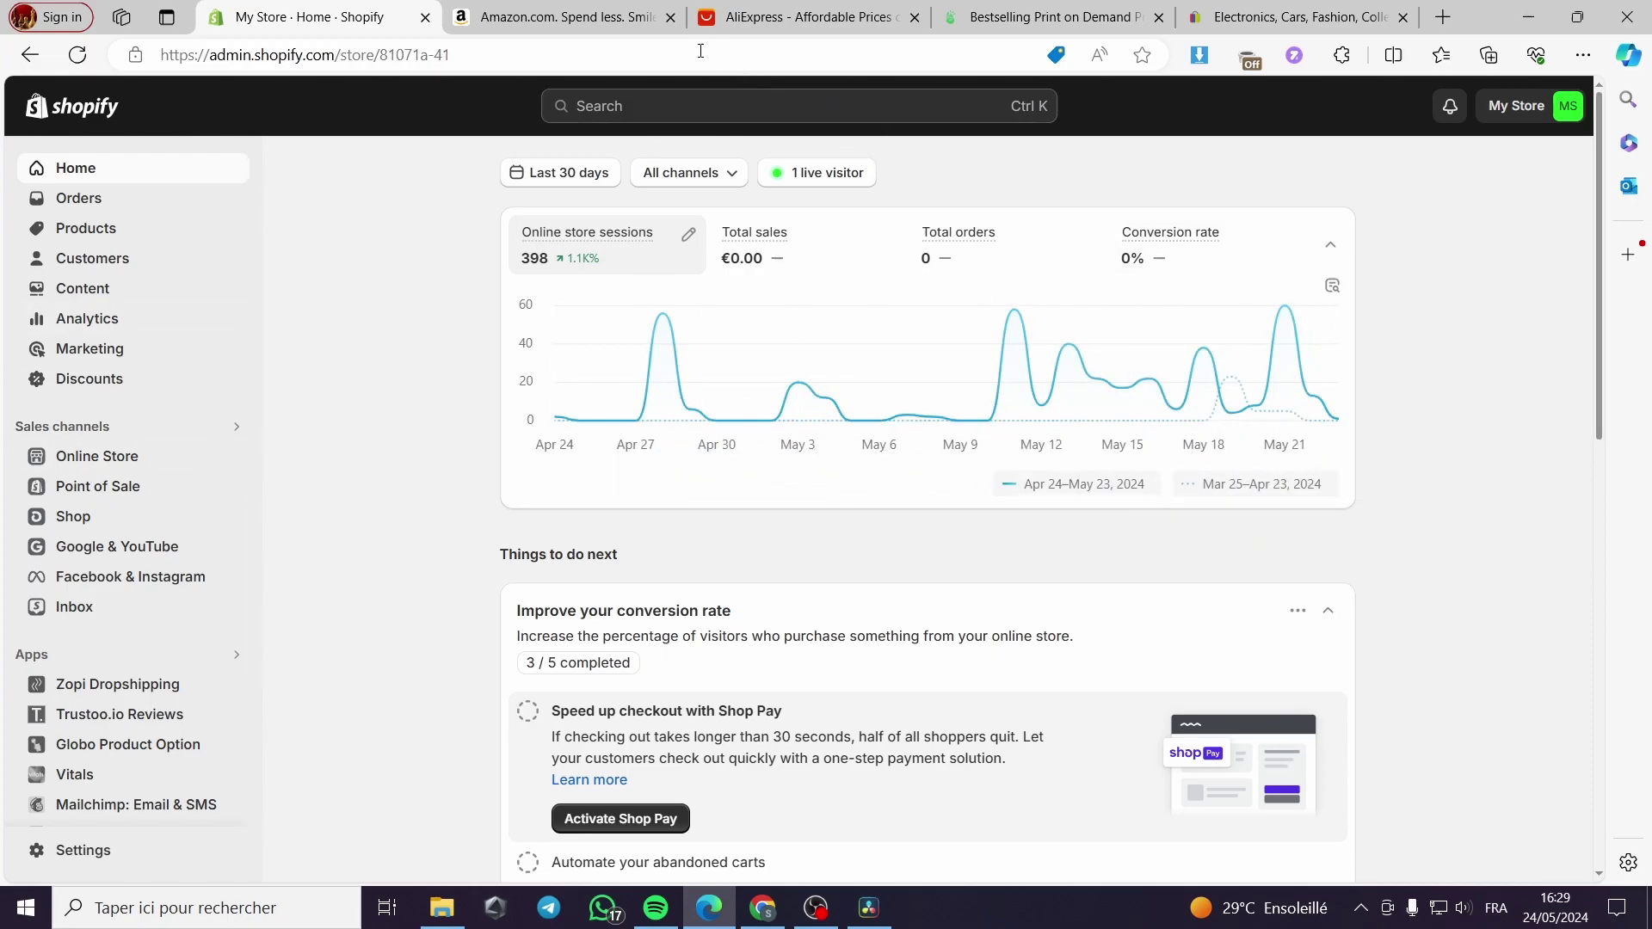
Step: Look over the Amazon, AliExpress, Printify and eBay tabs, then return to the Shopify admin
click(564, 28)
click(777, 15)
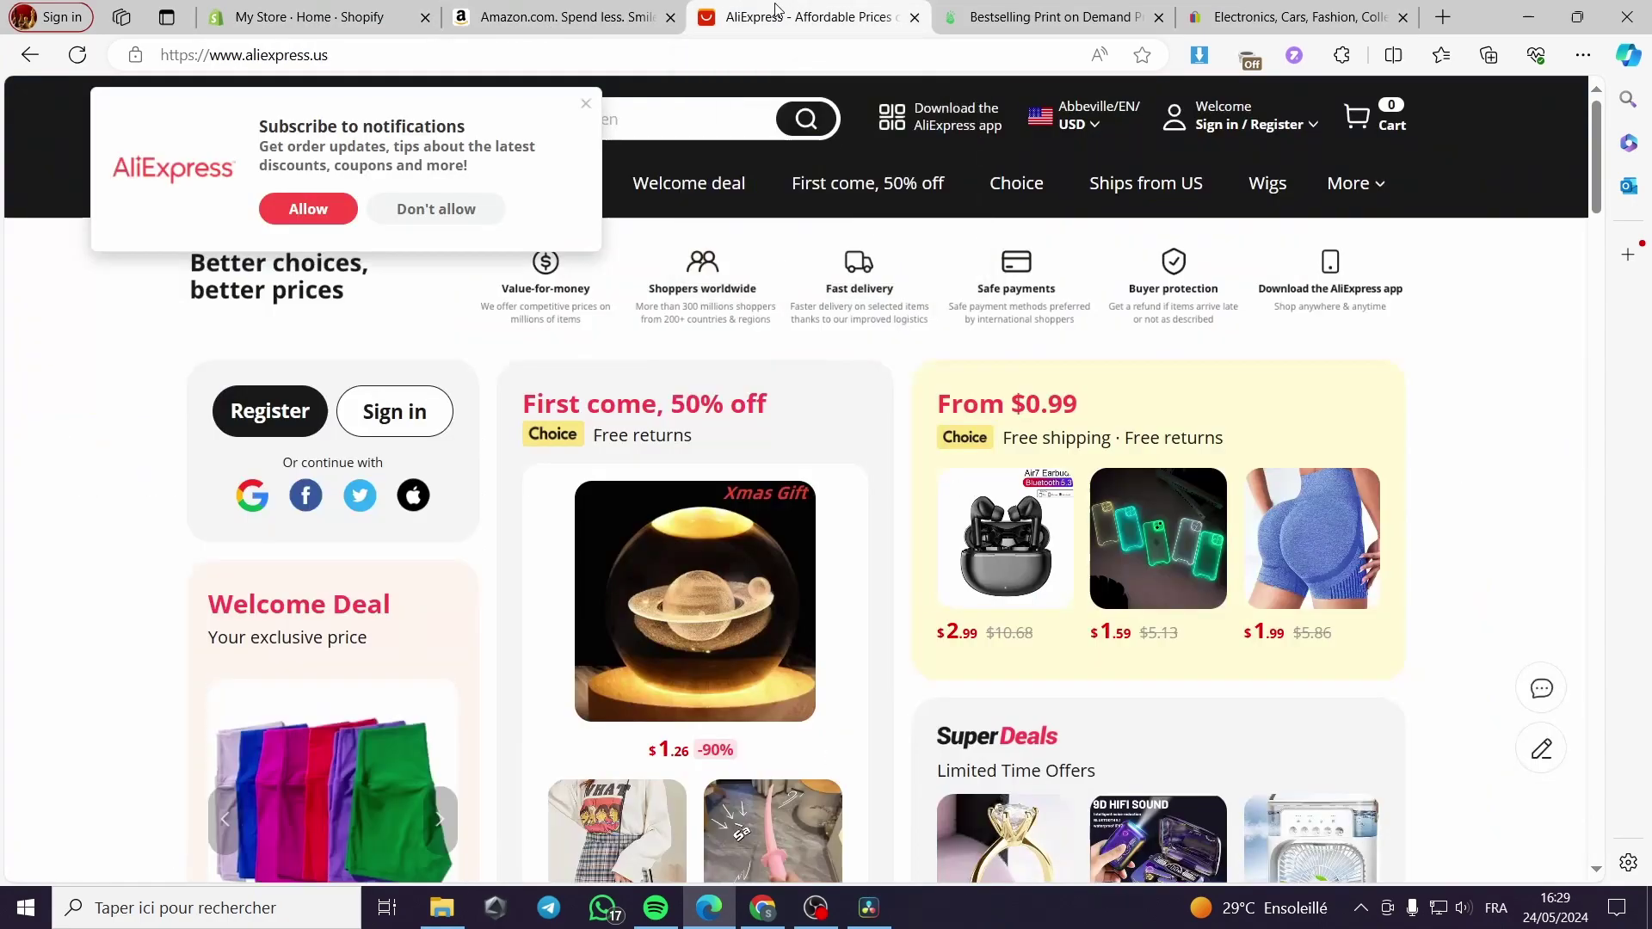
click(999, 11)
click(1274, 15)
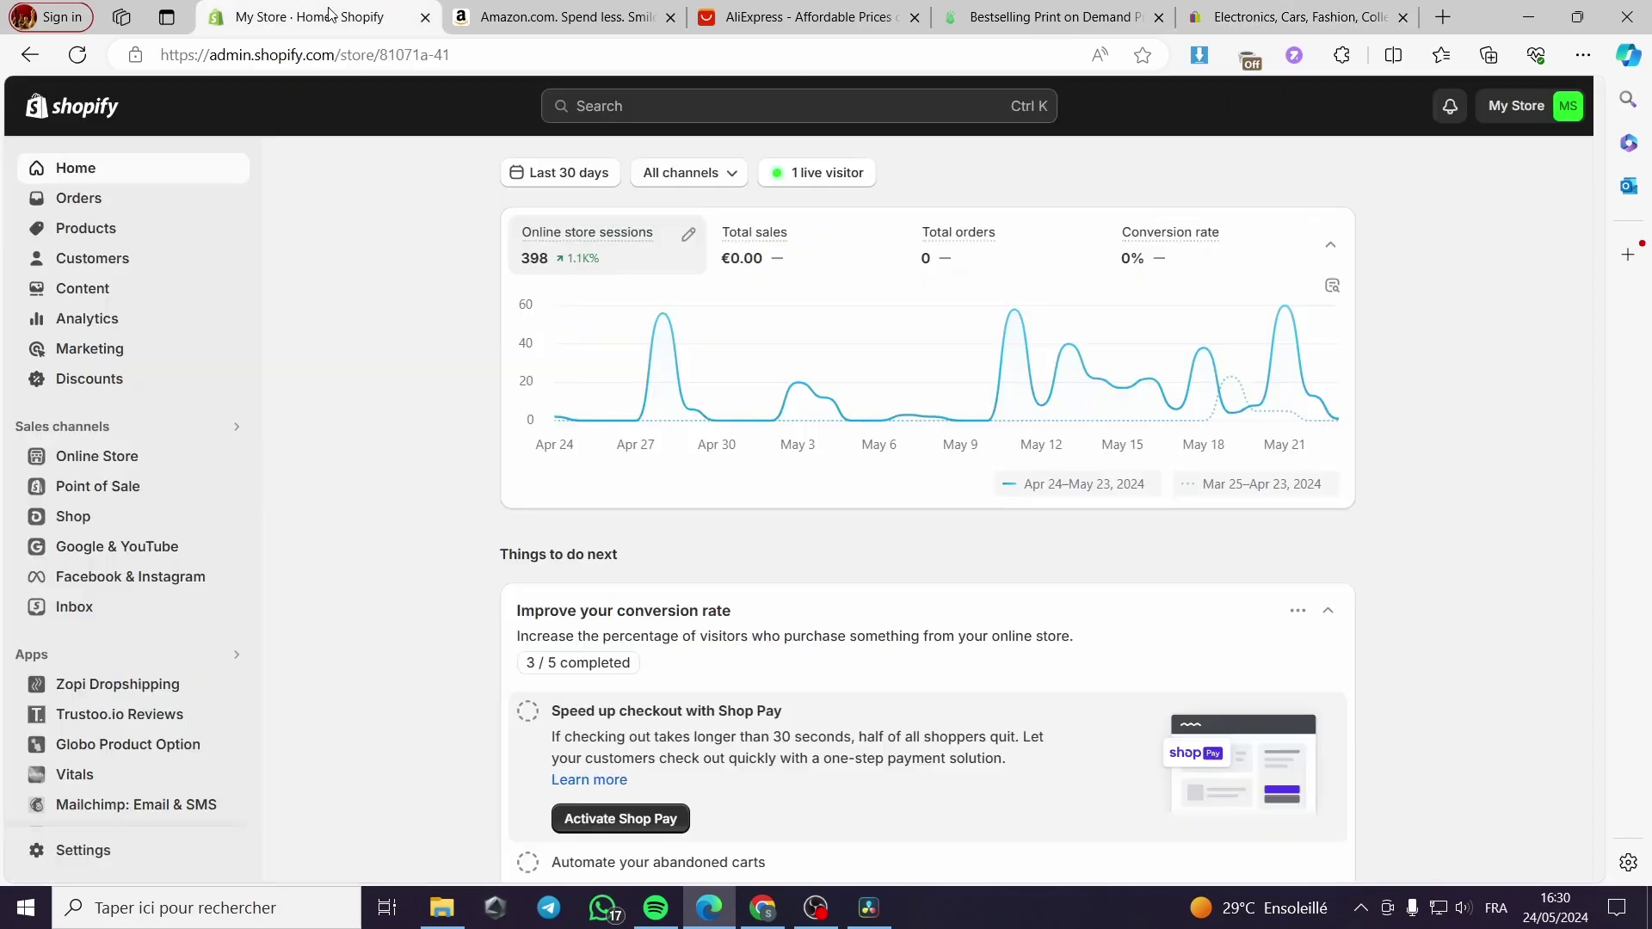
click(344, 16)
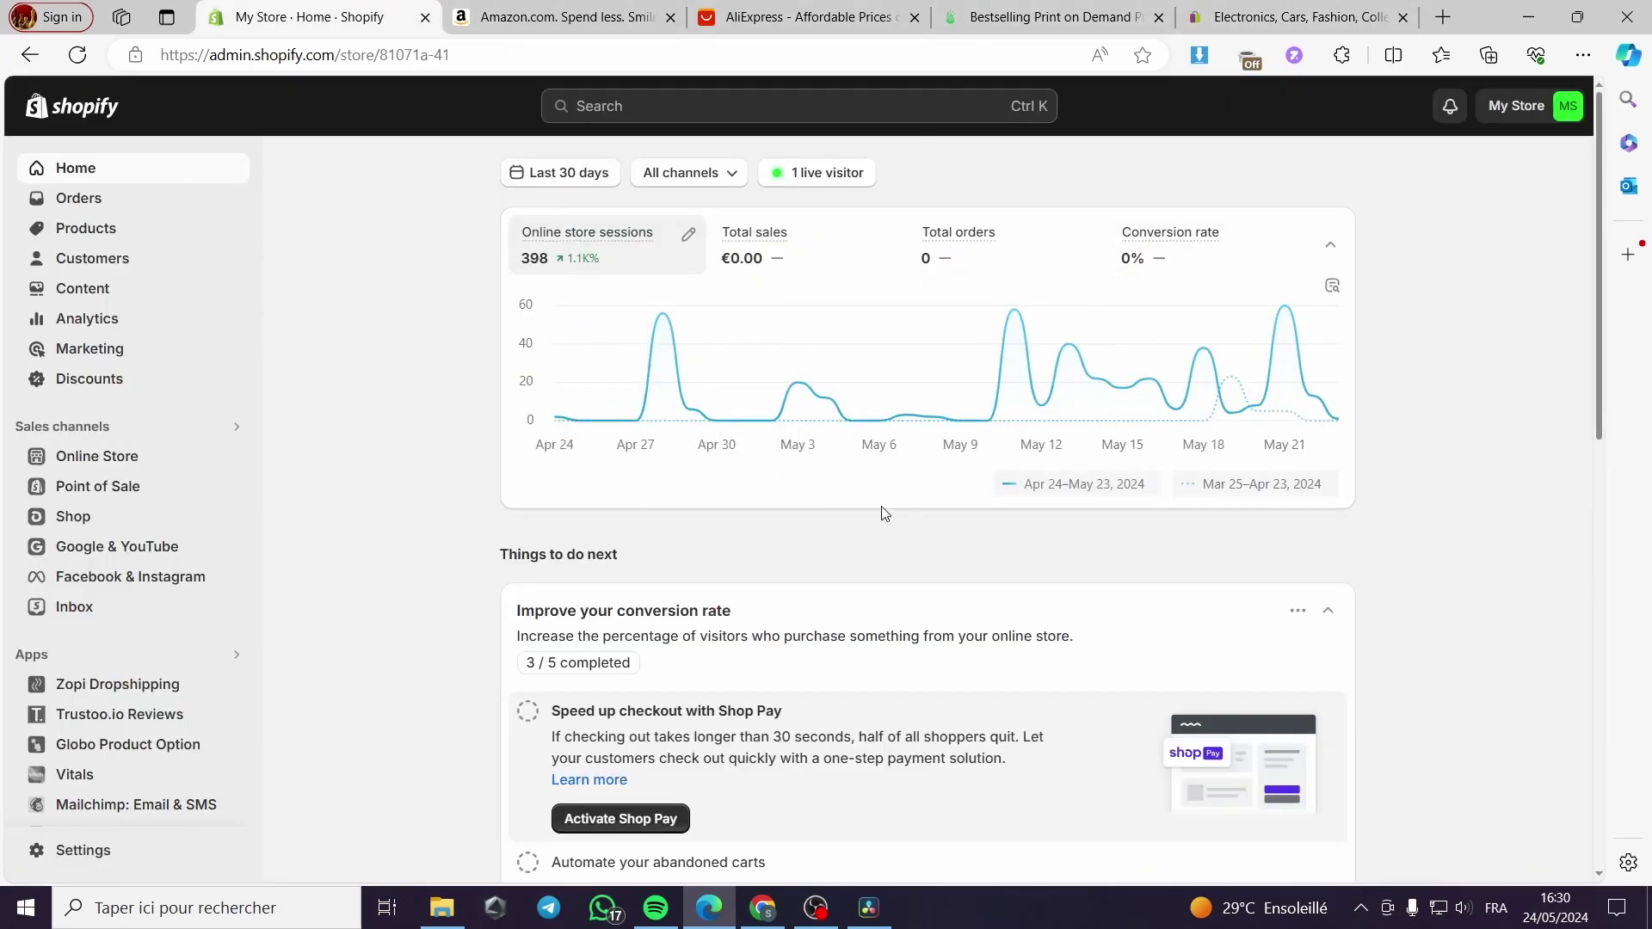
Step: Search the admin for 'robo' and view the App Store results
click(654, 109)
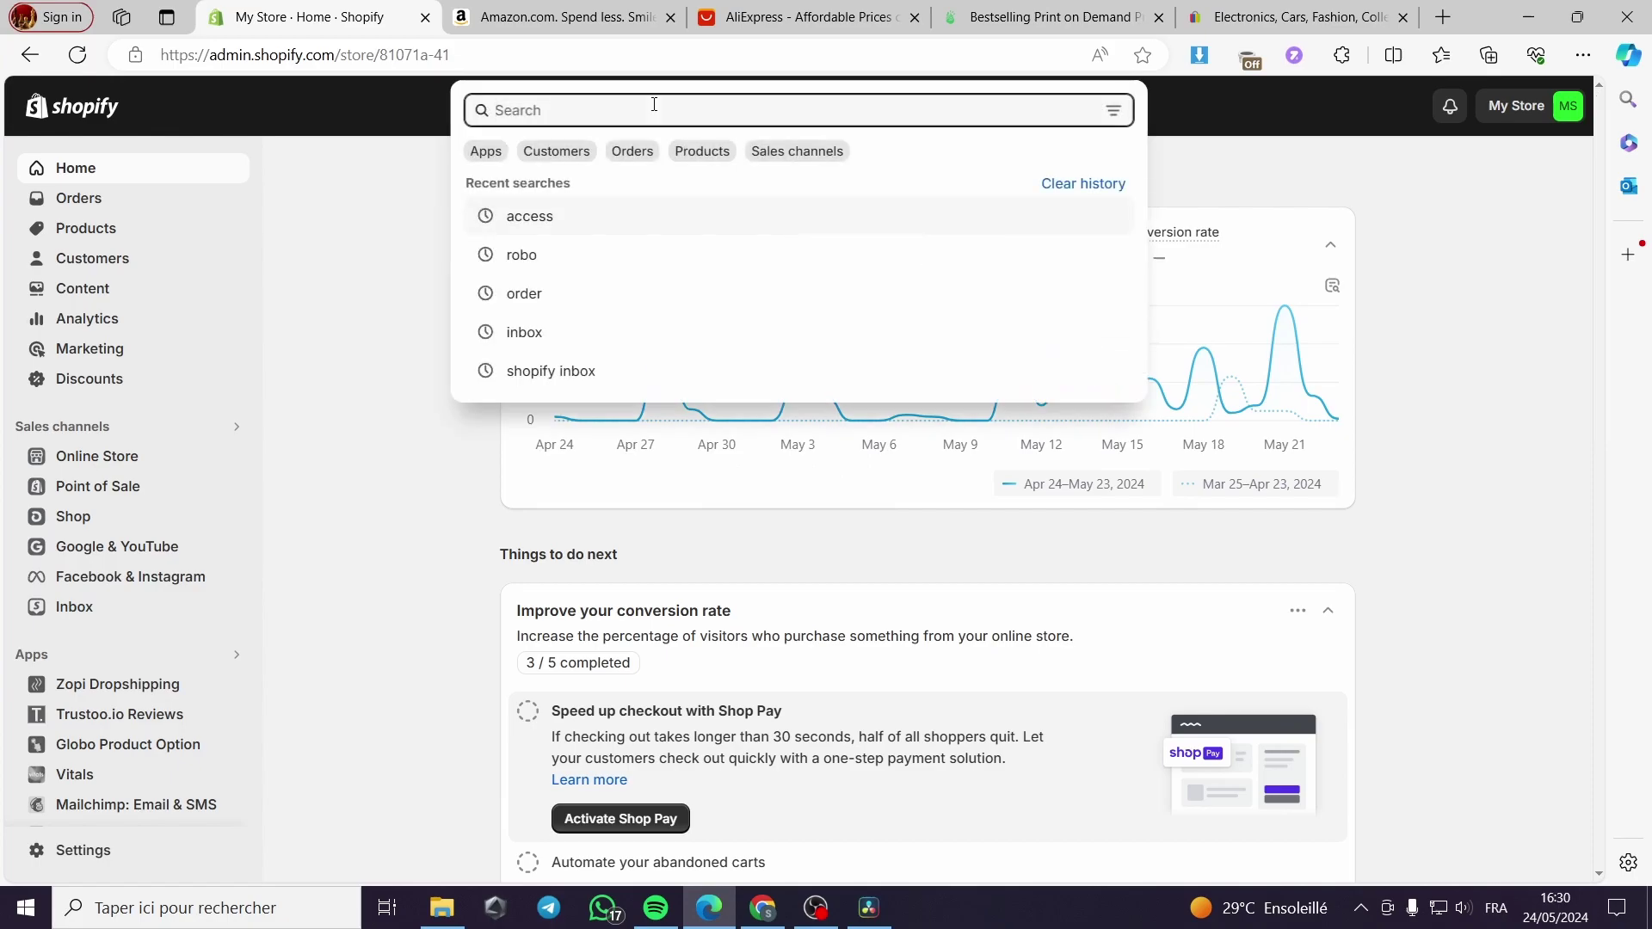
text(robo)
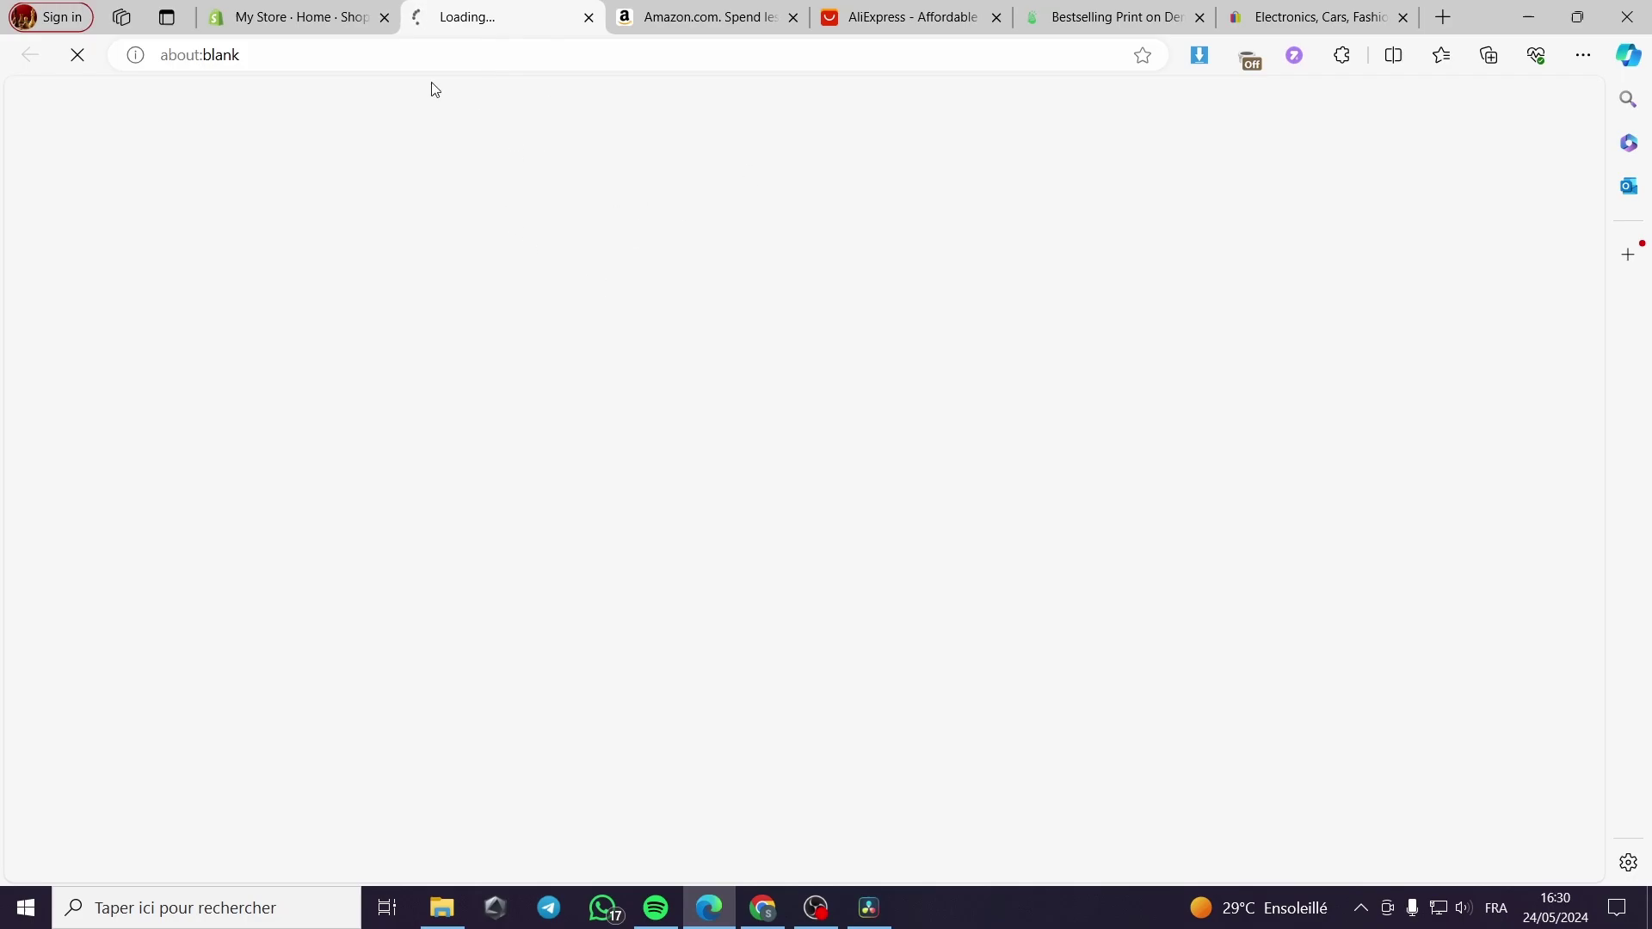
click(293, 18)
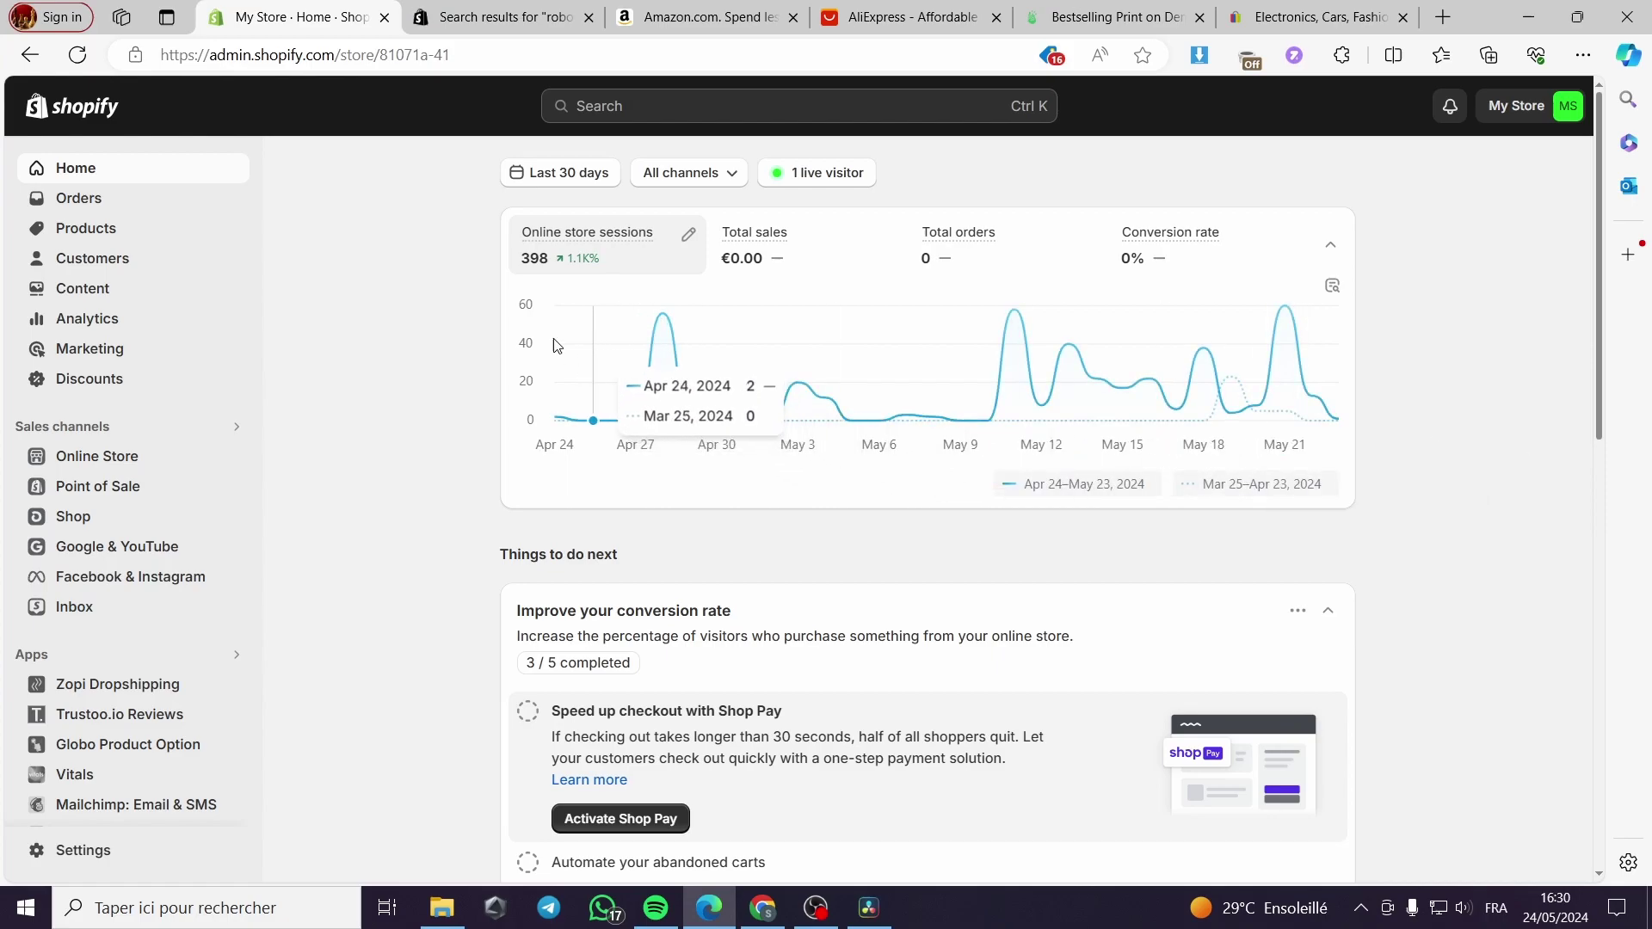
click(462, 20)
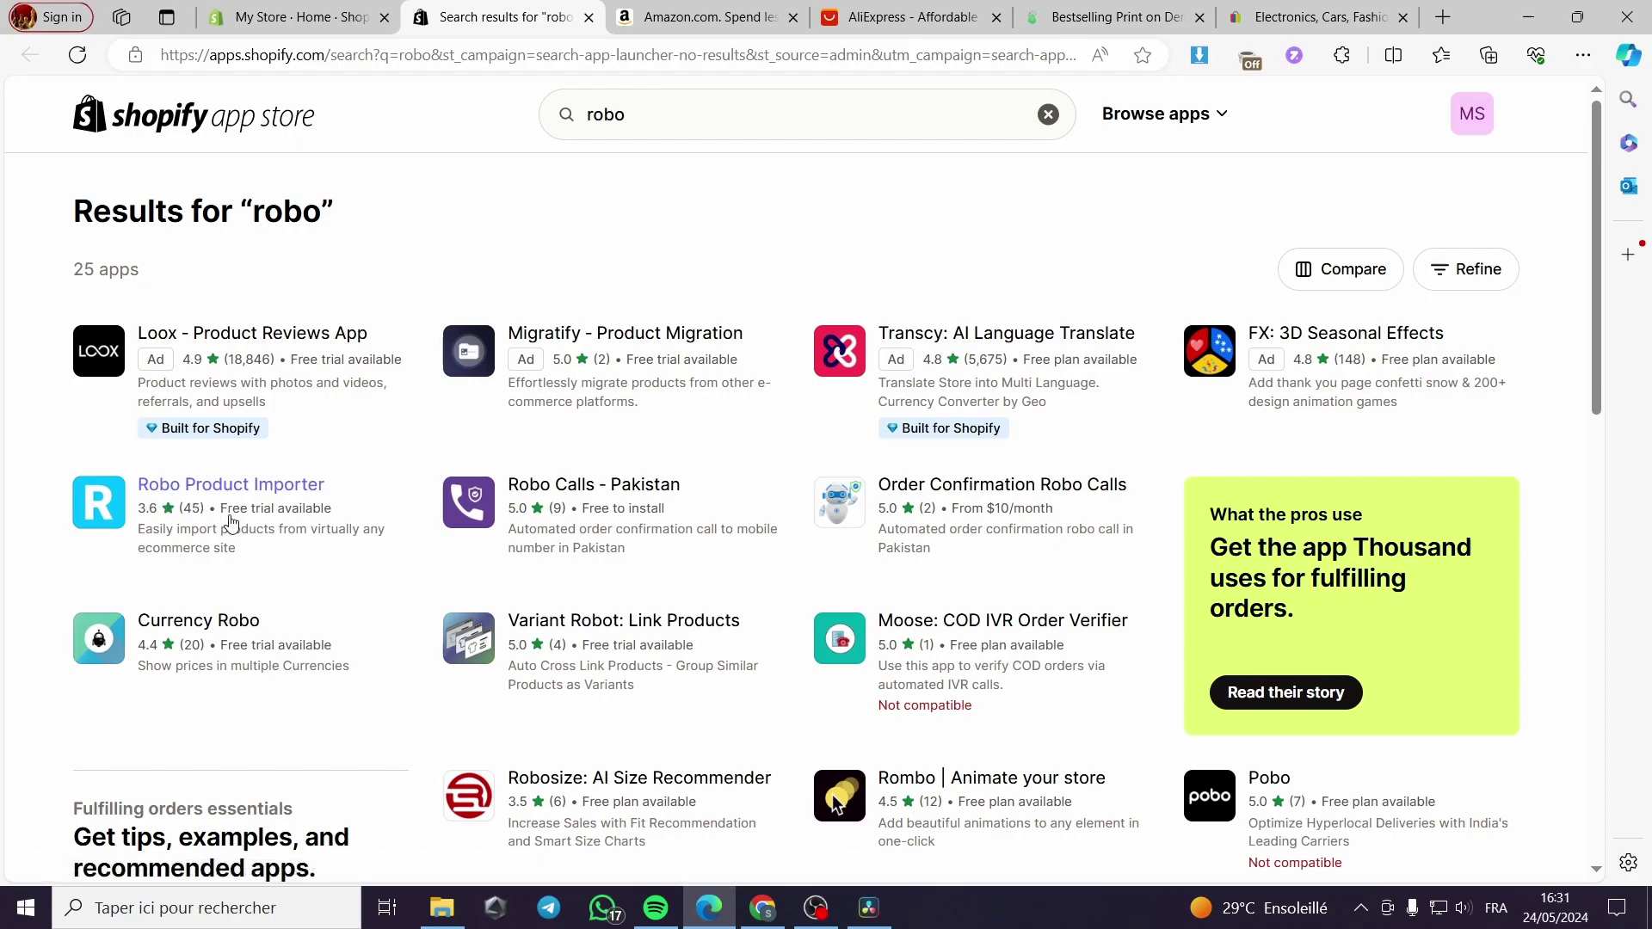
Step: Open the Robo Product Importer listing and start installing it
click(280, 492)
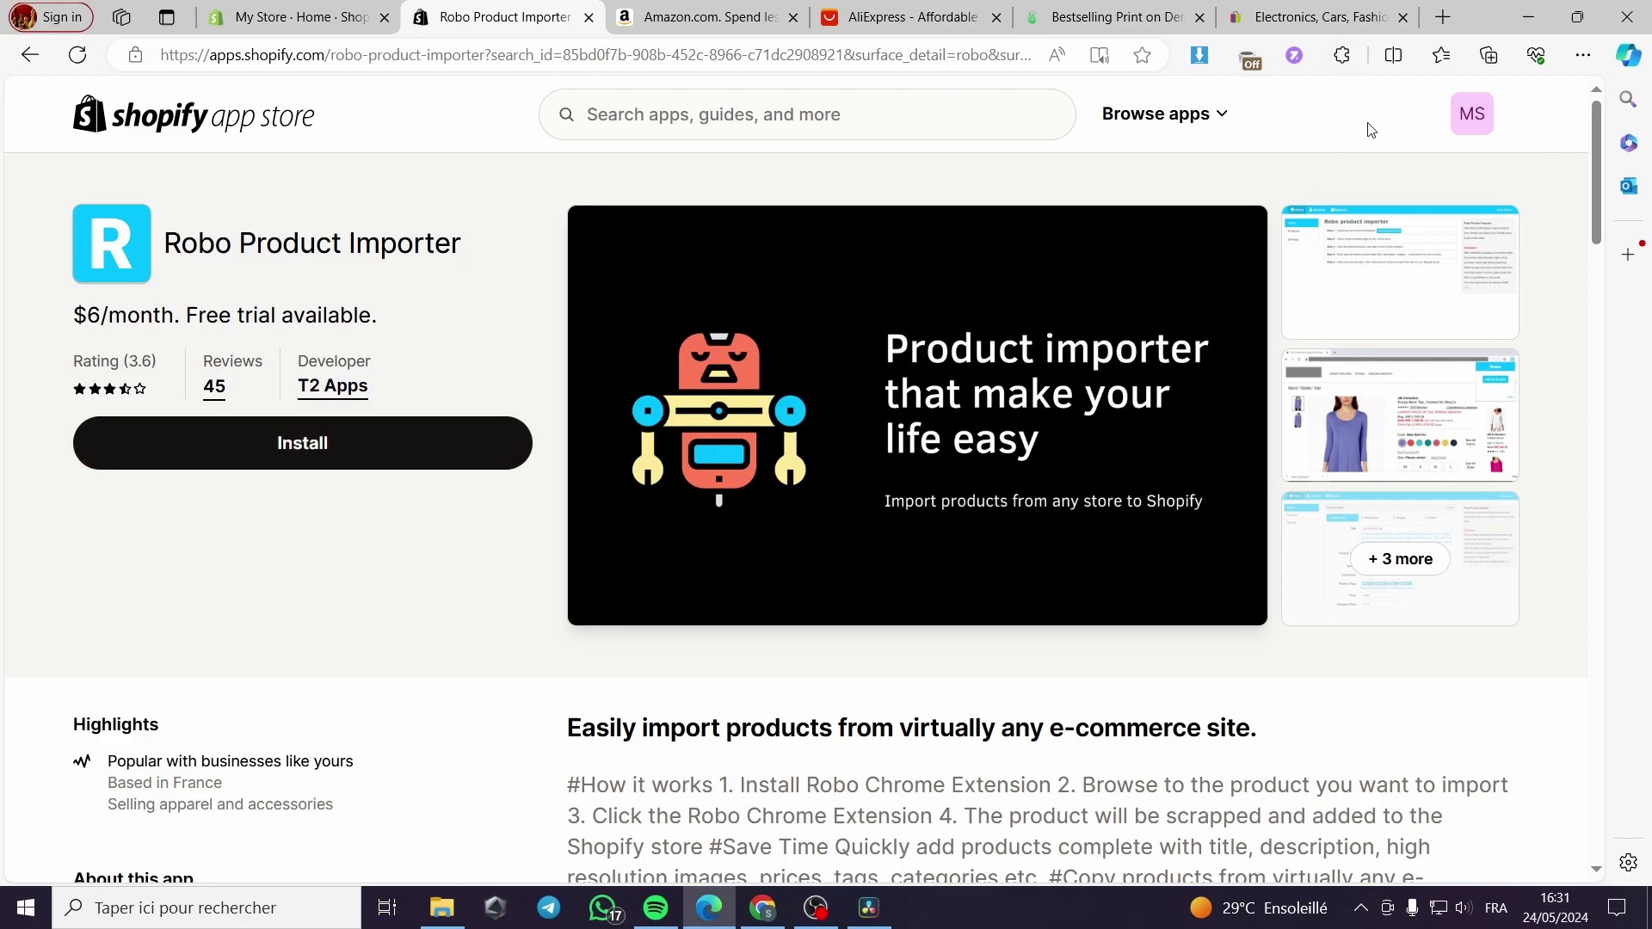
click(343, 435)
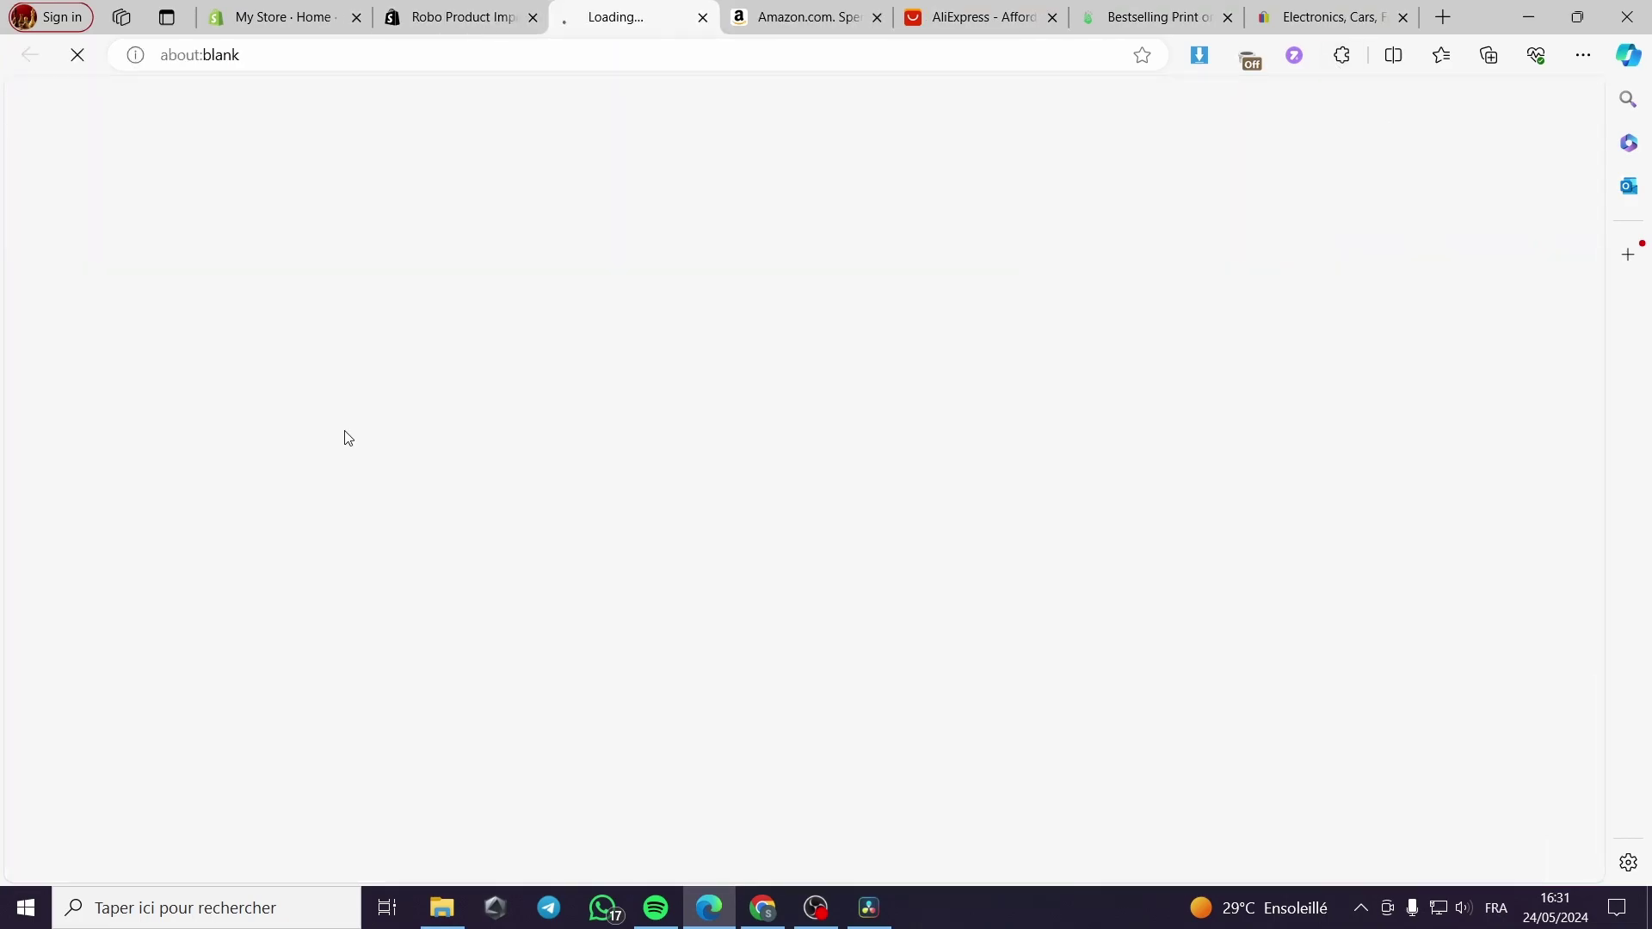
click(452, 17)
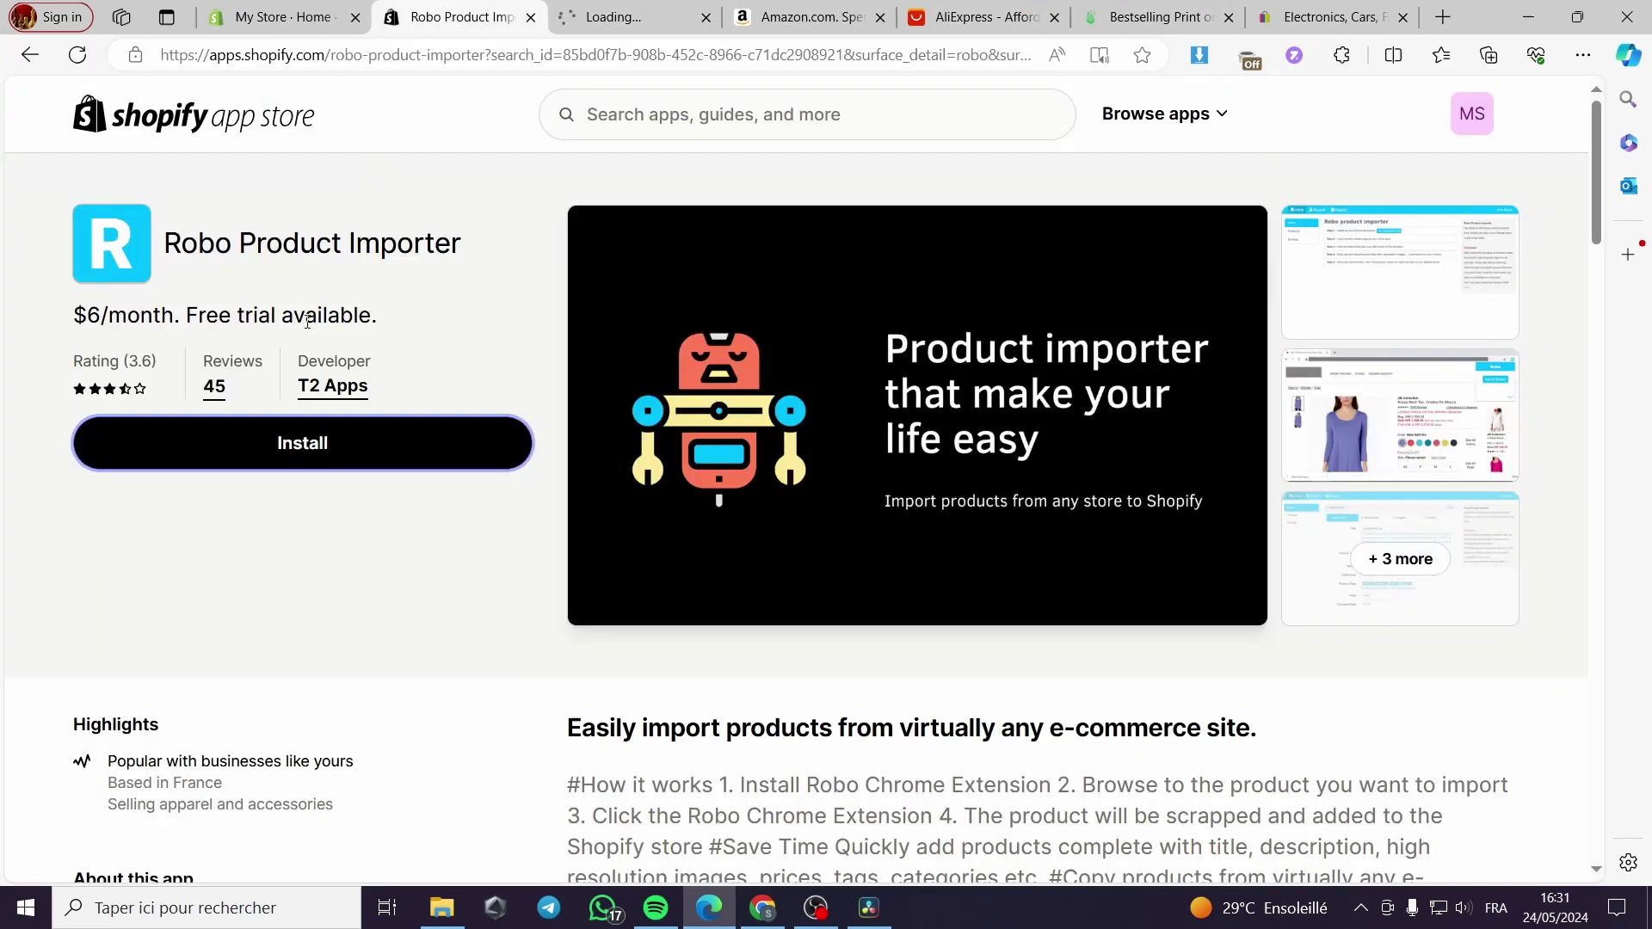
Step: Review the free trial and $6/month price, then view the install permissions page
drag(185, 321, 355, 318)
click(366, 346)
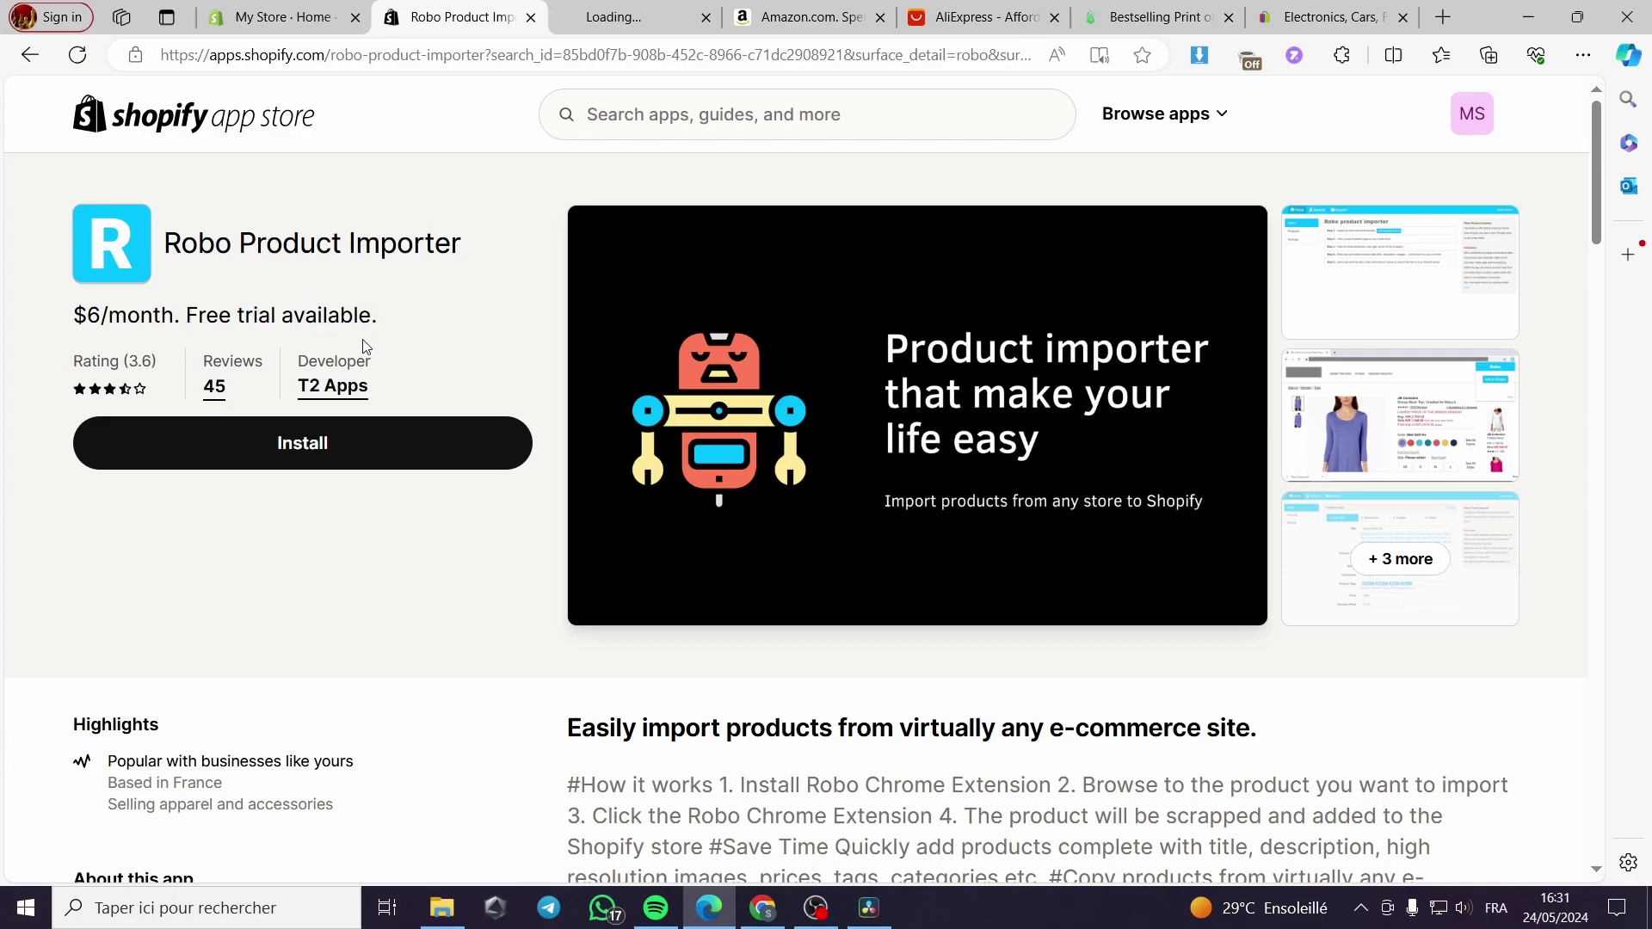
drag(88, 315, 174, 317)
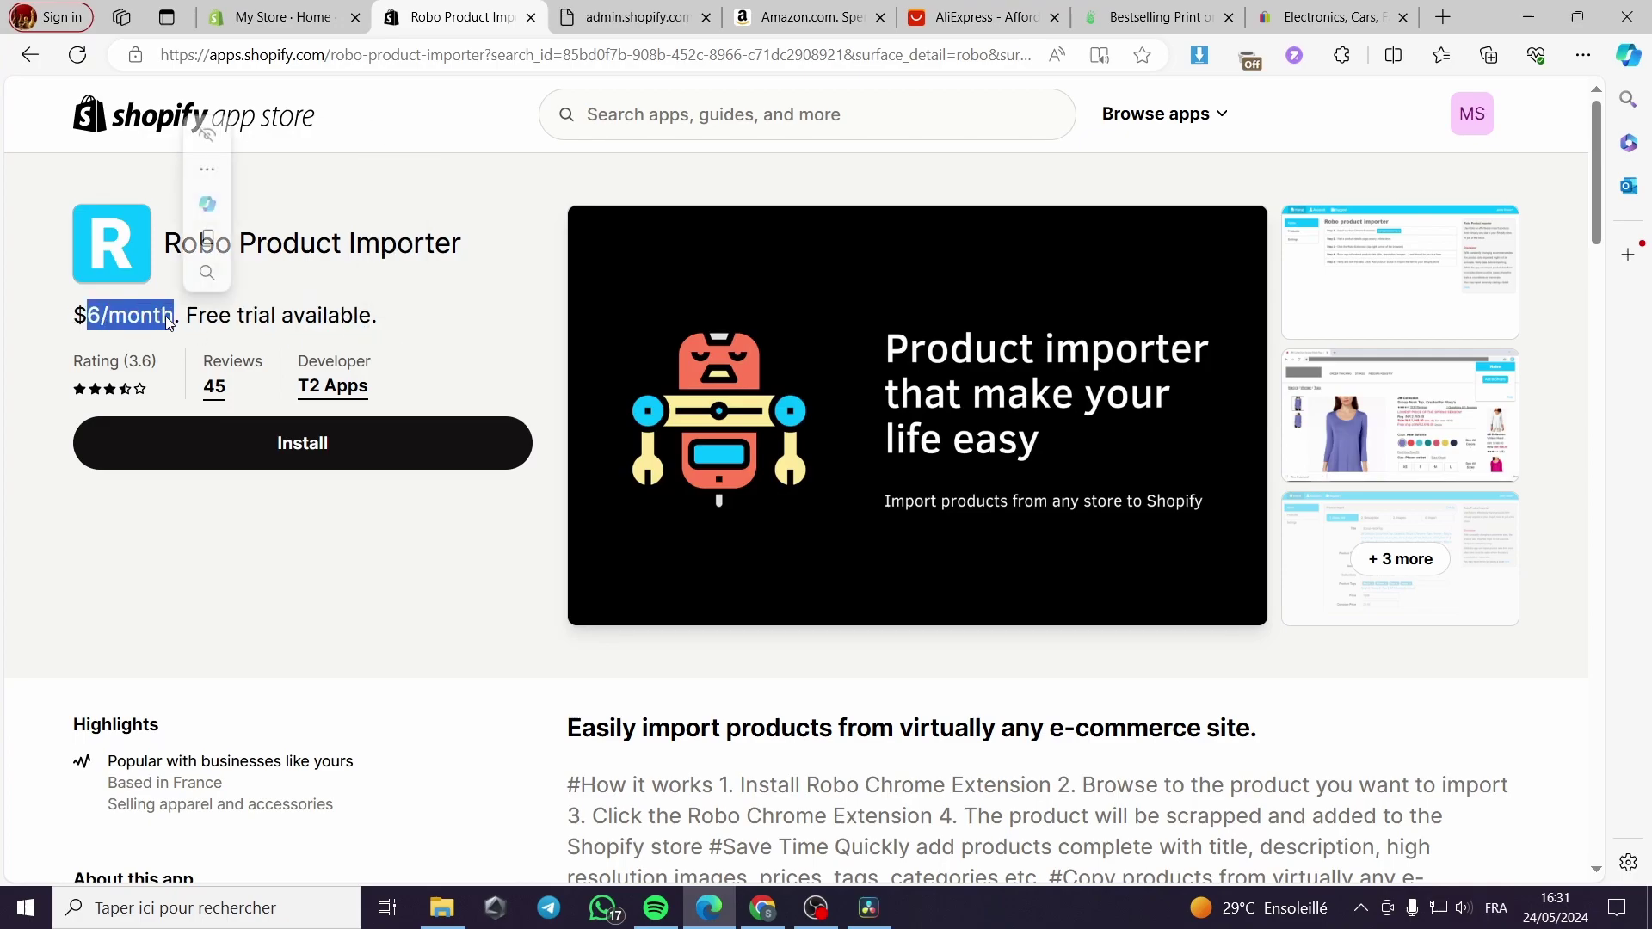
click(163, 341)
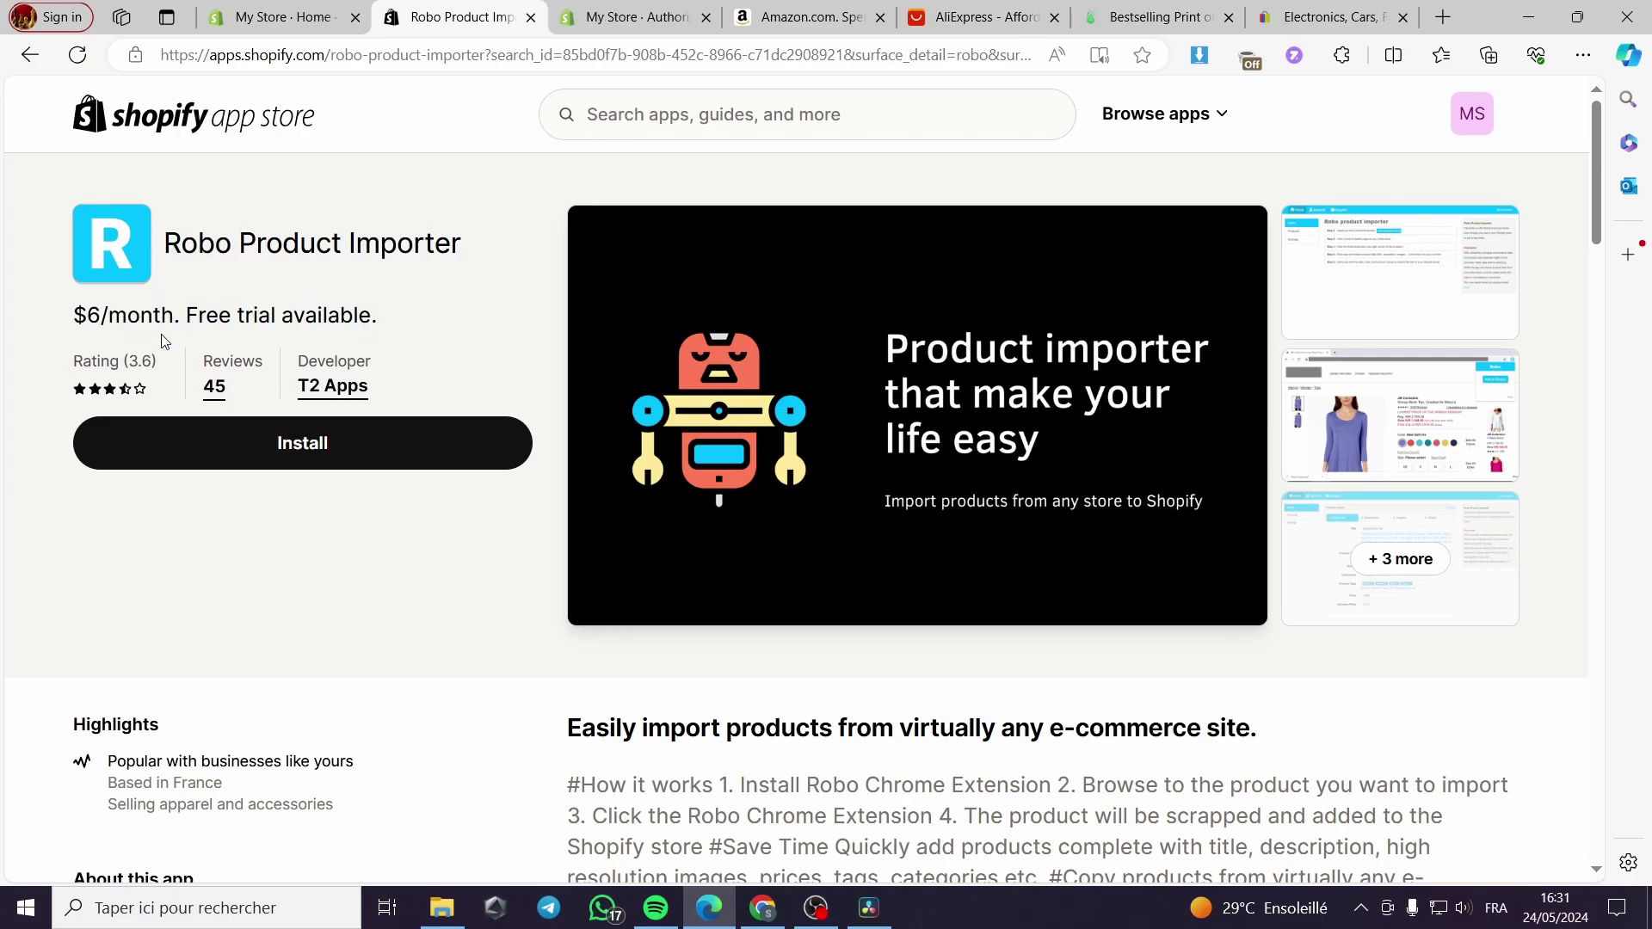
click(602, 13)
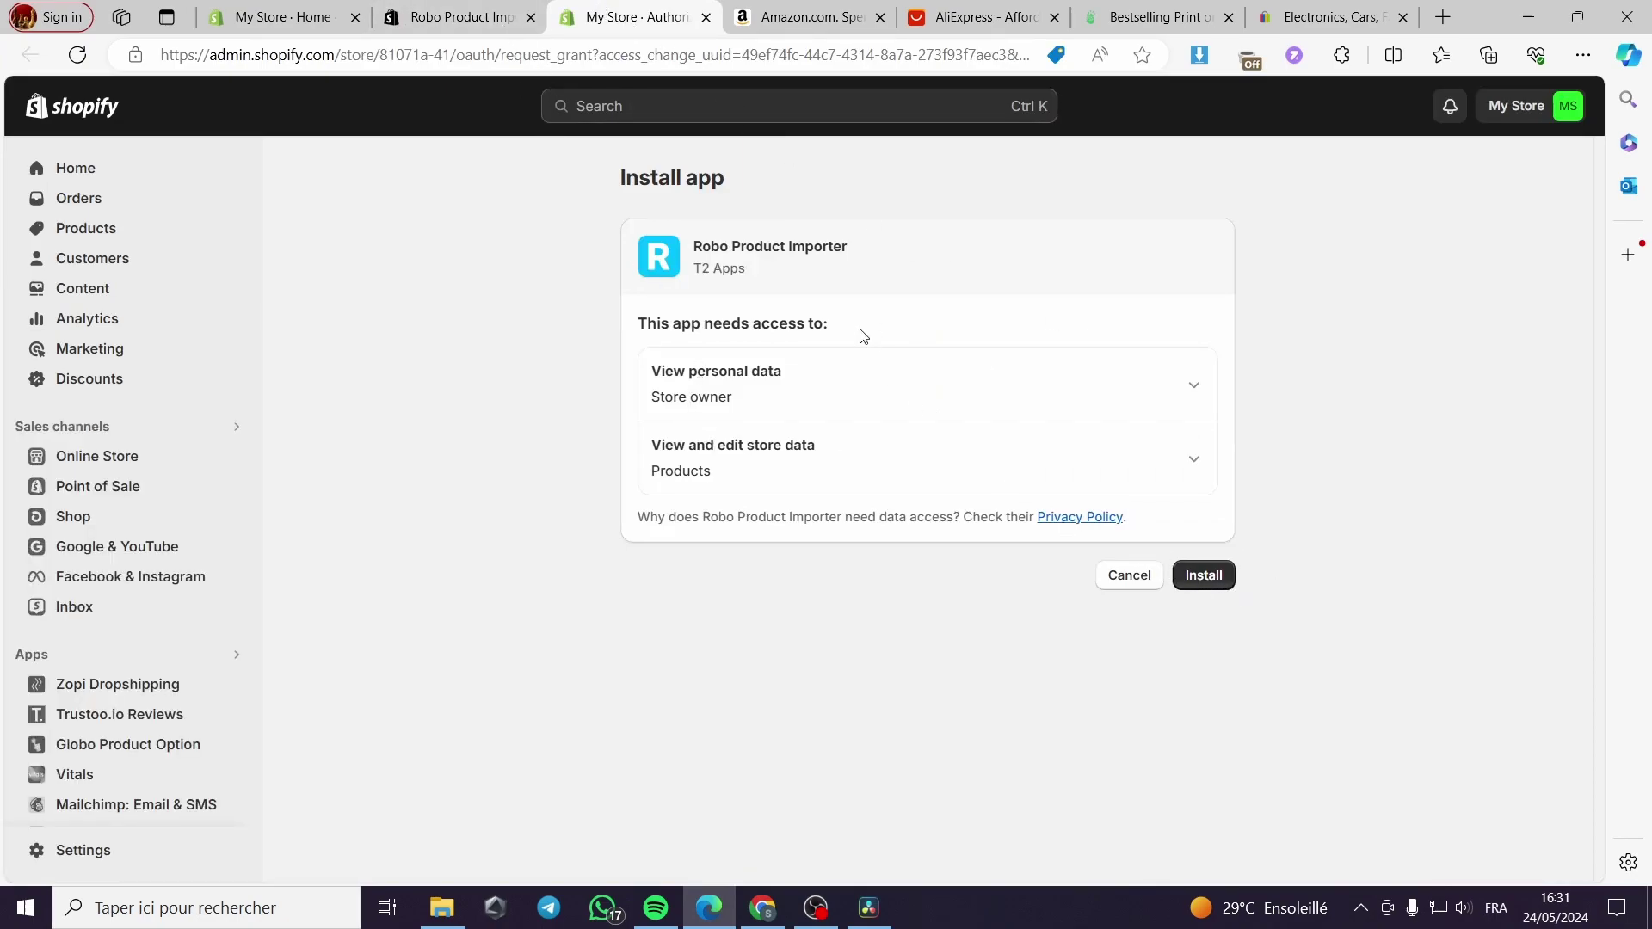
Step: Install Robo Product Importer and approve its $6.00 monthly Basic Account subscription
click(1213, 577)
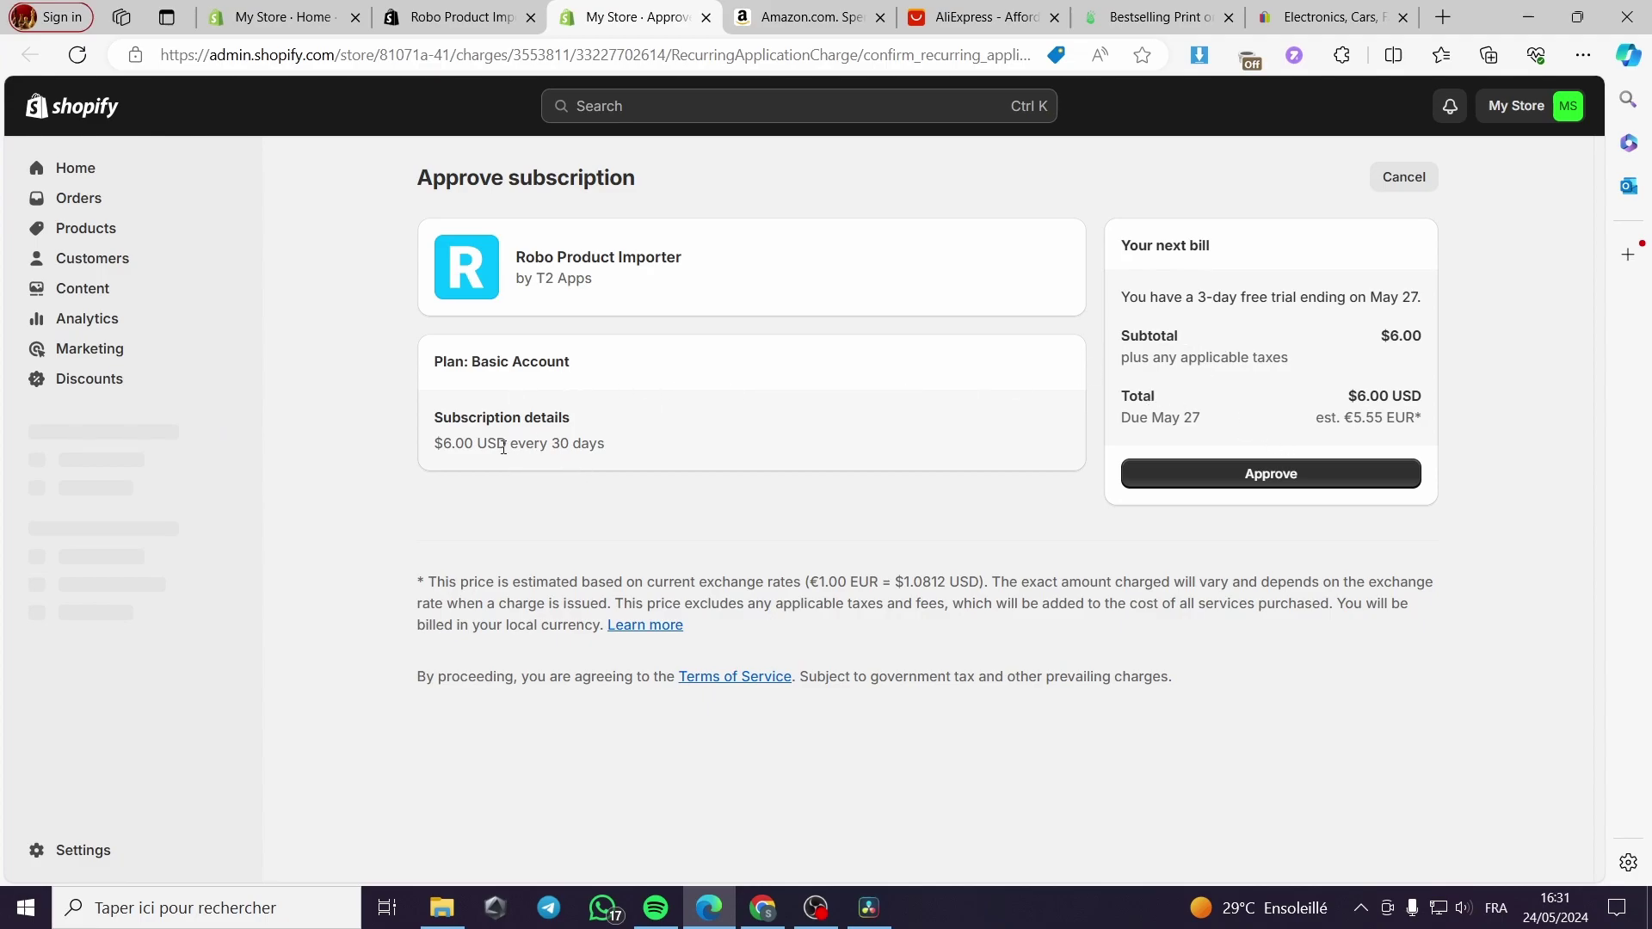
click(1293, 479)
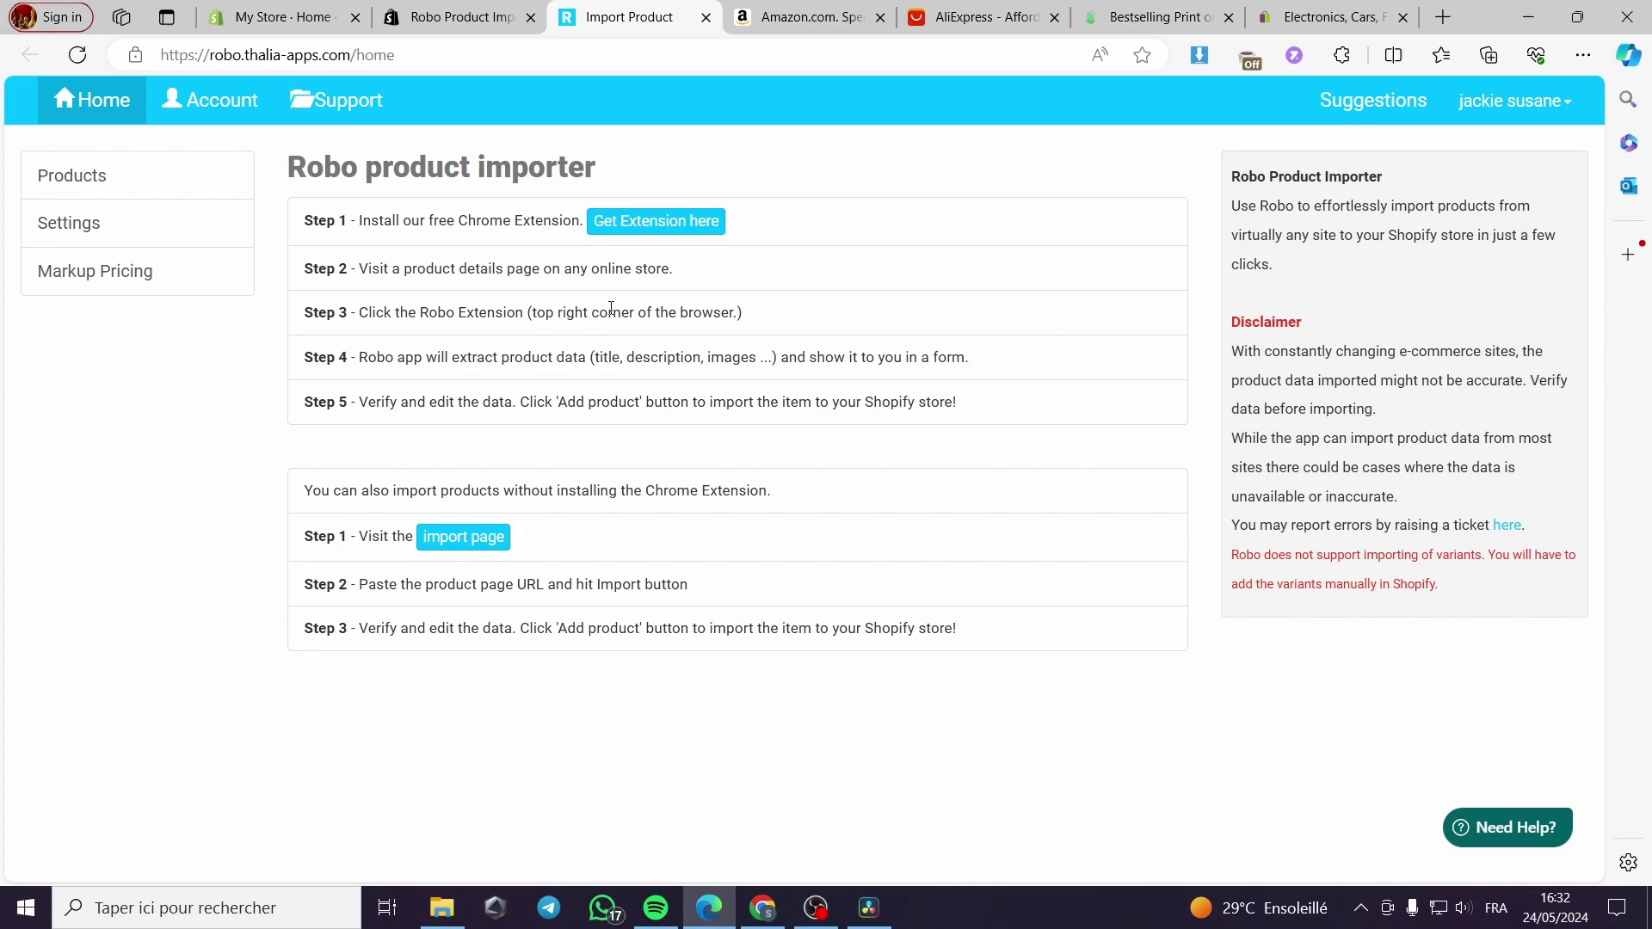
Step: Add the Robo Product Importer browser extension to Edge from the Chrome Web Store
click(646, 224)
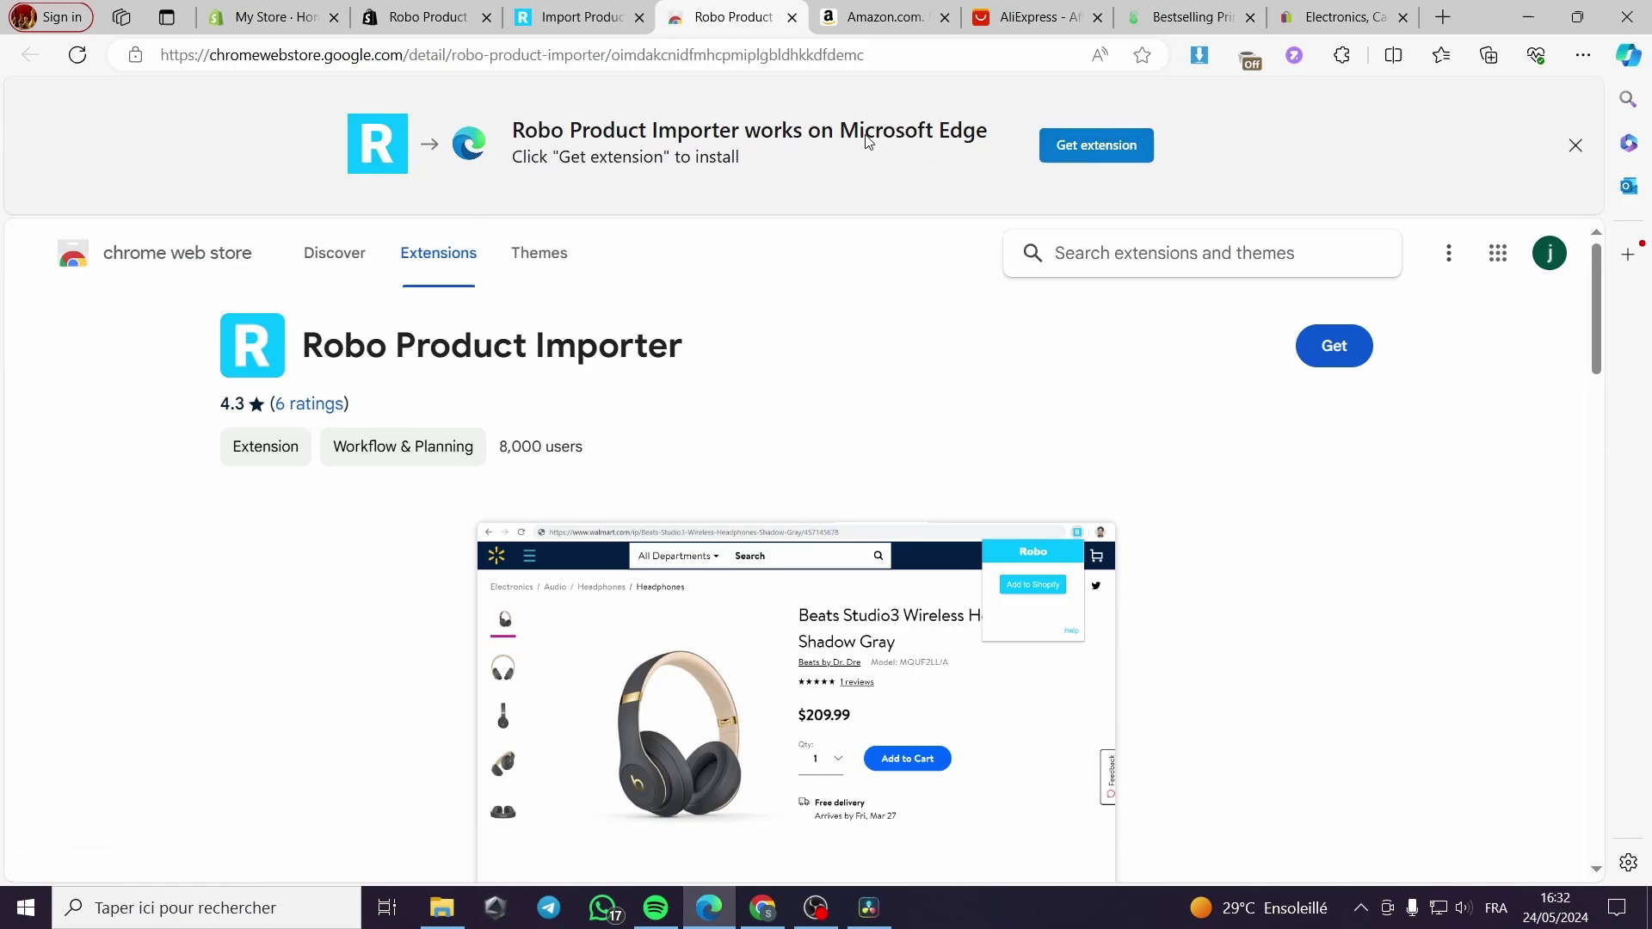
click(1102, 147)
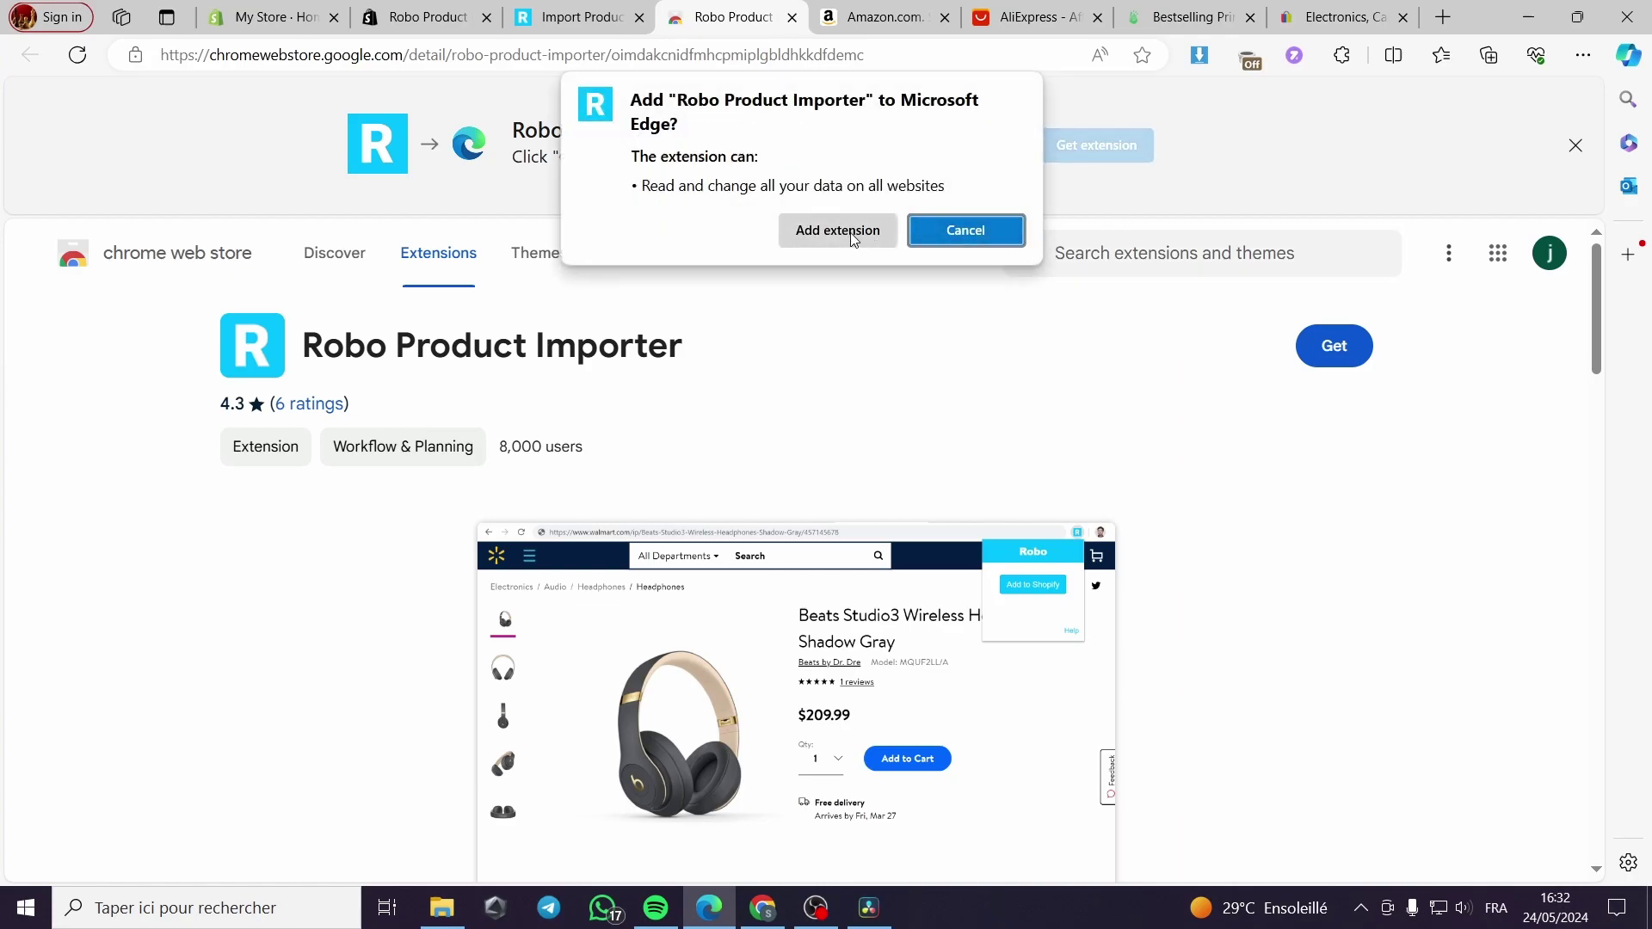
click(848, 232)
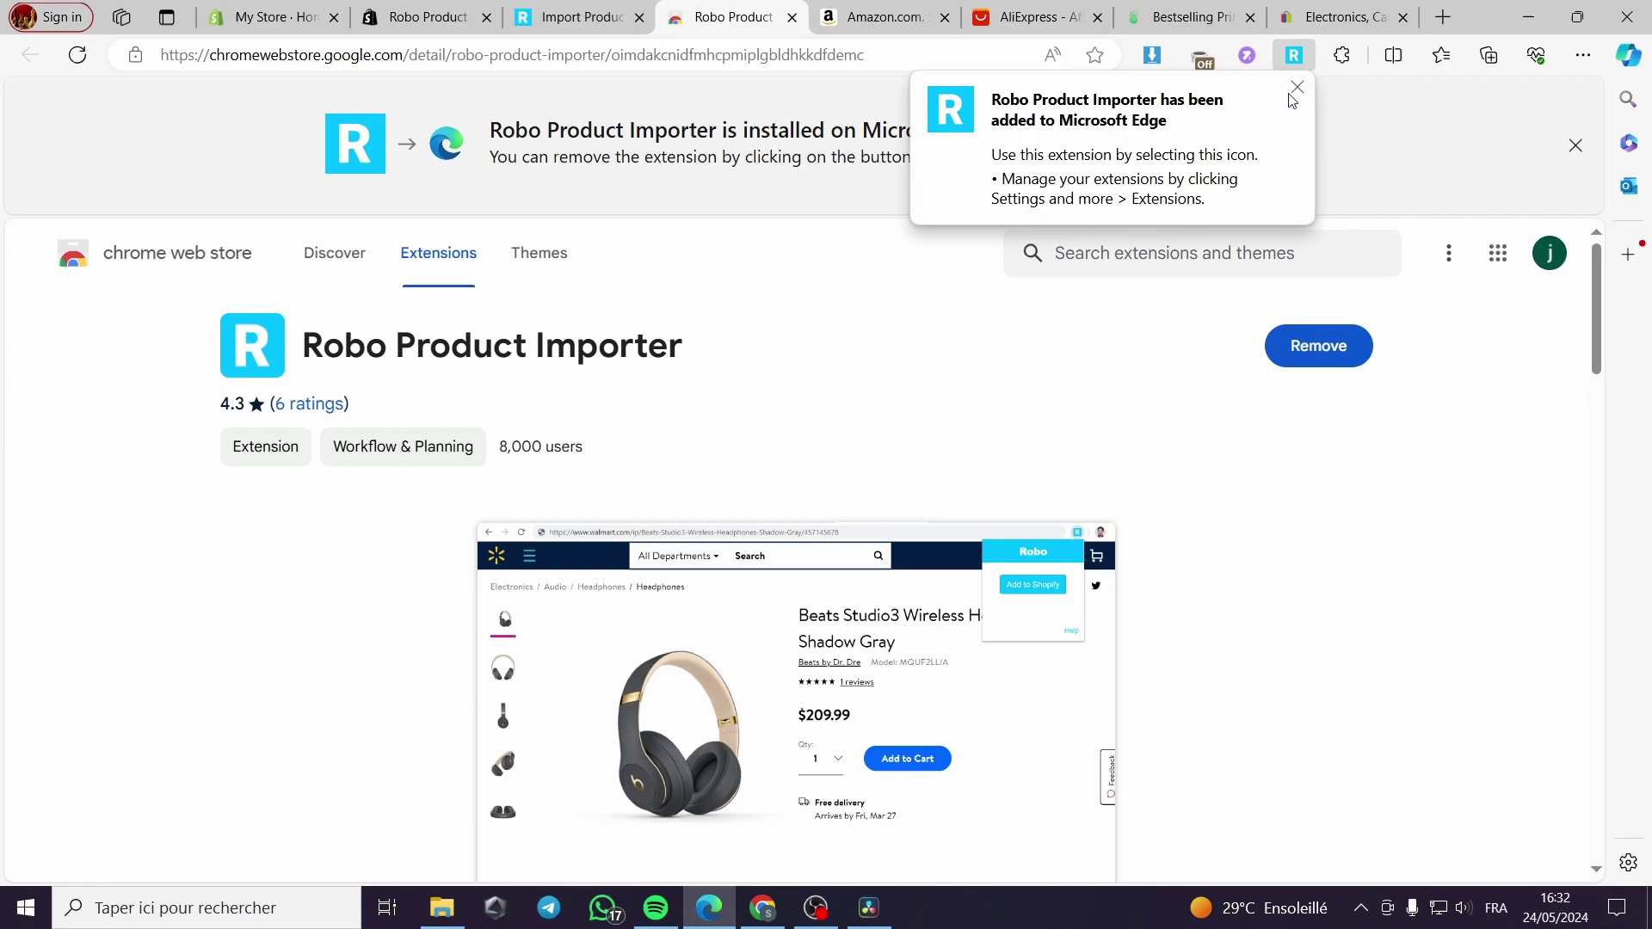
click(1297, 88)
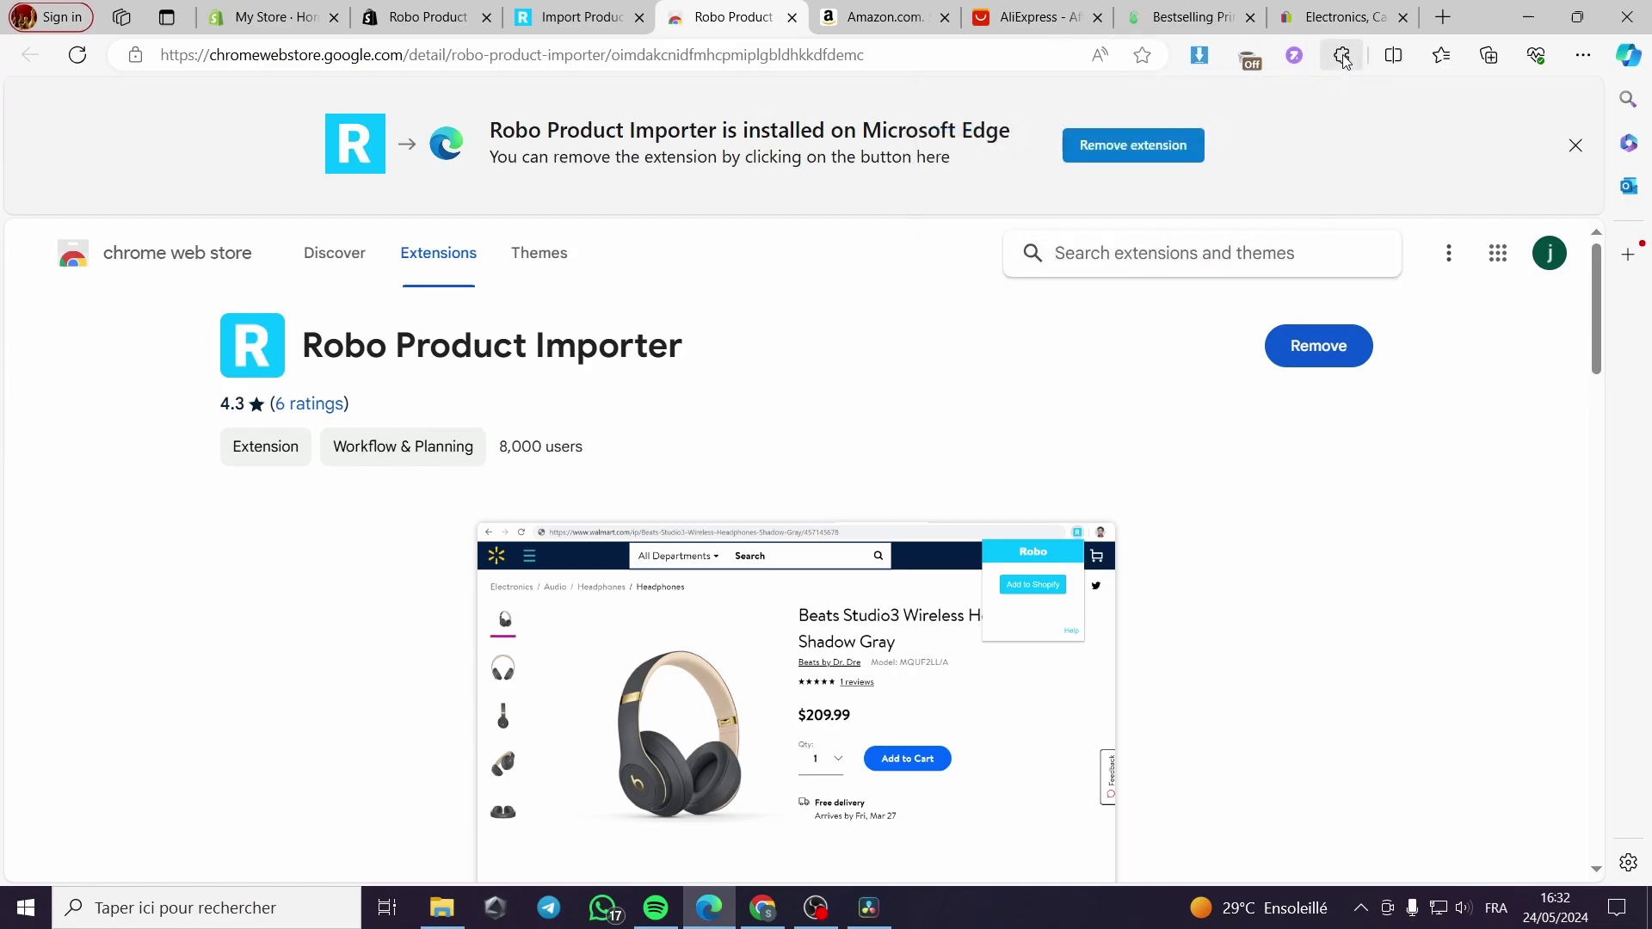
Step: Pin Robo to the toolbar, test its popup, and close the Web Store page
click(1342, 55)
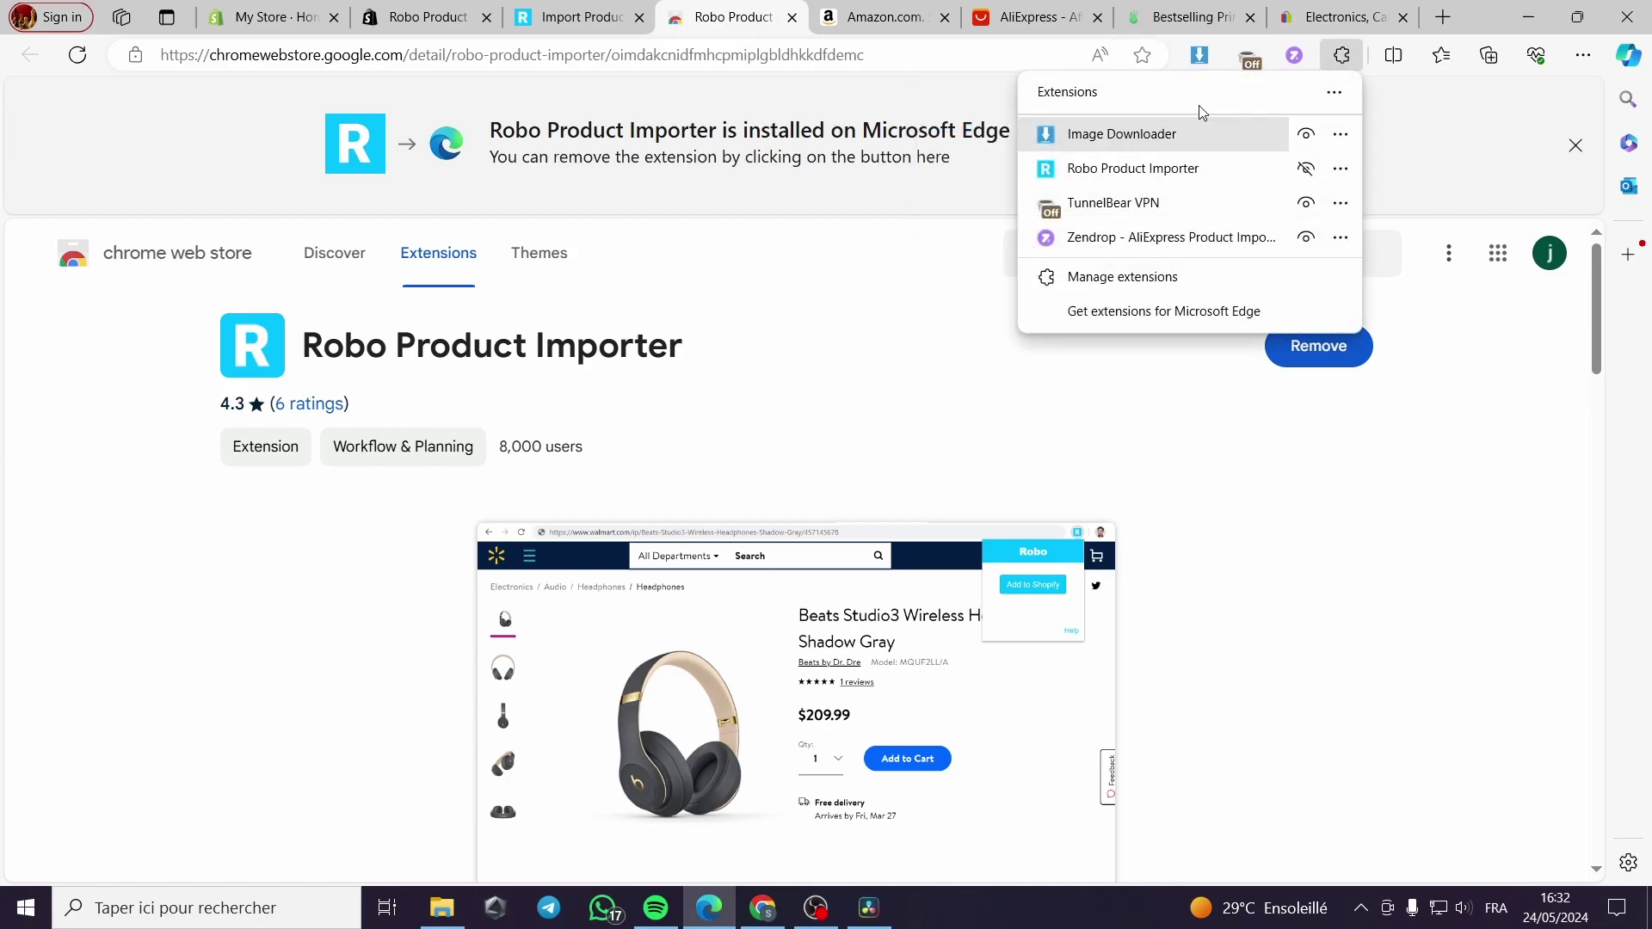
click(1307, 169)
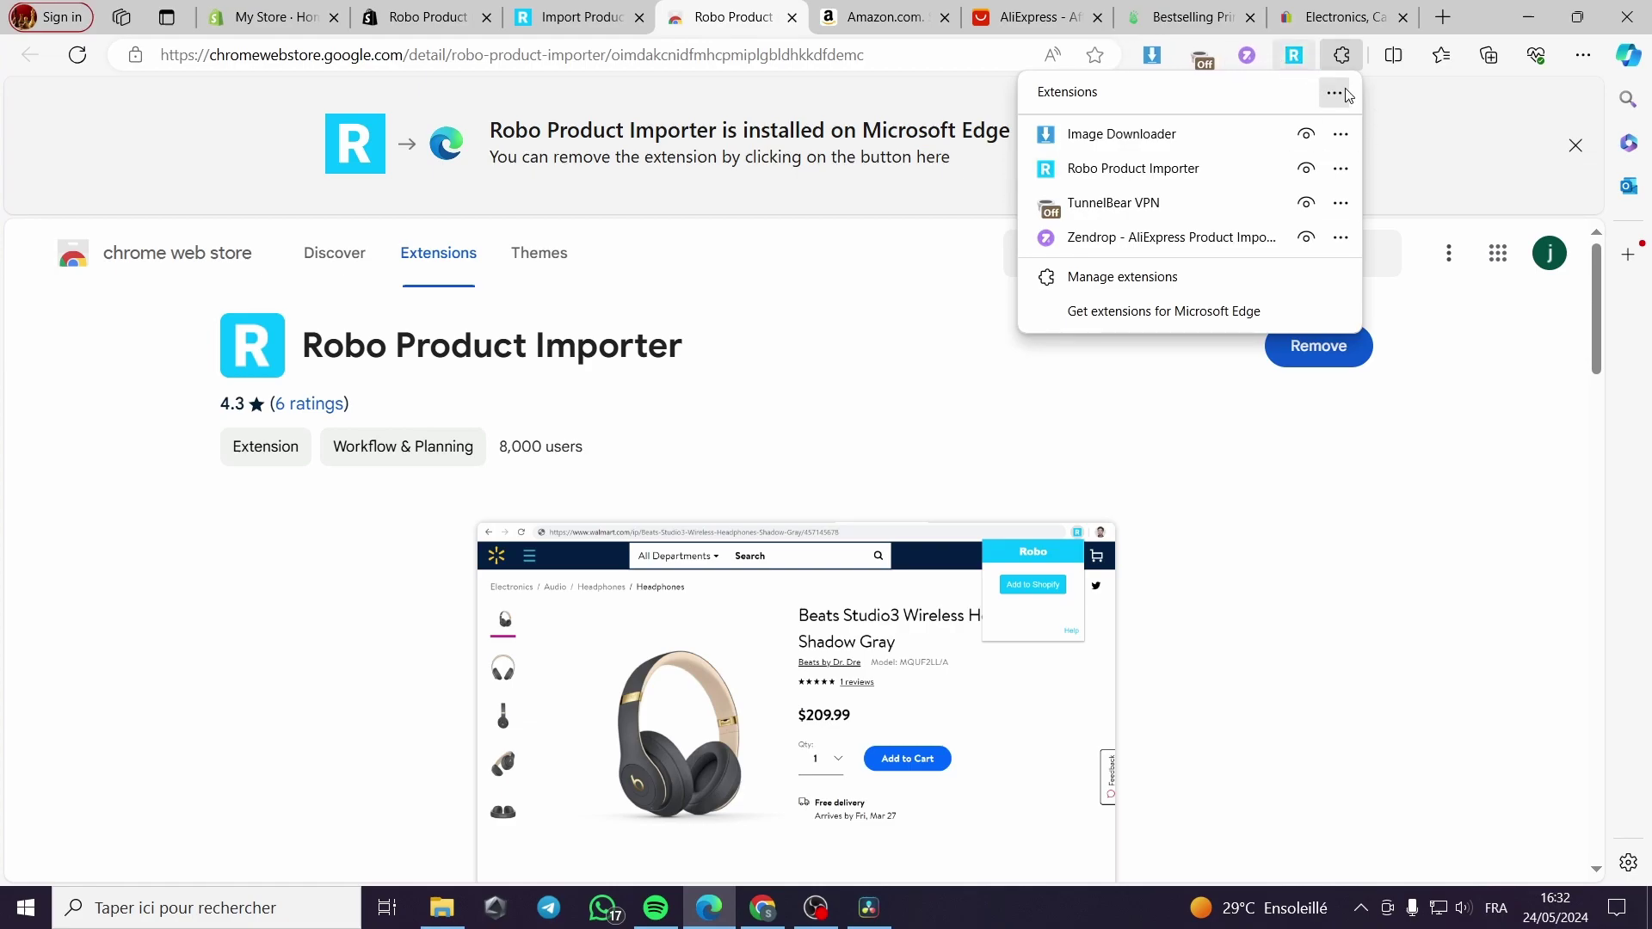
click(1294, 55)
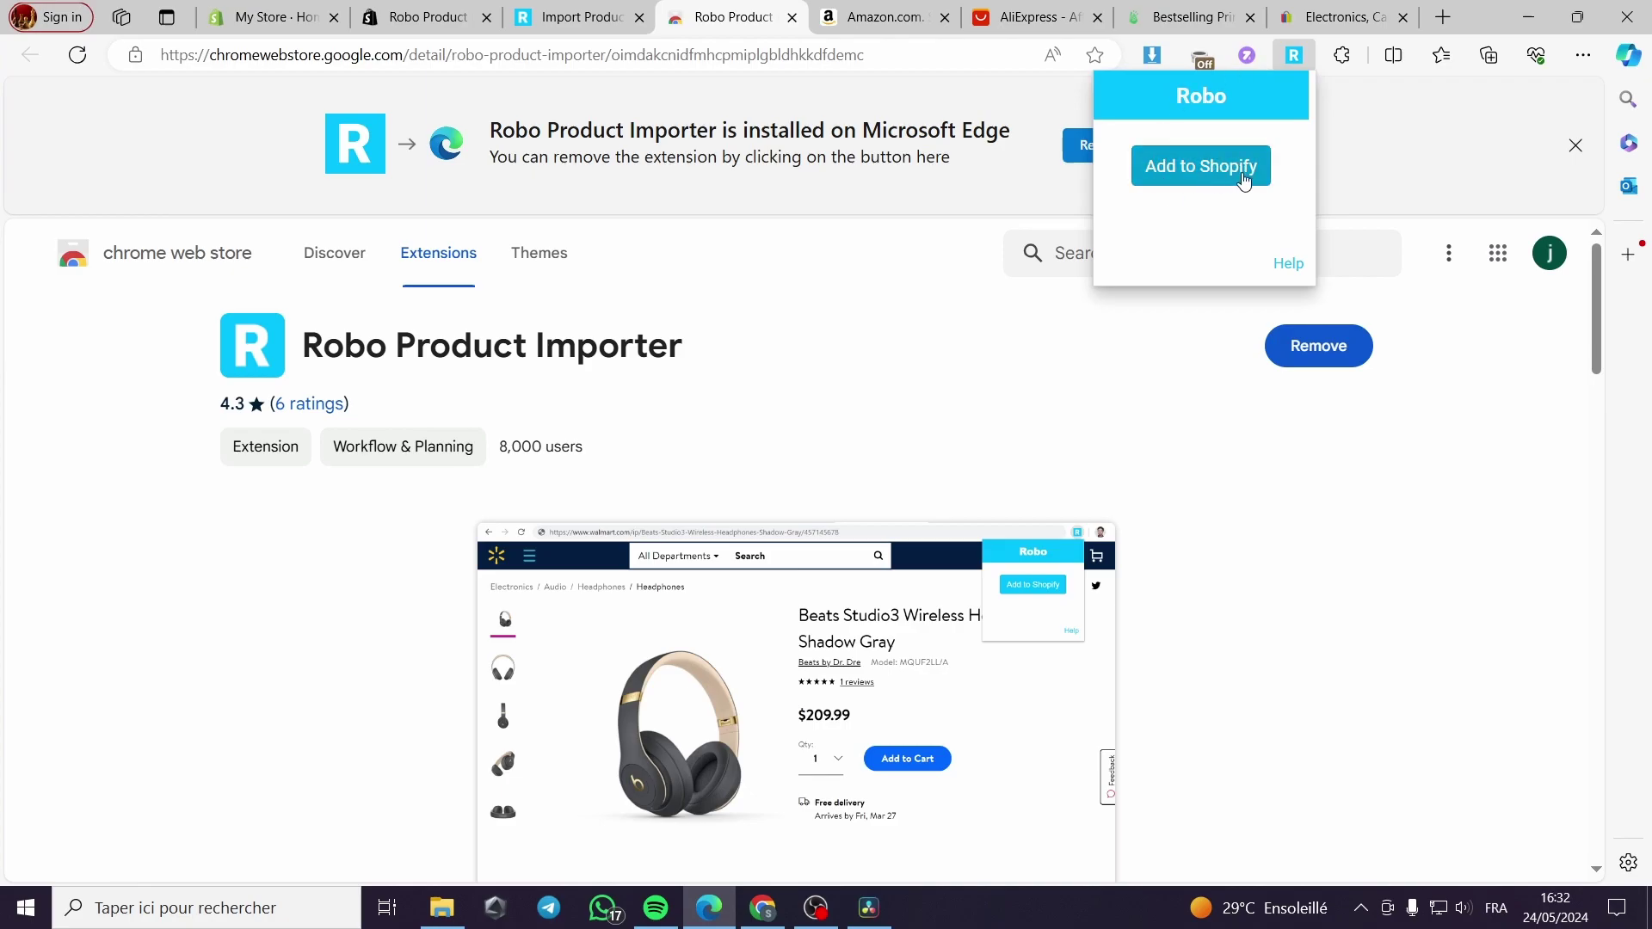
click(1397, 153)
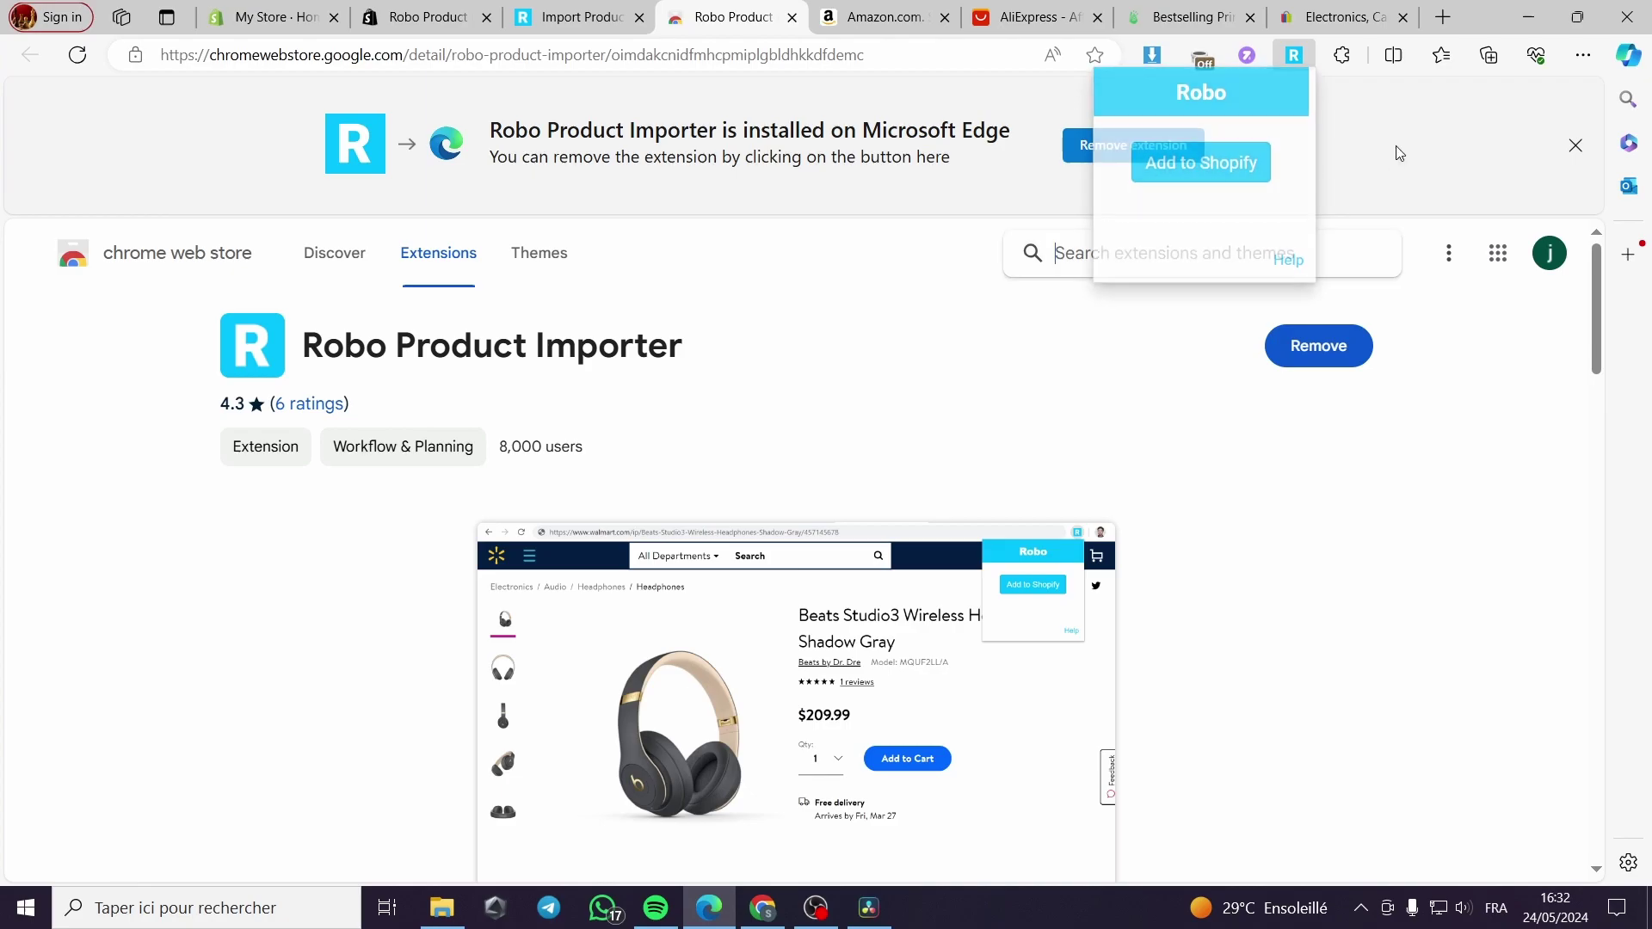
click(791, 17)
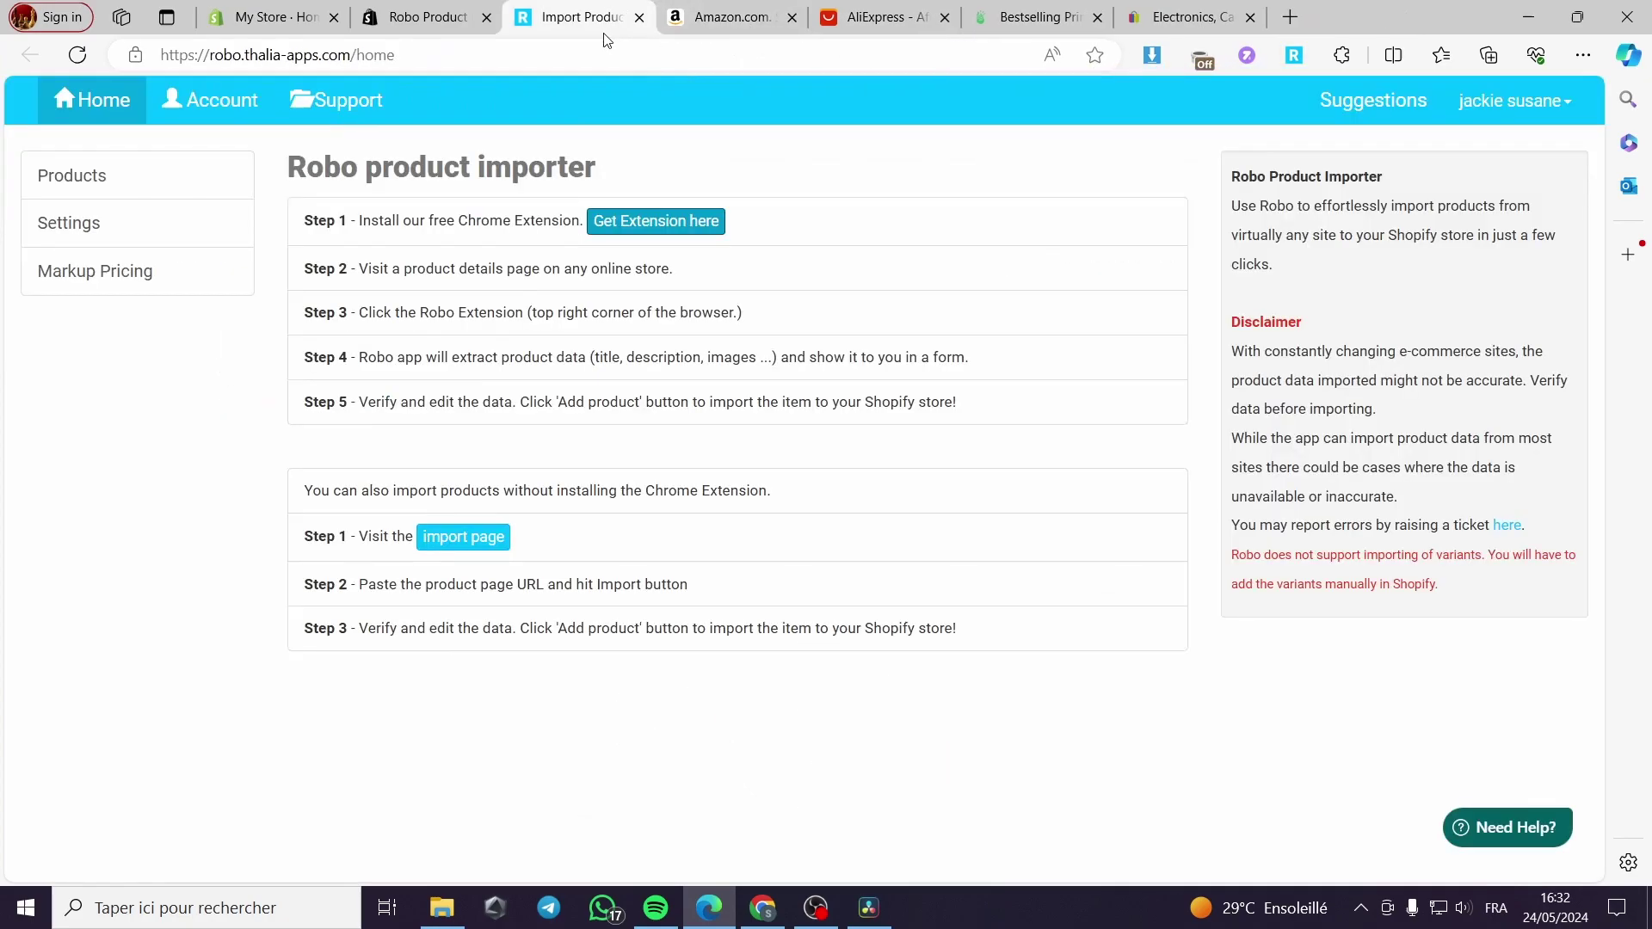
Step: Close the Robo home page, the app listing and two leftover import tabs
click(639, 19)
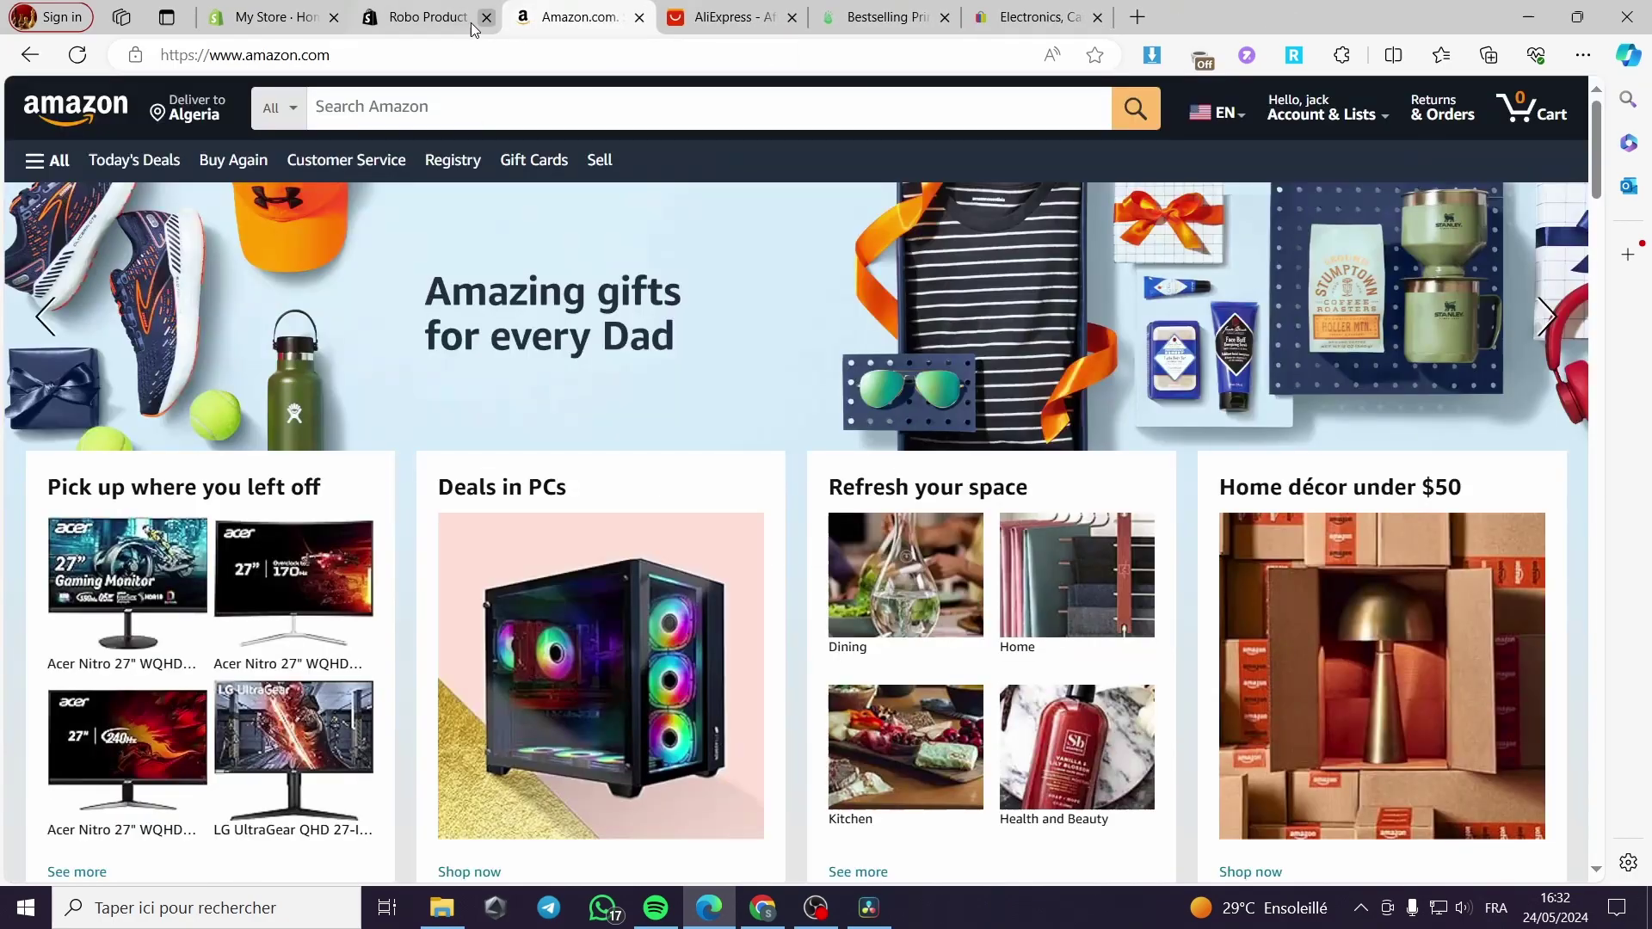
click(472, 22)
click(486, 17)
click(292, 24)
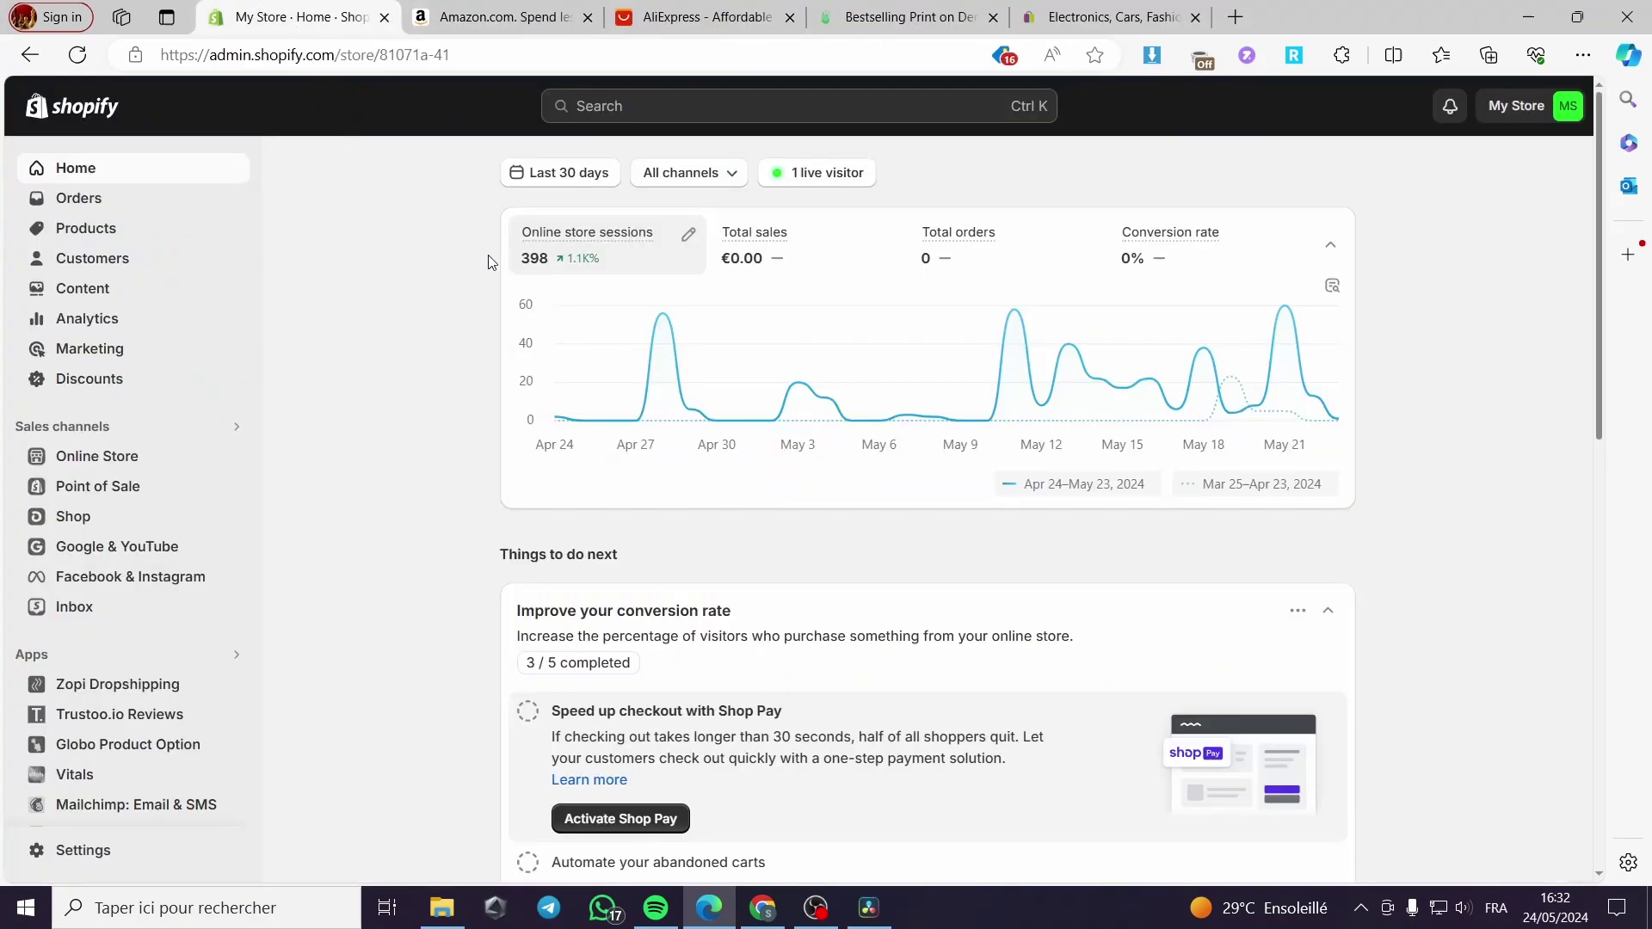
Step: On Amazon, browse activity trackers and smartwatches and open the third watch's product page
click(572, 6)
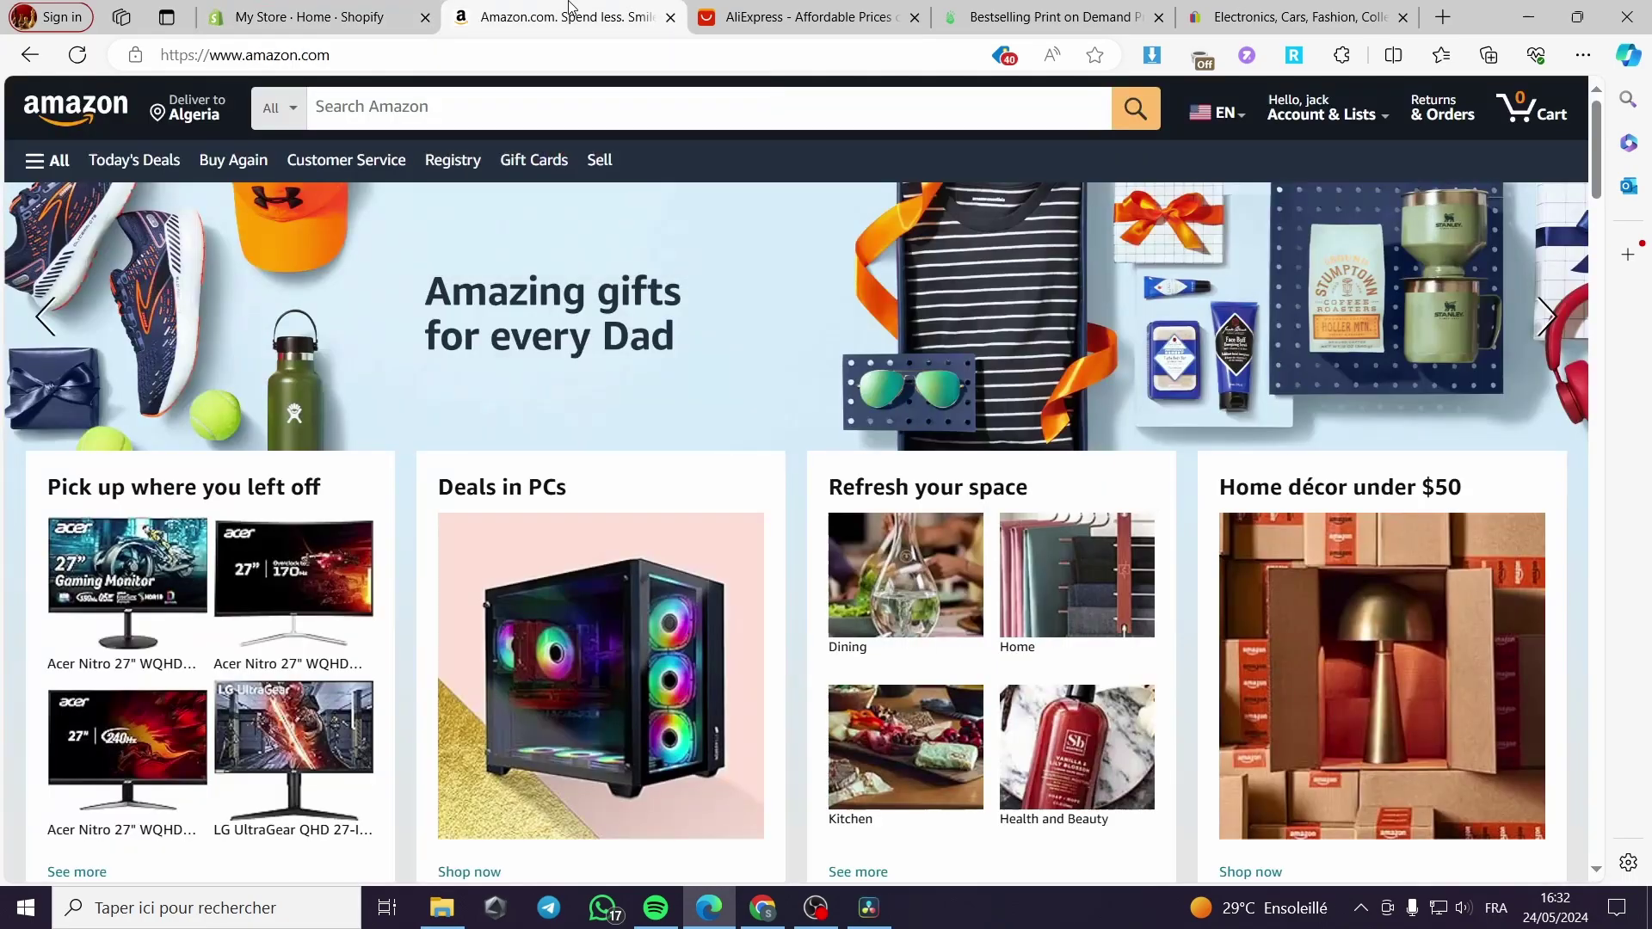
scroll(636, 264, down, 5)
scroll(637, 264, down, 15)
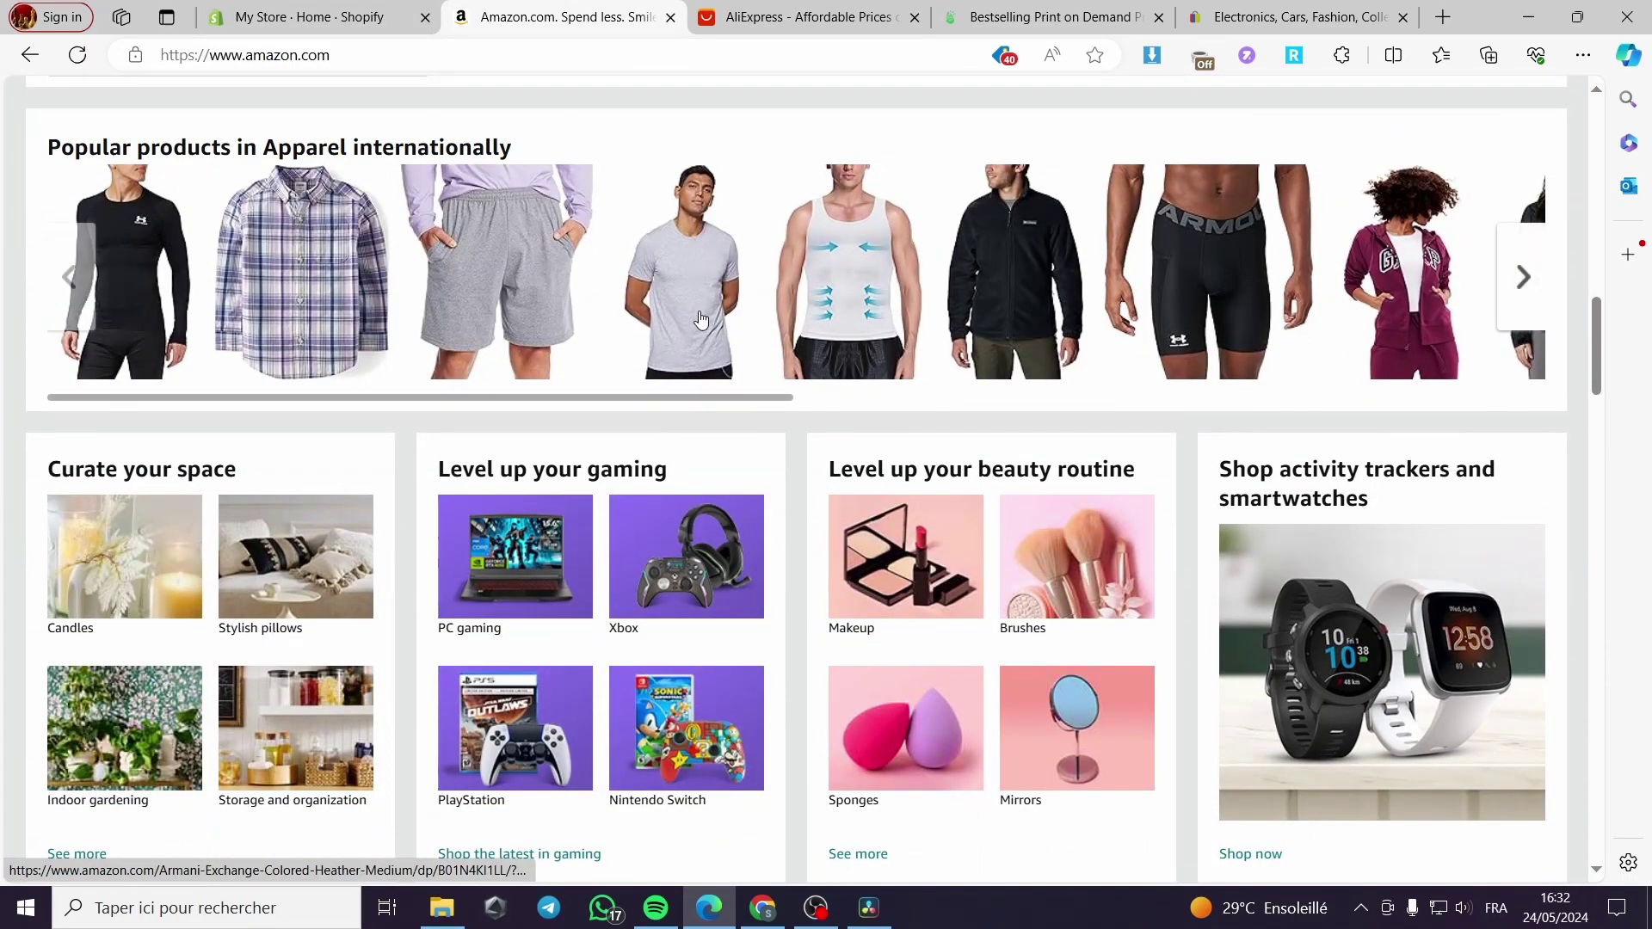
scroll(1193, 426, down, 4)
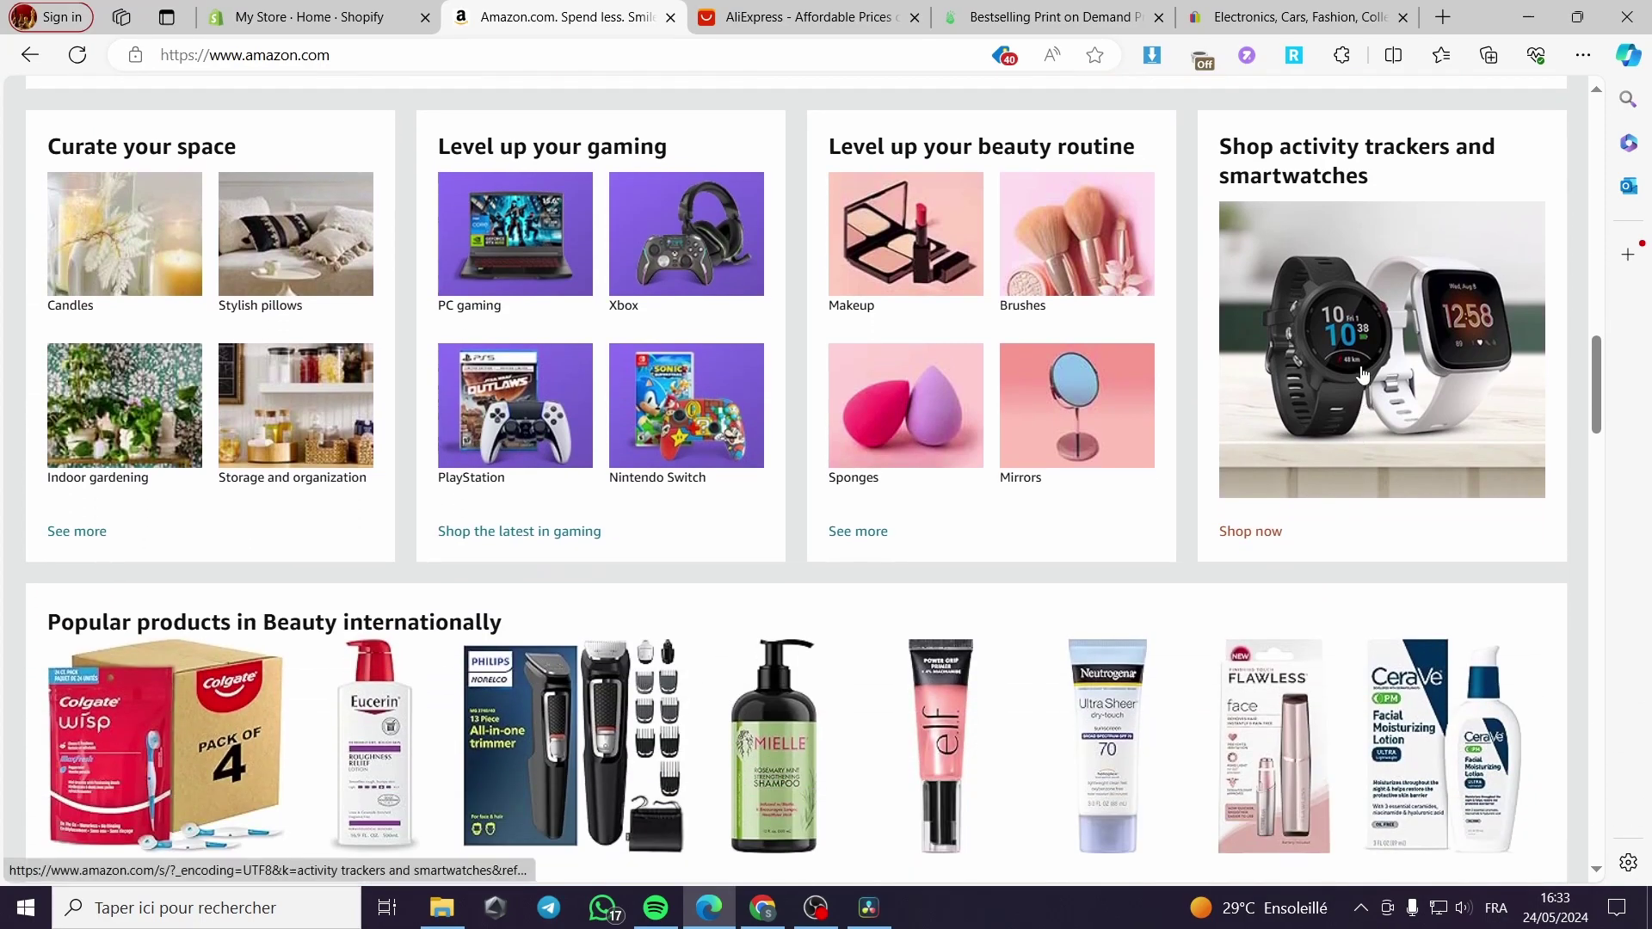
click(1361, 379)
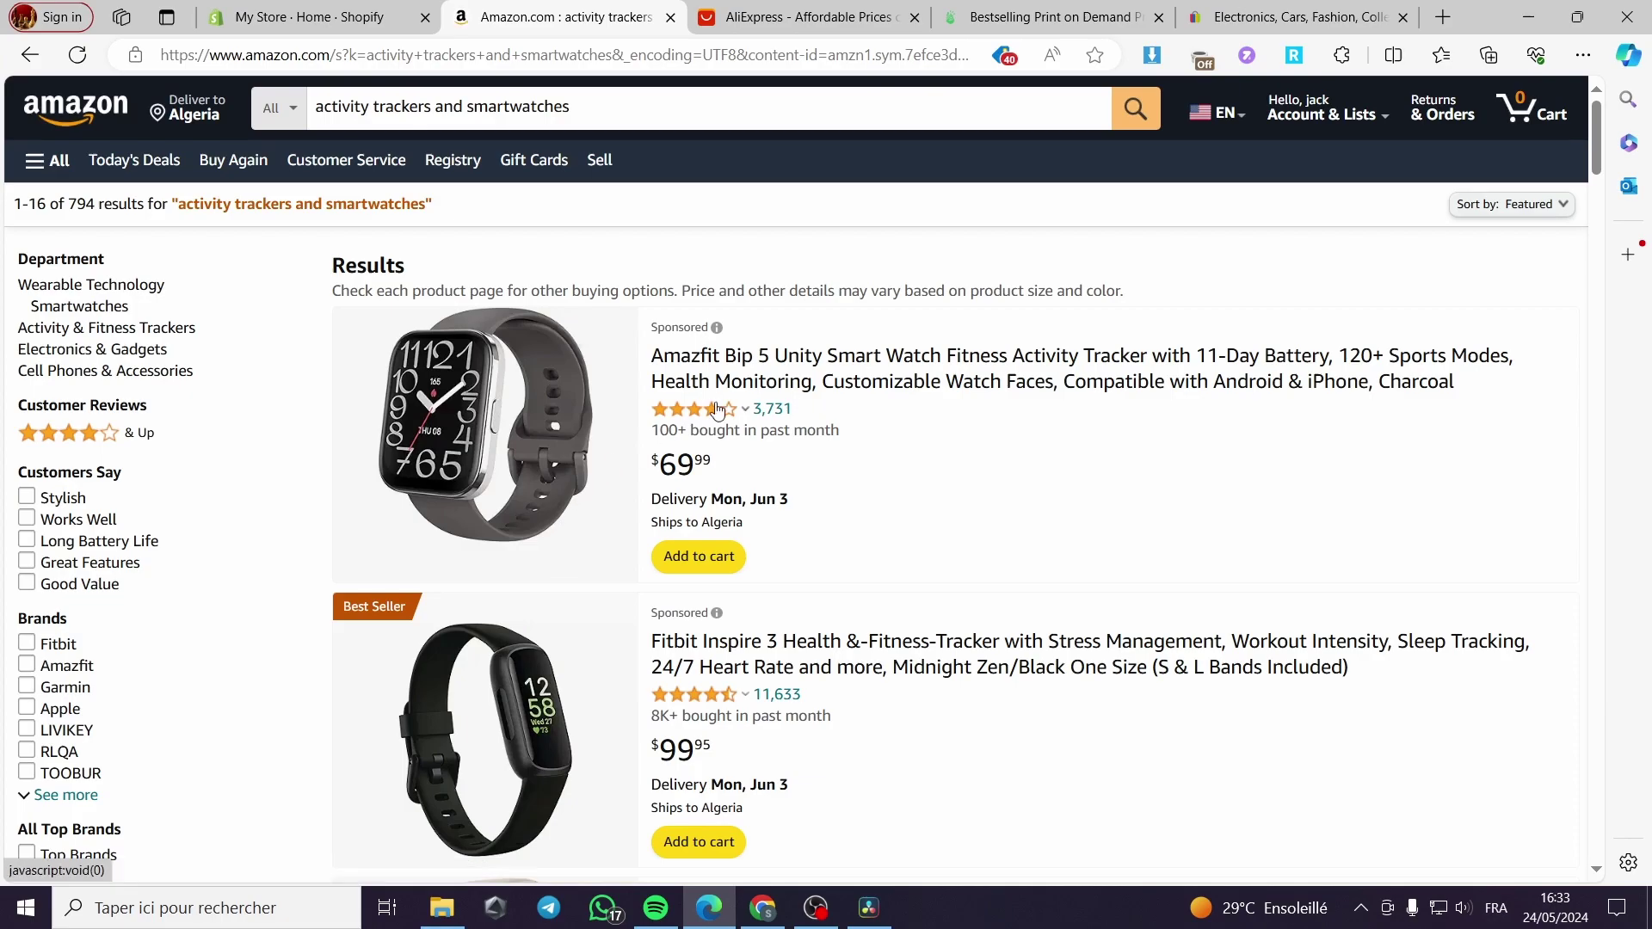
scroll(568, 580, down, 3)
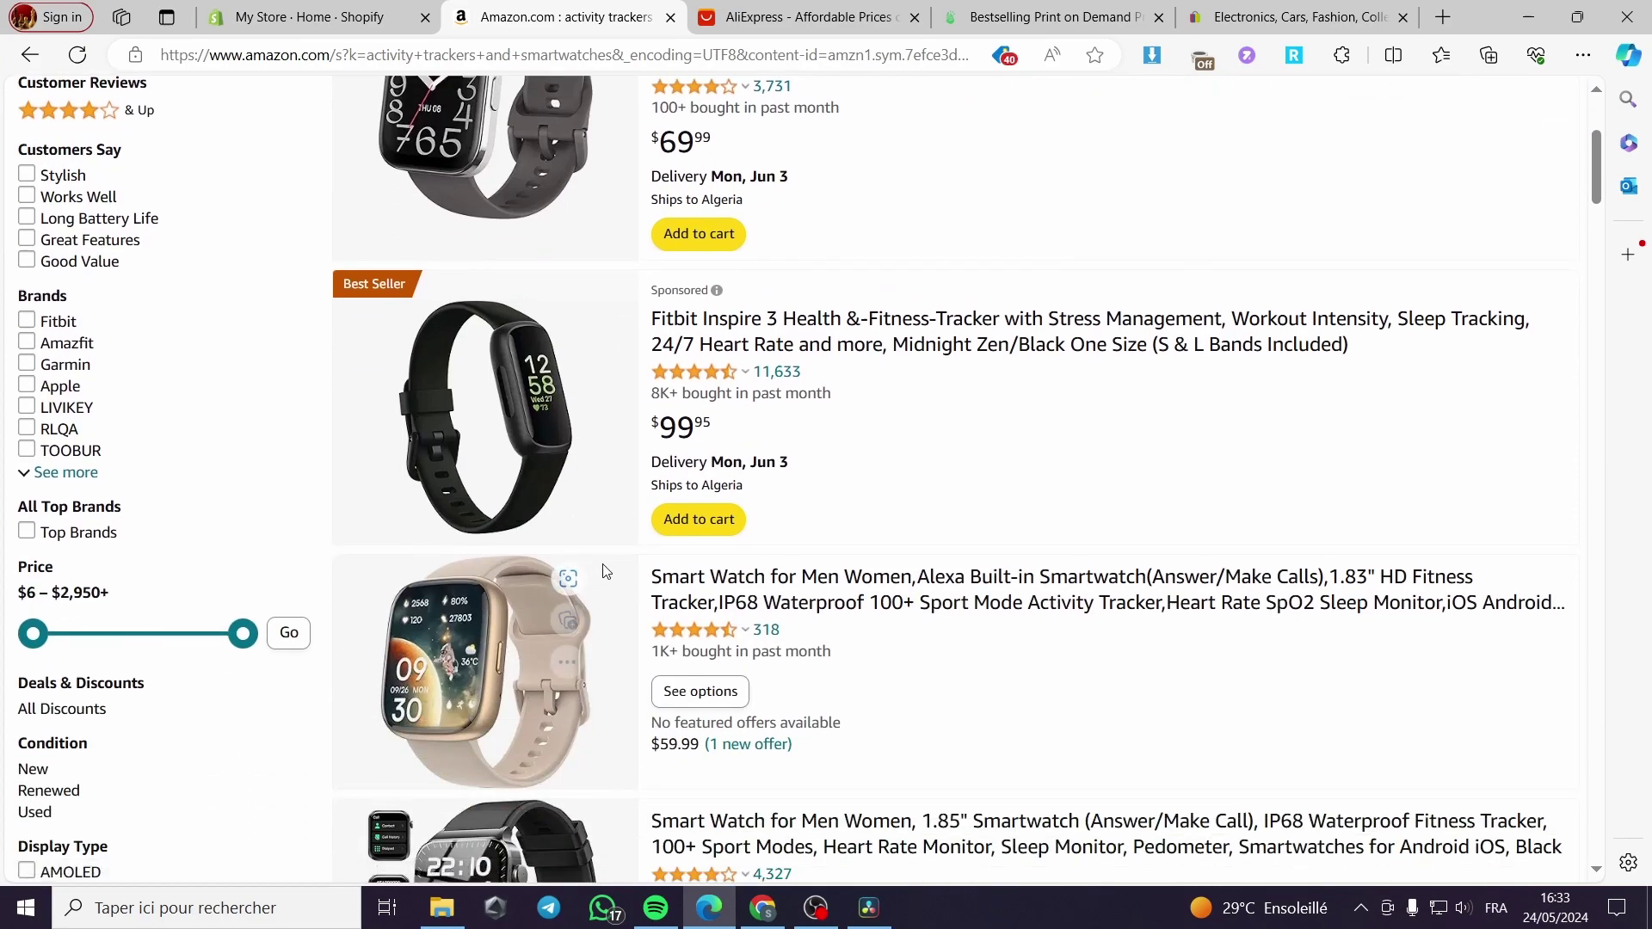
click(527, 645)
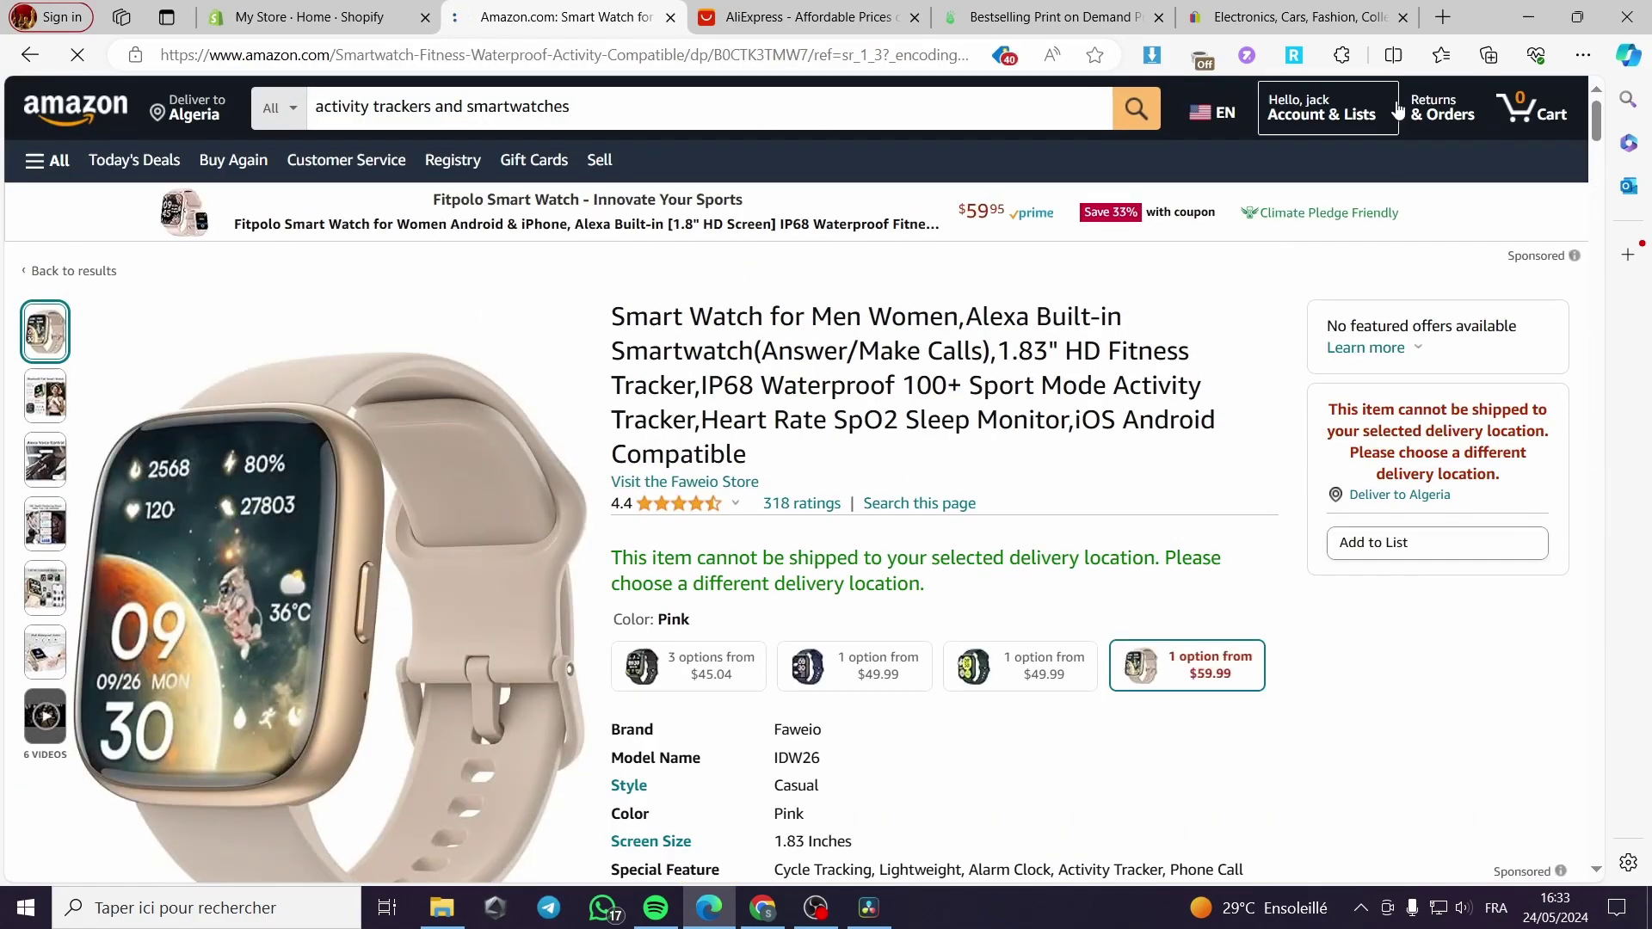
Step: Send the Faweio smartwatch to Shopify with the Robo extension's Add to Shopify button
click(1294, 57)
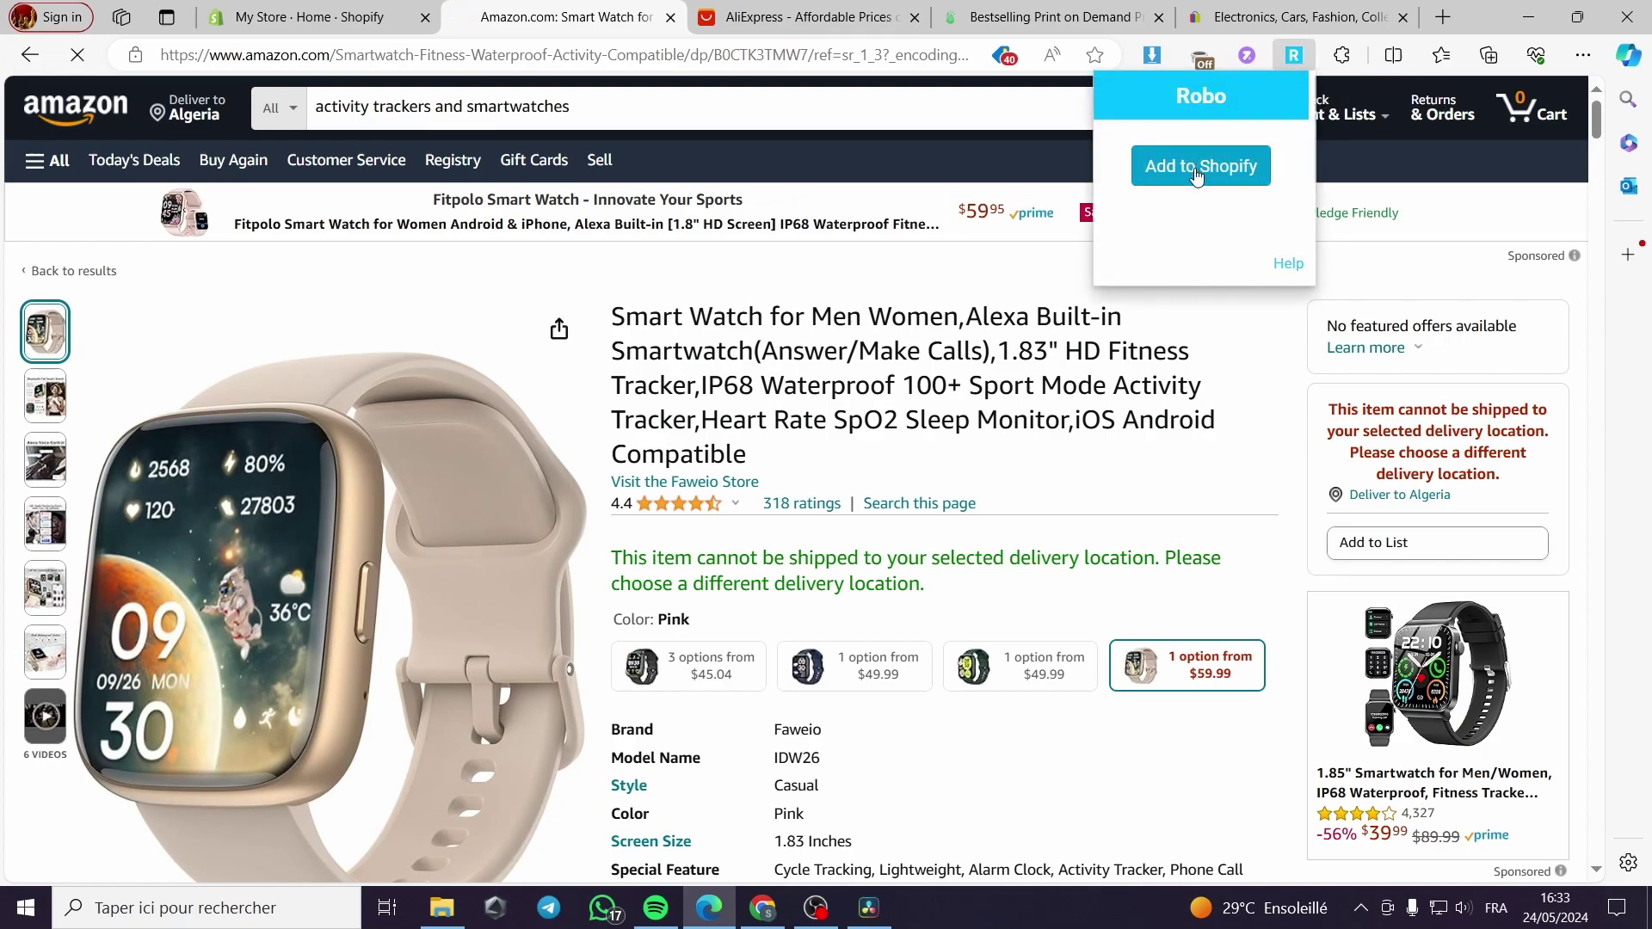
click(1196, 172)
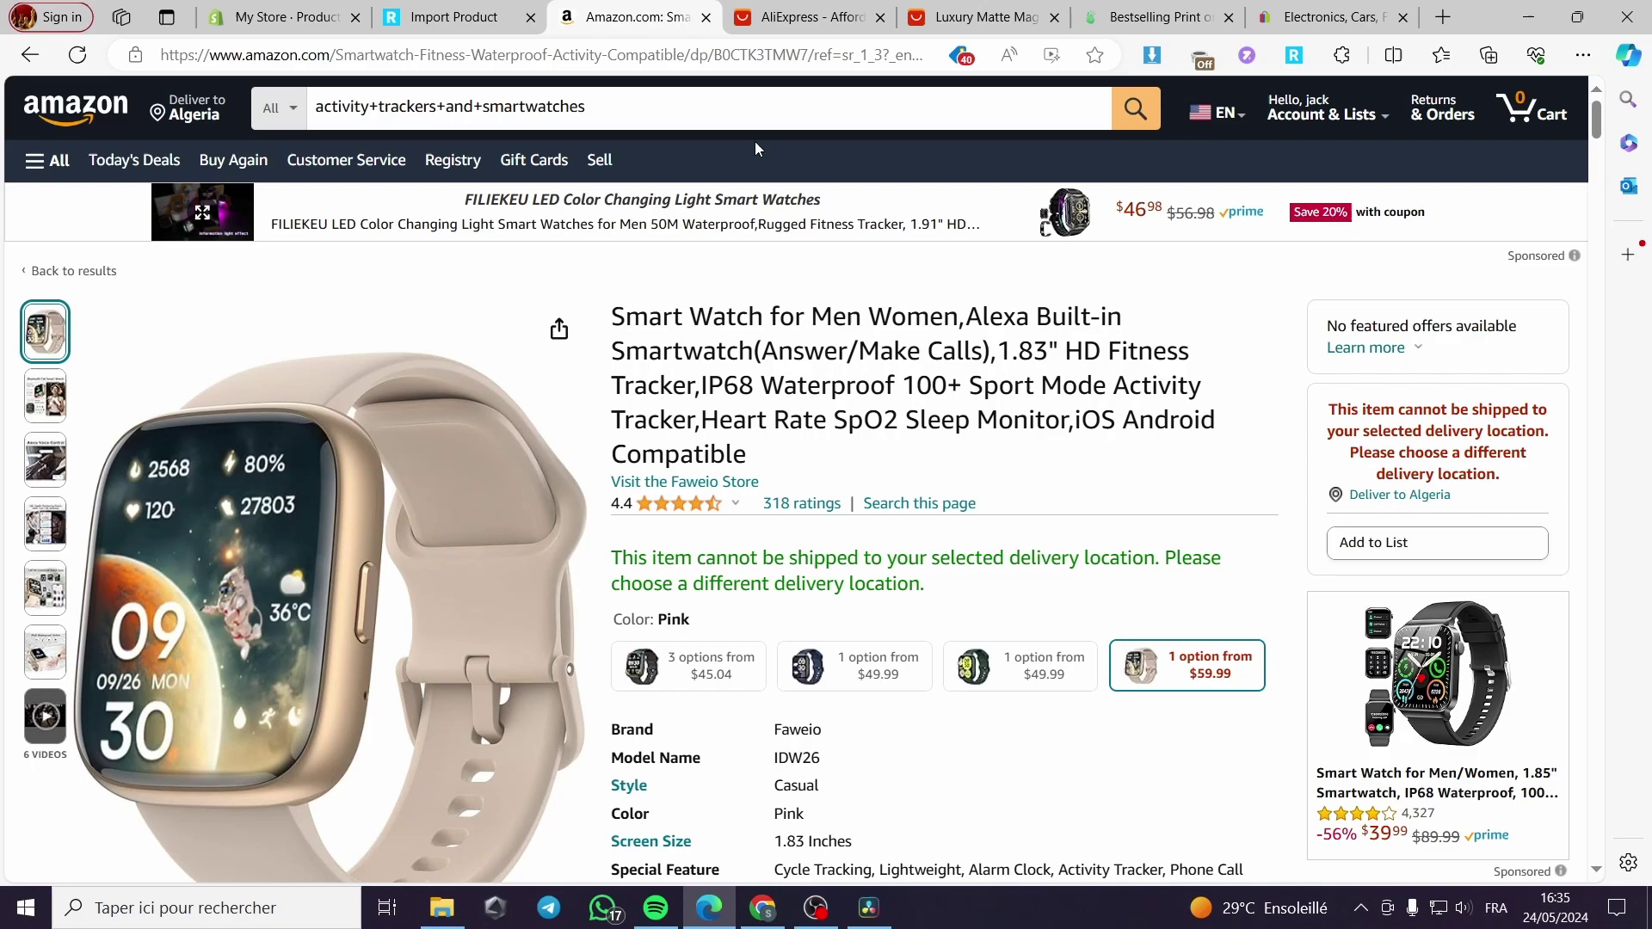
click(456, 16)
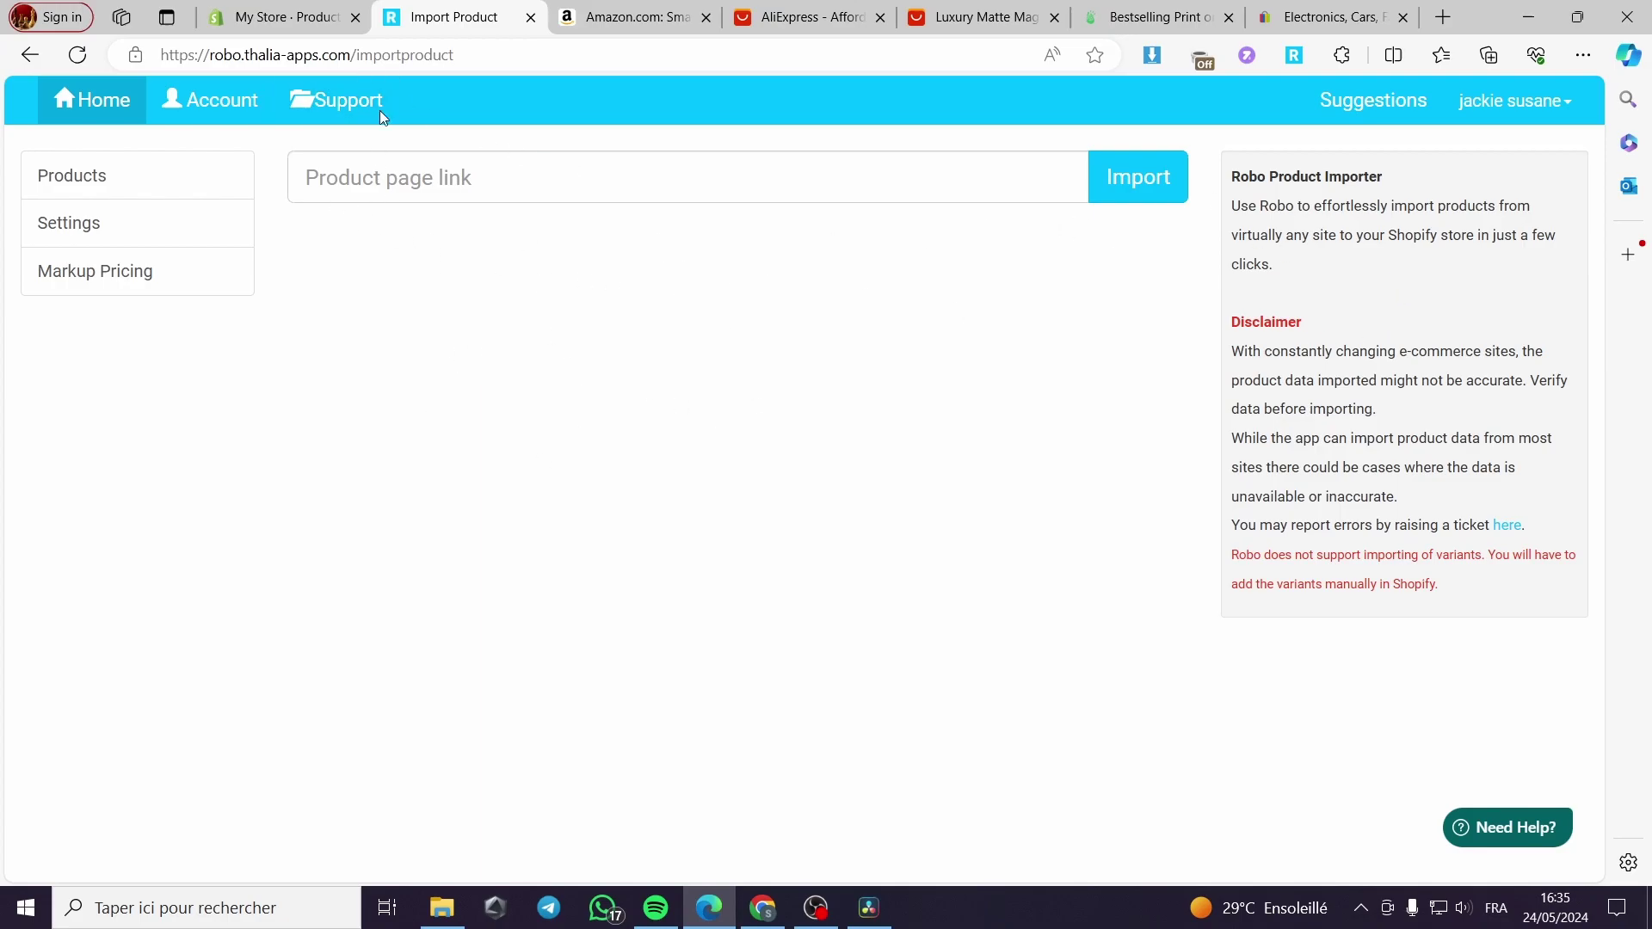
Step: Open Robo's import page from the store's installed apps and close the duplicate tab
click(284, 16)
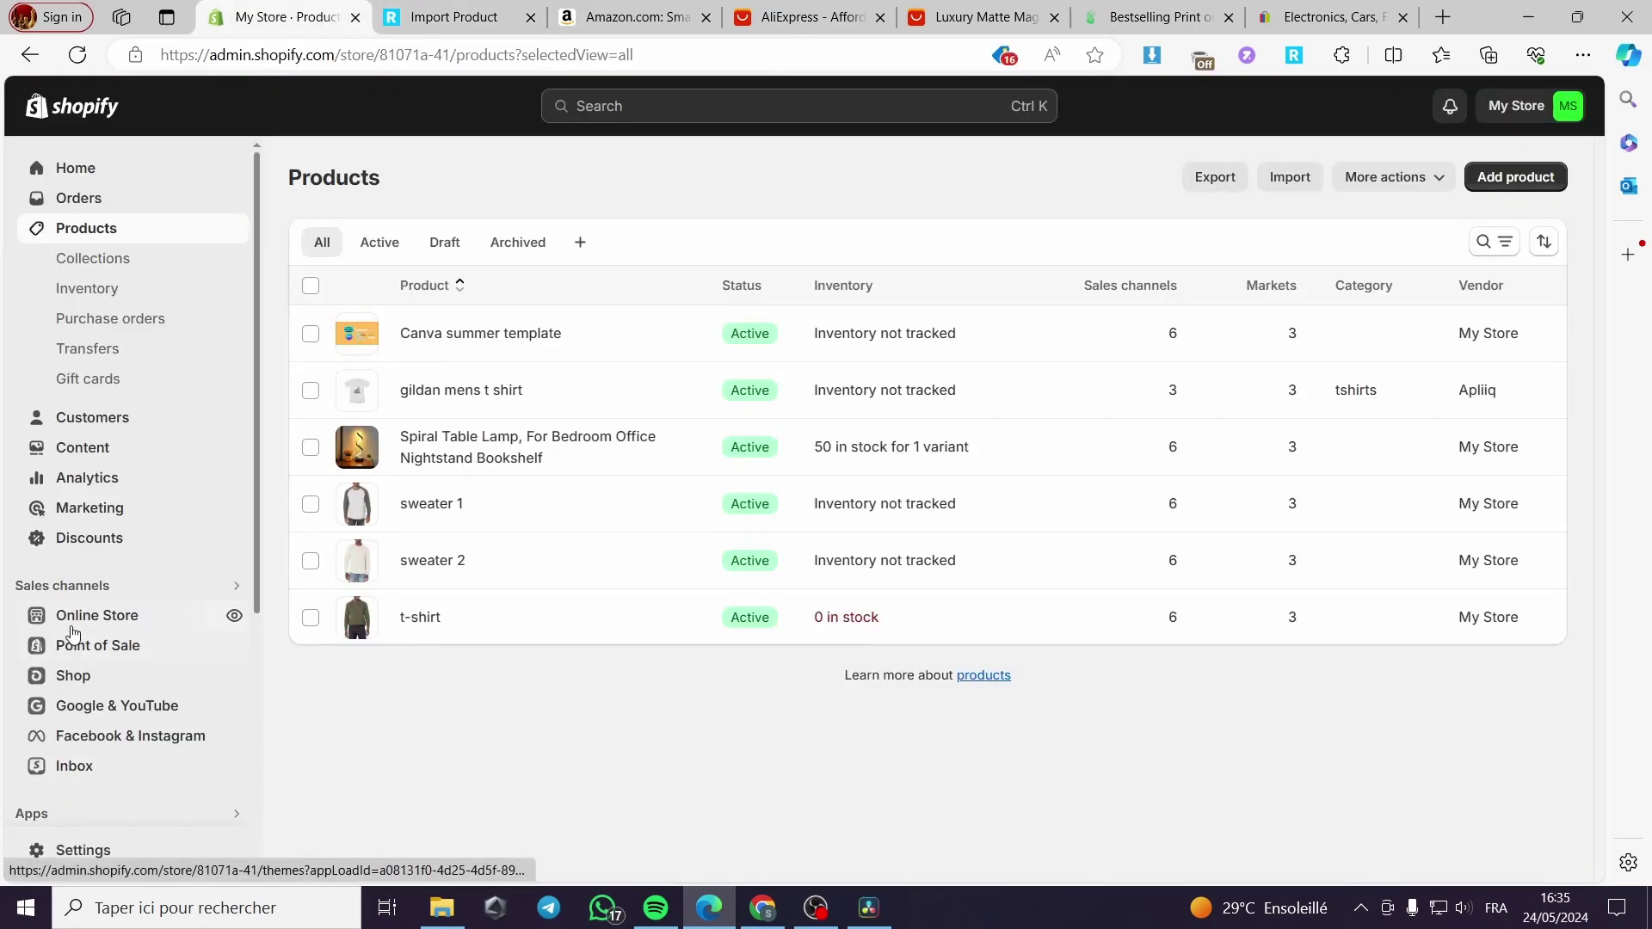
scroll(95, 591, down, 3)
click(36, 600)
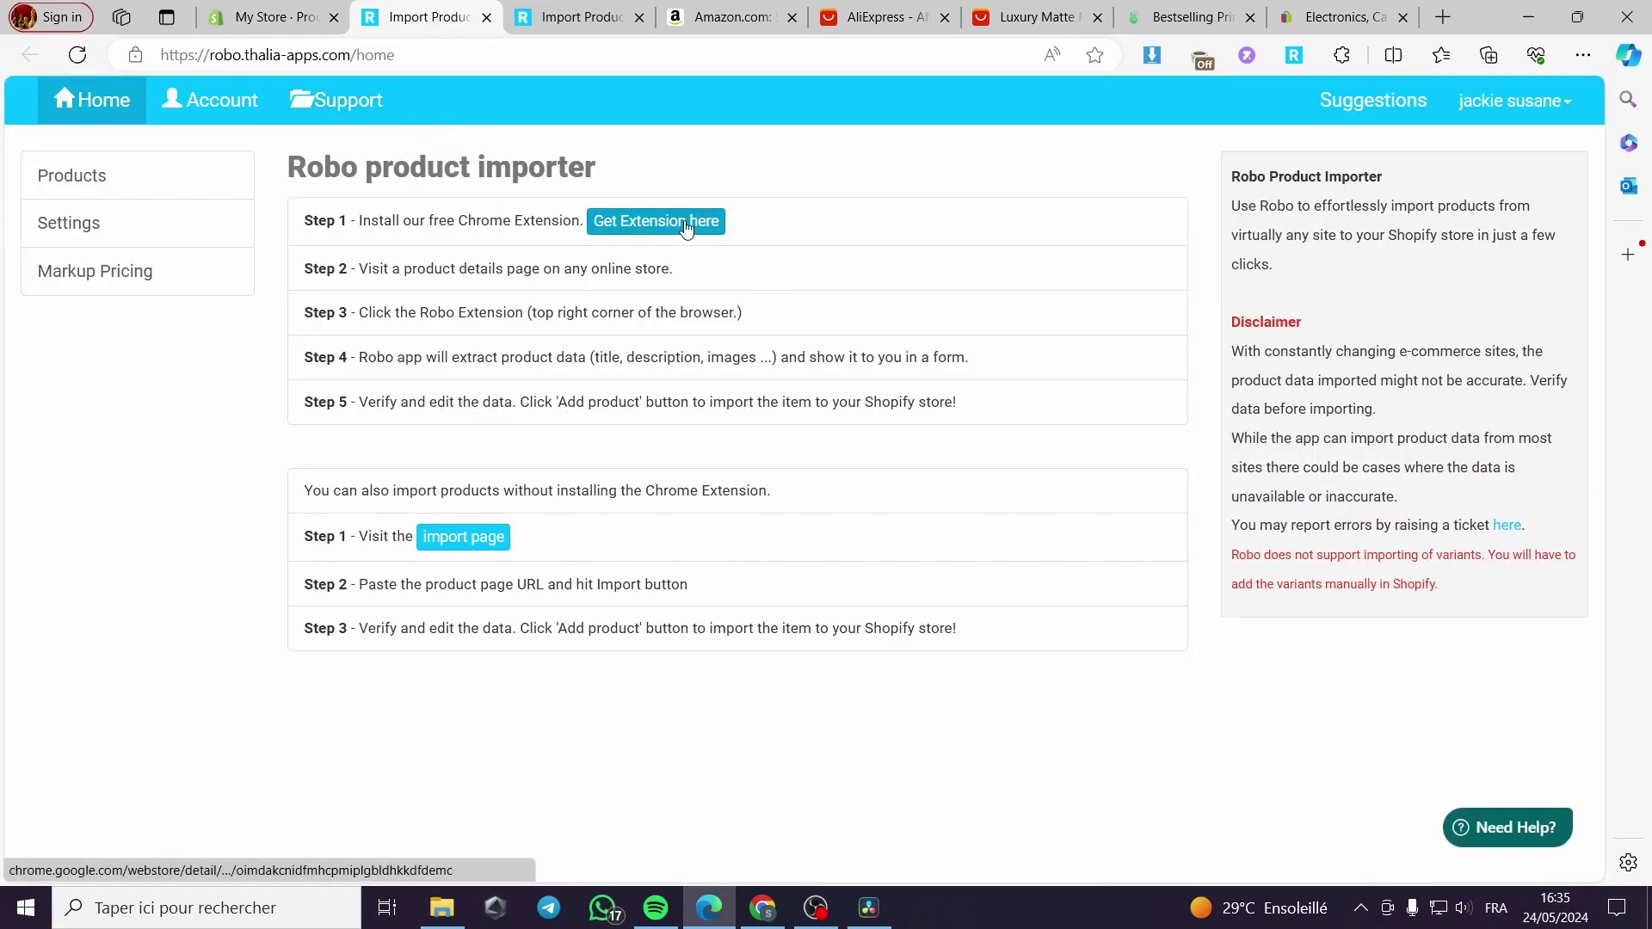
click(465, 538)
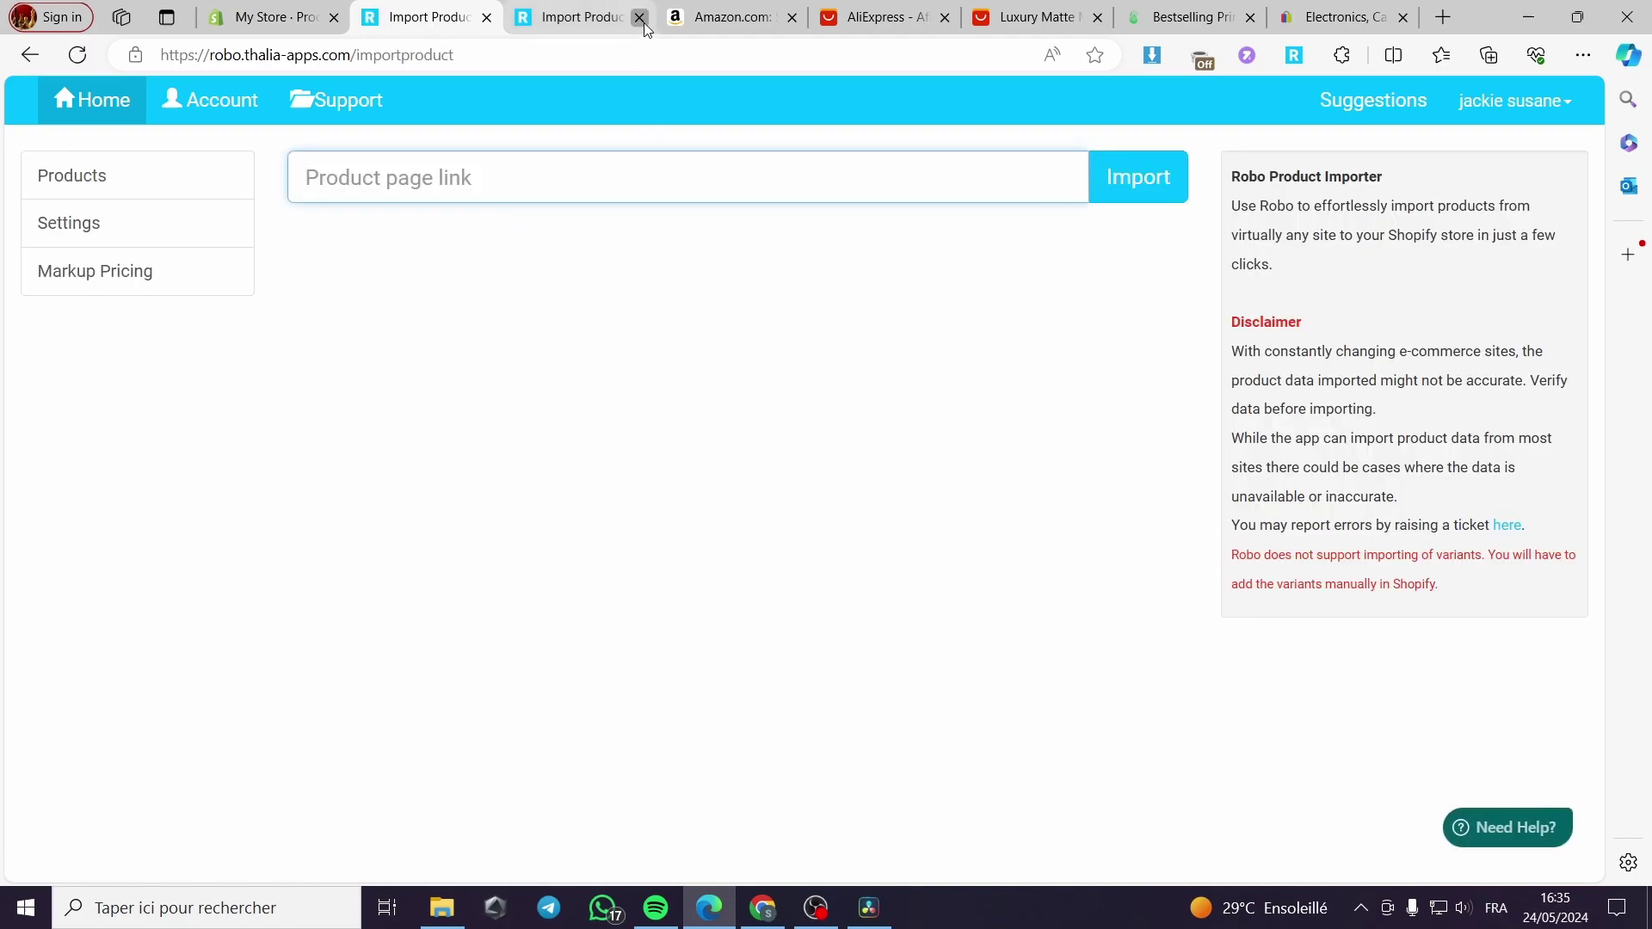
click(639, 18)
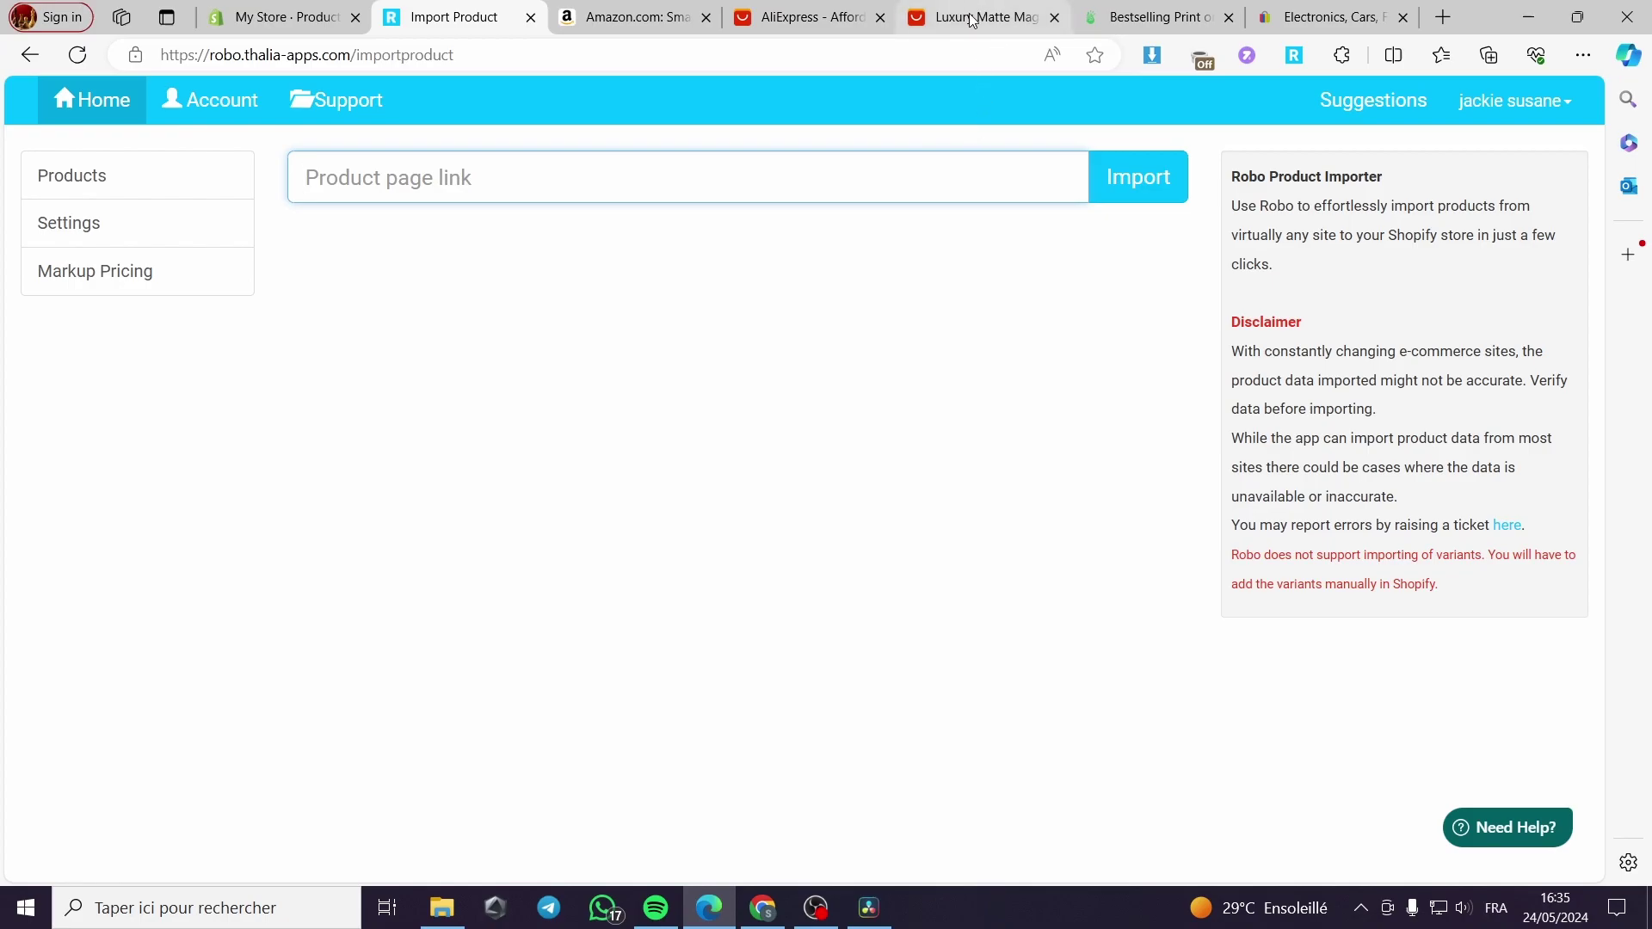
Step: Copy the smartwatch's Amazon URL and return to the Robo import page
click(660, 19)
click(753, 56)
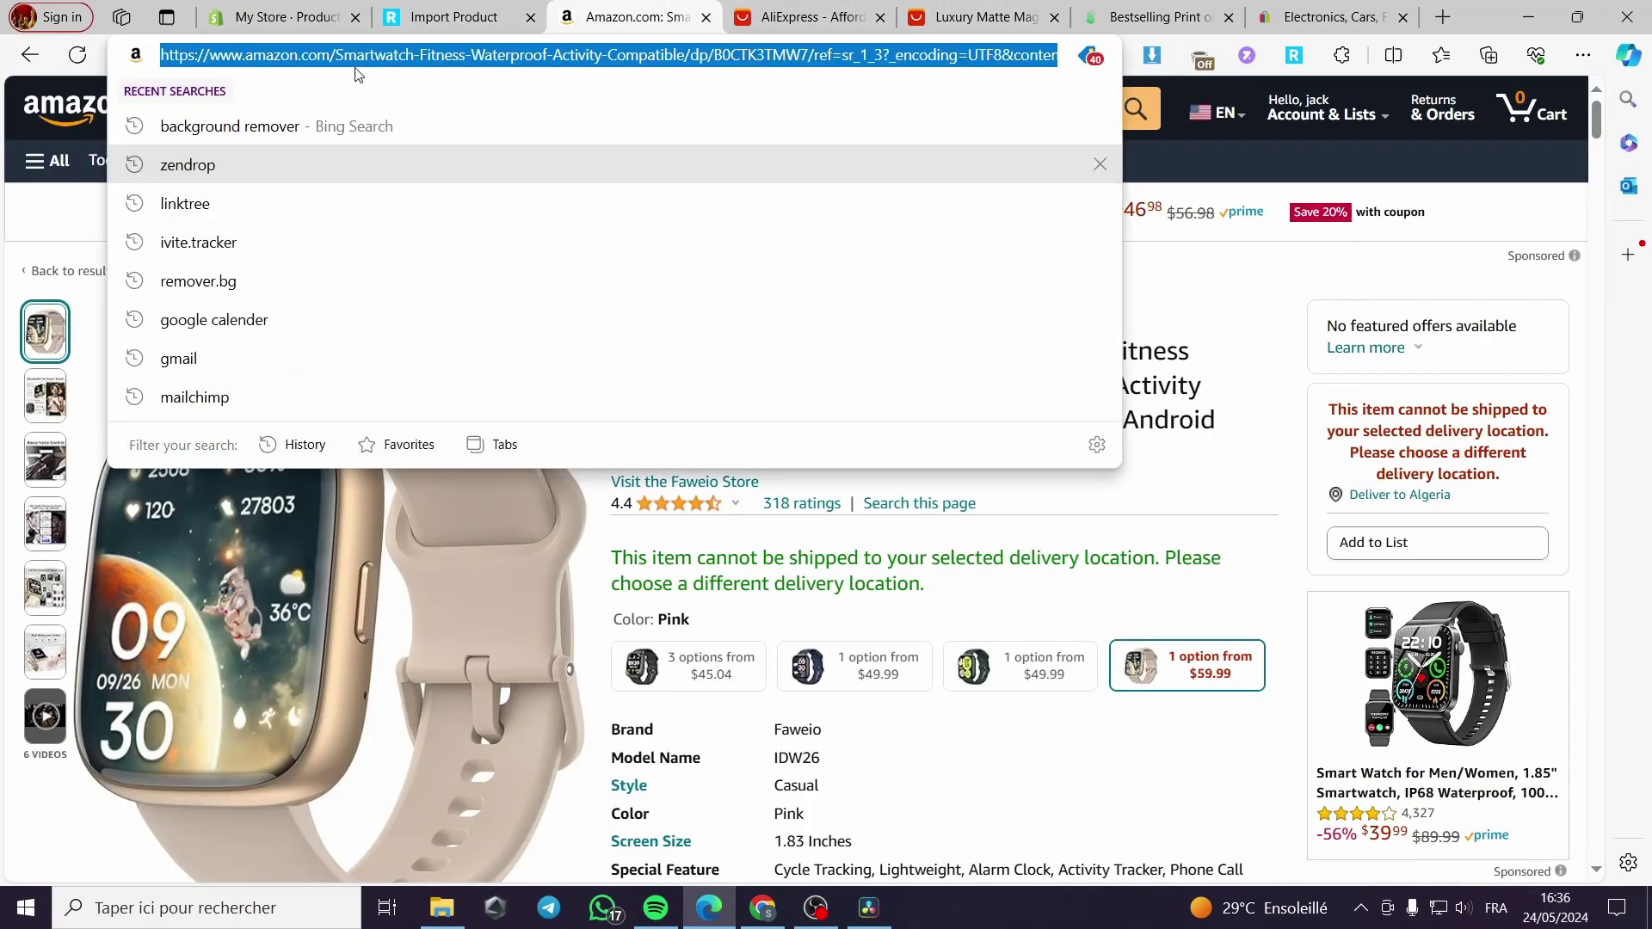
click(301, 13)
click(457, 17)
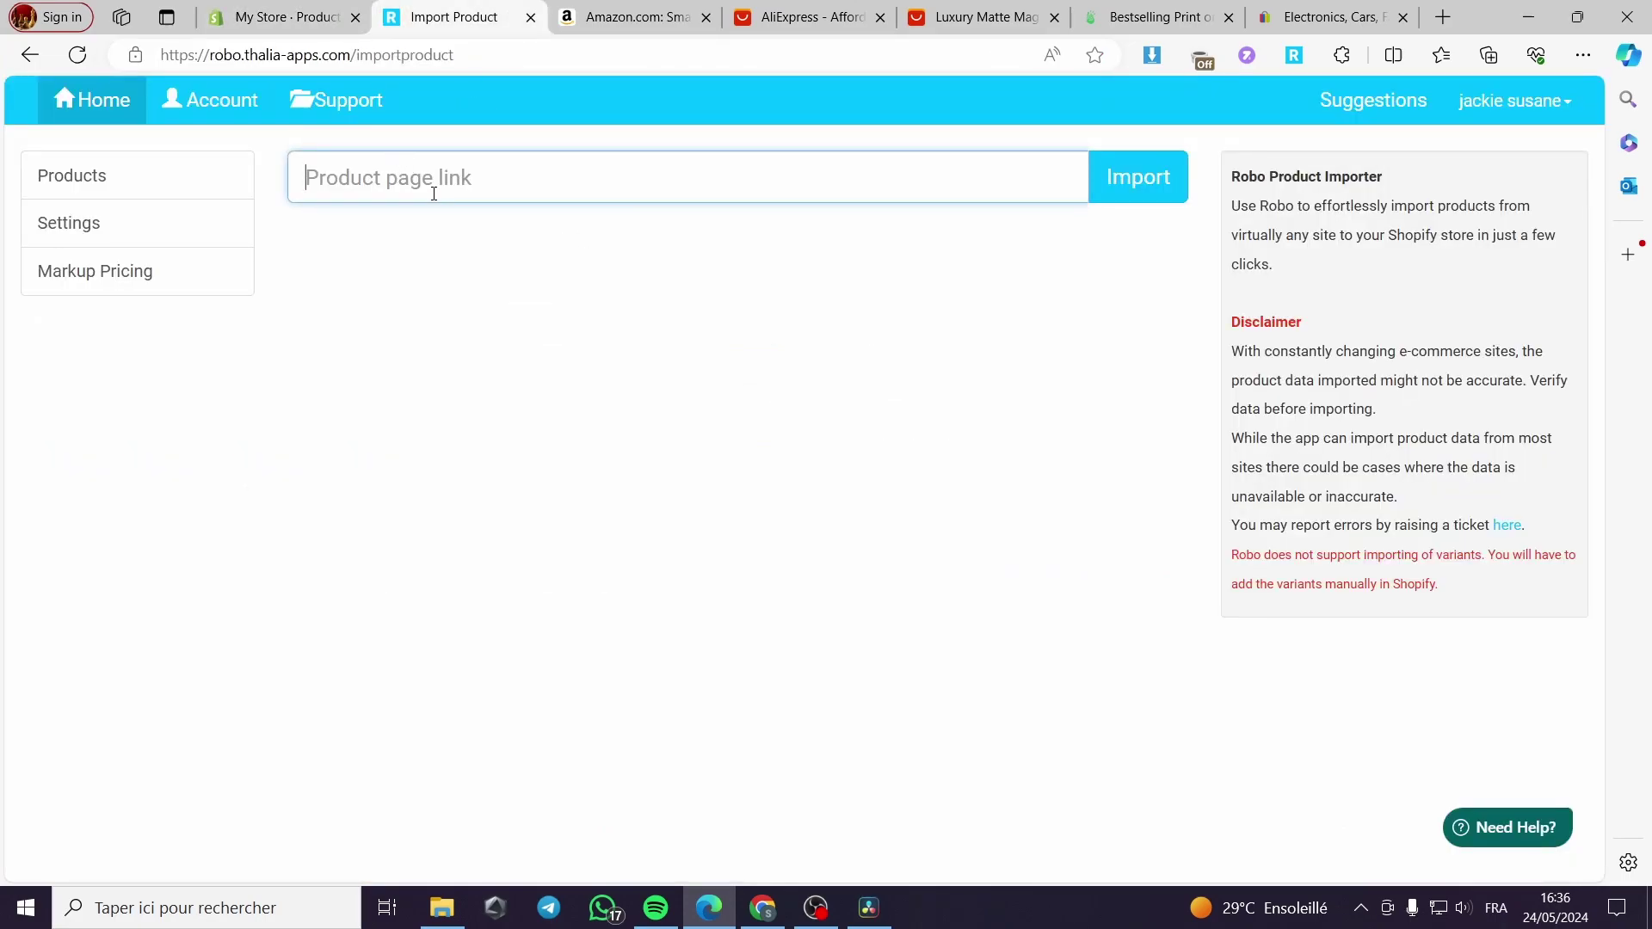
Step: Import the smartwatch from its Amazon link with type Smartwatch in the Home page collection
key(ctrl+v)
click(1147, 183)
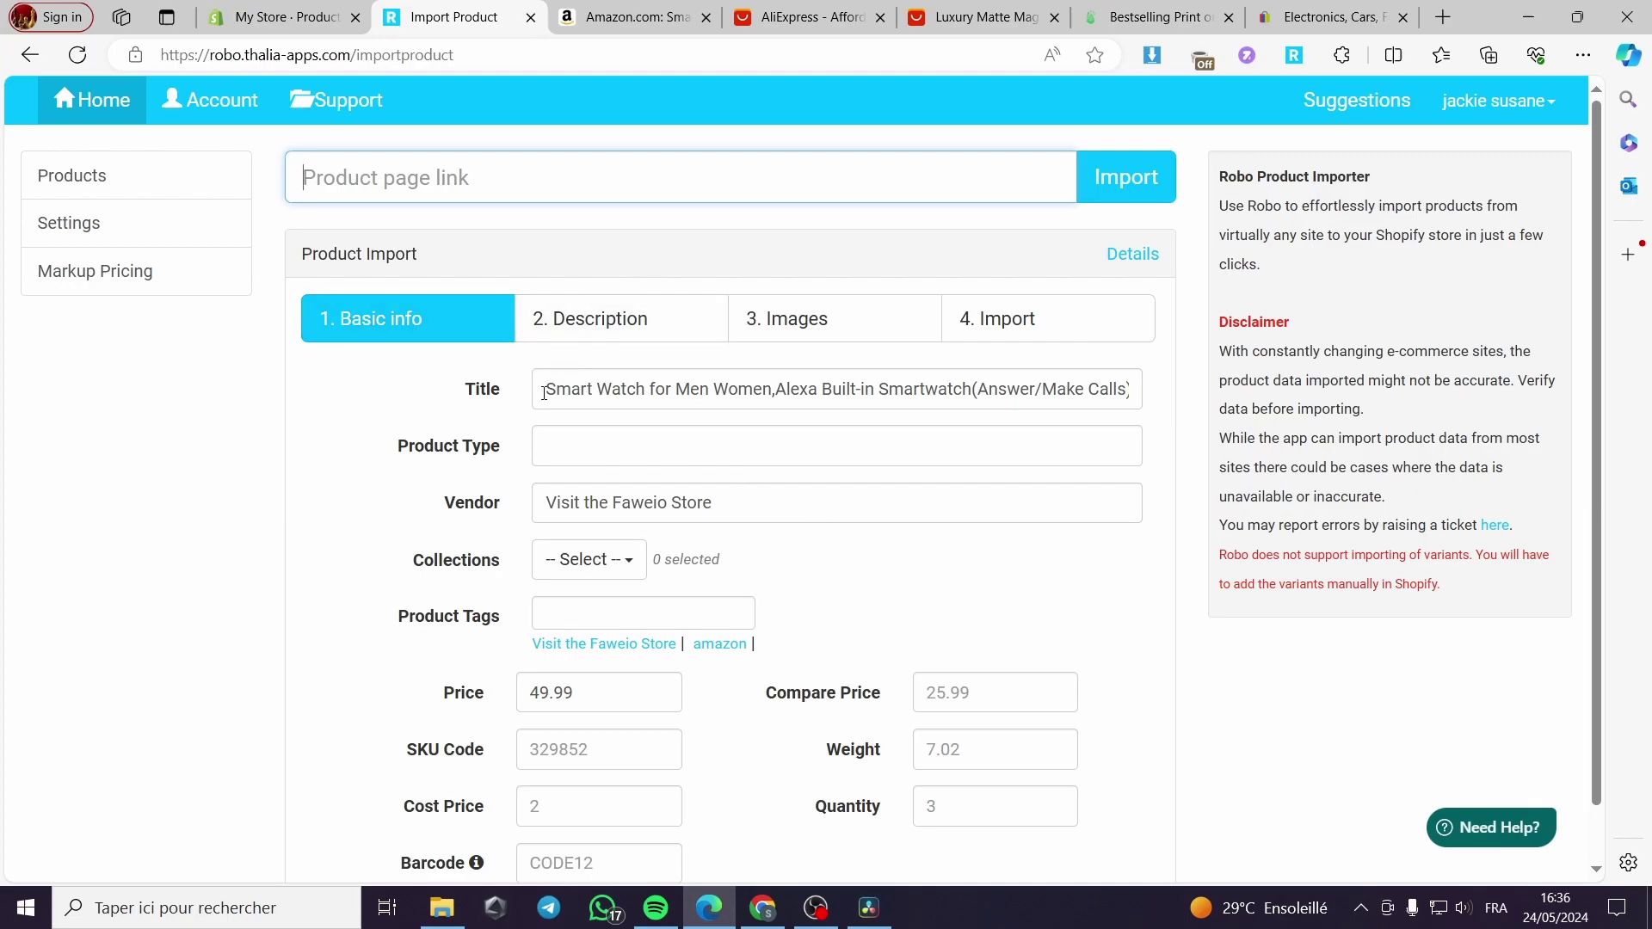
drag(544, 394, 1184, 393)
click(657, 454)
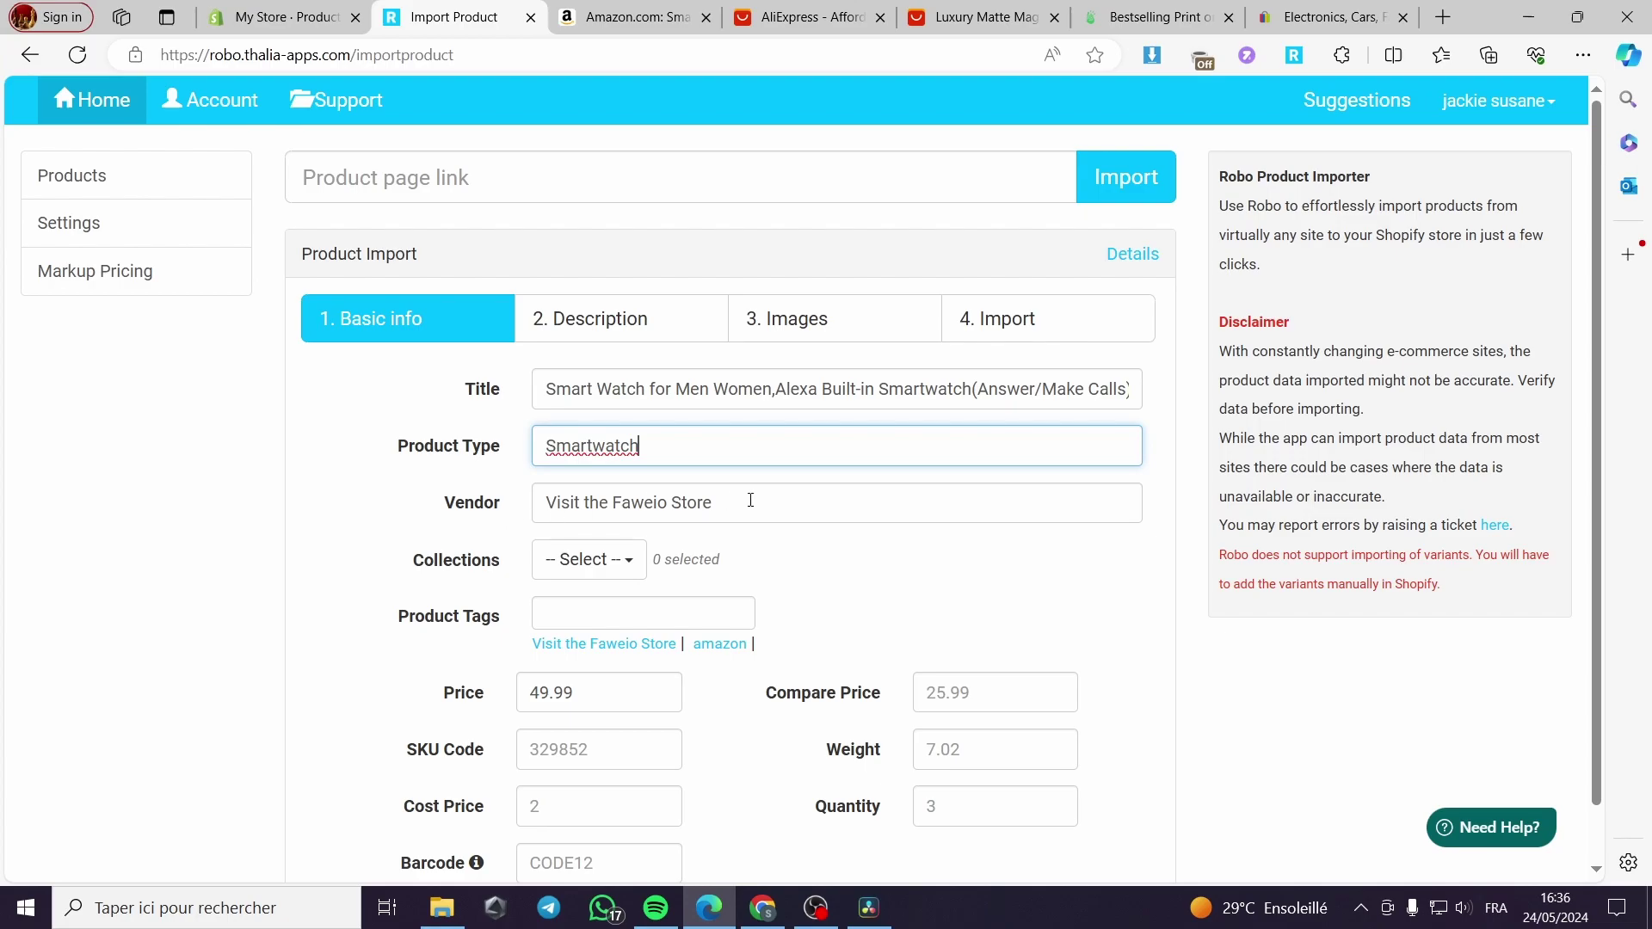
click(627, 558)
click(562, 606)
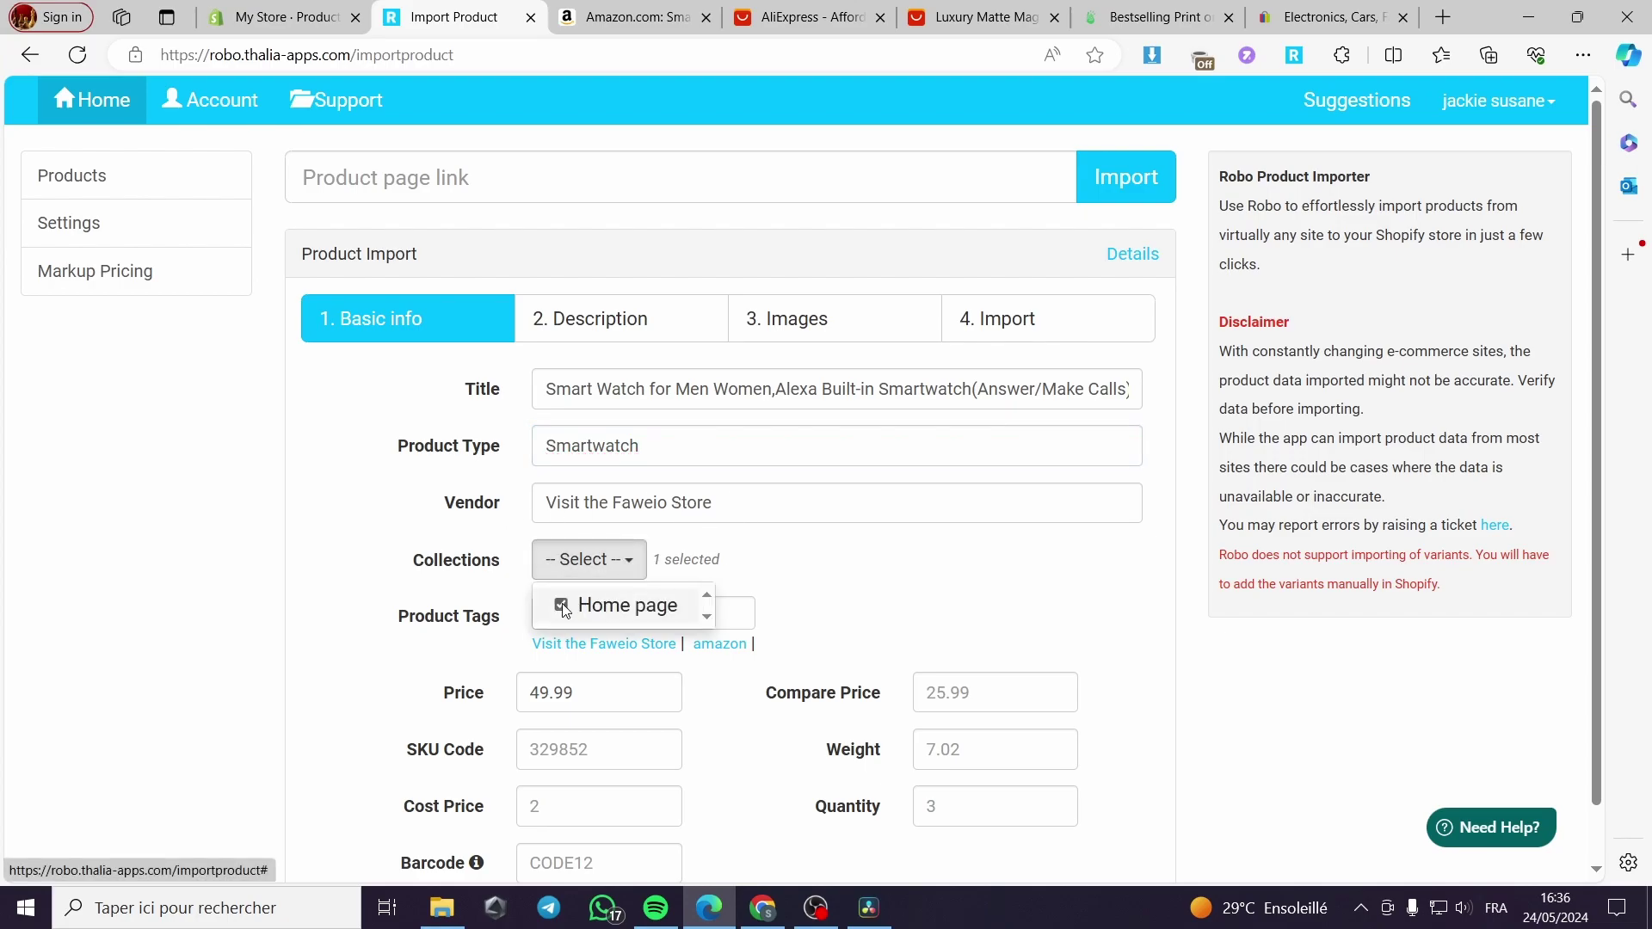
click(841, 579)
Step: Compare the imported details against the original Amazon listing
scroll(586, 605, down, 1)
scroll(587, 605, down, 1)
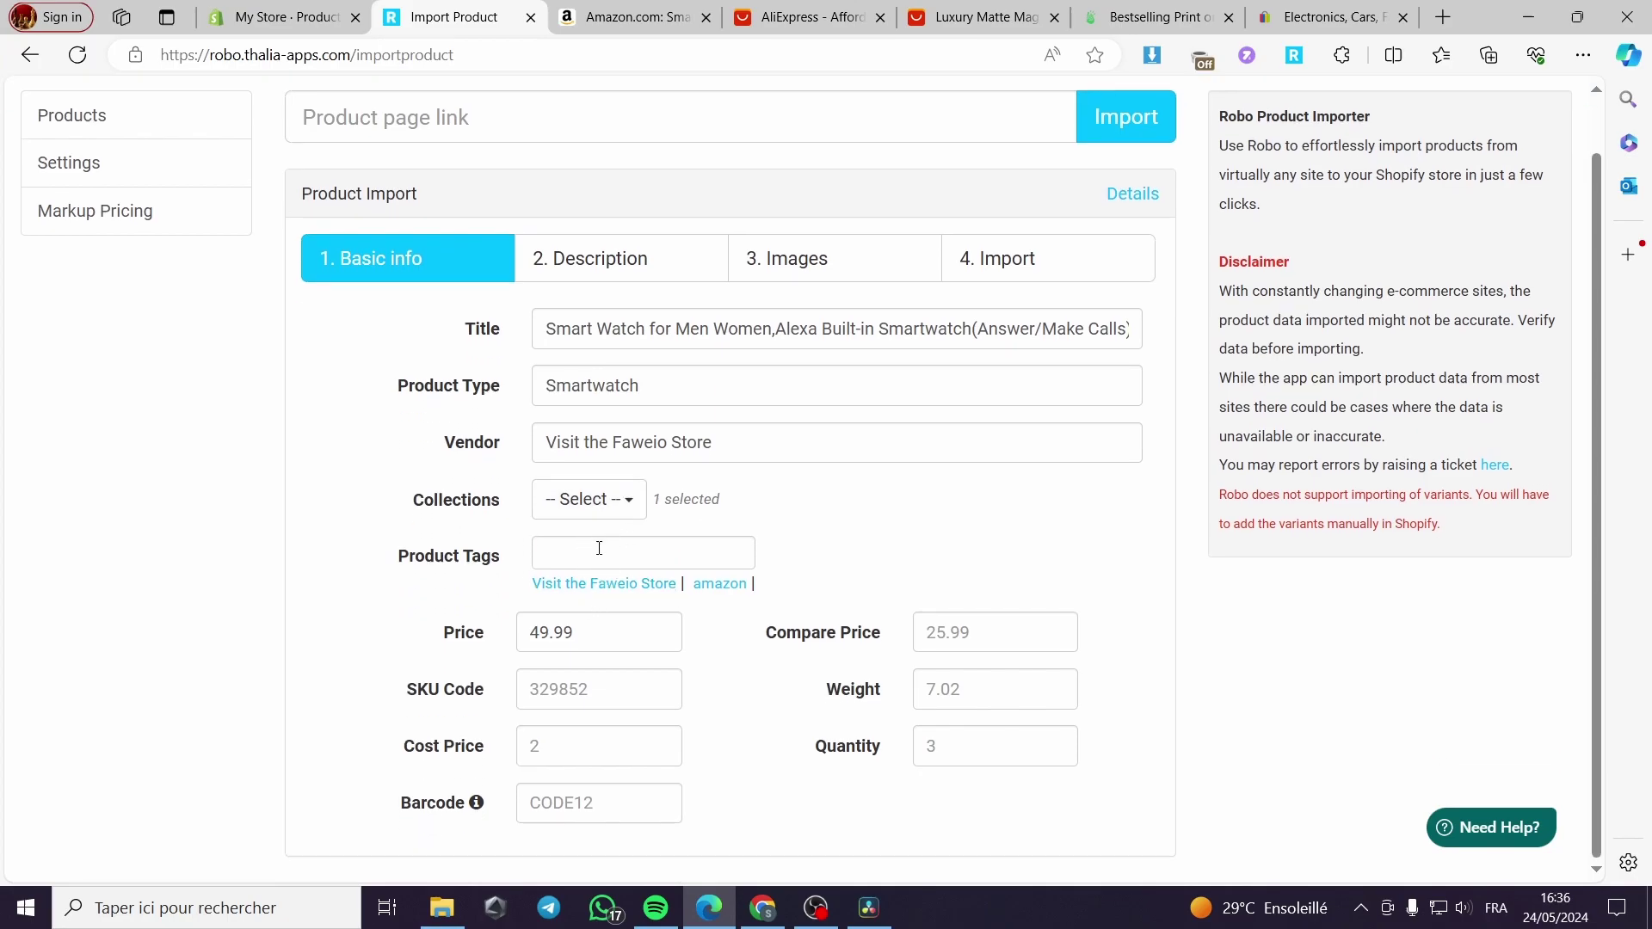
click(635, 17)
scroll(706, 582, down, 2)
scroll(982, 548, up, 5)
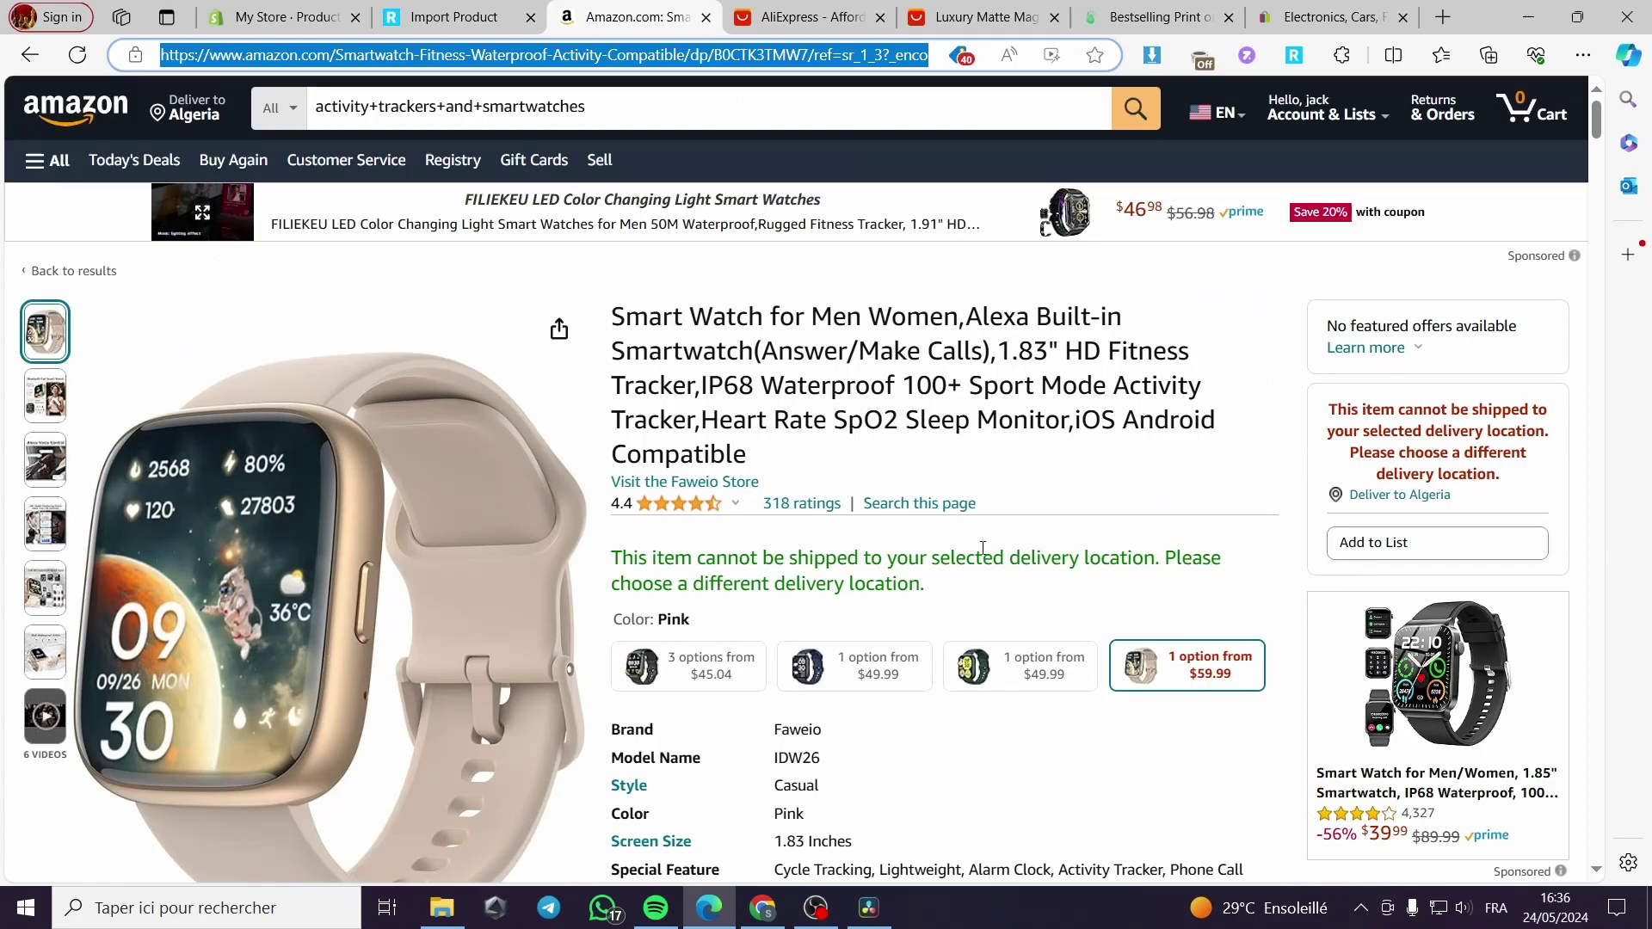
scroll(829, 478, down, 15)
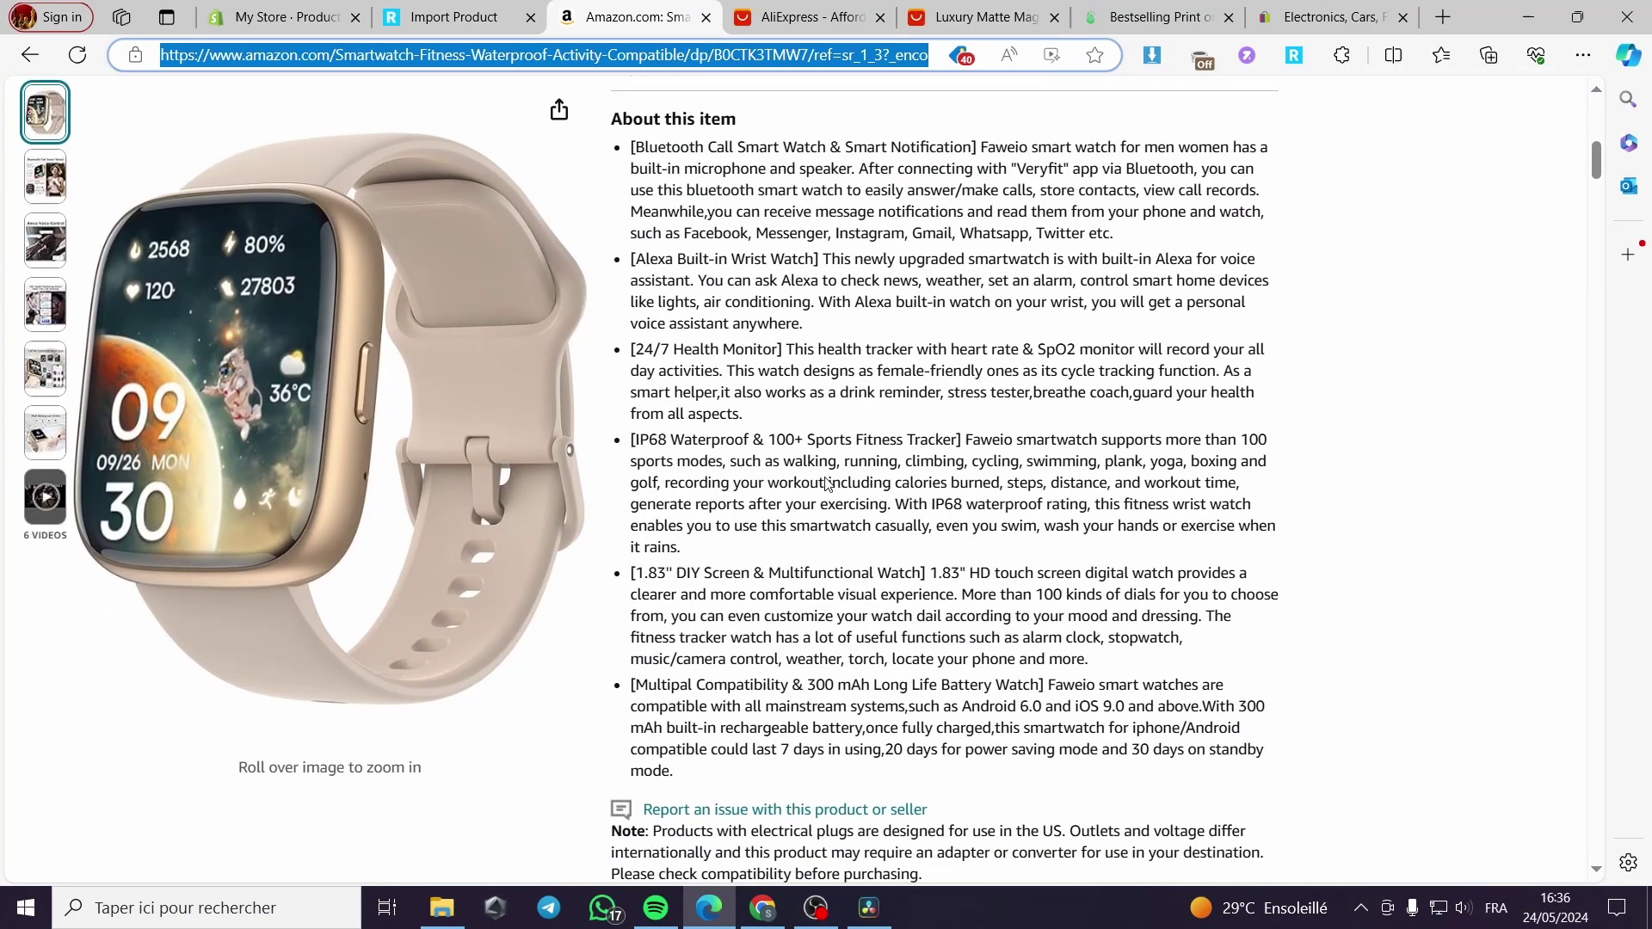
scroll(610, 478, up, 15)
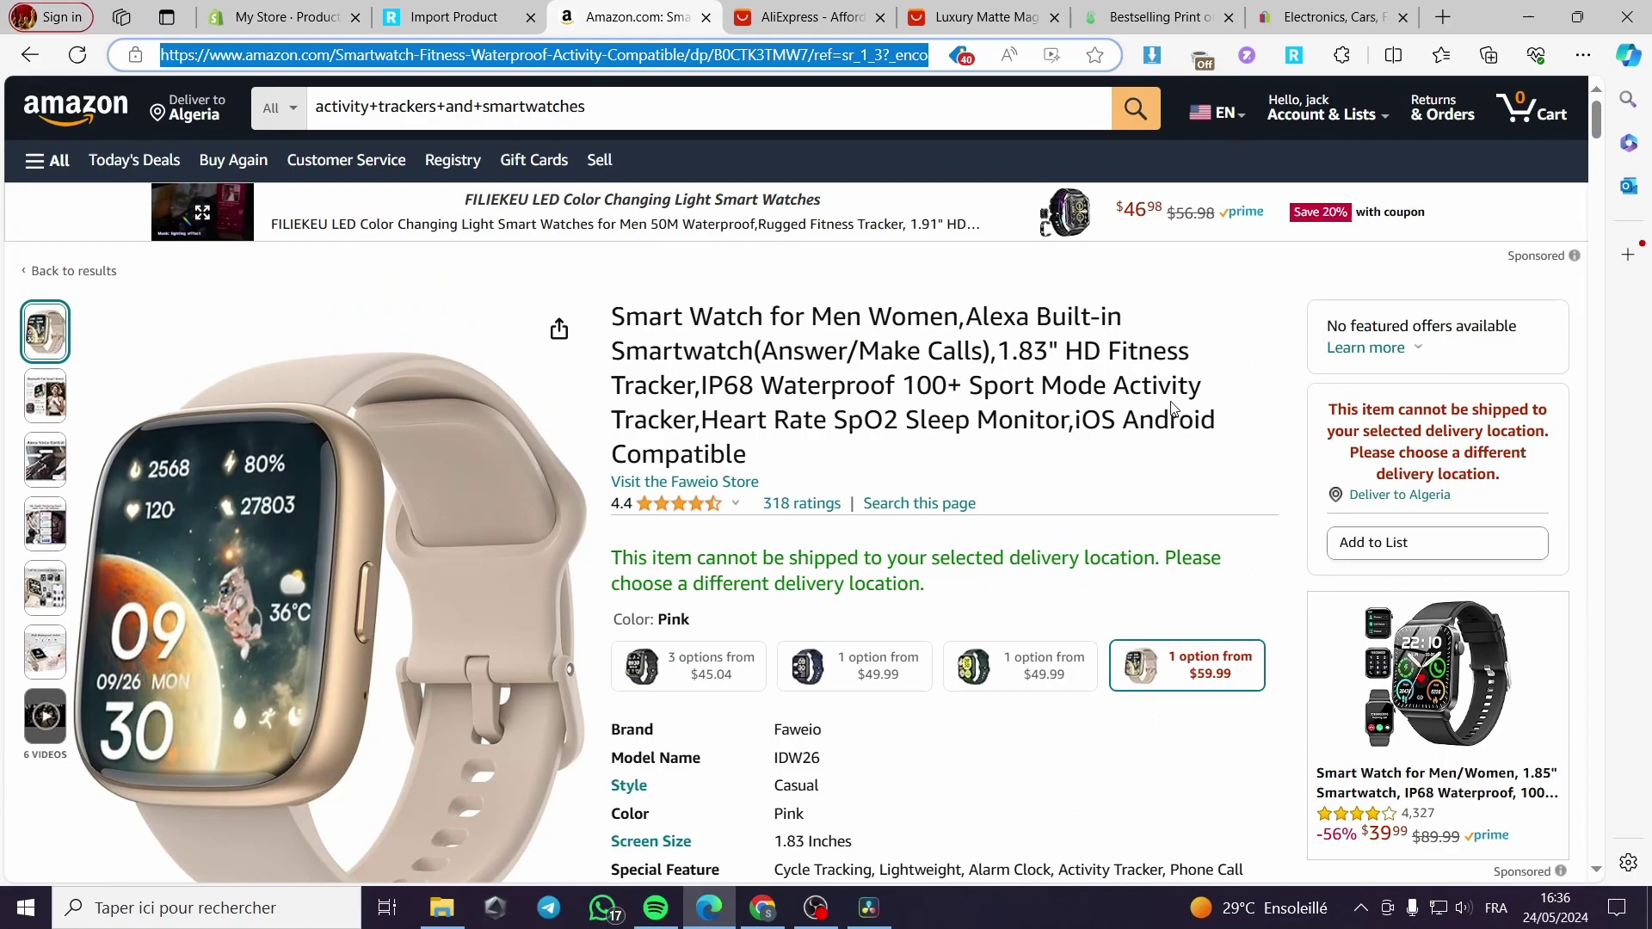
click(456, 16)
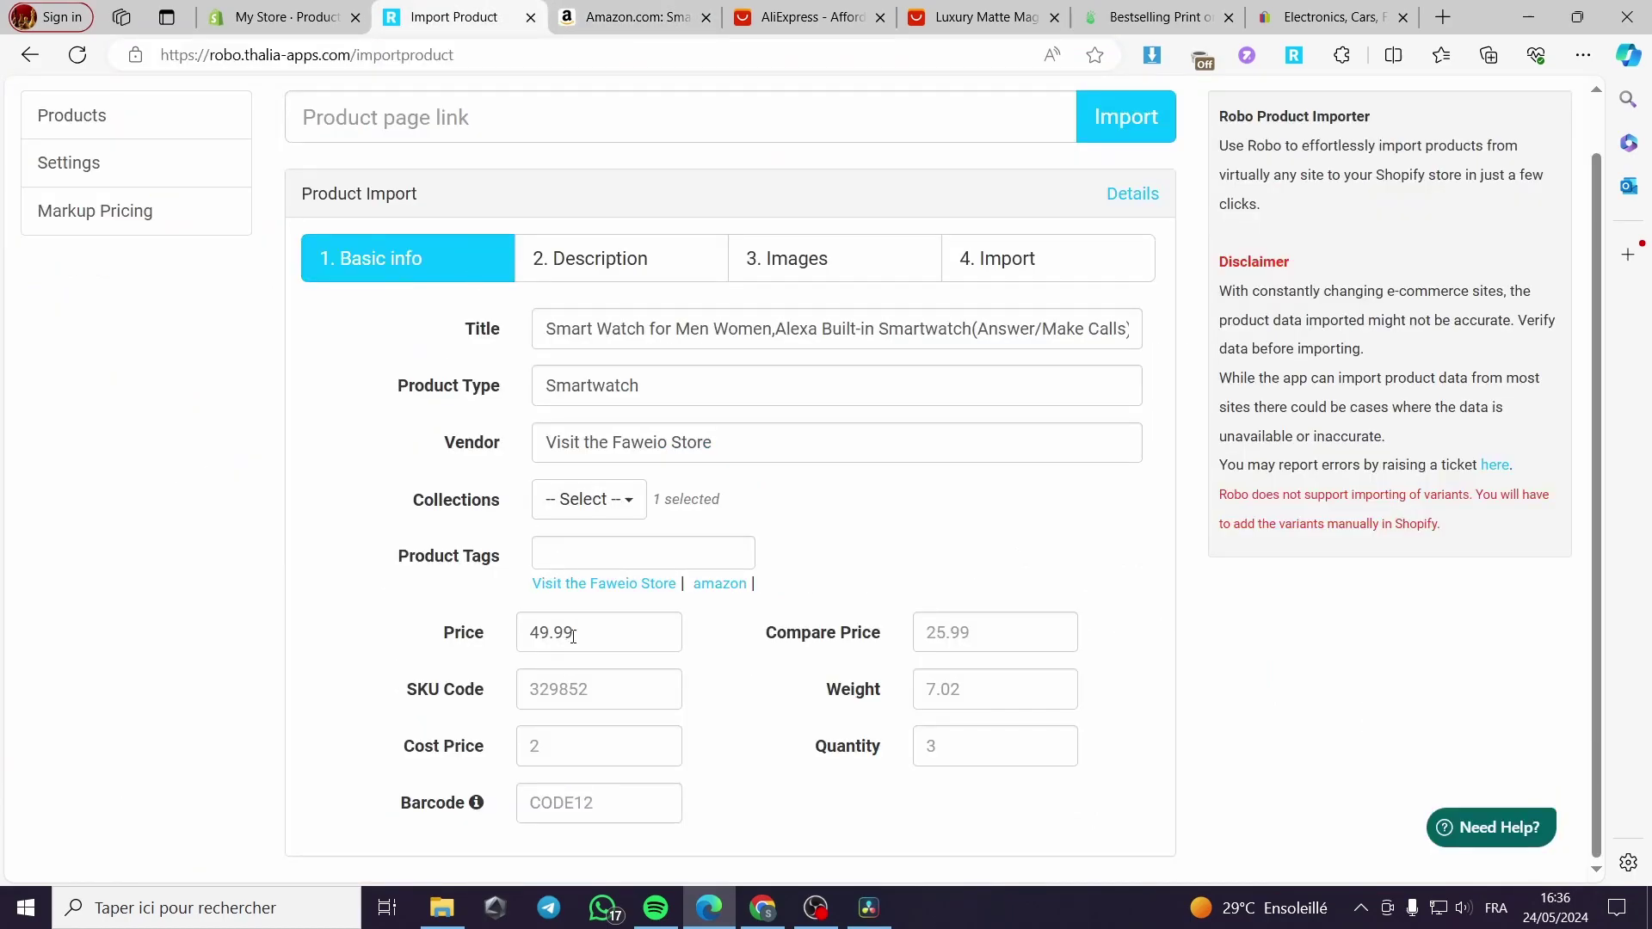
Step: Set the price to 69.99 and the compare price to 120
drag(573, 636, 501, 631)
text(6)
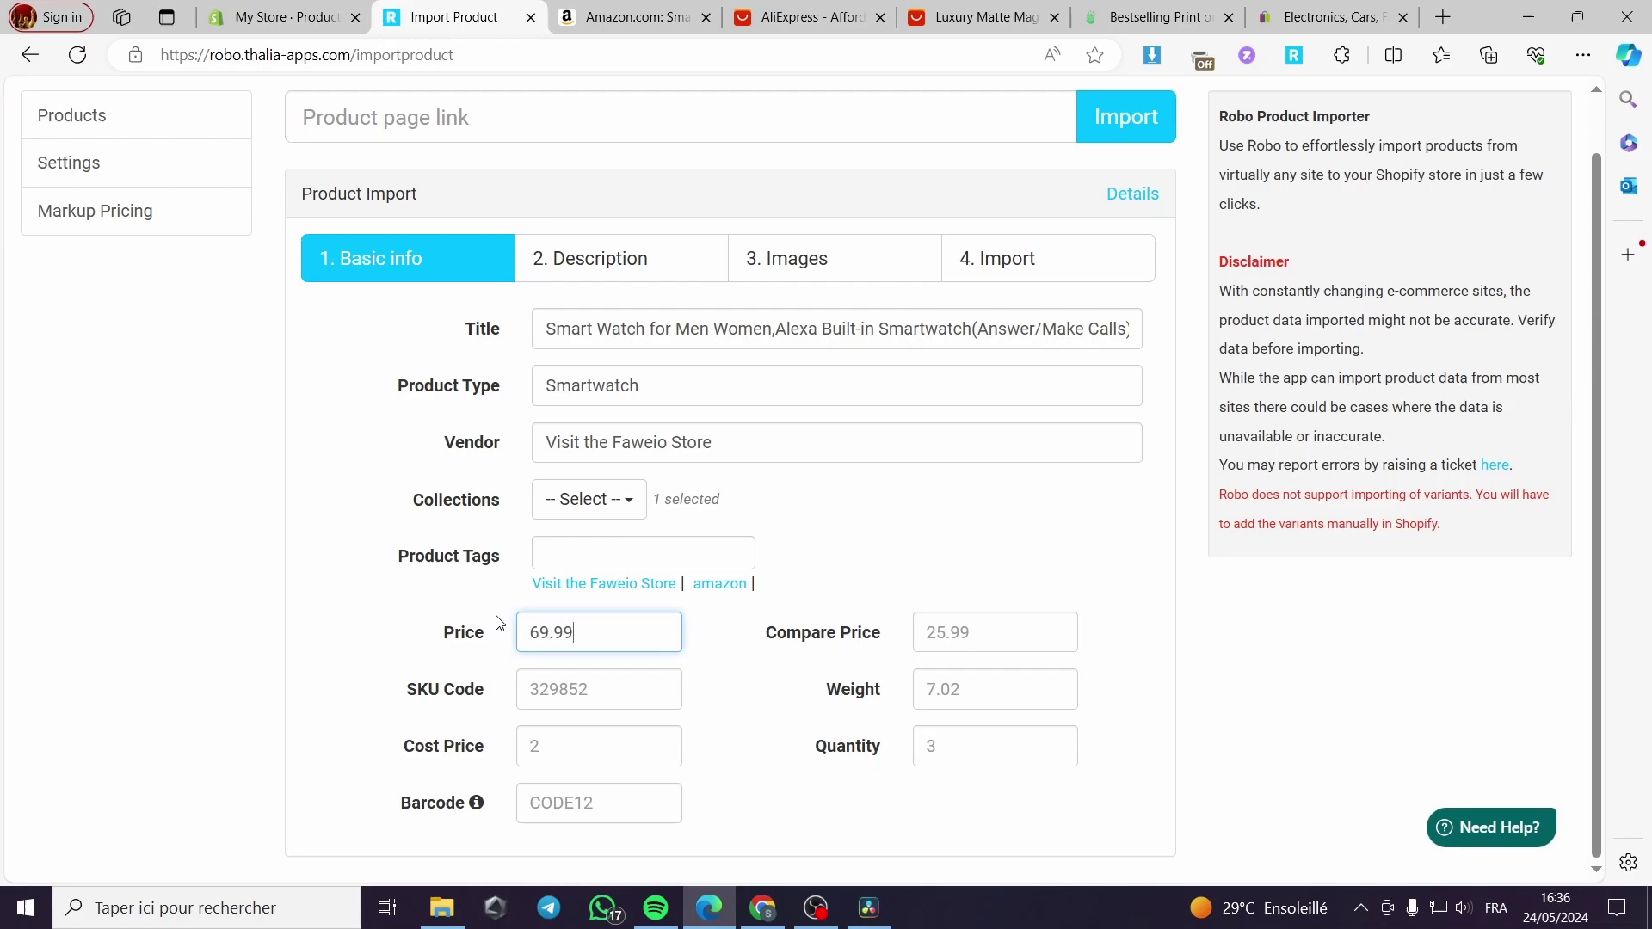
click(923, 516)
click(924, 646)
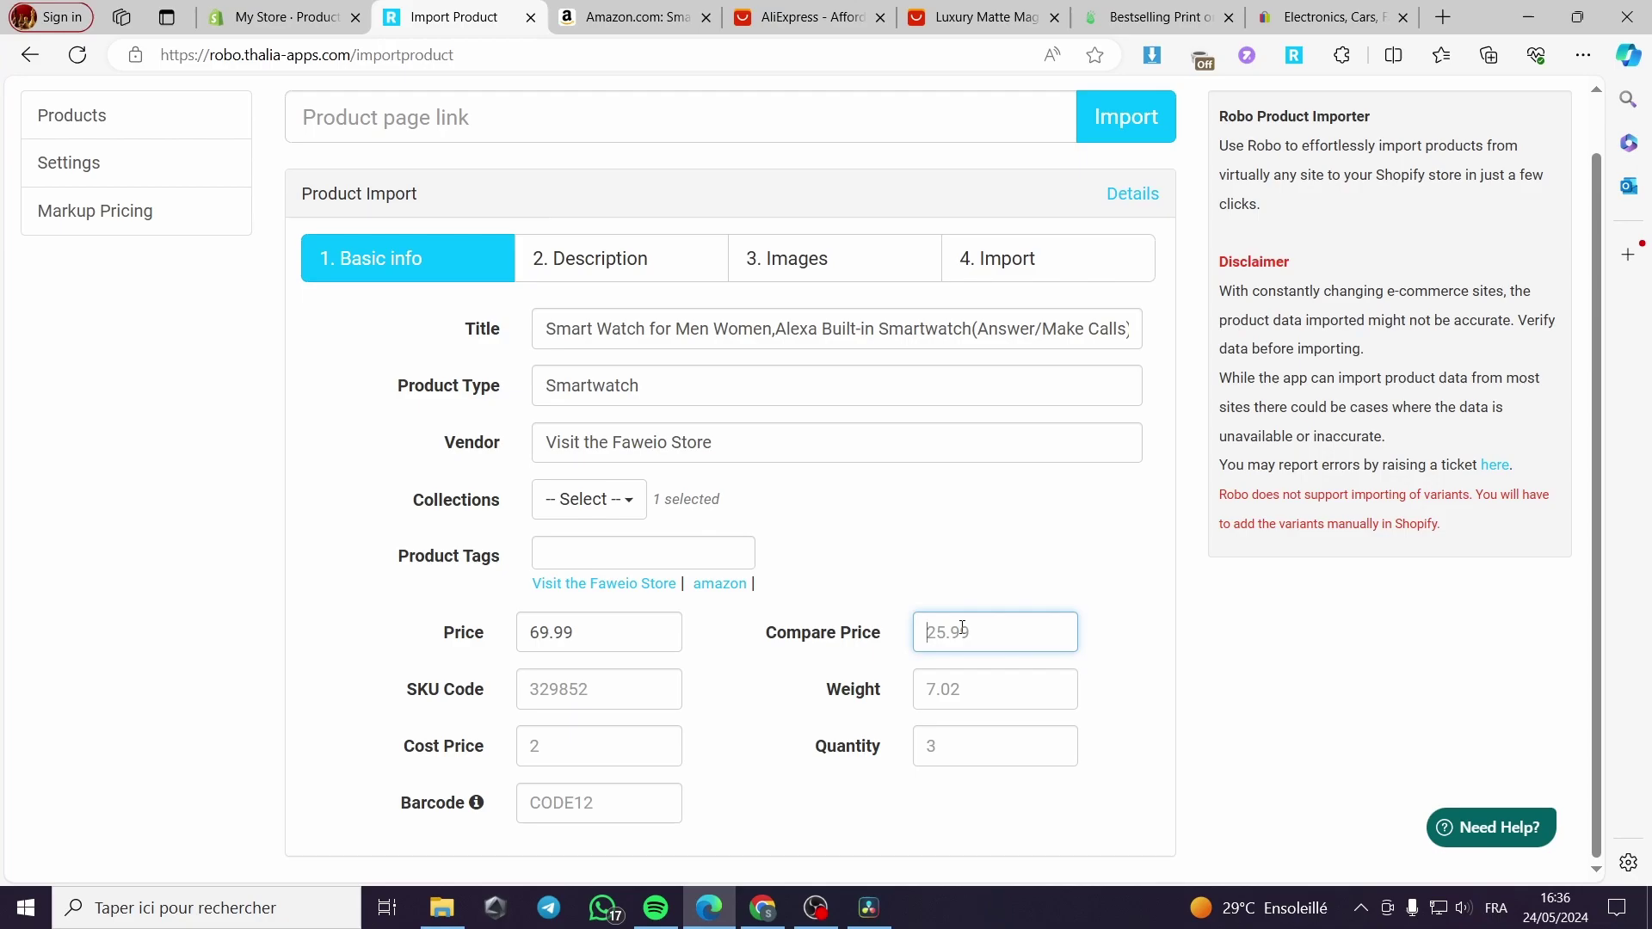
text(120)
click(990, 593)
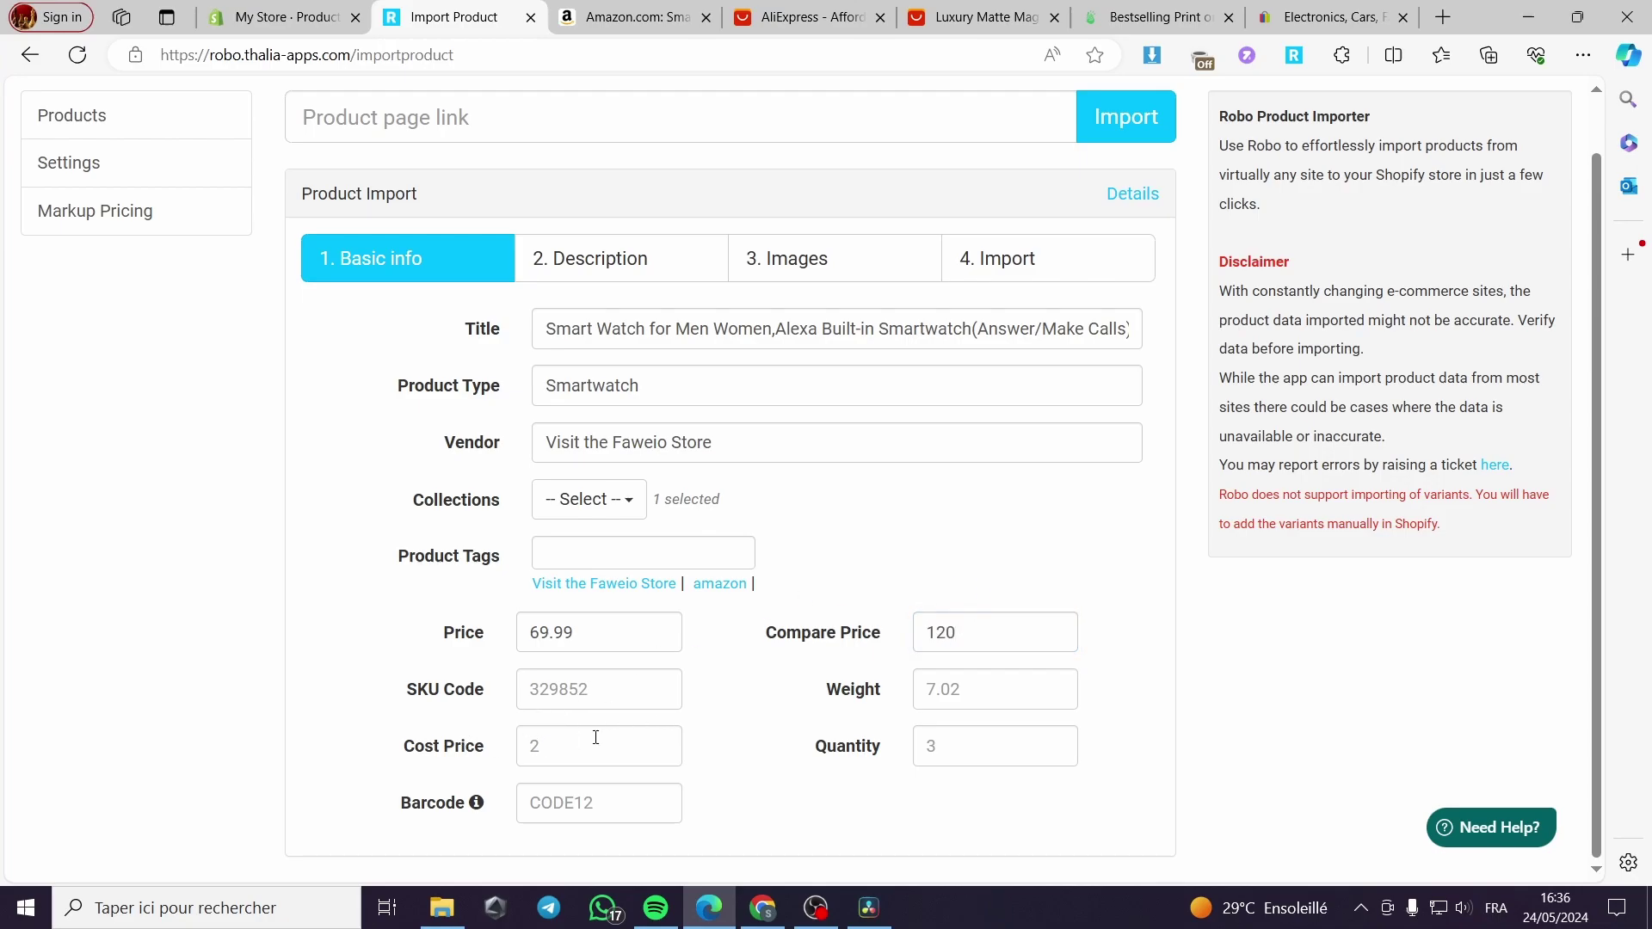
Step: Open the empty description editor in the Description step
click(607, 263)
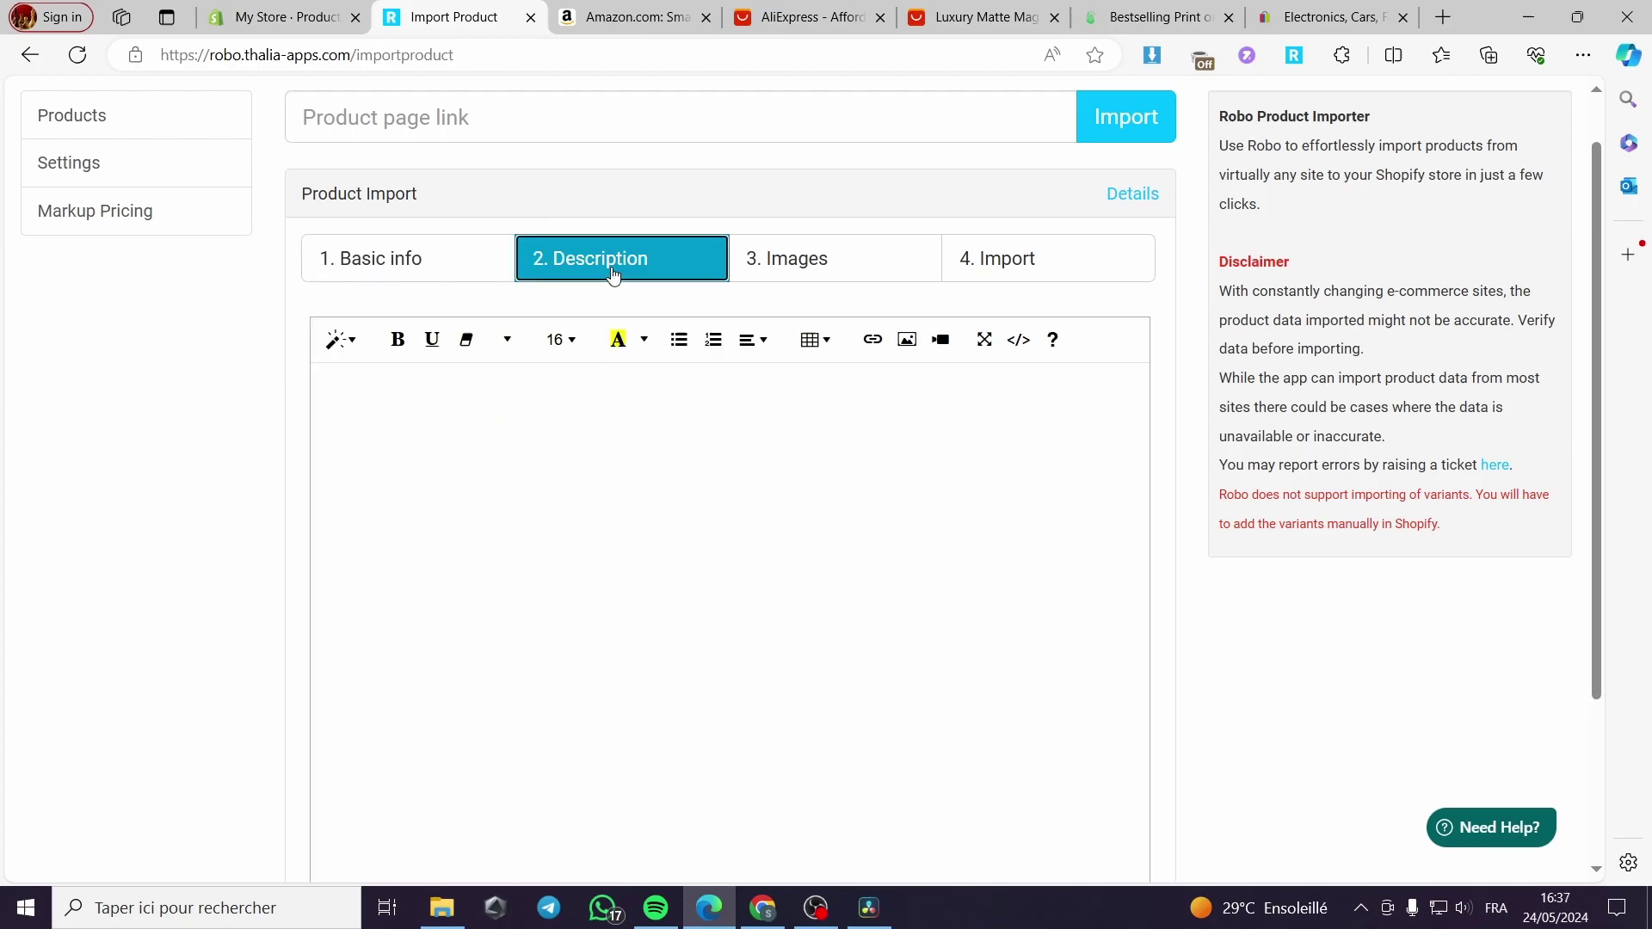
scroll(680, 562, down, 3)
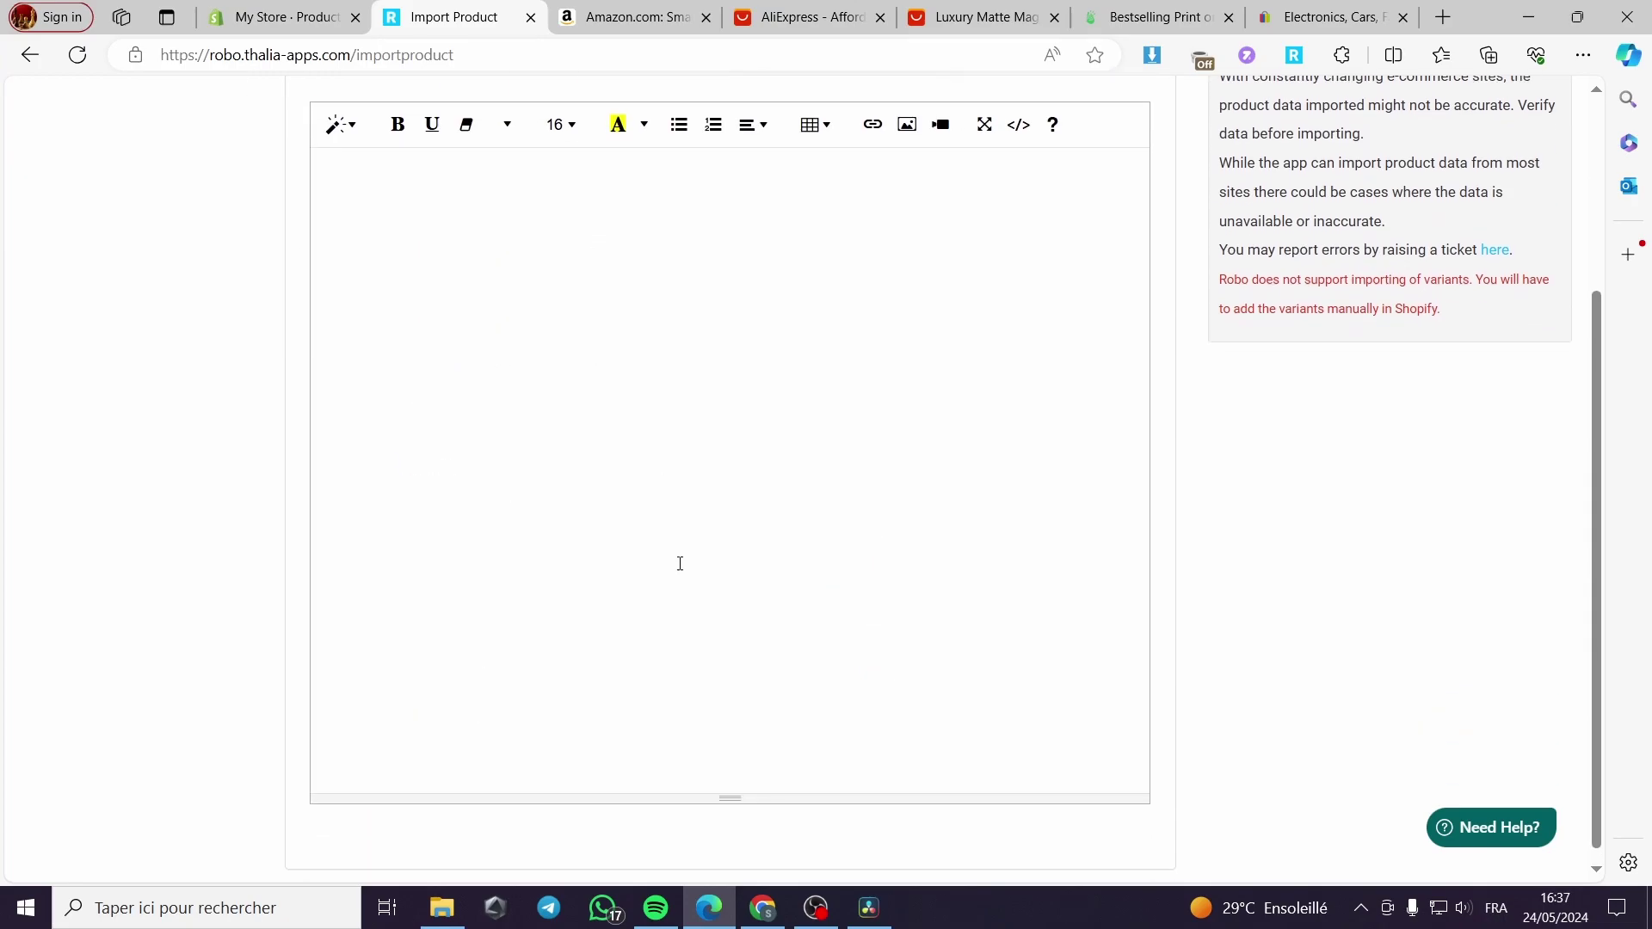
scroll(679, 560, up, 3)
click(677, 555)
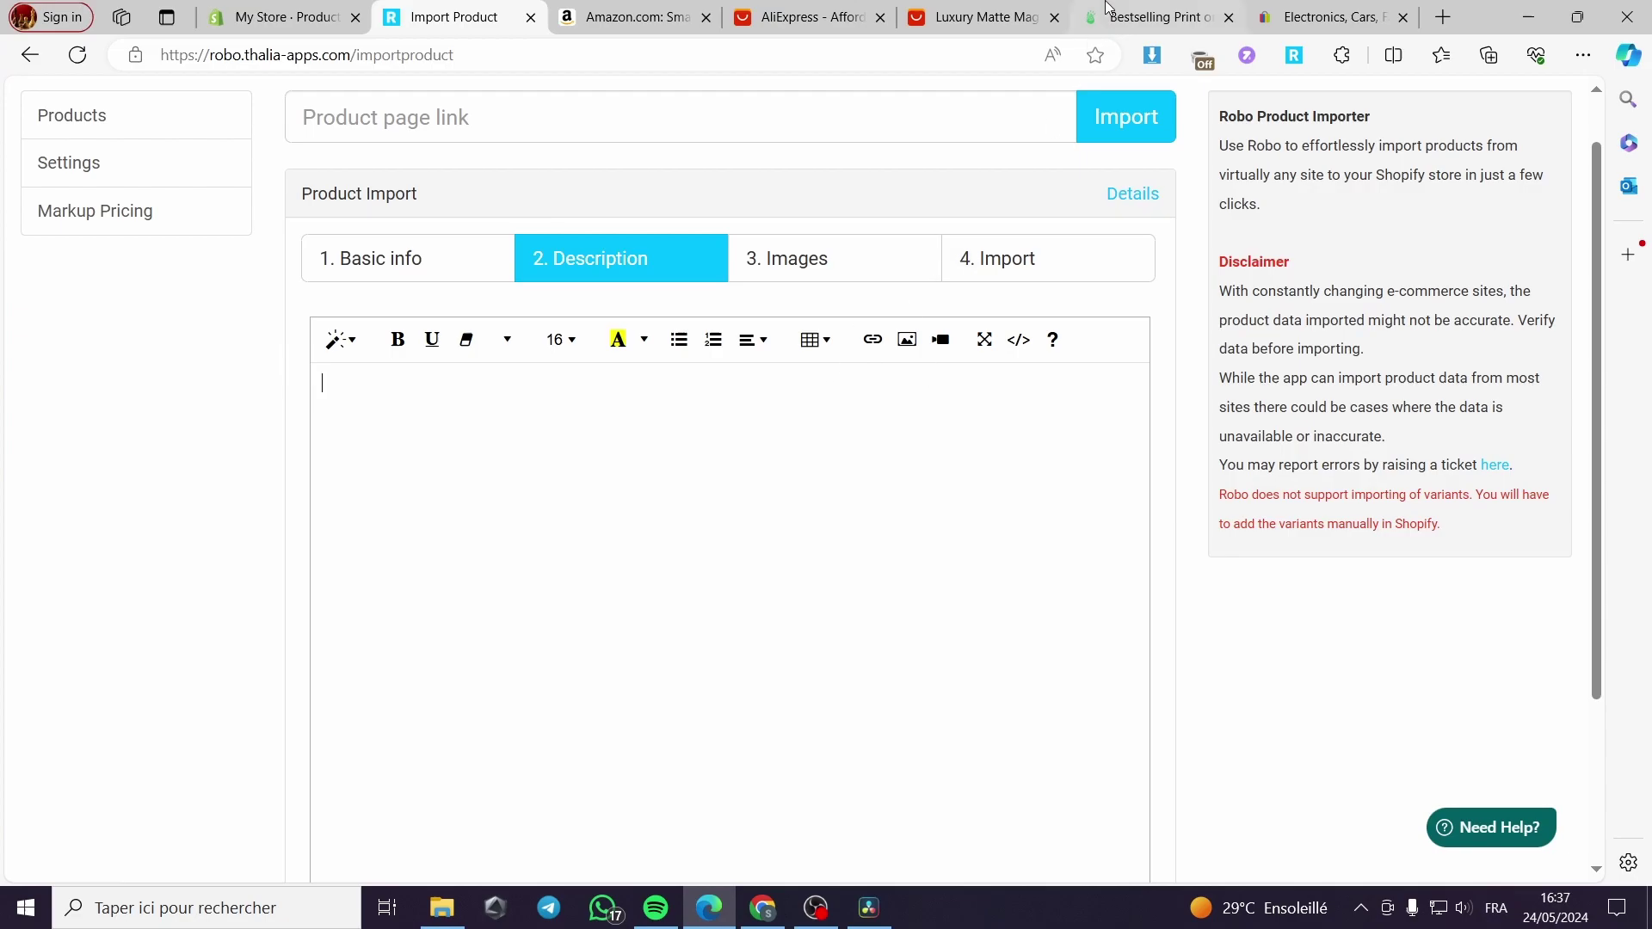
Step: Copy the six About this item bullets from Amazon and paste them into the description
click(621, 13)
scroll(790, 526, down, 5)
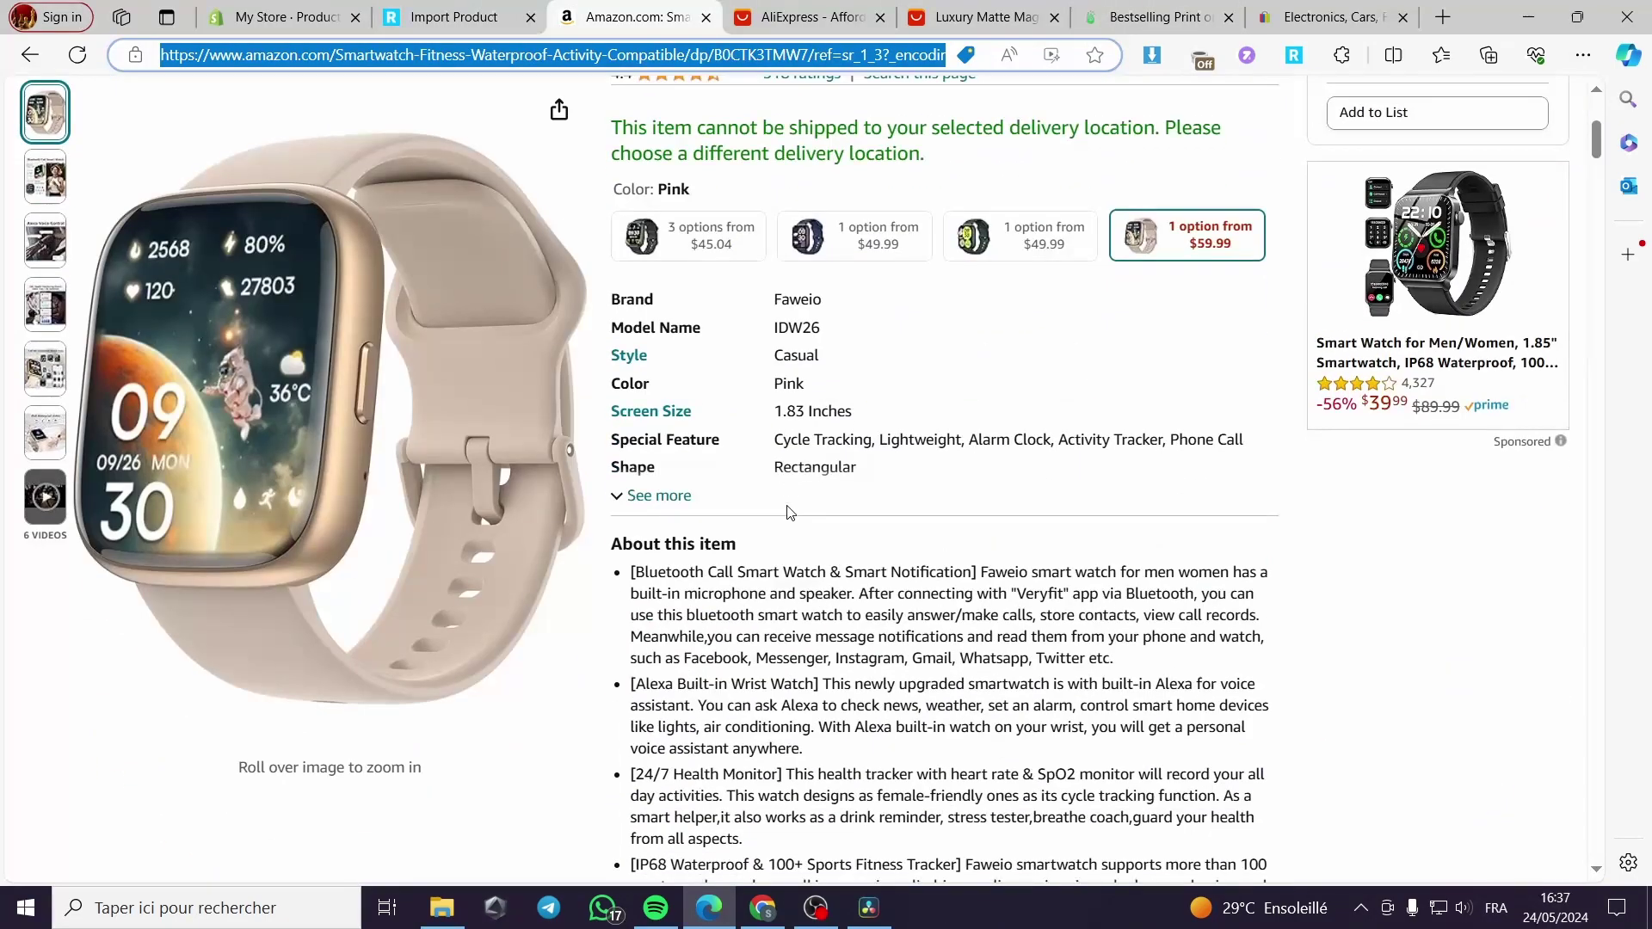
drag(633, 466, 886, 771)
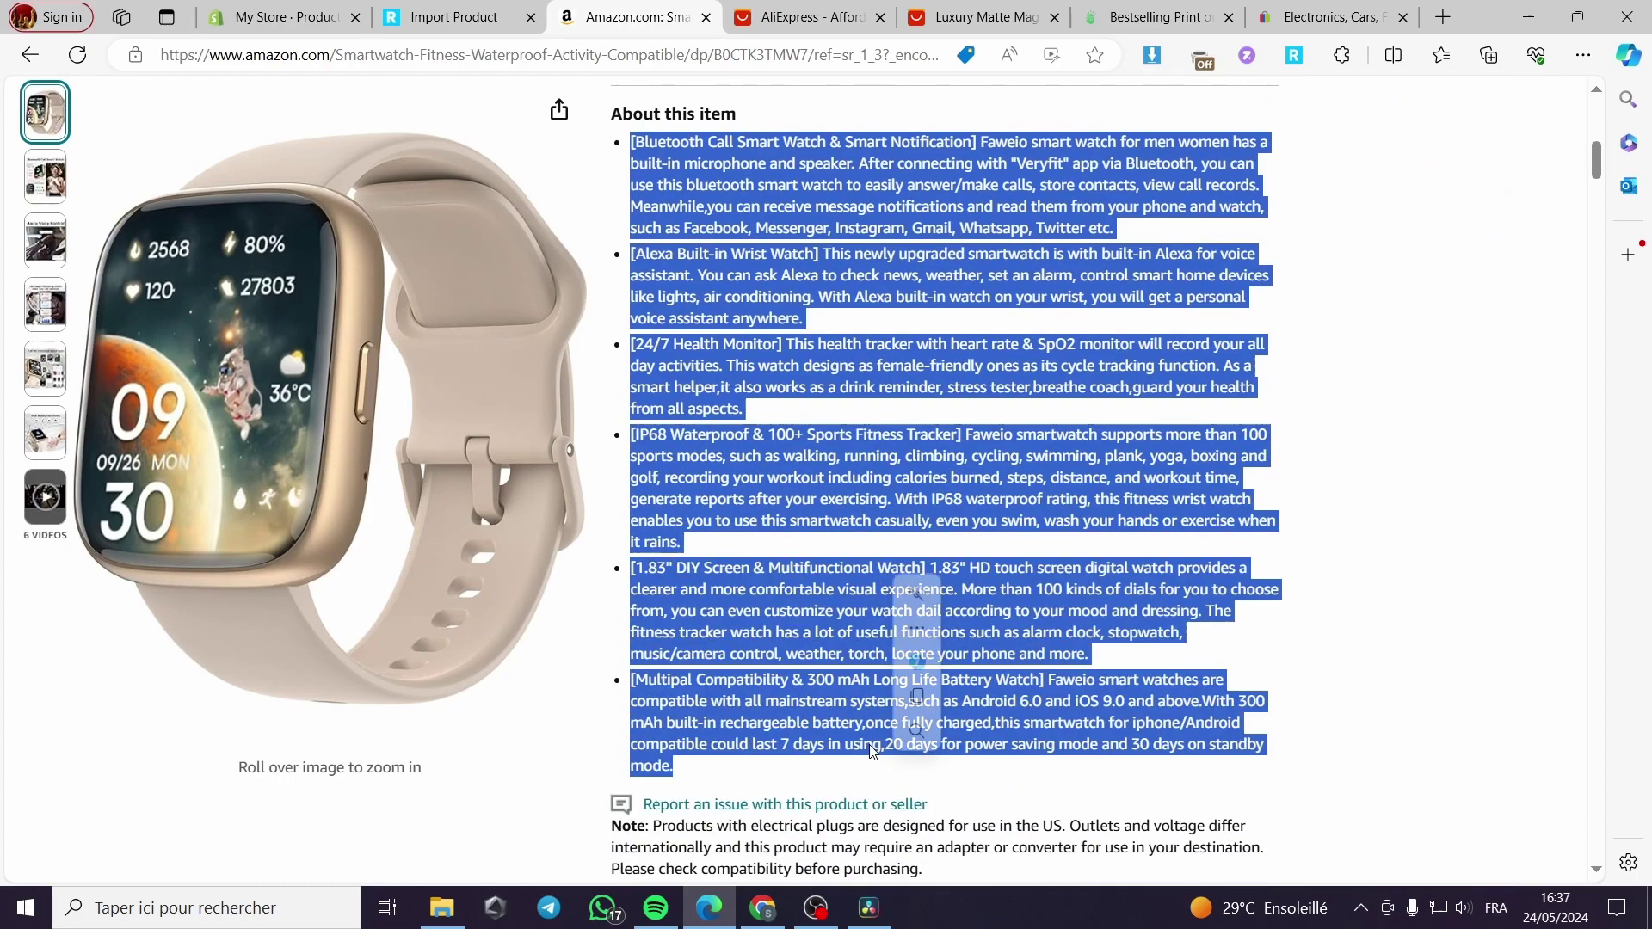
right_click(786, 344)
click(809, 370)
click(454, 17)
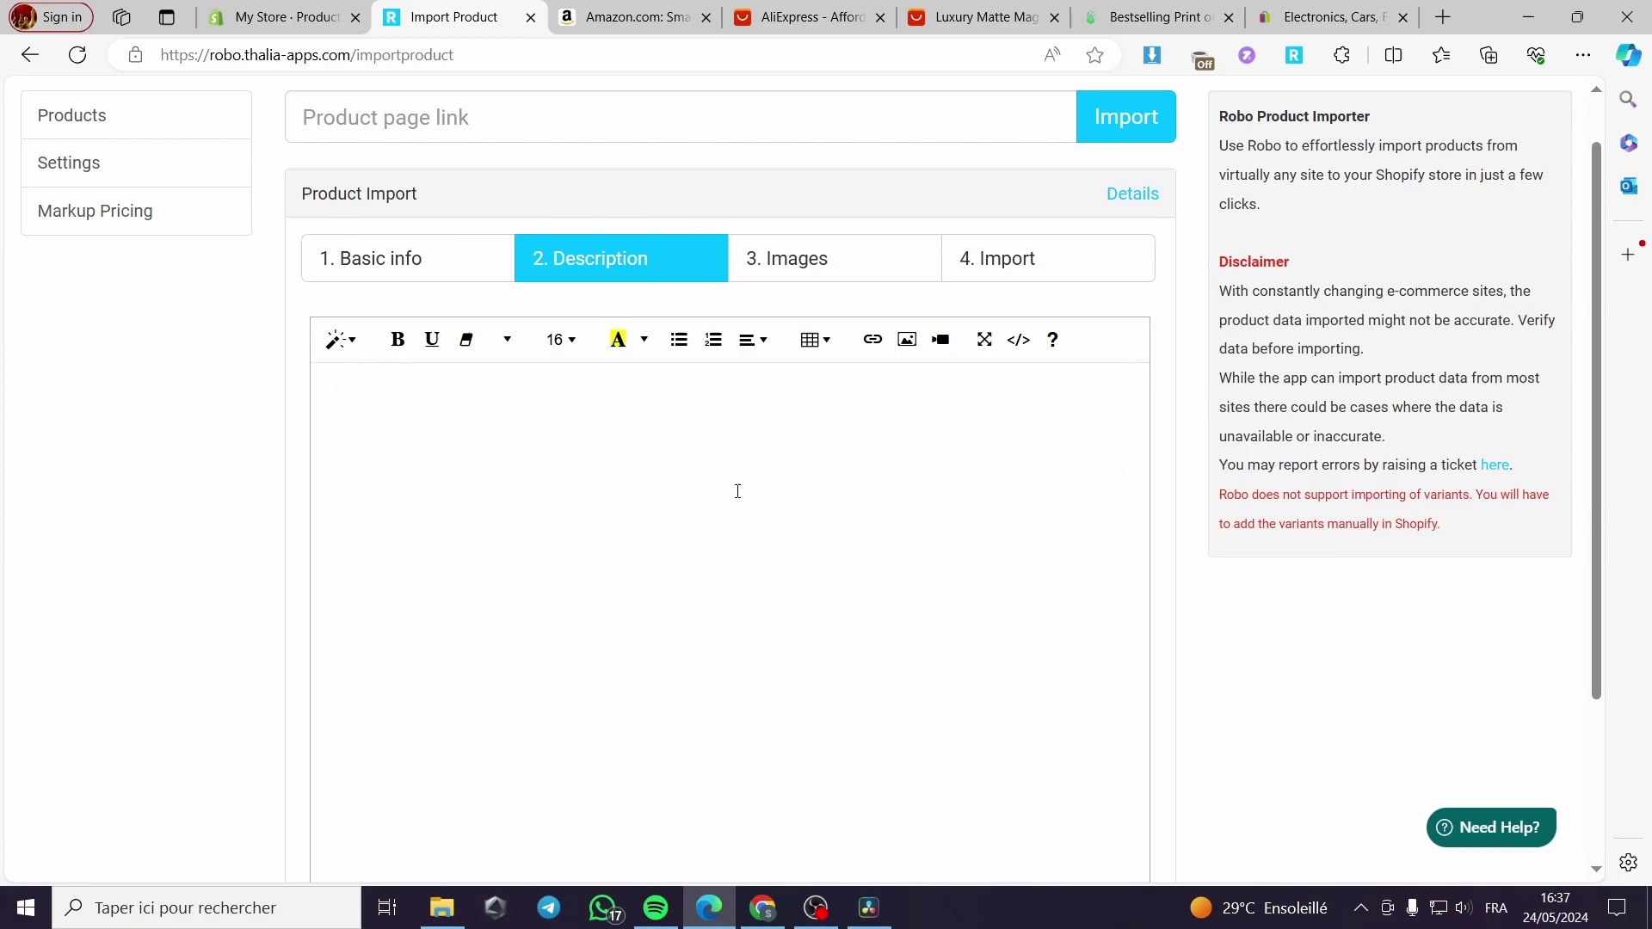
key(ctrl+v)
Step: Review the pasted description and move on to the Images step
scroll(891, 548, up, 1)
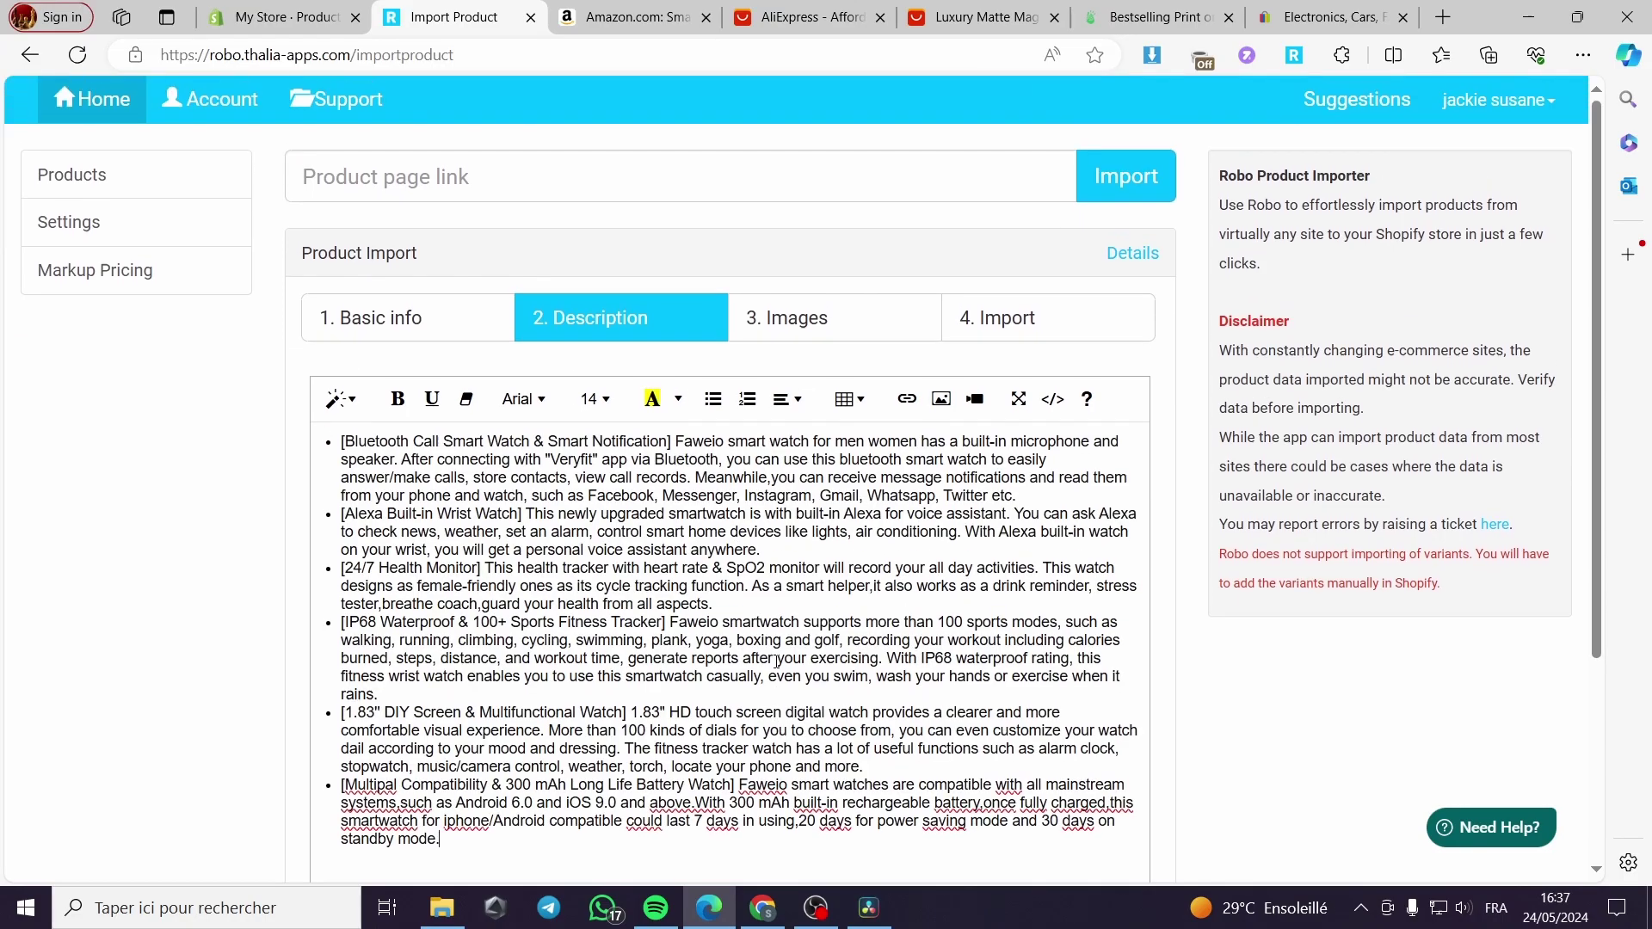
scroll(676, 622, down, 3)
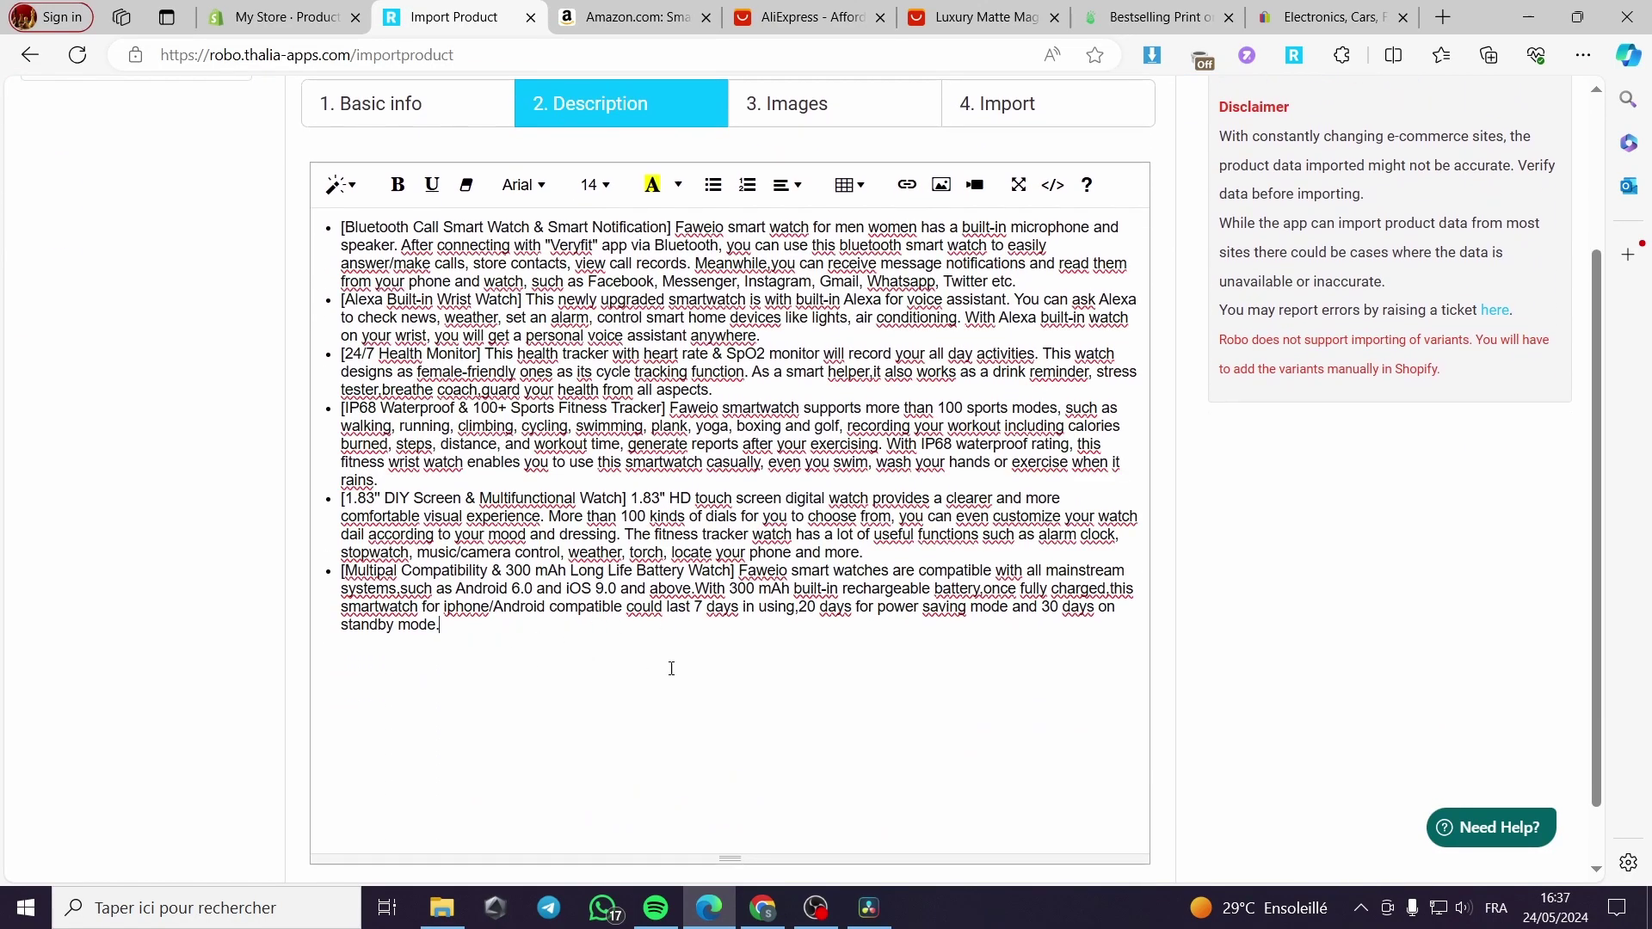
scroll(672, 669, up, 4)
click(812, 316)
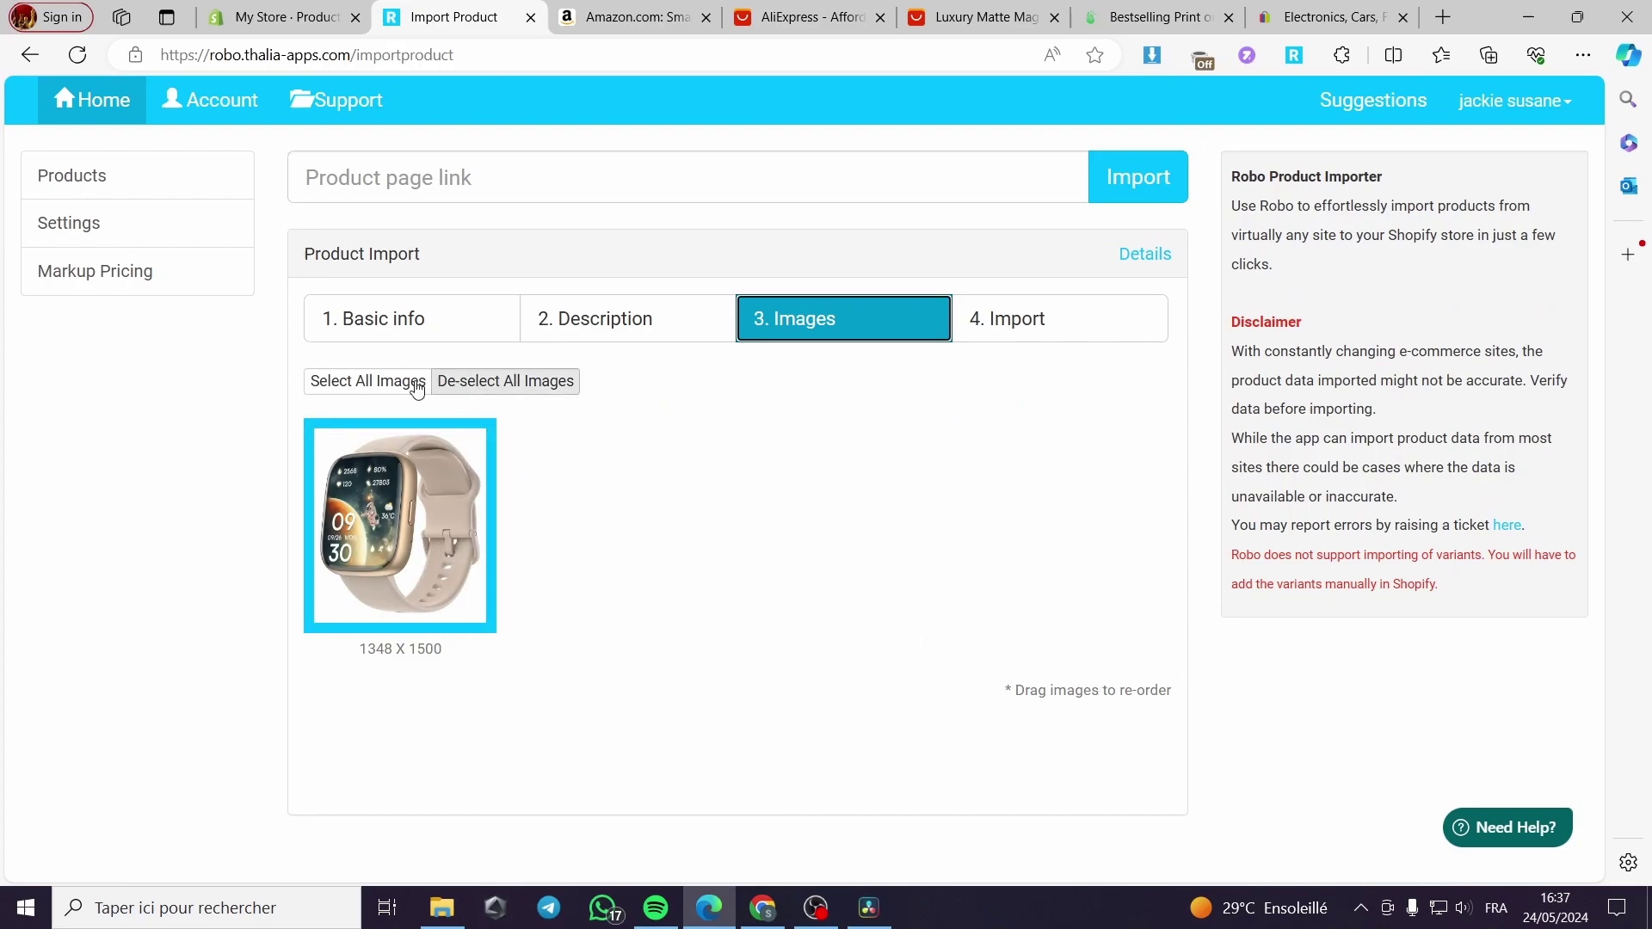
Step: Add the smartwatch to Shopify from the final import step and view it in the products list
click(1012, 323)
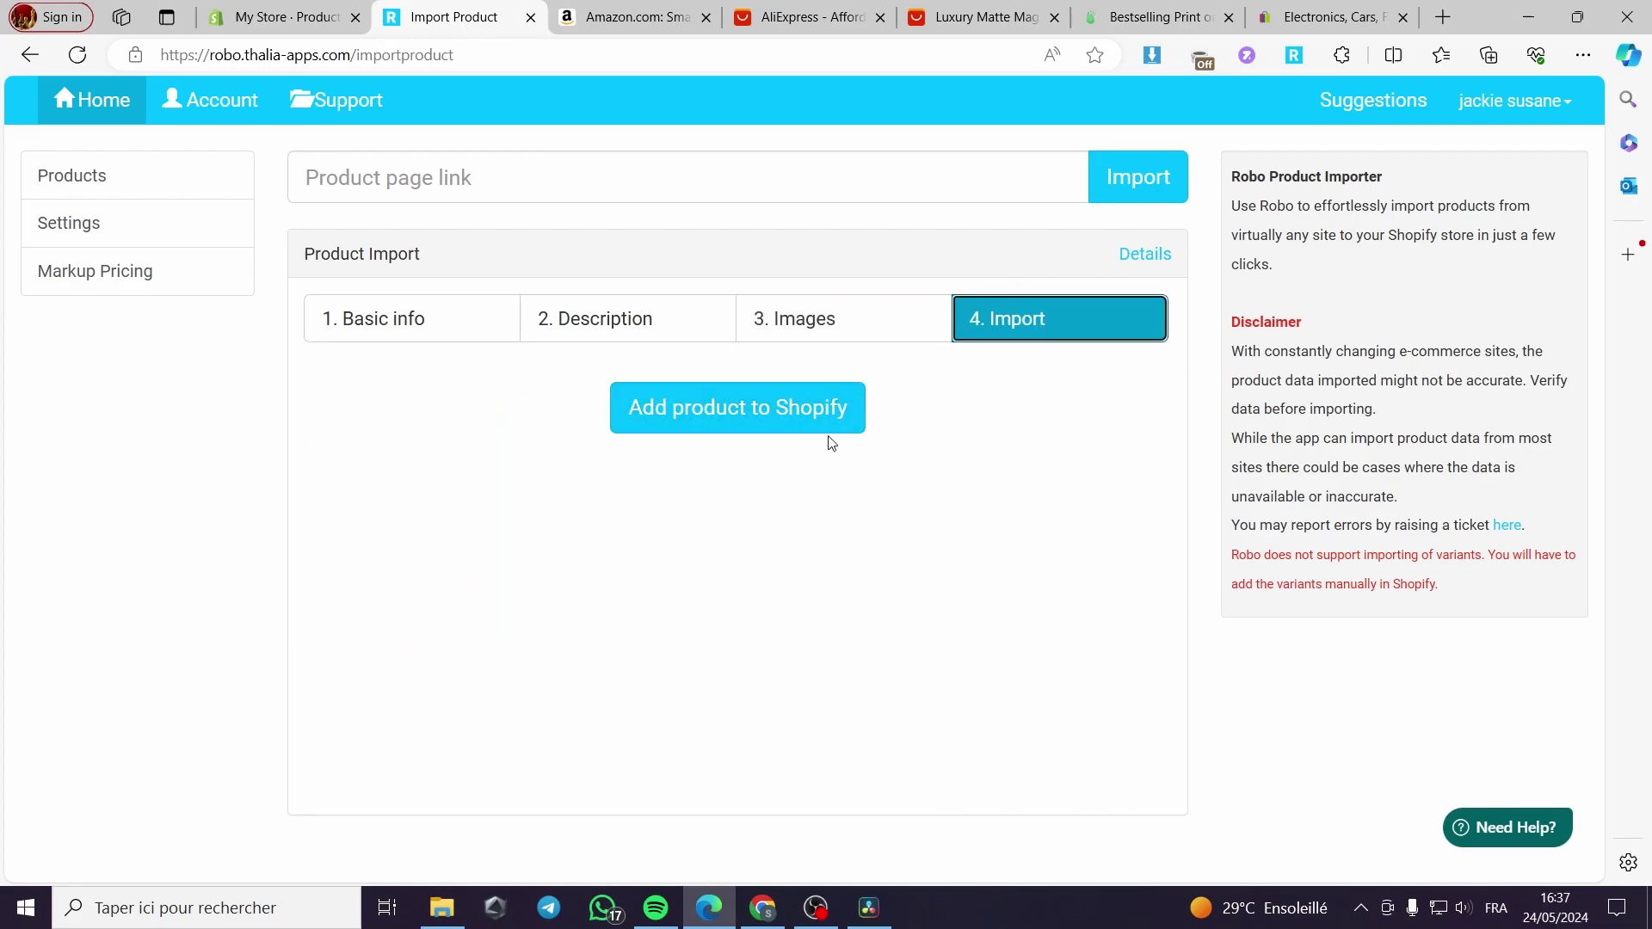
click(701, 416)
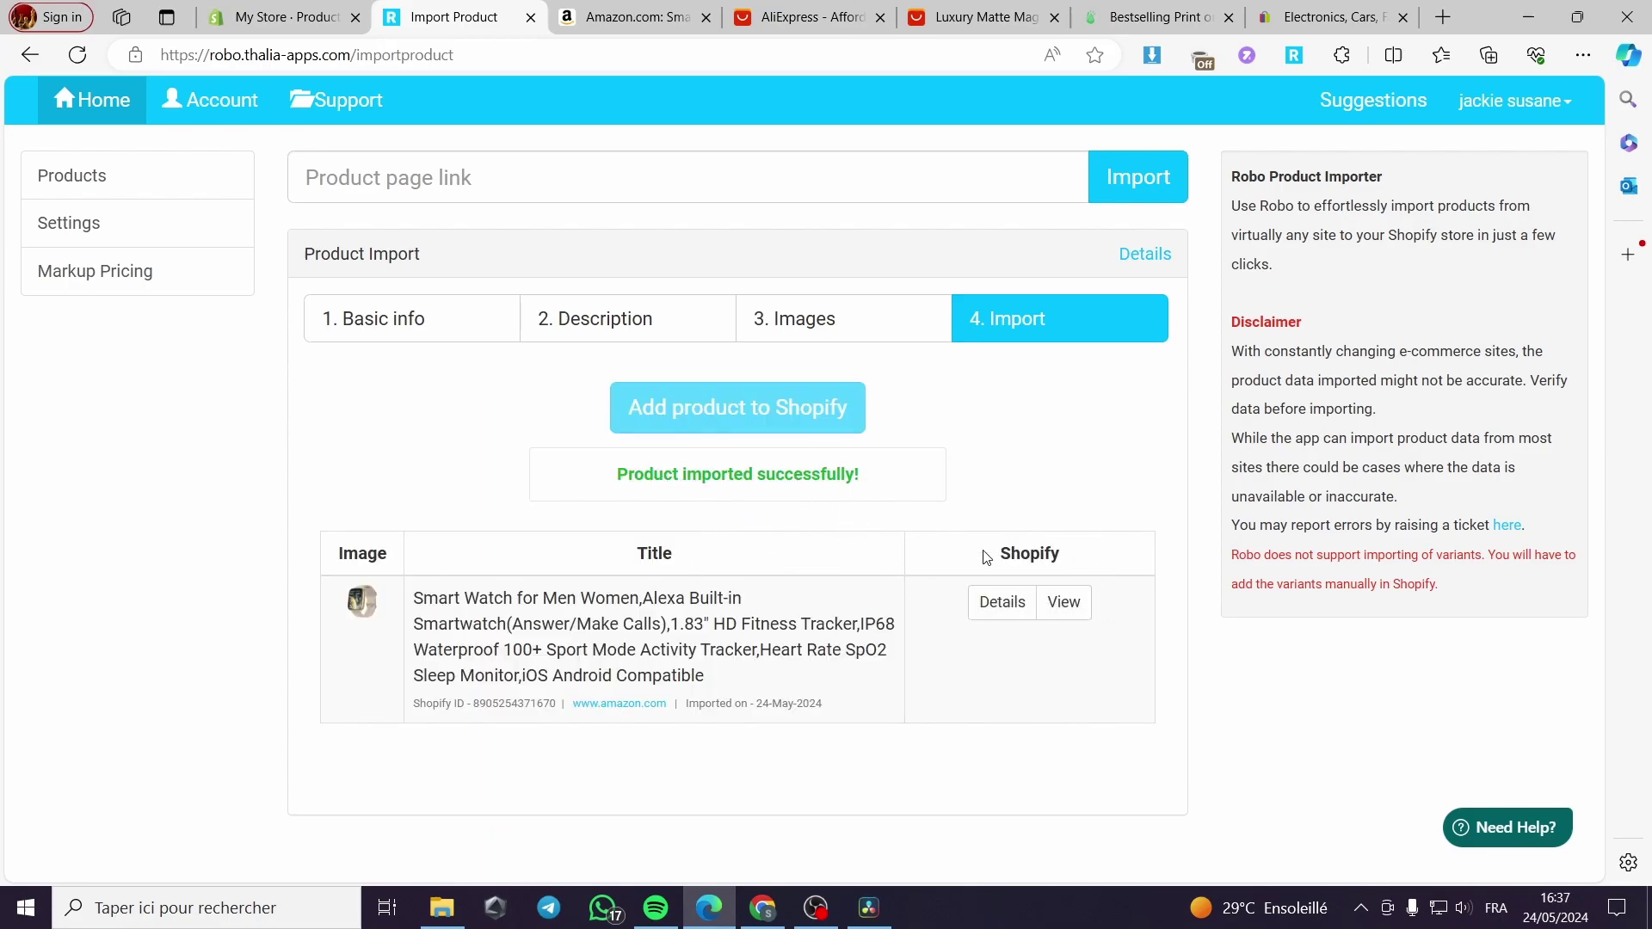
click(284, 17)
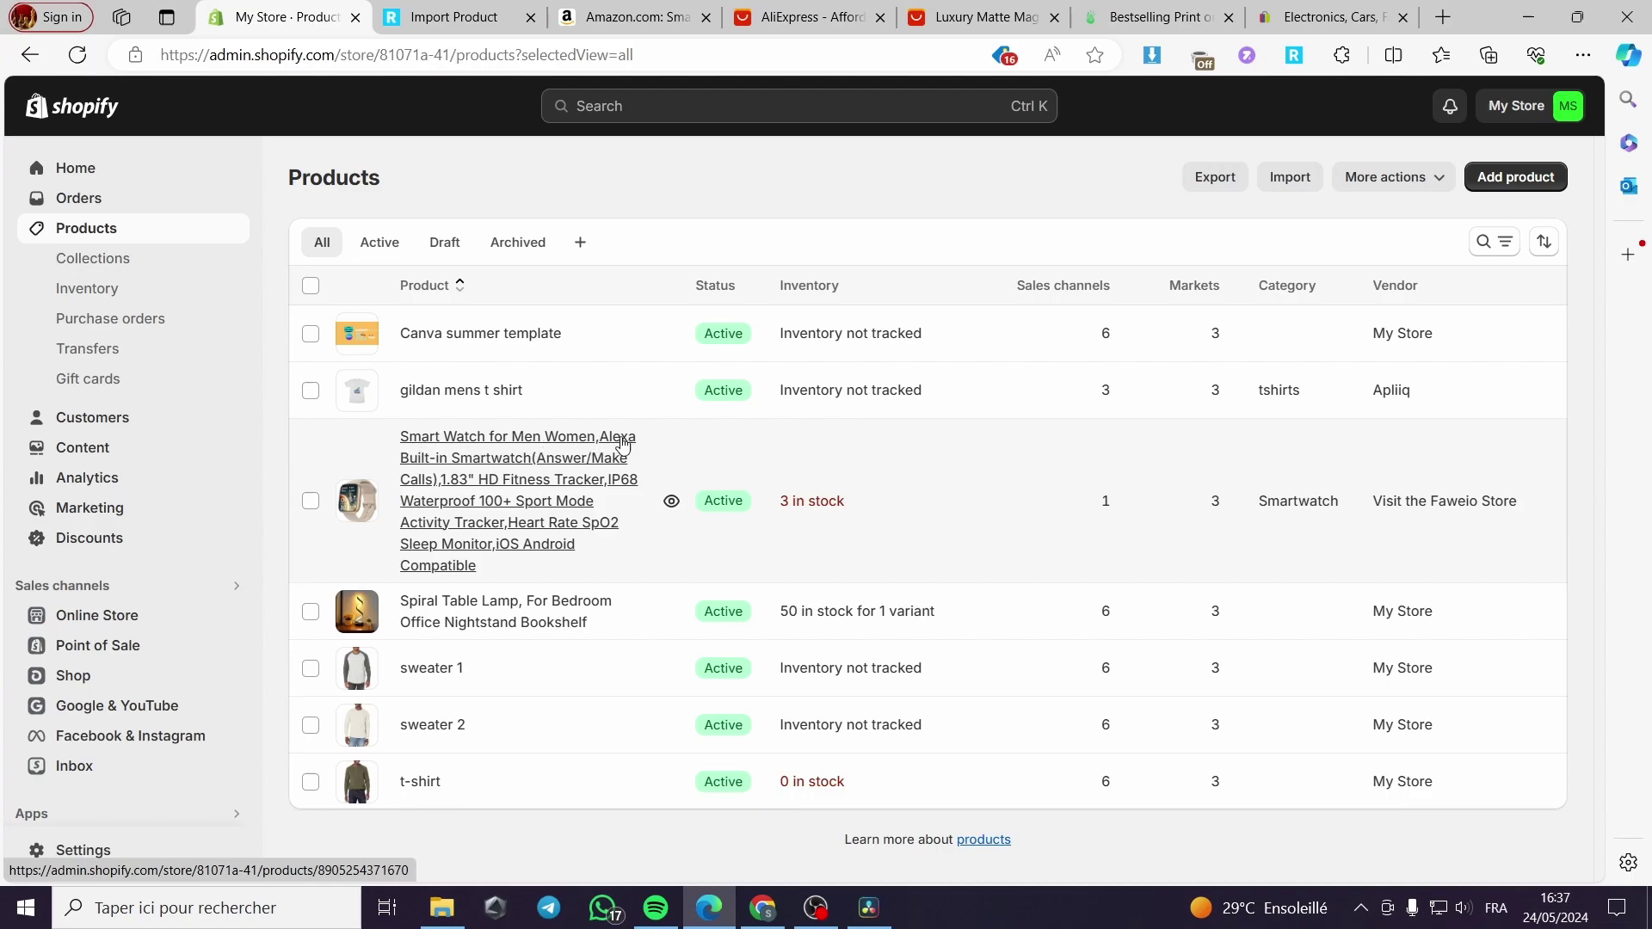
Step: Return to the Shopify Products list after checking the AliExpress and Amazon pages
click(809, 18)
click(632, 17)
scroll(775, 449, up, 5)
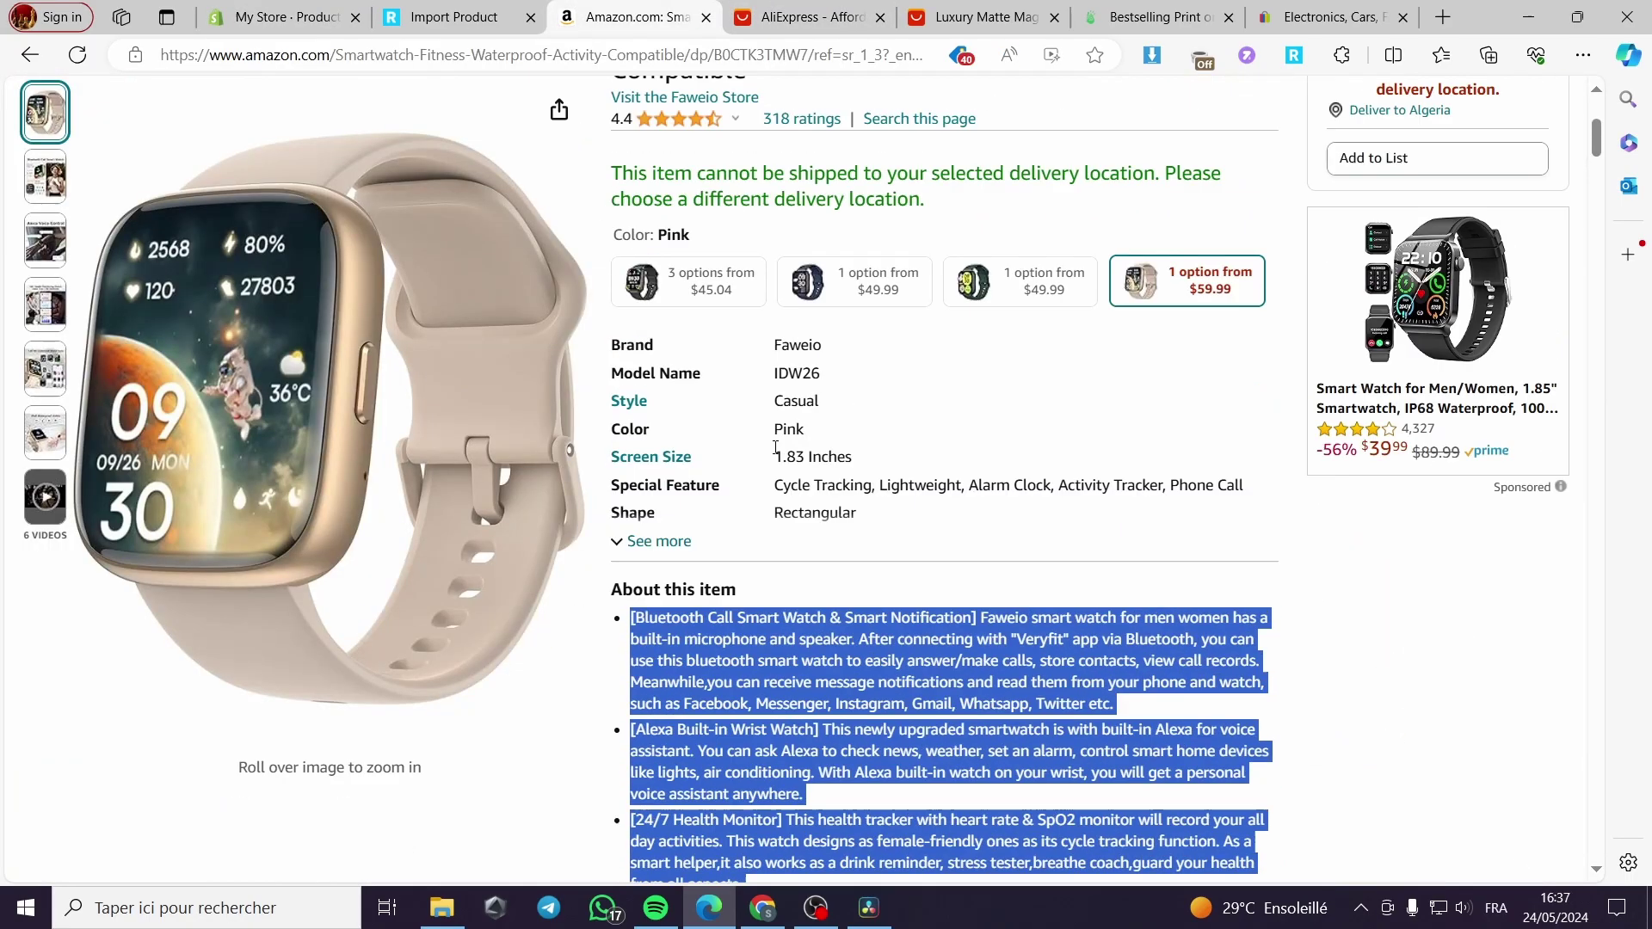
scroll(776, 449, up, 4)
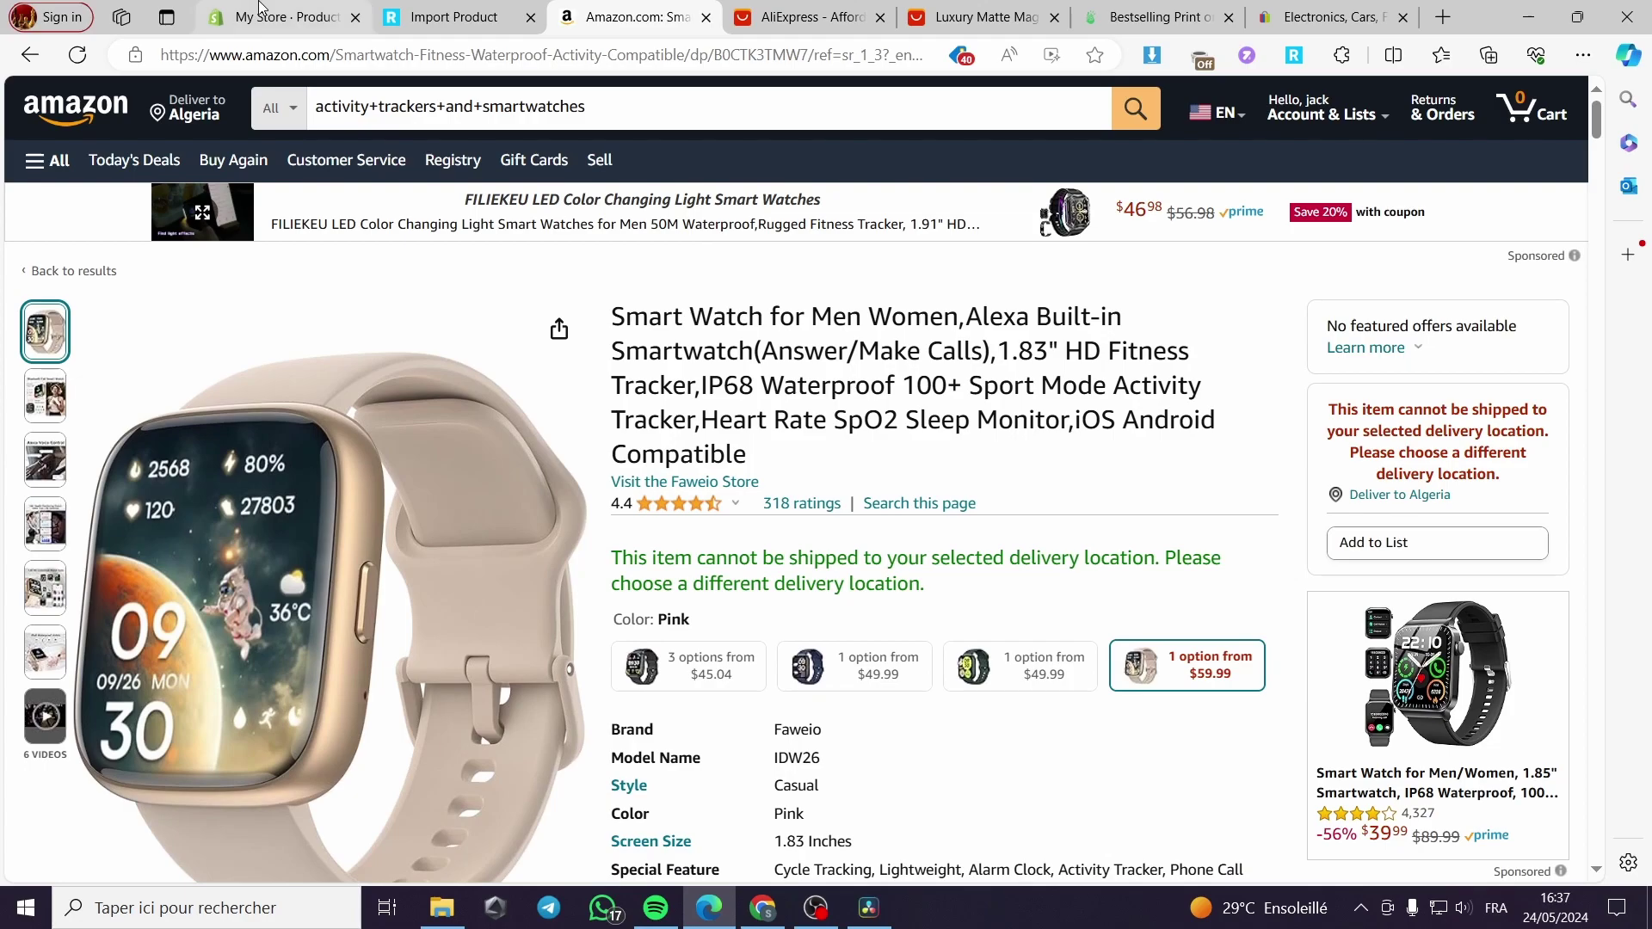
click(284, 17)
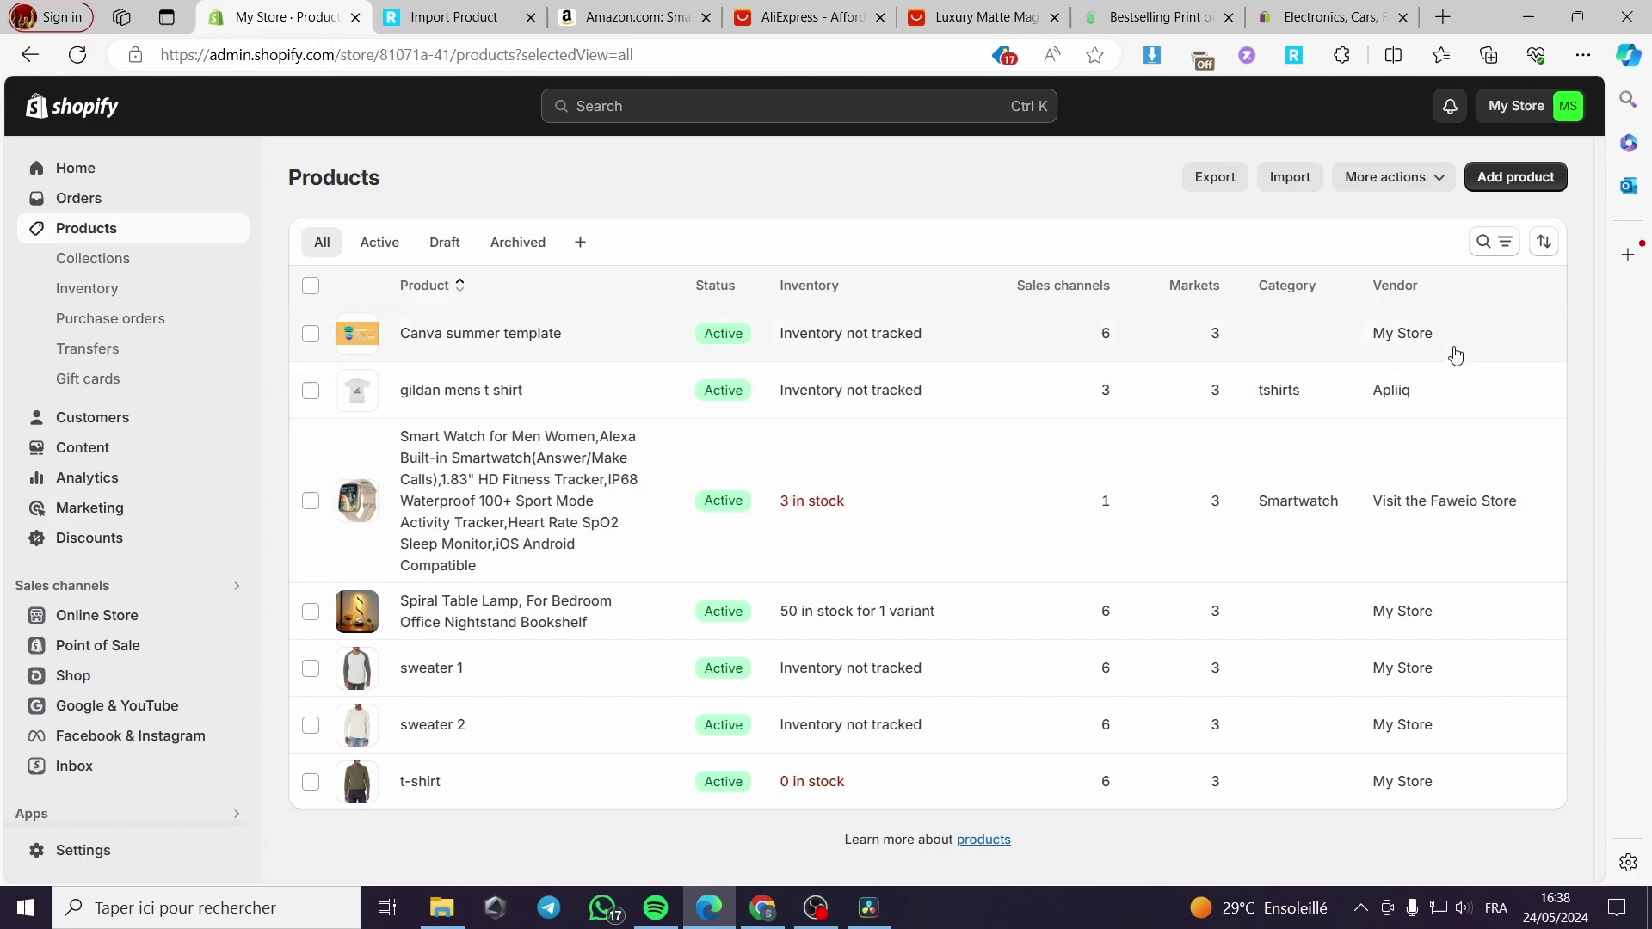
Step: Open the Smart Watch product's details and review its bulleted description
click(311, 501)
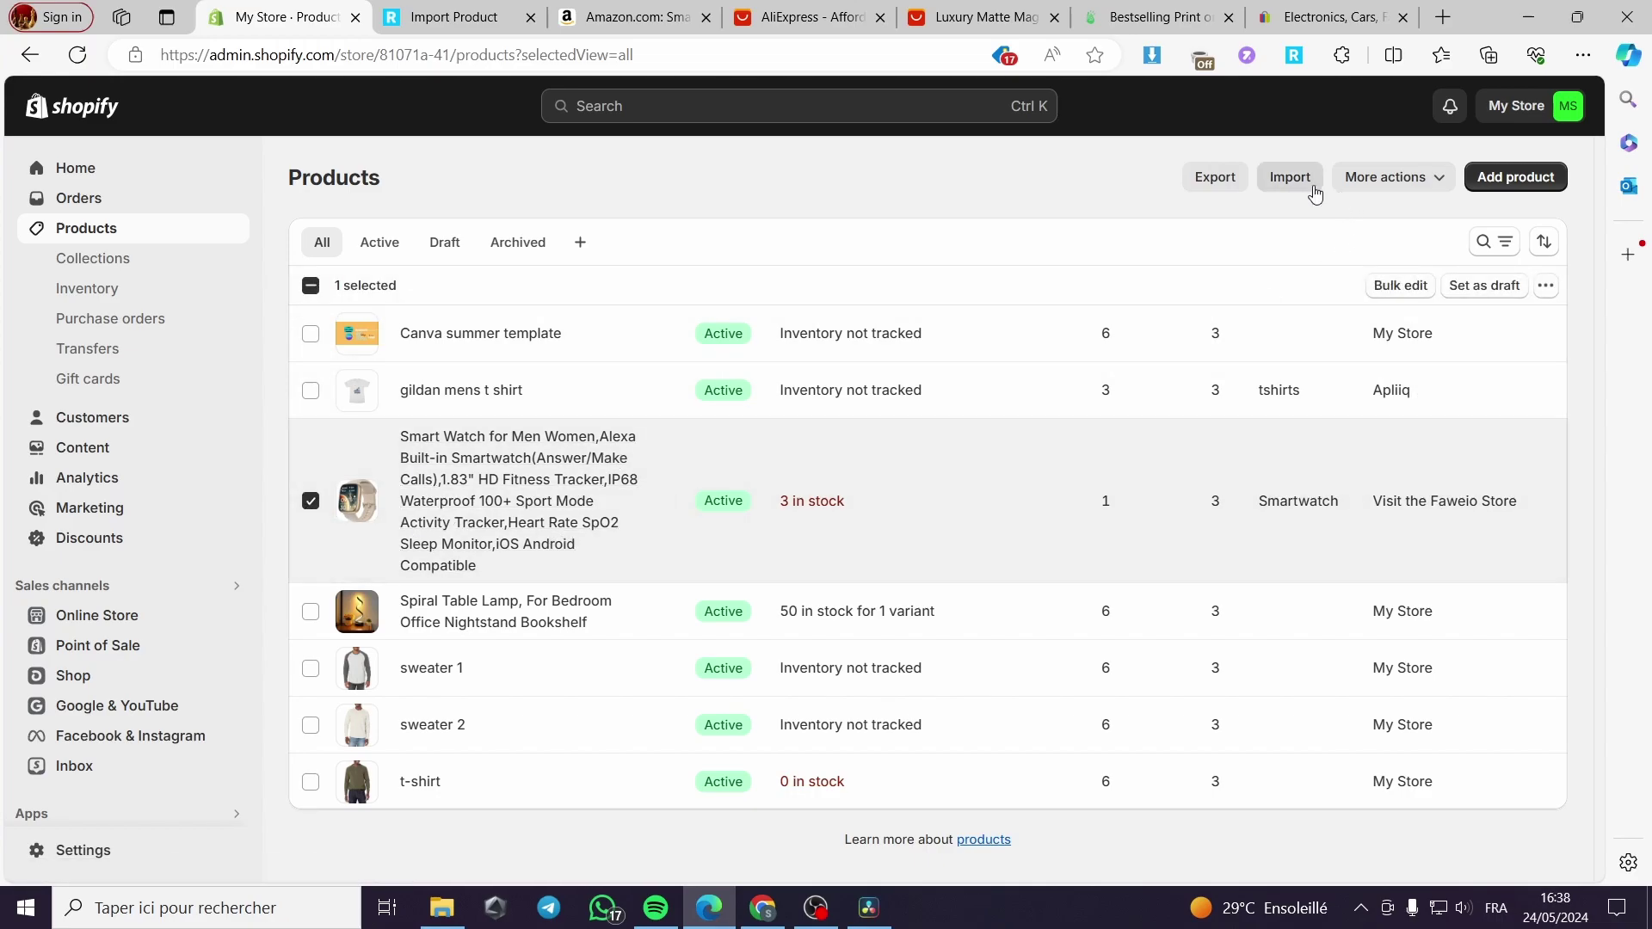
click(1395, 178)
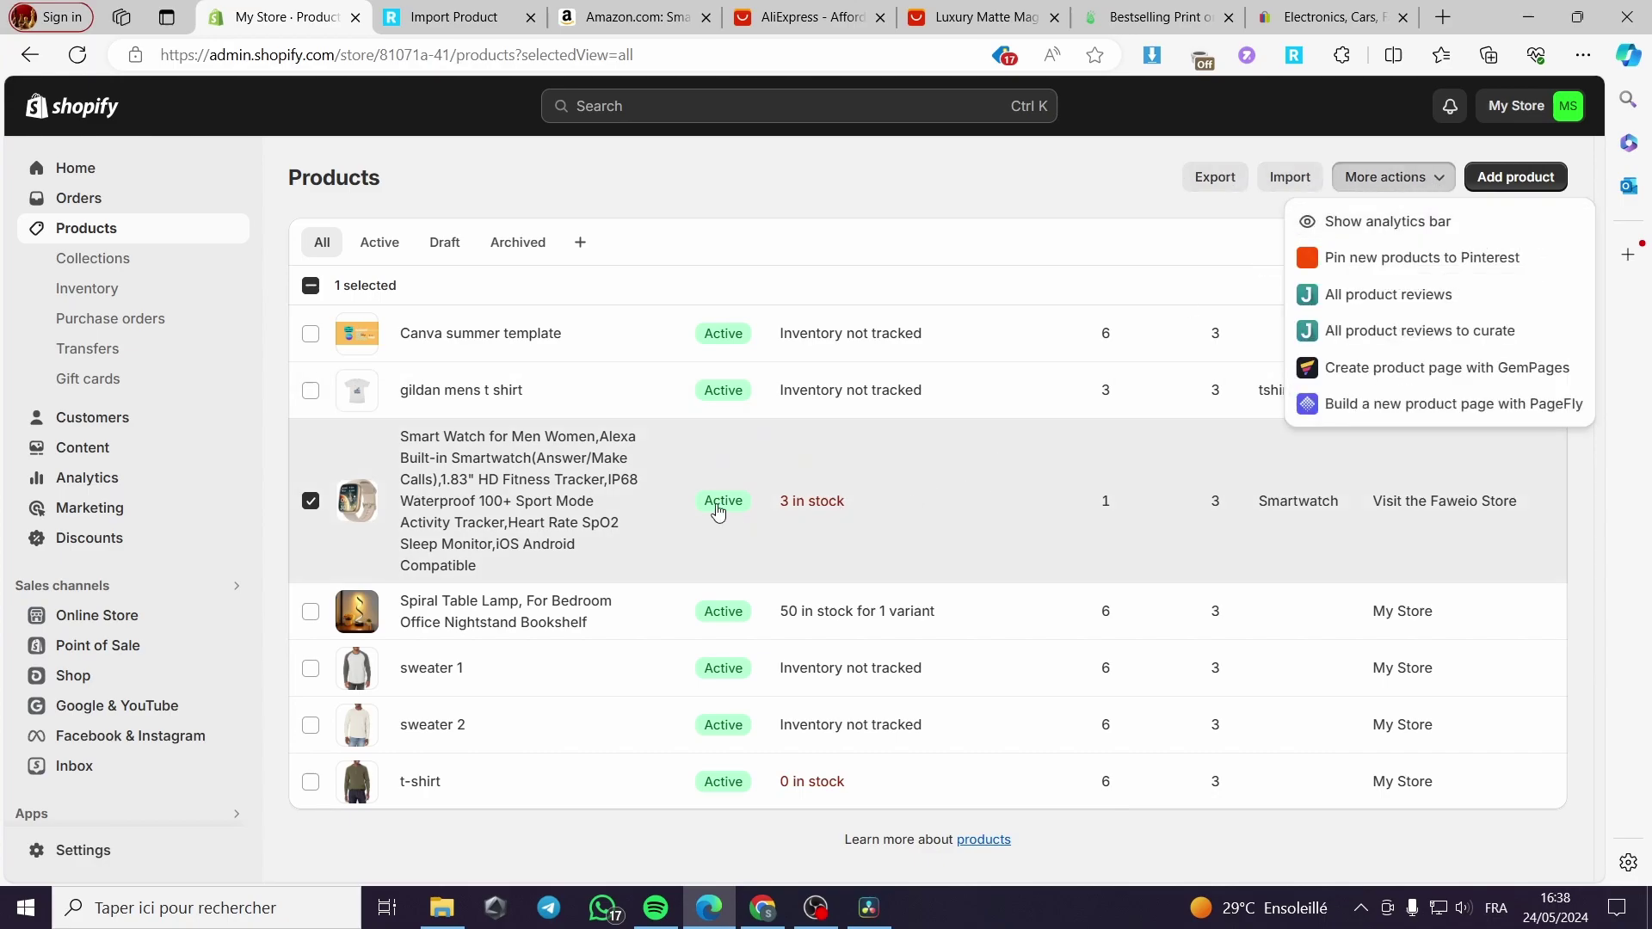
click(645, 562)
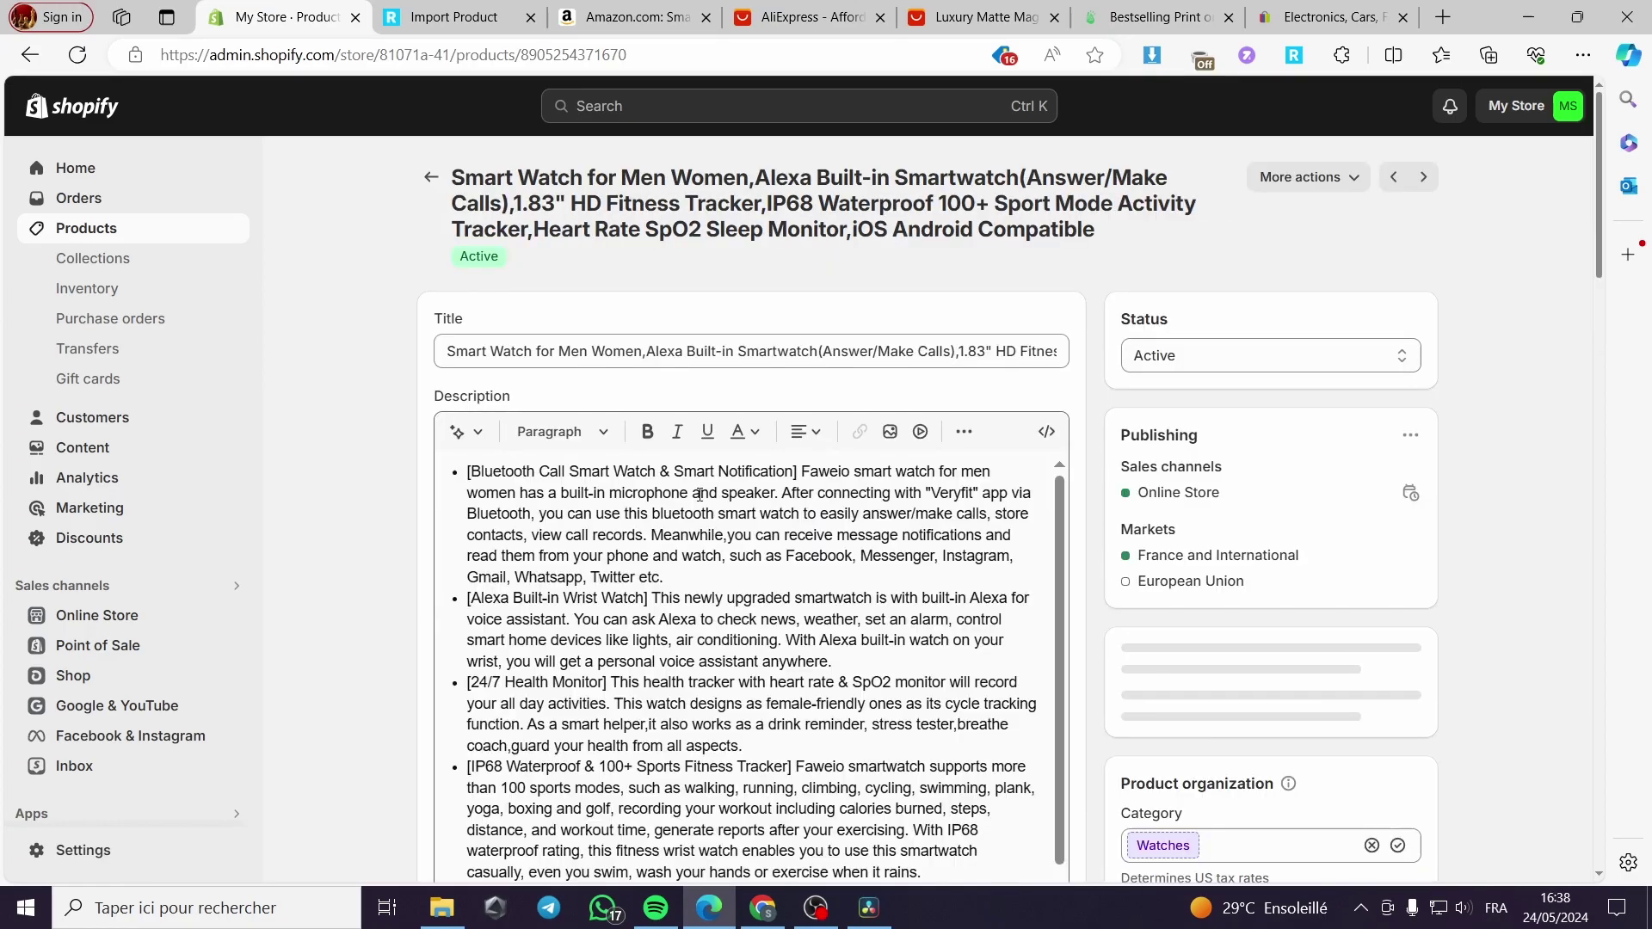
scroll(597, 464, down, 5)
scroll(1408, 523, down, 5)
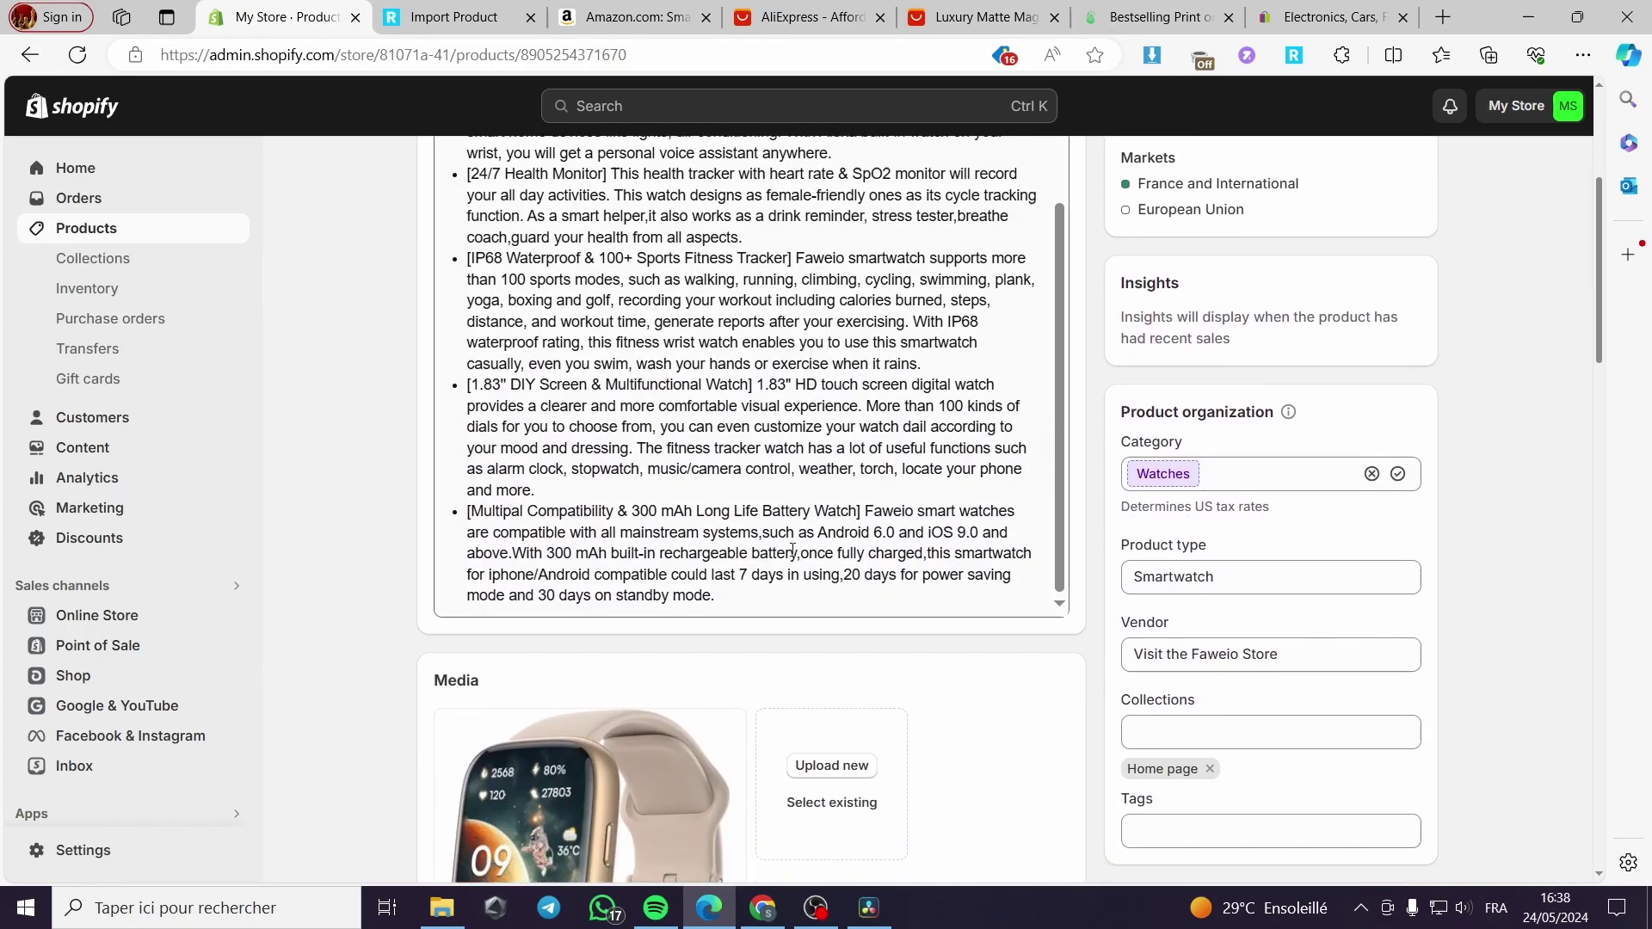
click(476, 14)
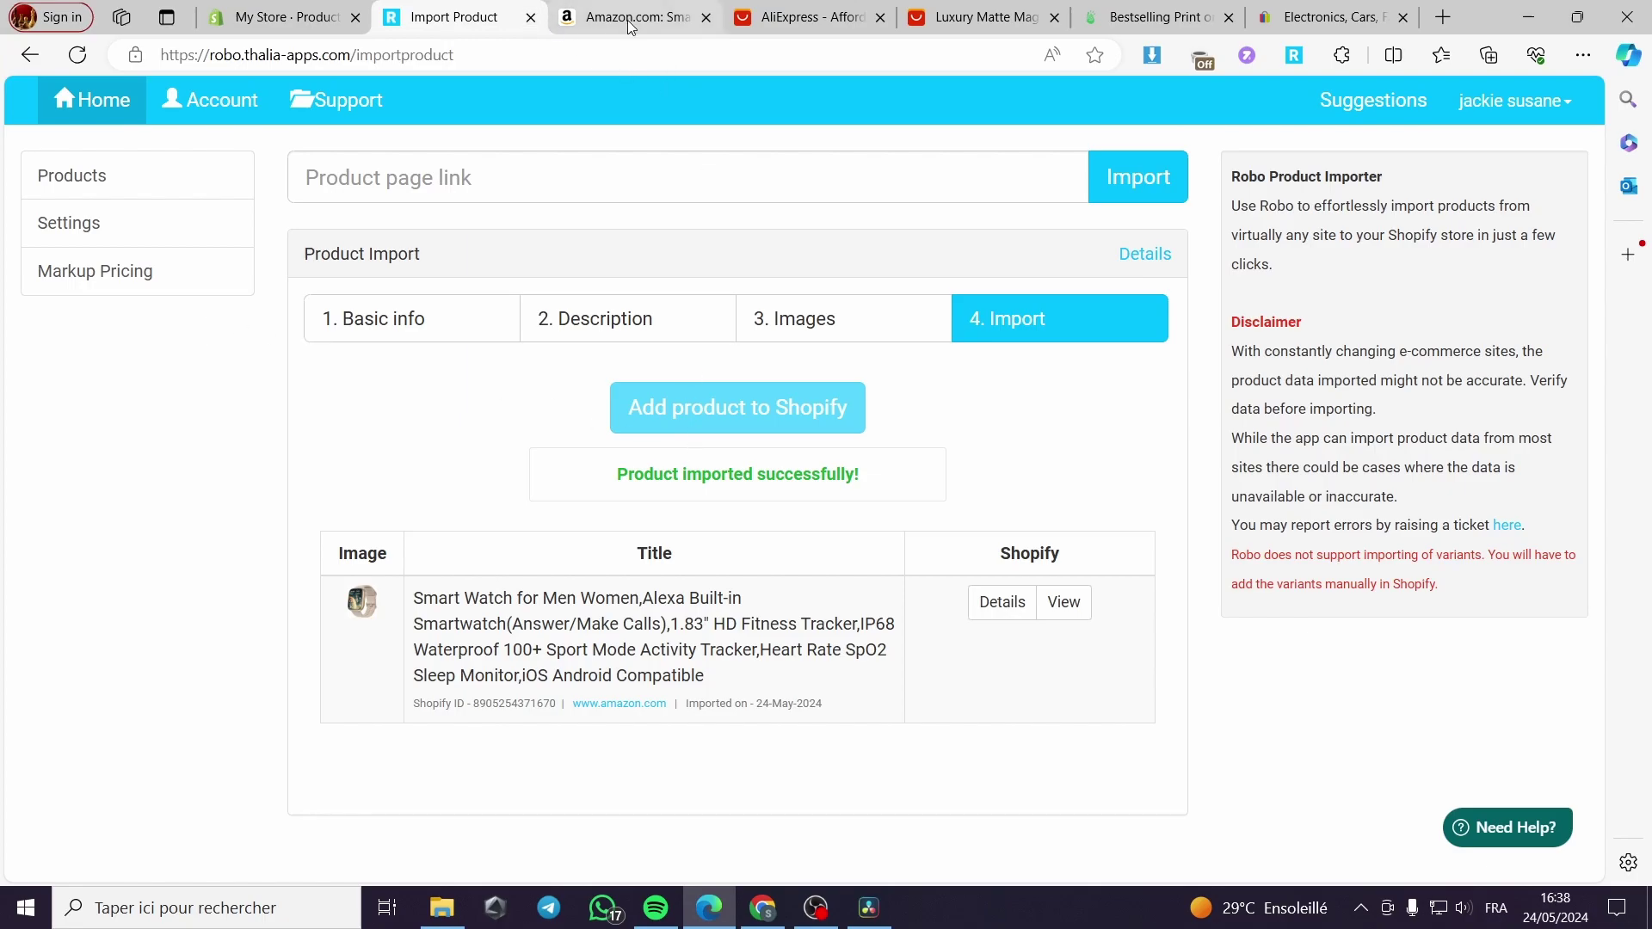
Step: Select the address of the AliExpress Luxury Matte Magnetic phone case page
click(775, 17)
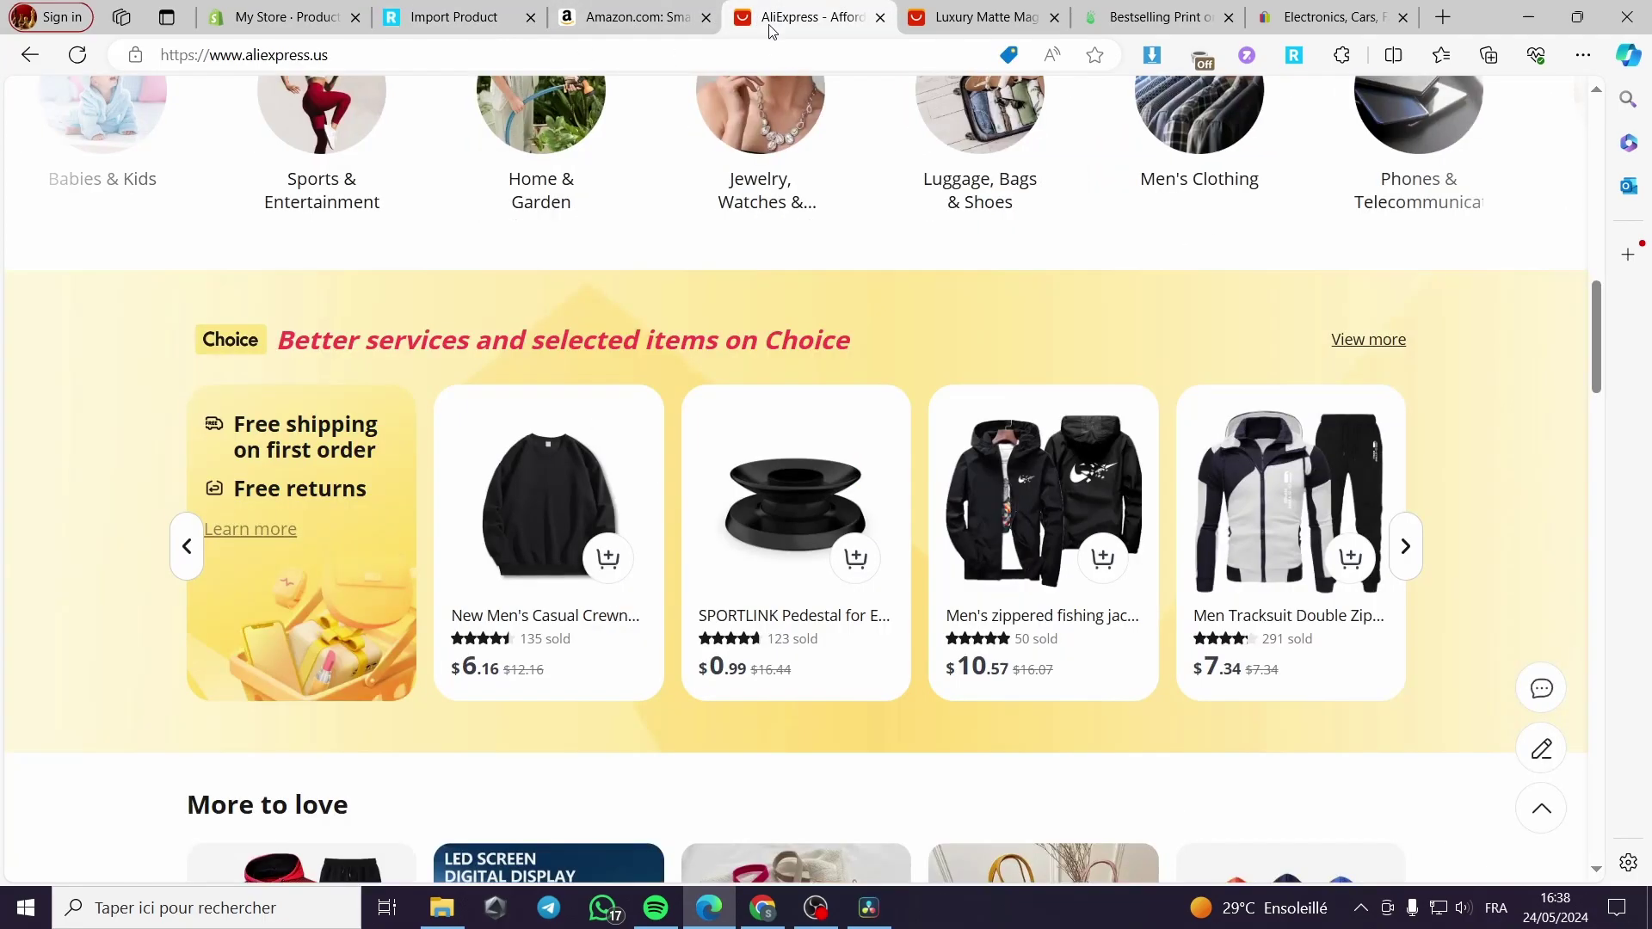
click(977, 10)
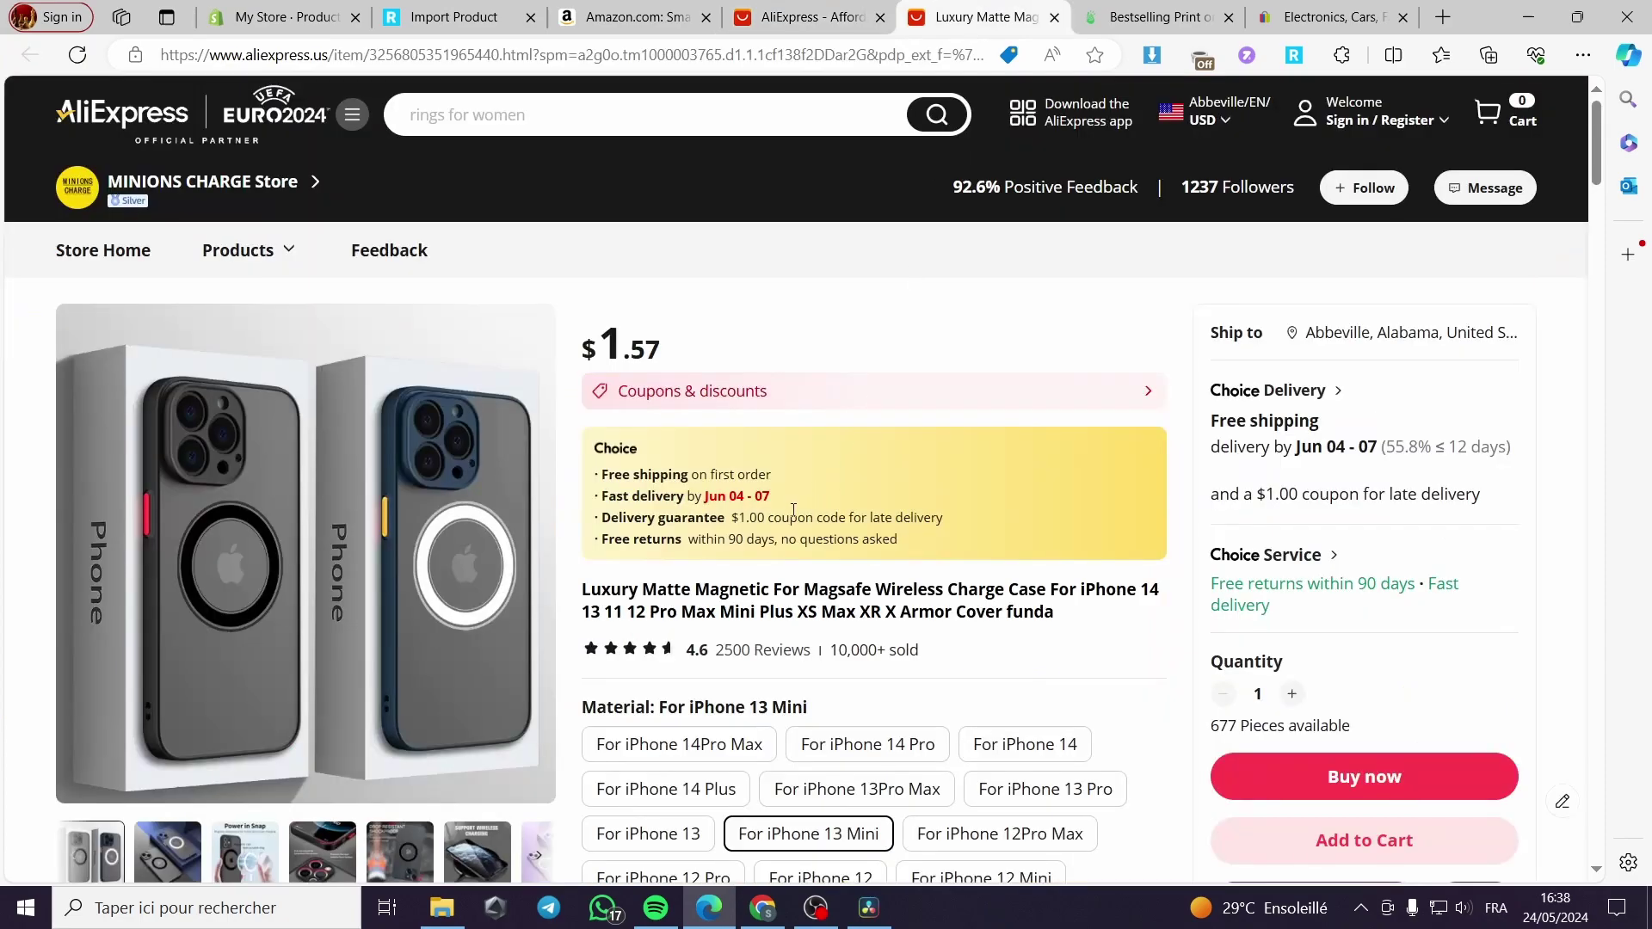
scroll(794, 510, down, 1)
scroll(786, 524, up, 1)
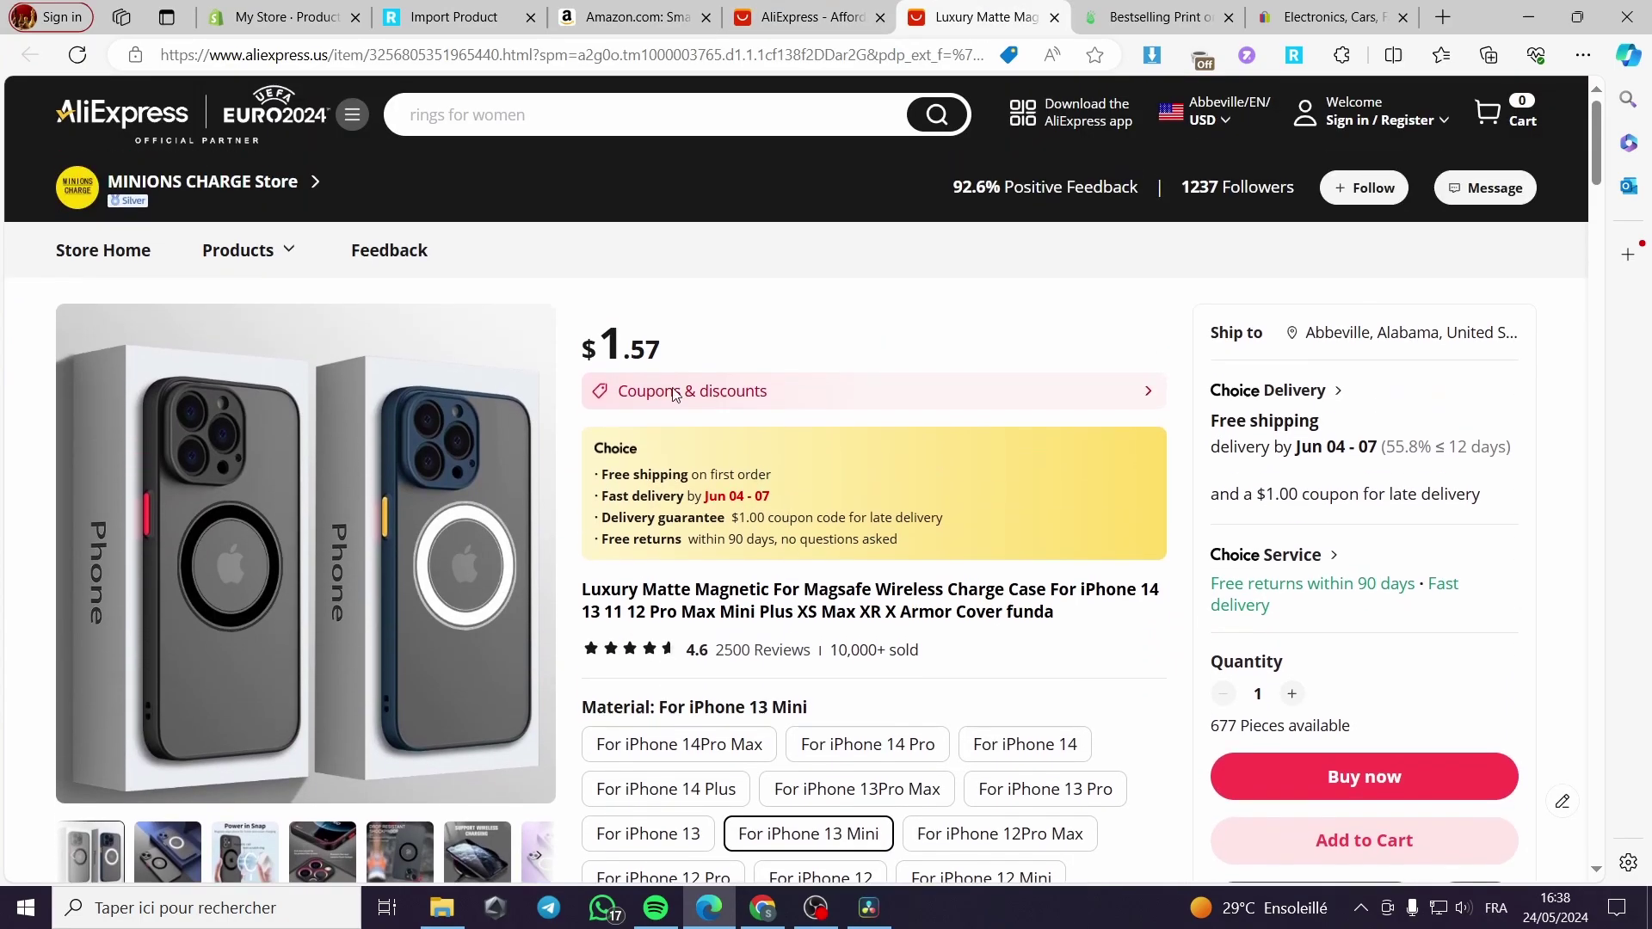
click(618, 56)
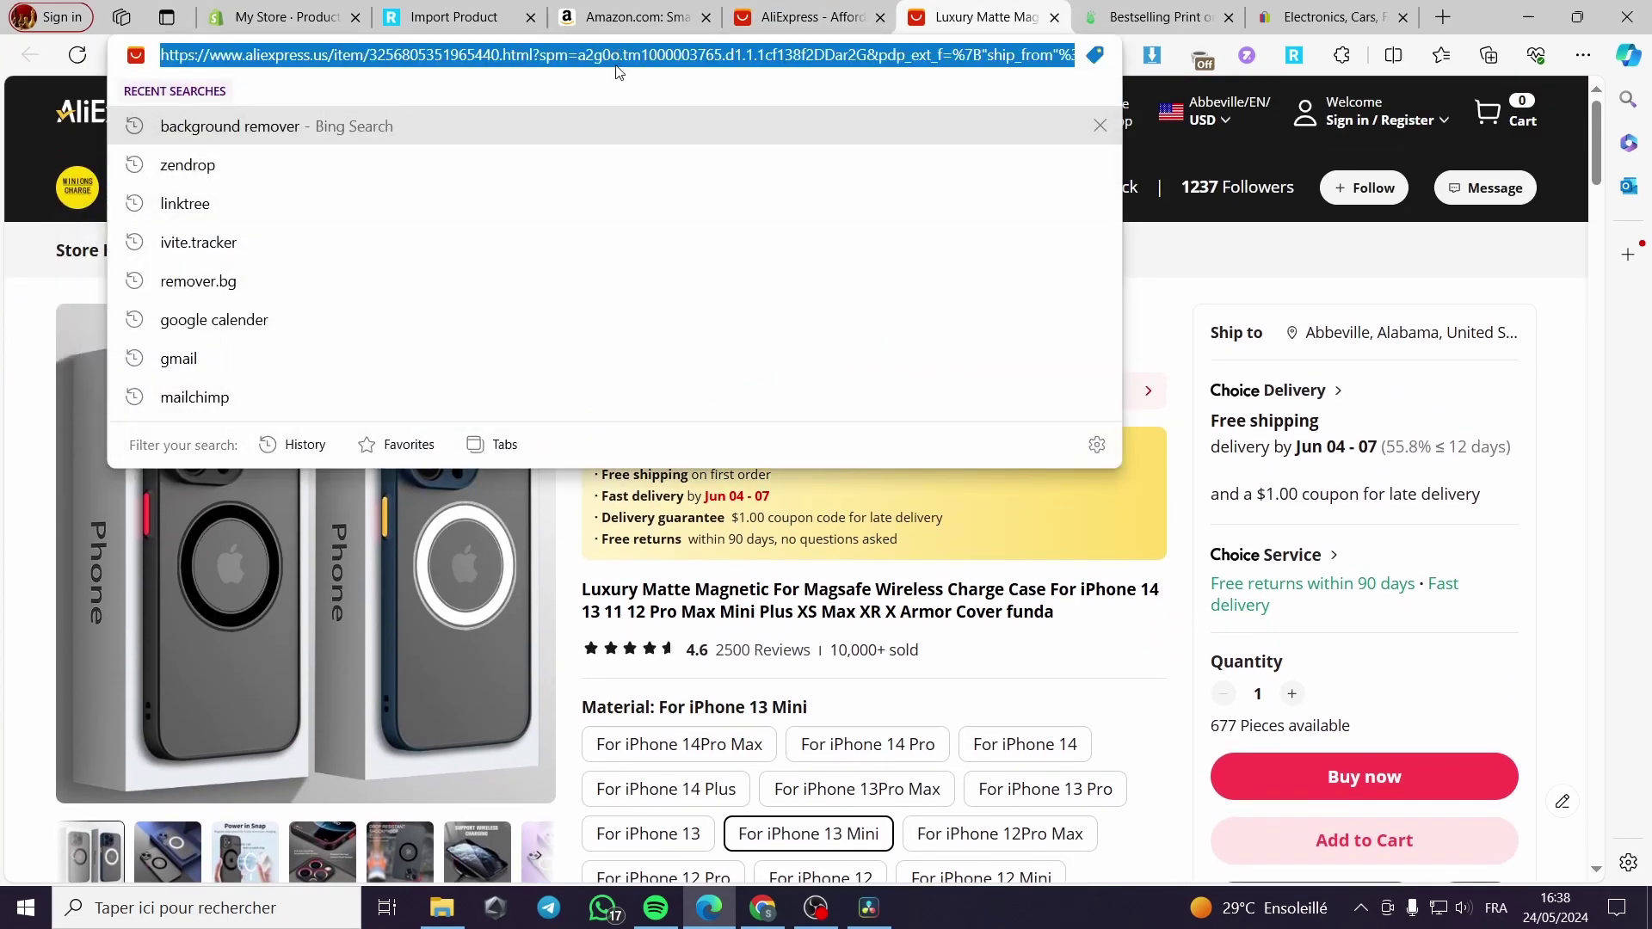
Step: Paste the phone case link into Robo's Product page link field and import it
click(454, 16)
click(700, 178)
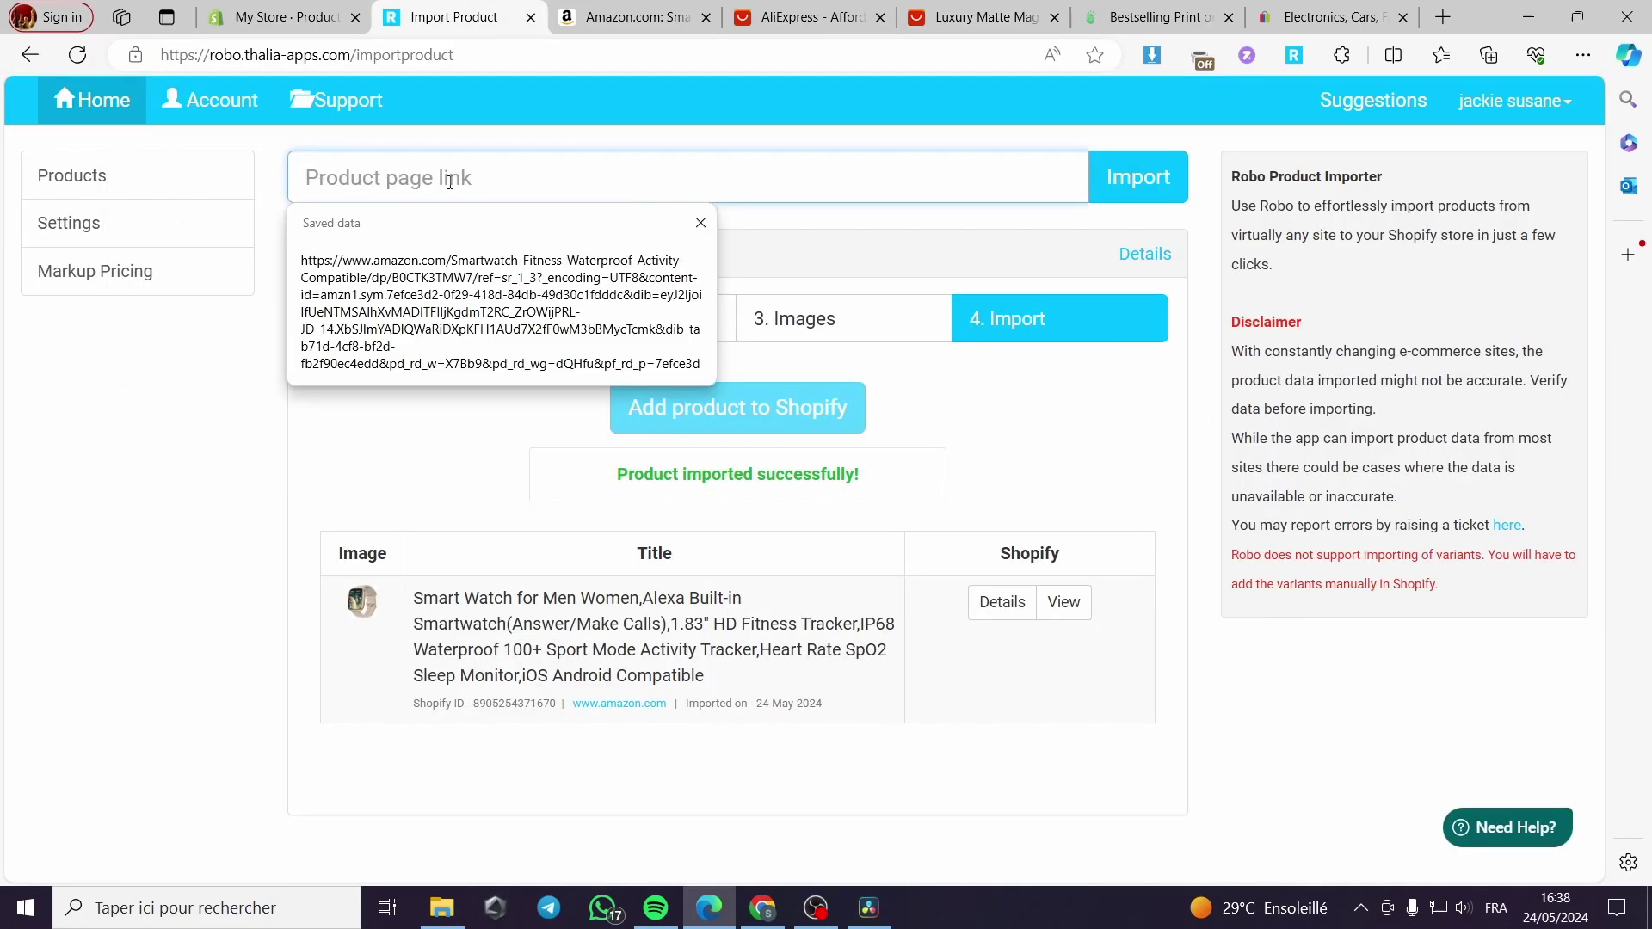
key(ctrl+v)
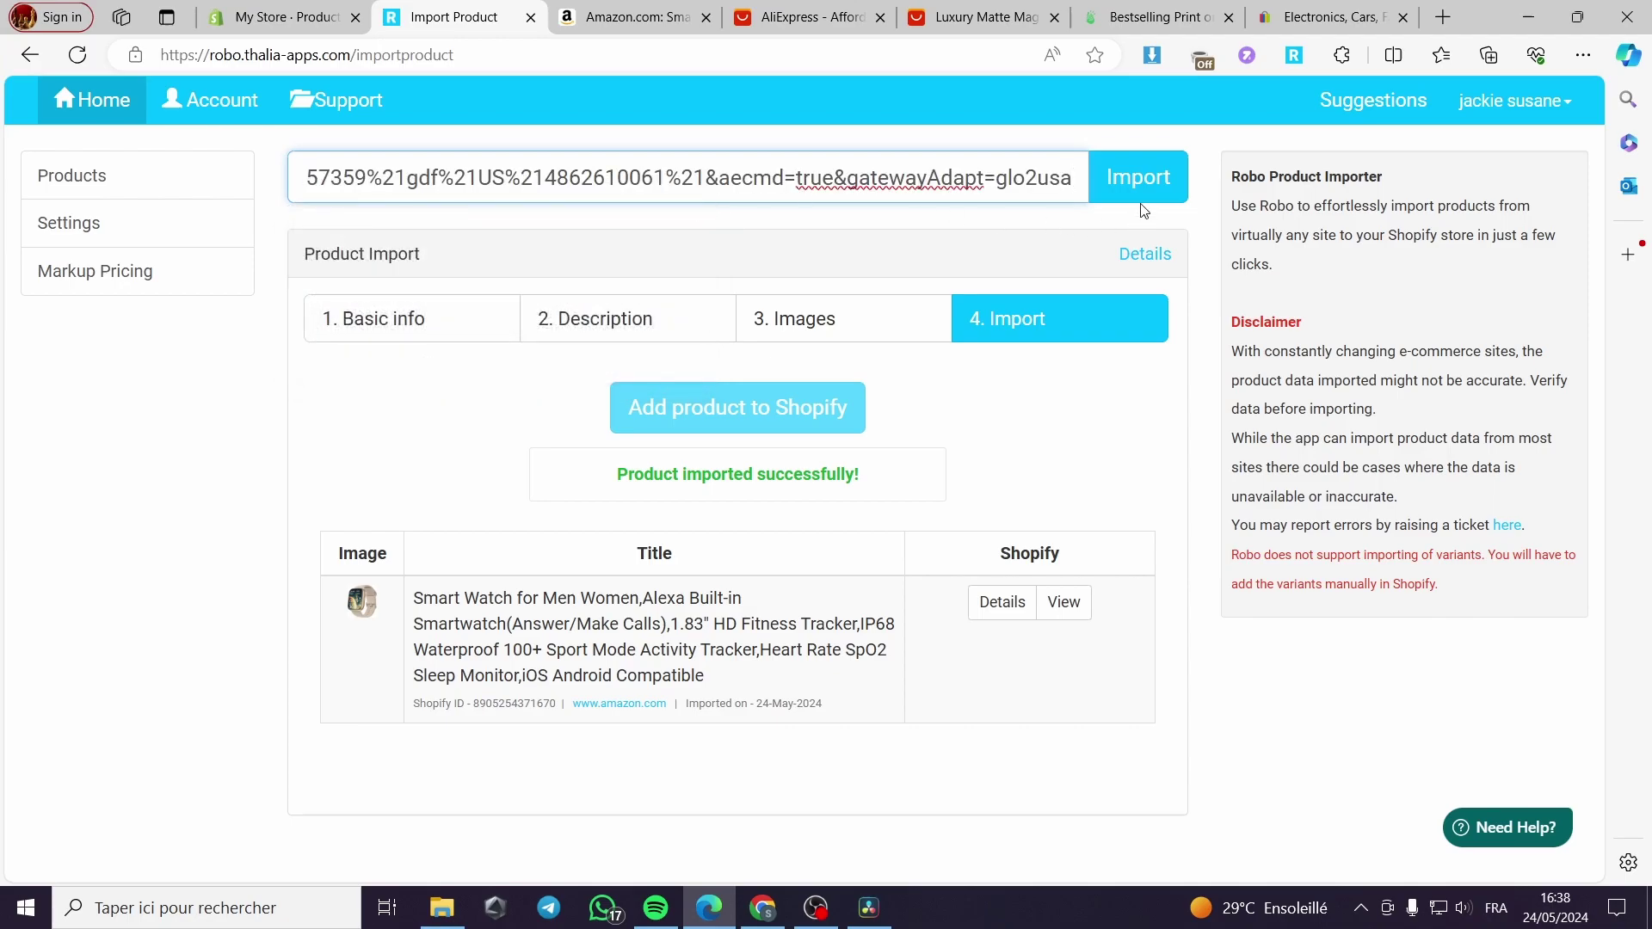
click(1138, 185)
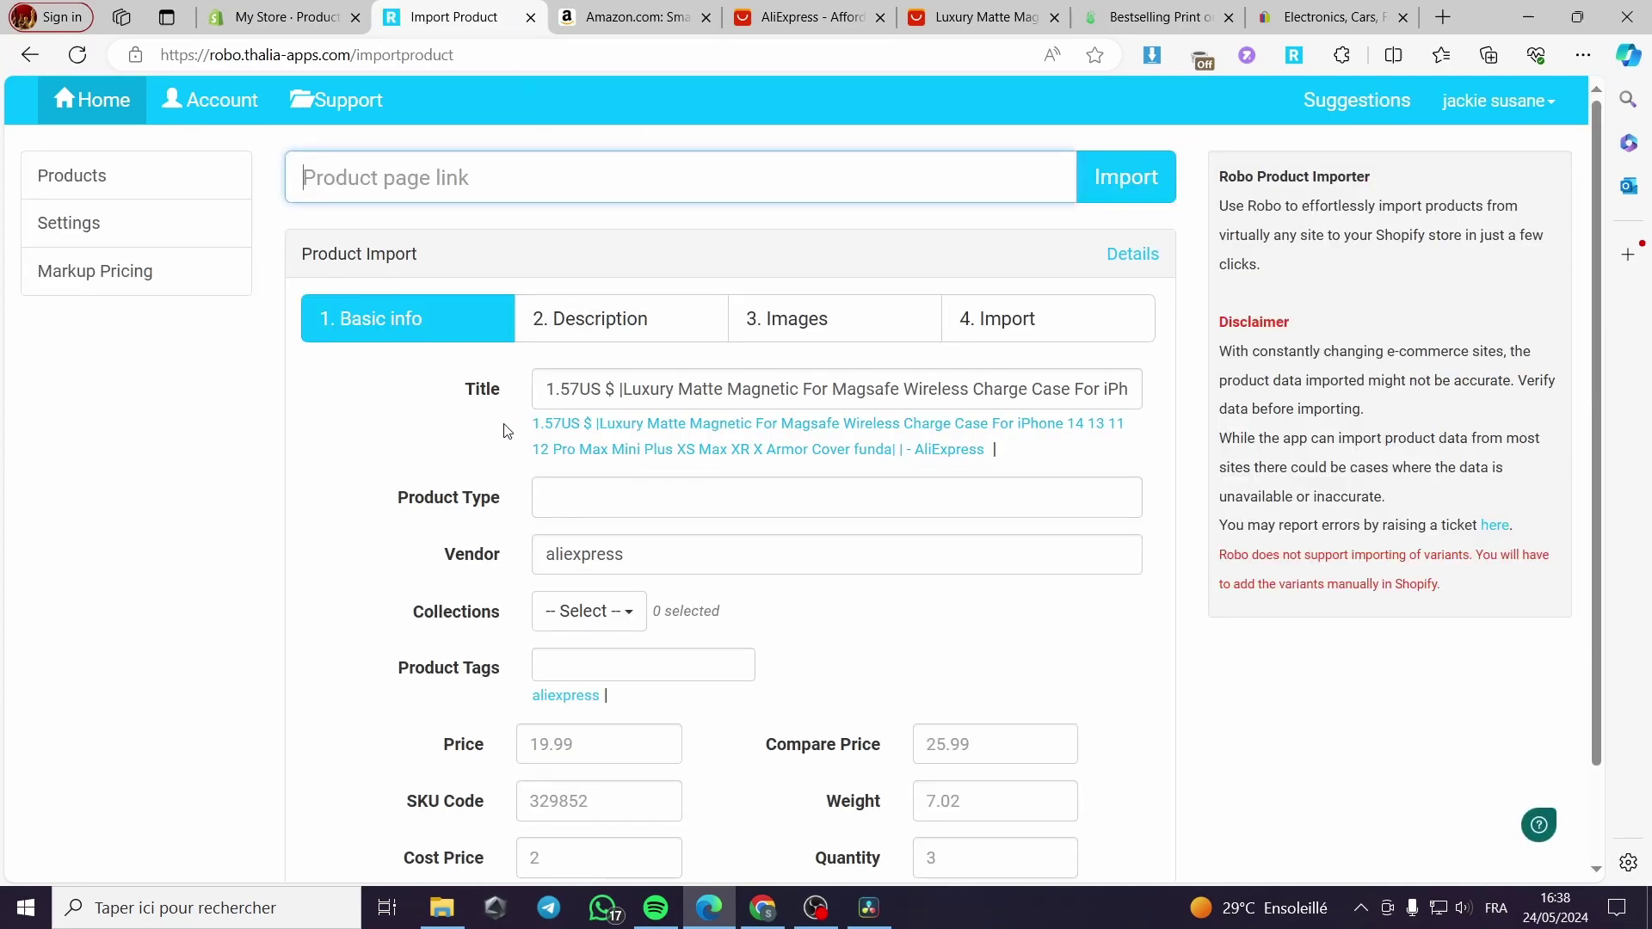
Step: Remove the '1.57US $' prefix from the phone case title and check the collections list
click(616, 389)
drag(615, 389, 521, 397)
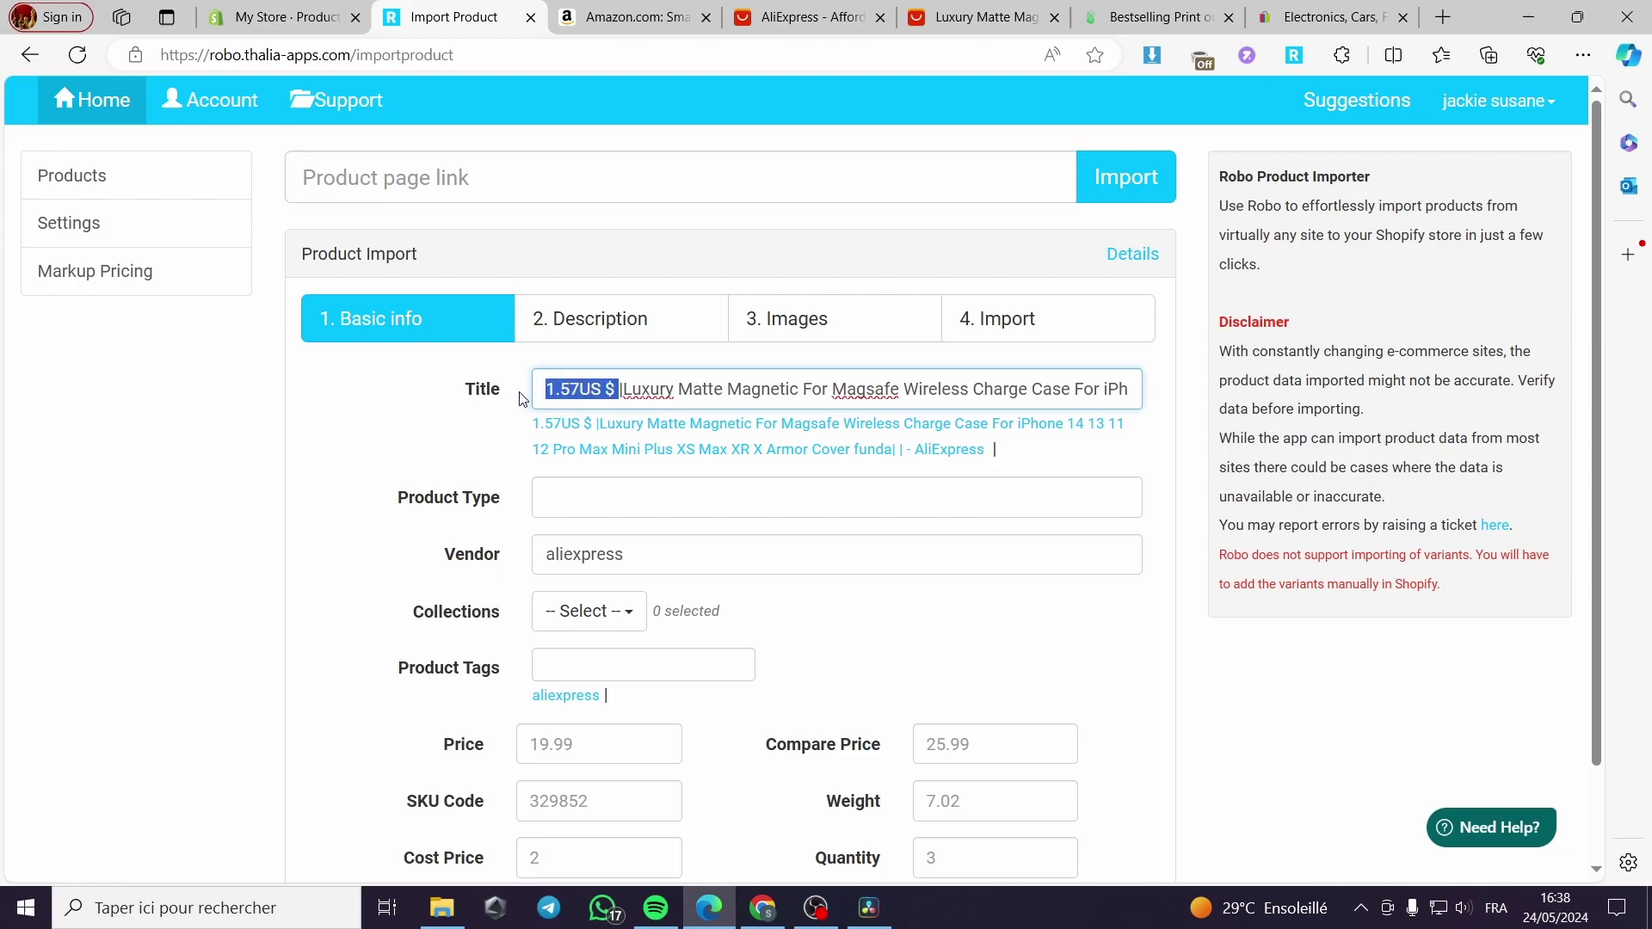
key(BackSpace)
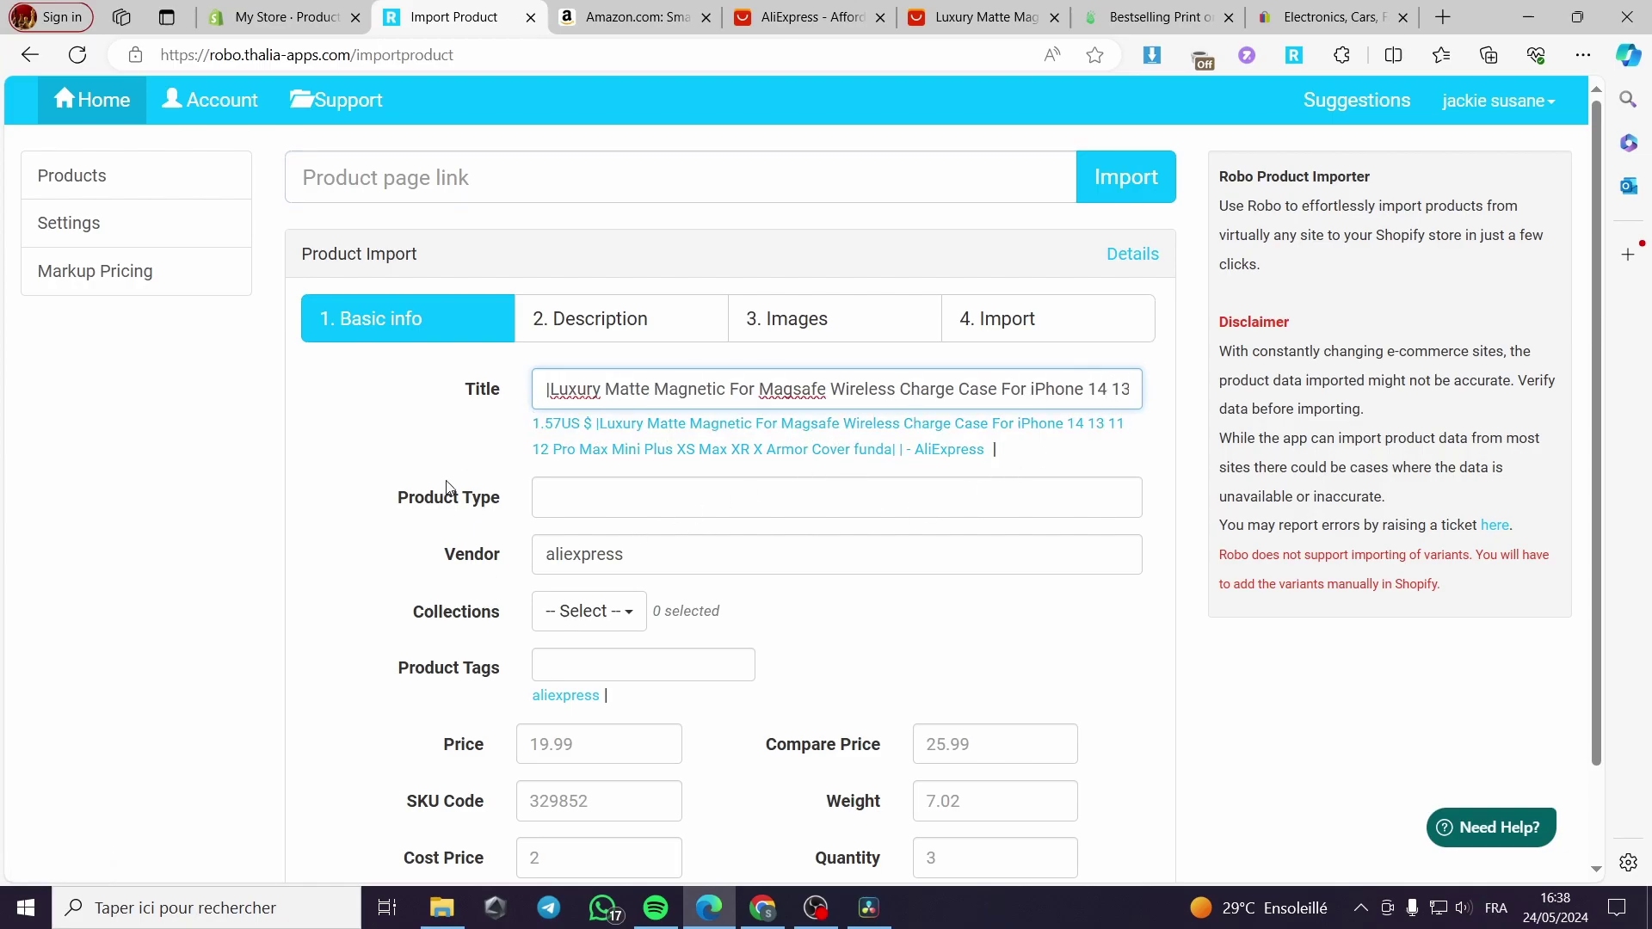
scroll(647, 550, down, 1)
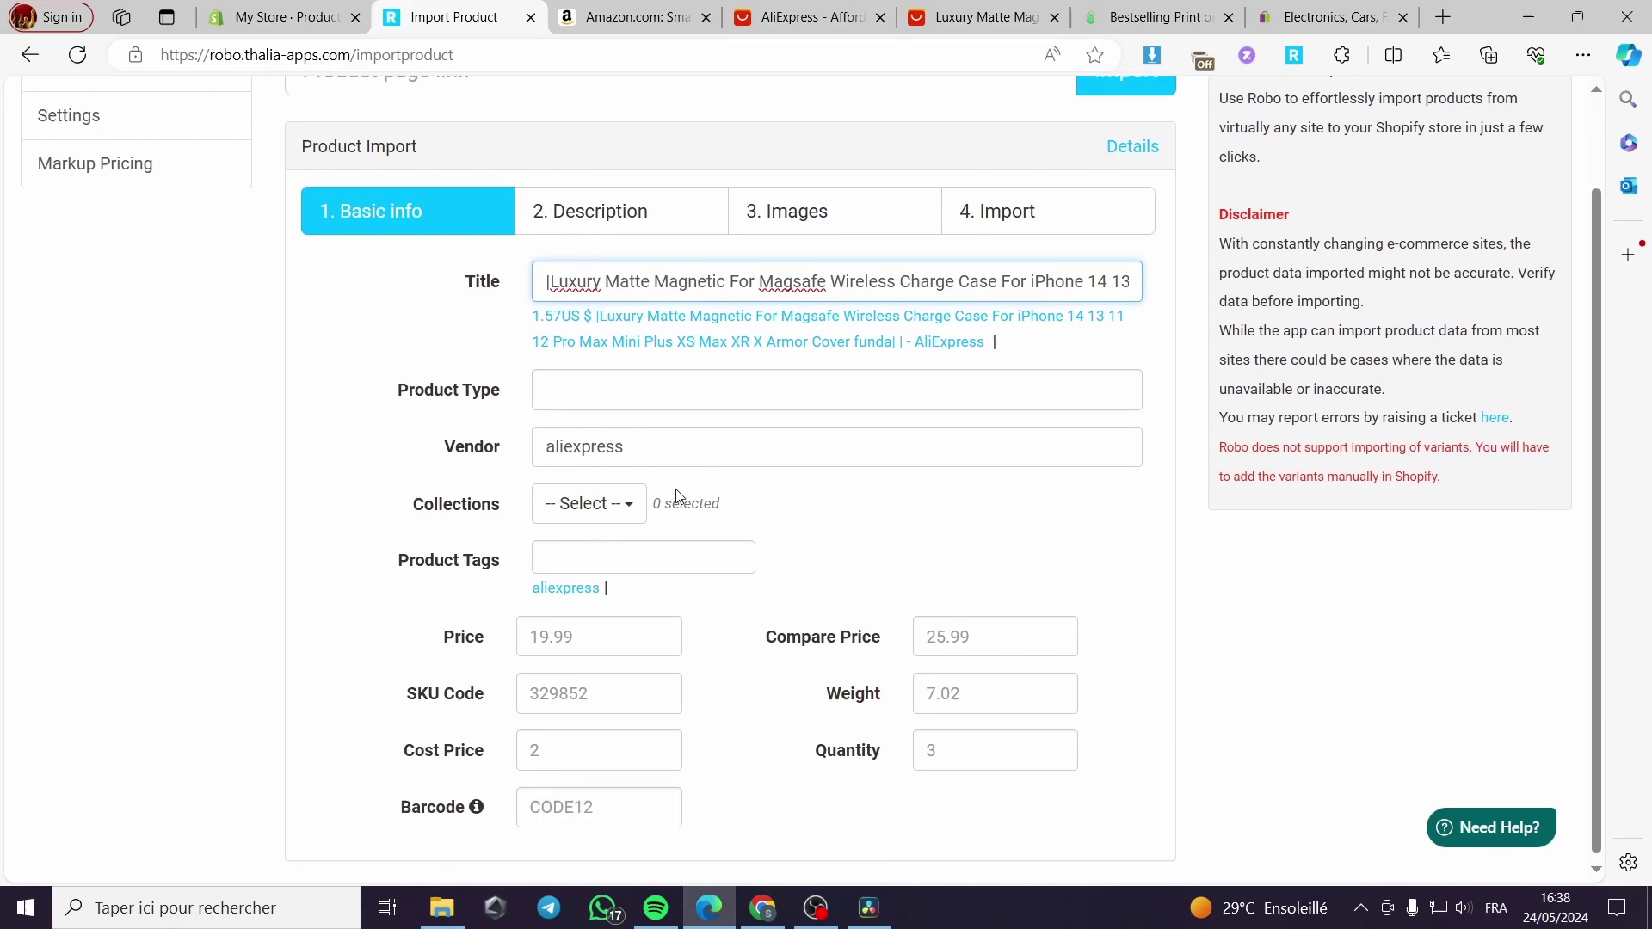
click(602, 506)
click(620, 551)
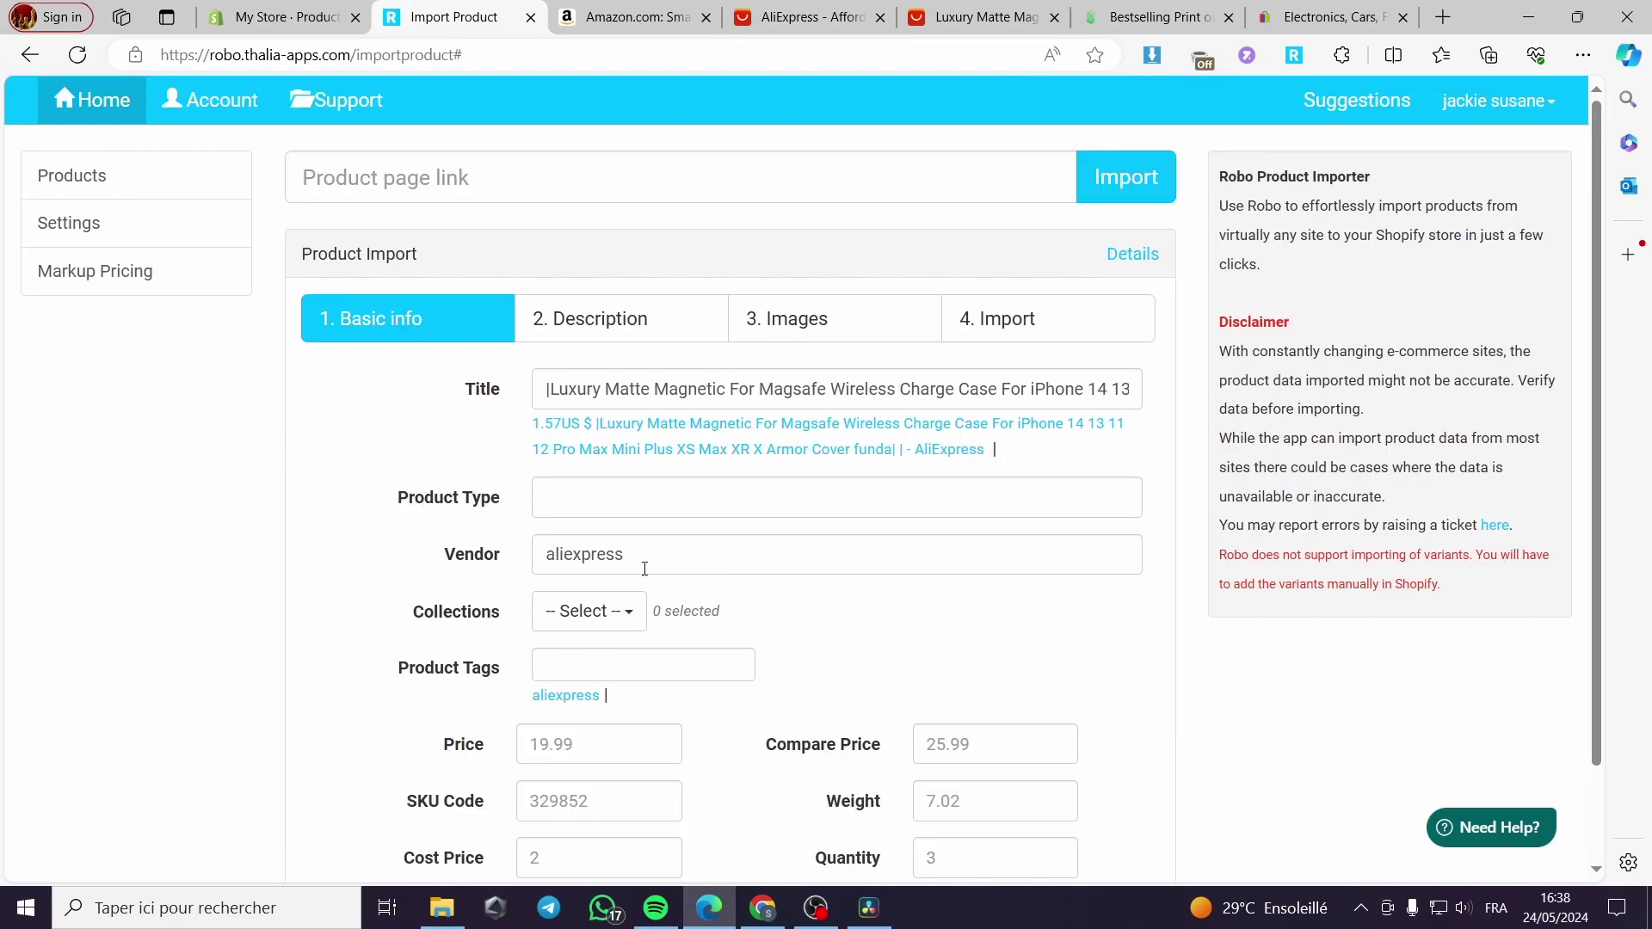
Step: Set the phone case's price to 10, with the AliExpress page placed alongside
click(590, 605)
click(591, 741)
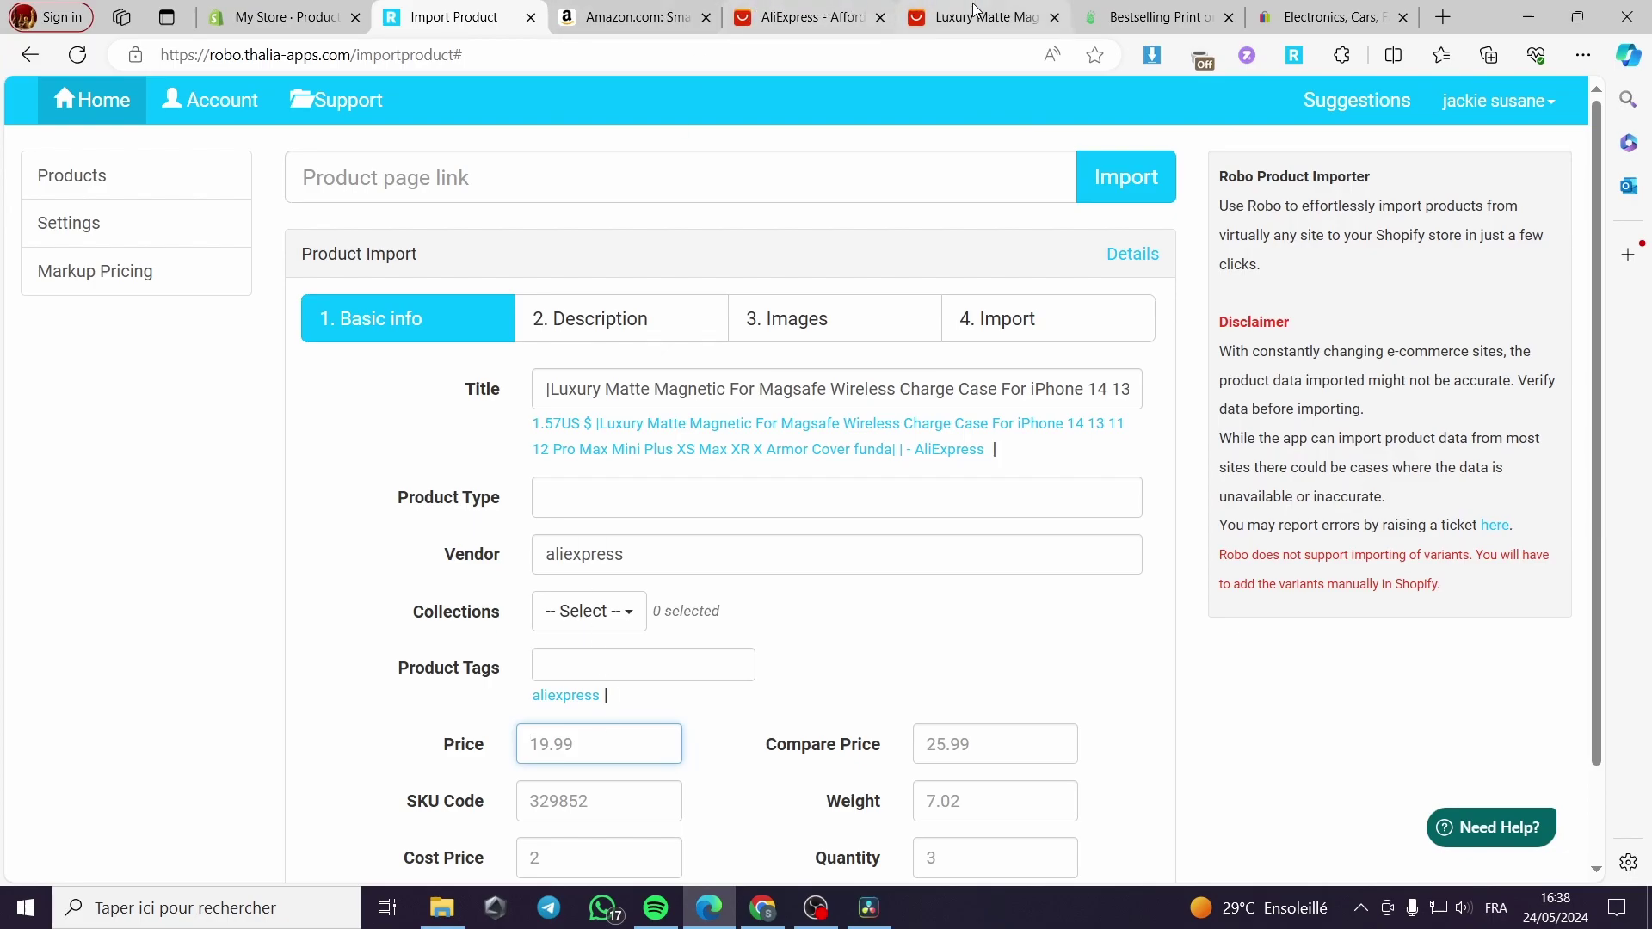
drag(981, 17, 635, 9)
click(742, 275)
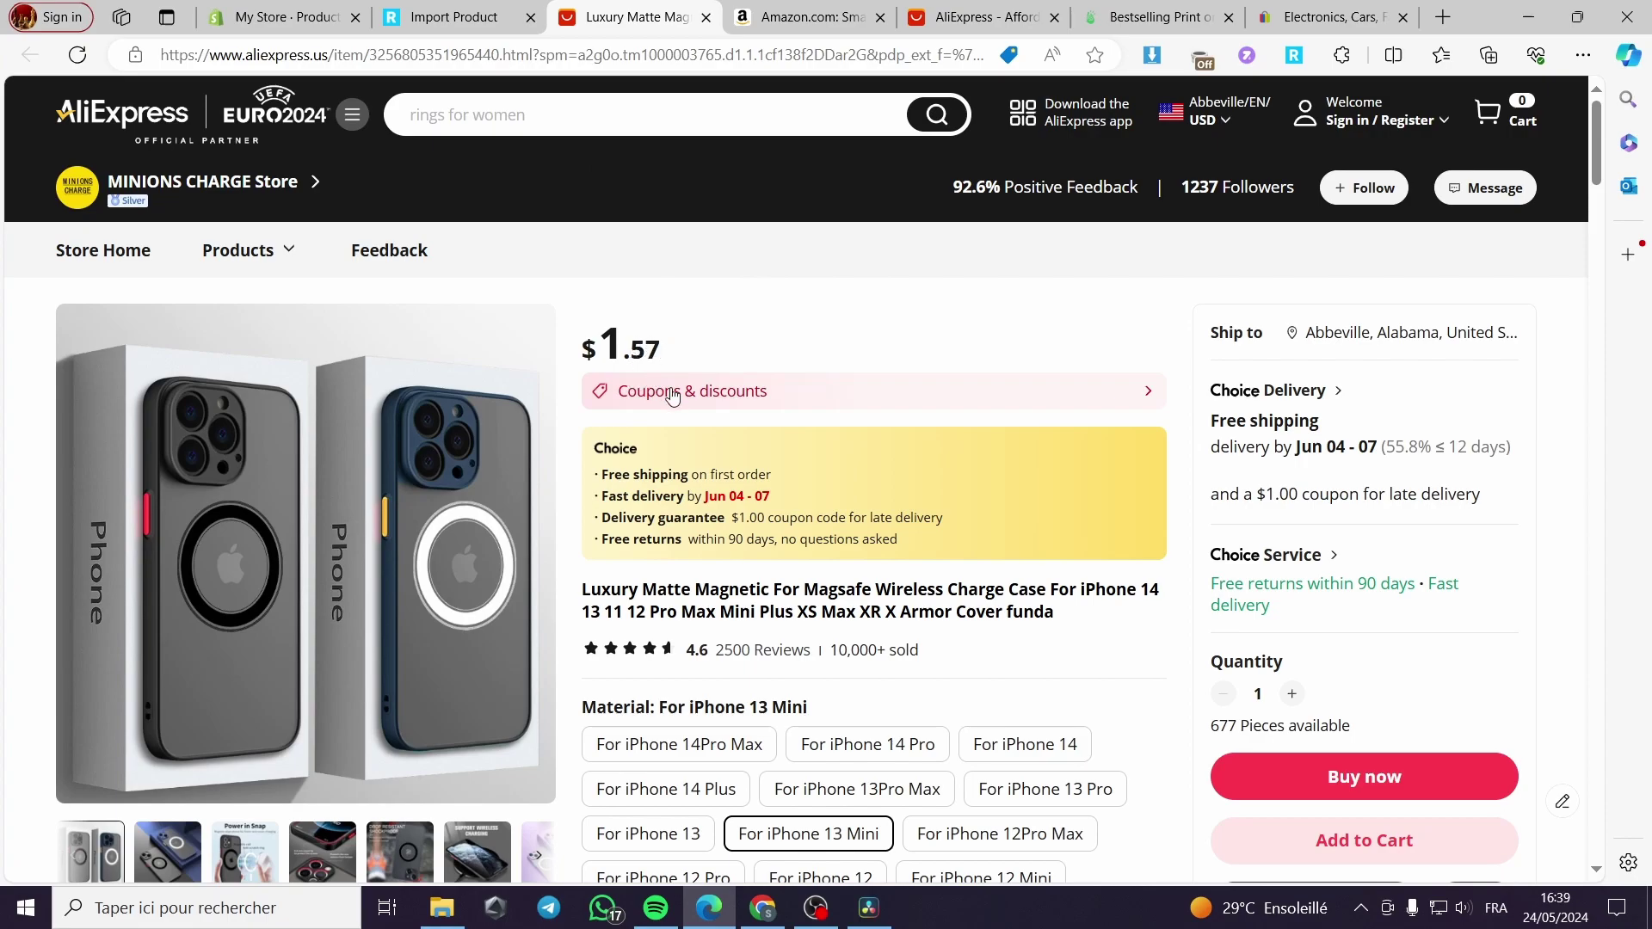
key(ctrl+shift+Tab)
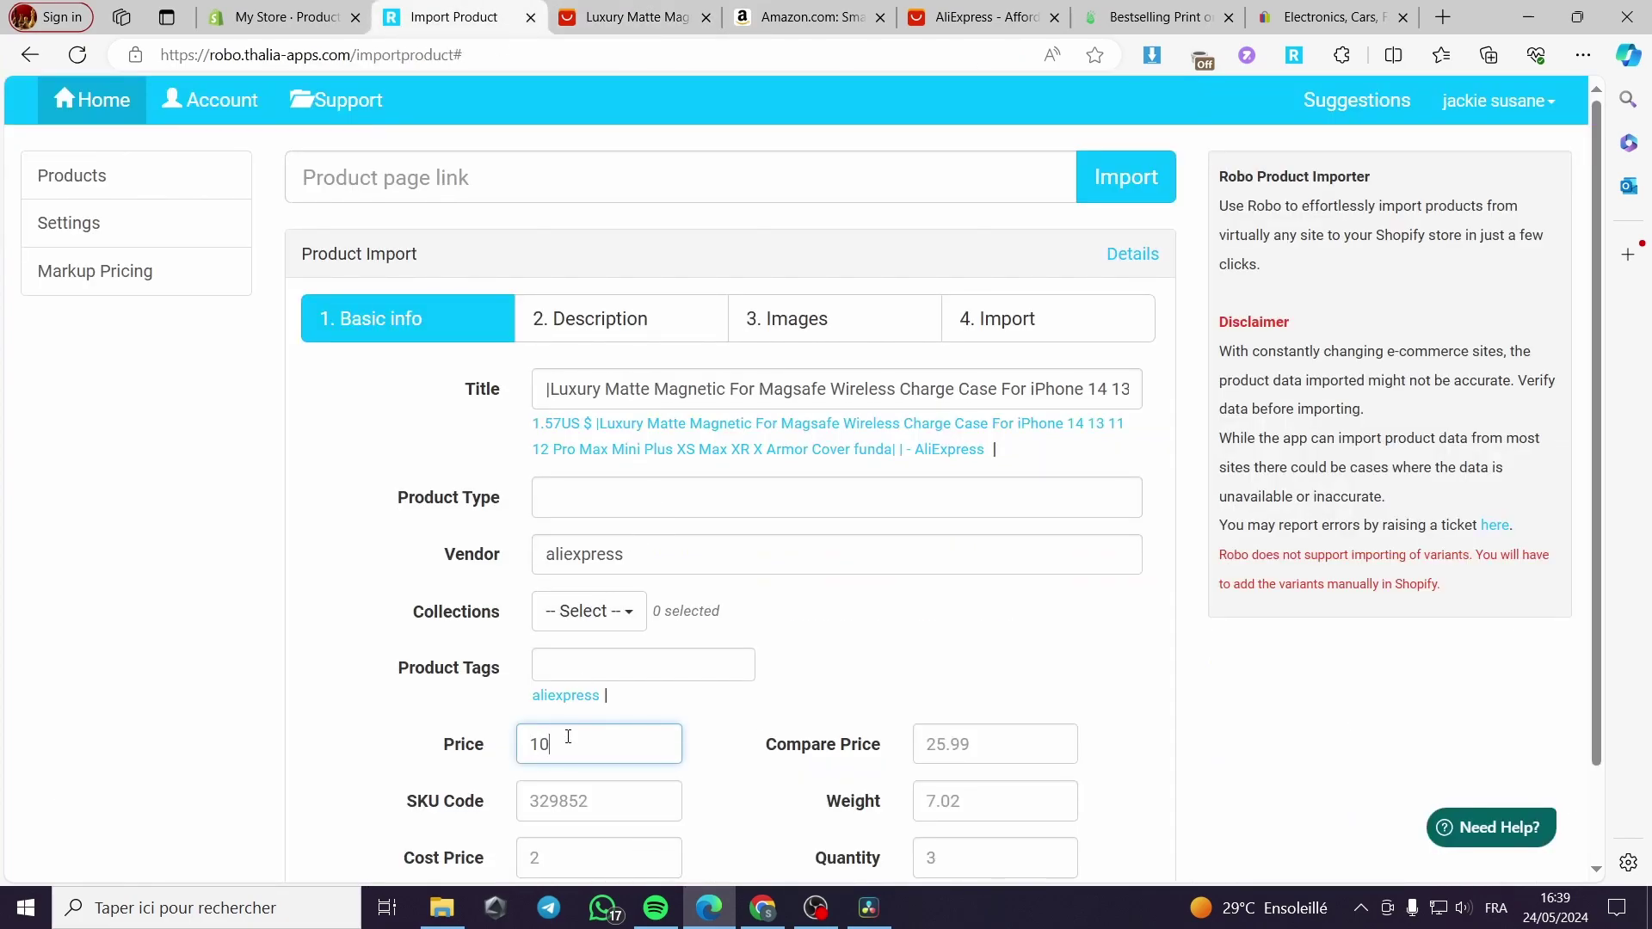
Step: Set the compare price to 19.99 and move on to the Description step
click(926, 747)
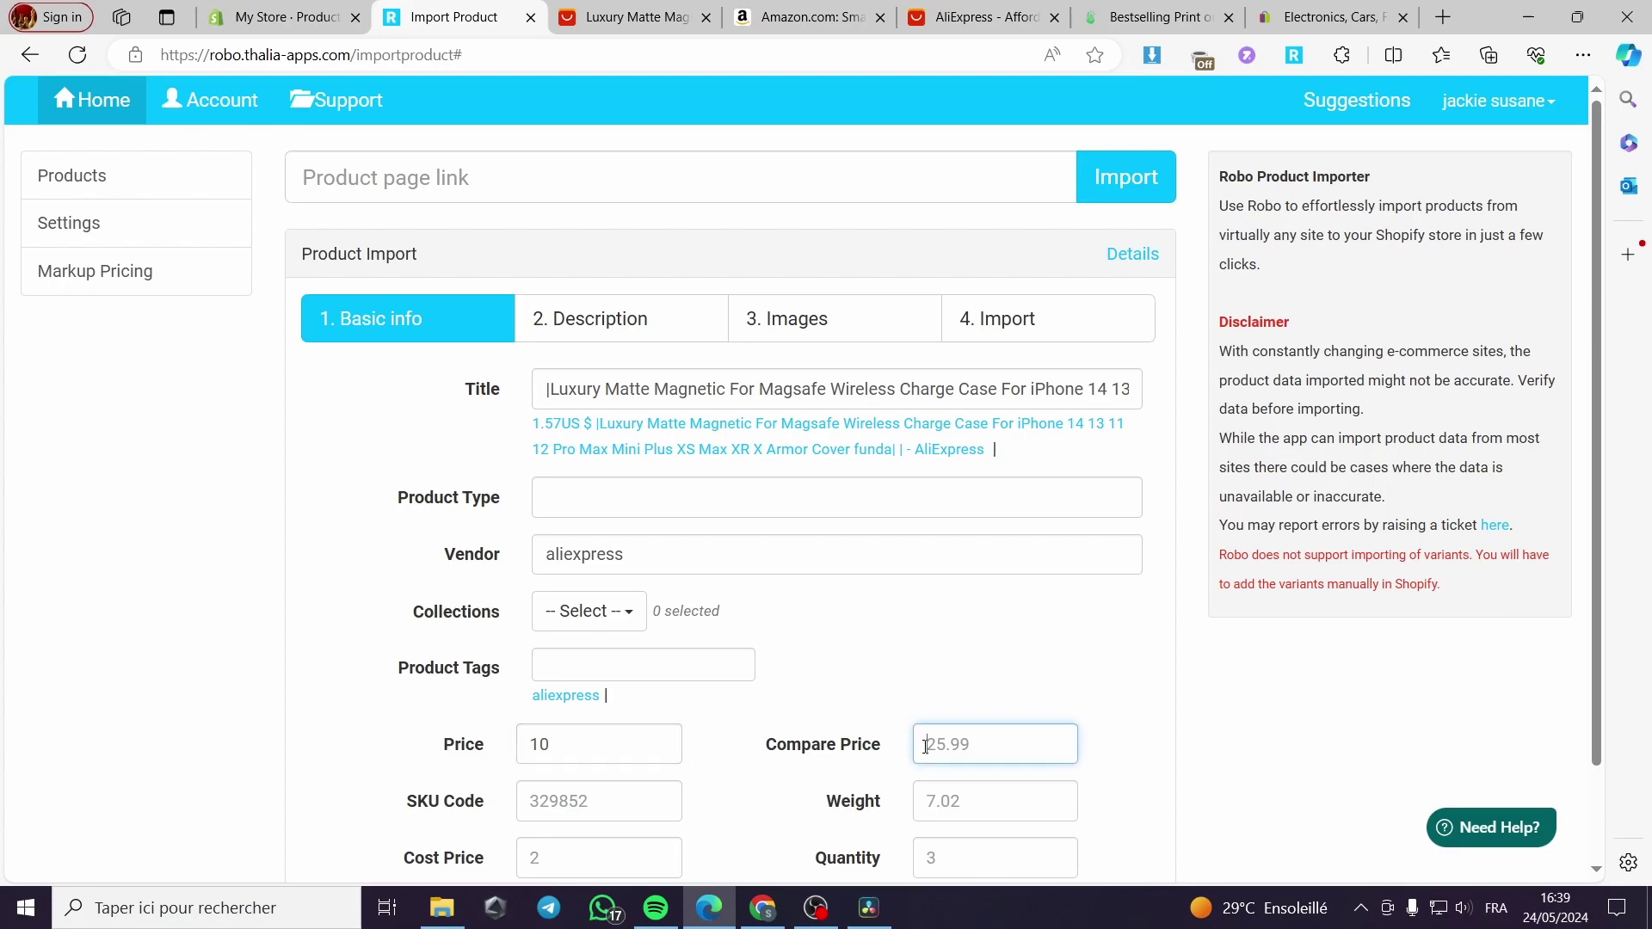
text(19.99)
click(1043, 656)
scroll(632, 616, down, 1)
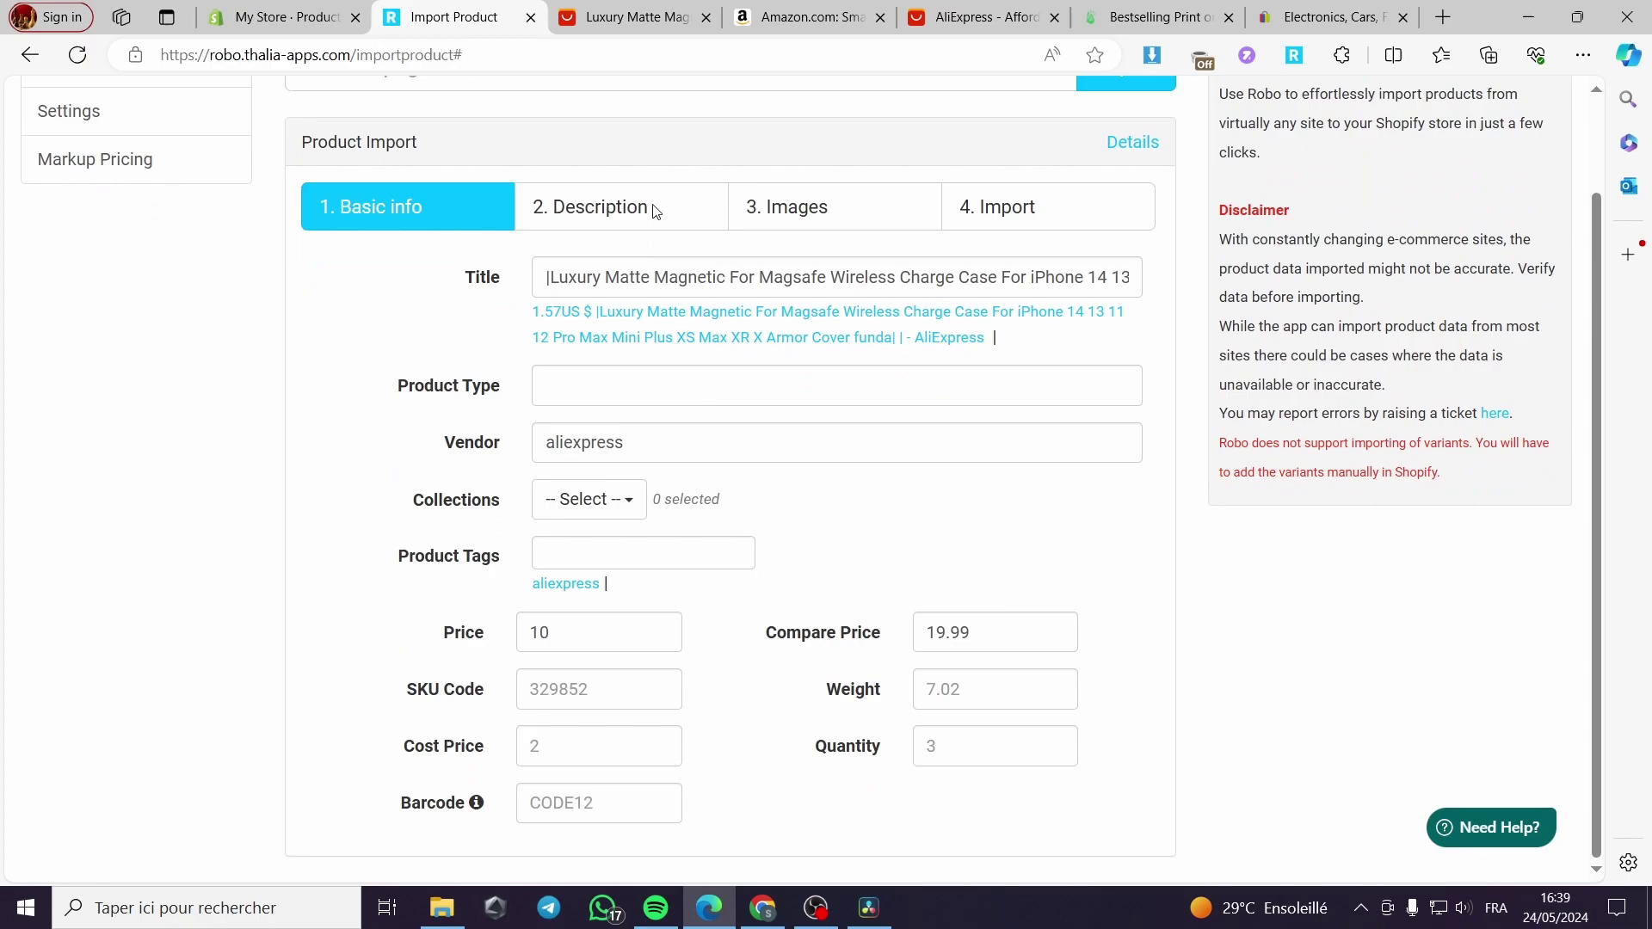
scroll(656, 212, up, 1)
click(628, 318)
scroll(669, 389, down, 1)
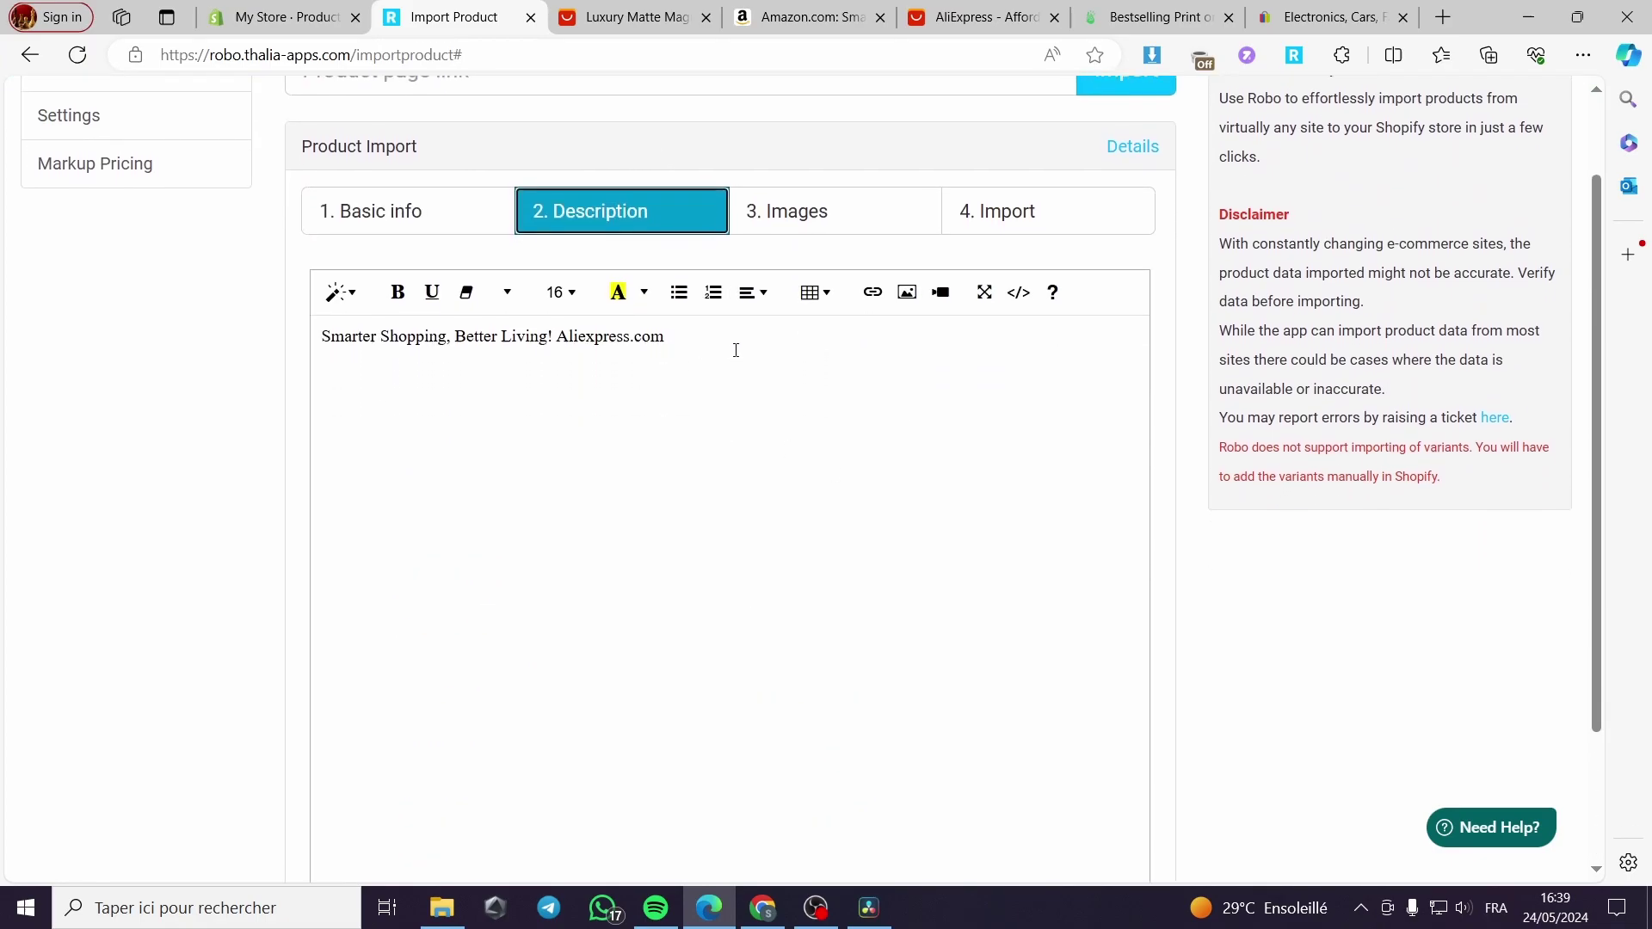
Step: Clear the prefilled description text of the phone case
drag(736, 351, 347, 362)
key(BackSpace)
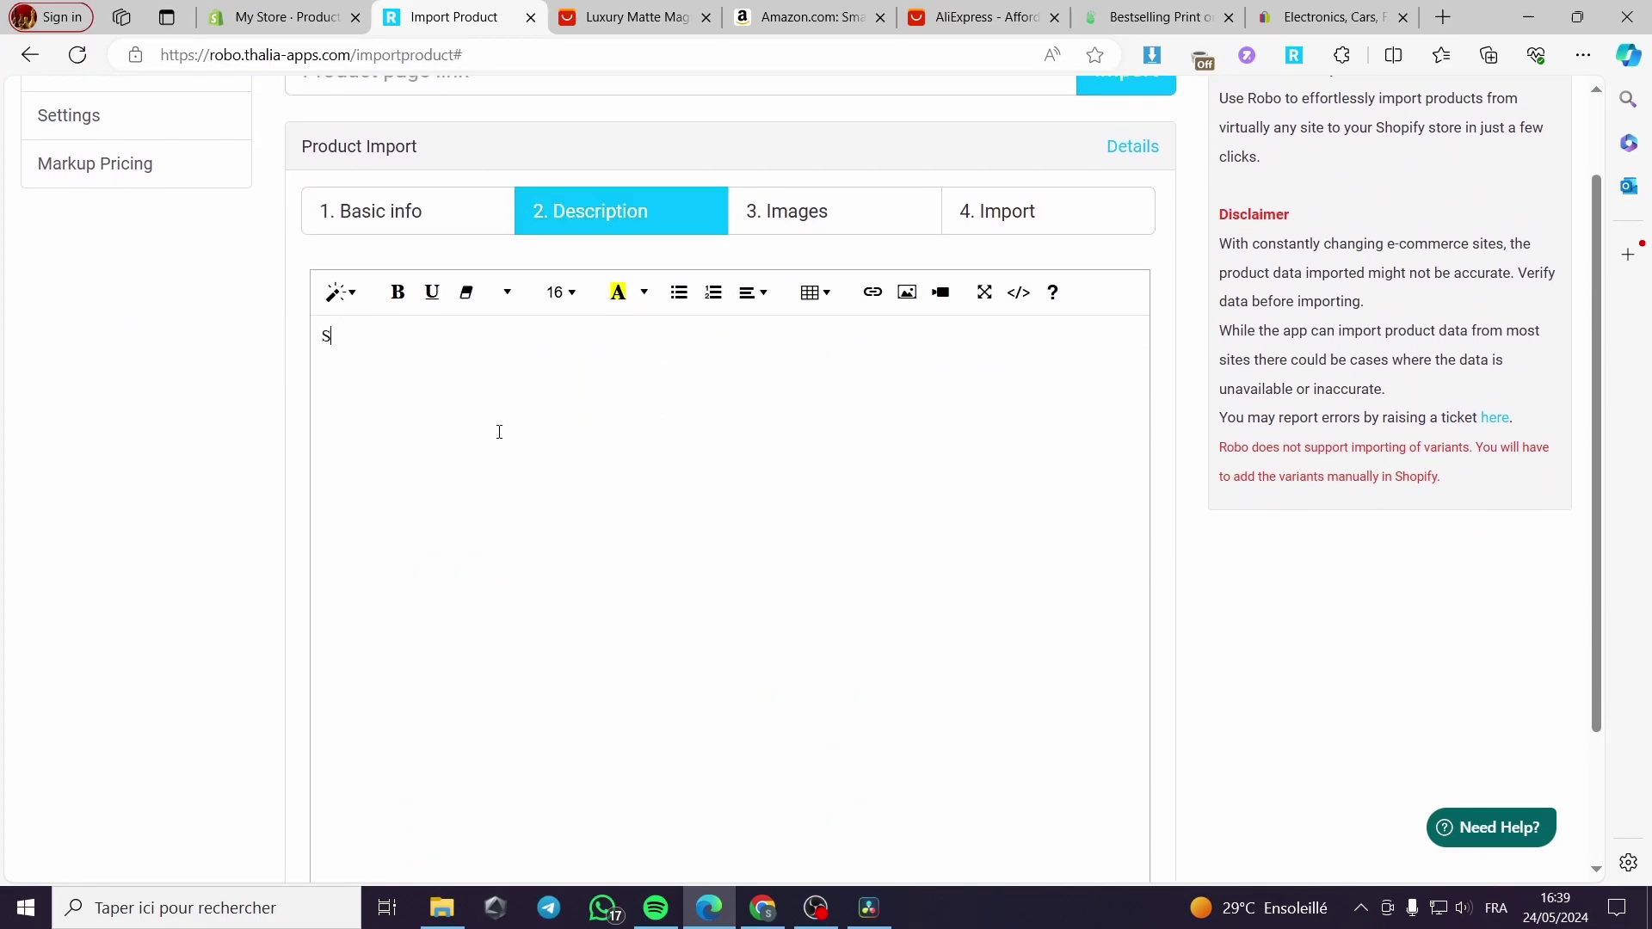
key(BackSpace)
Step: Review the phone case's specifications on its AliExpress page
click(629, 12)
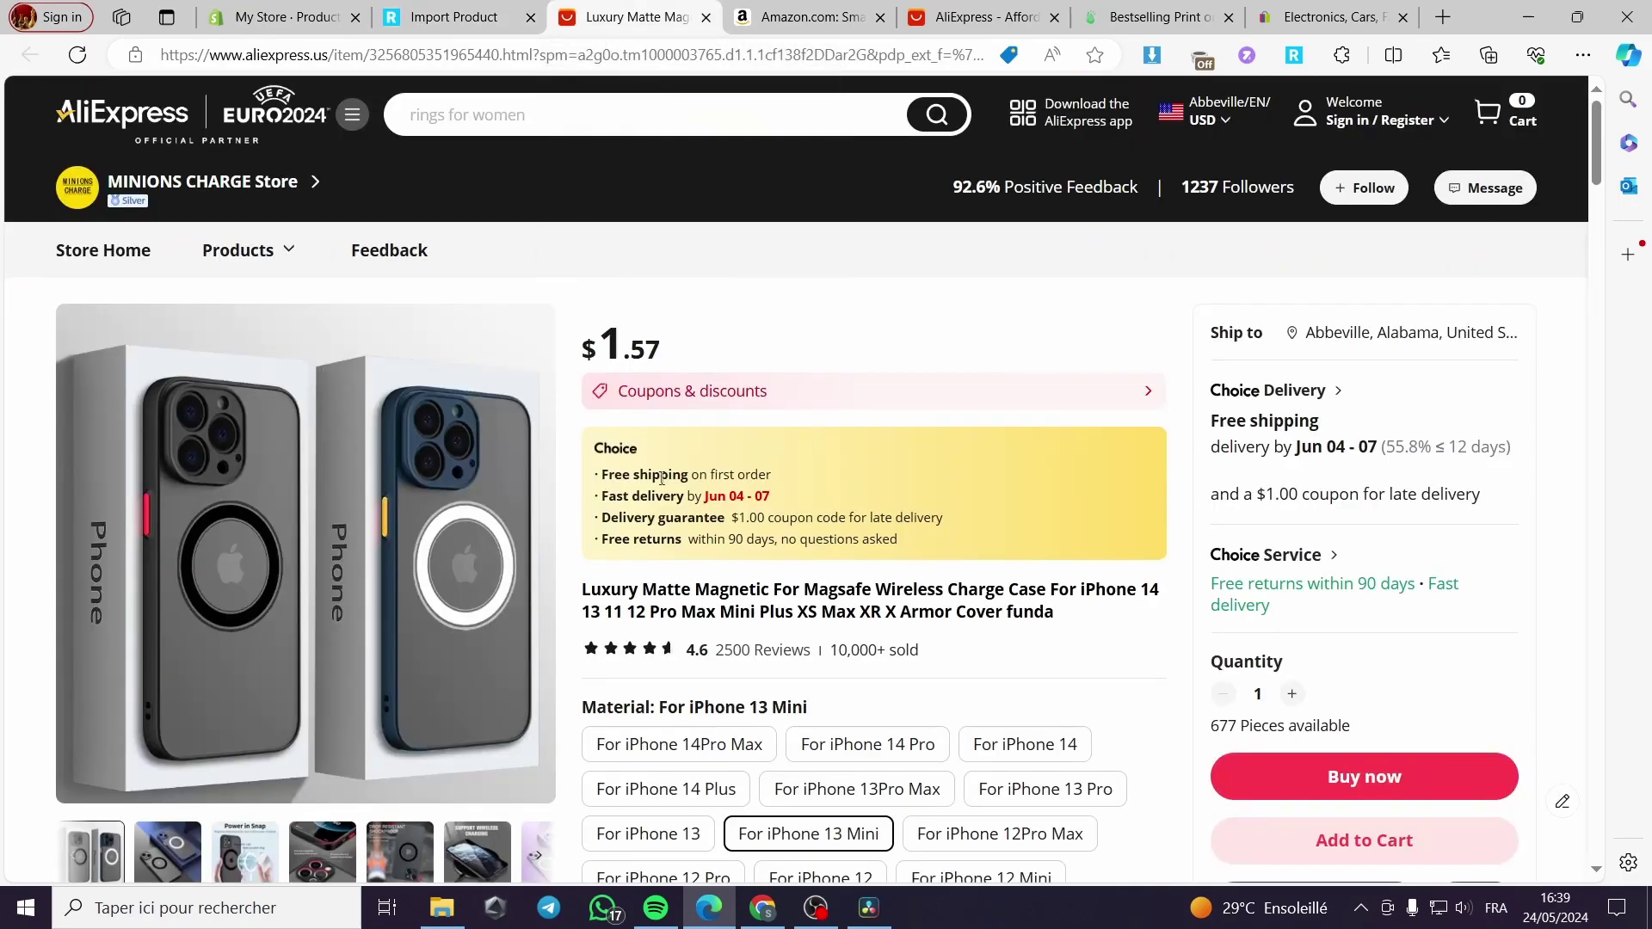
scroll(661, 478, down, 10)
scroll(680, 550, down, 6)
mouse_move(685, 556)
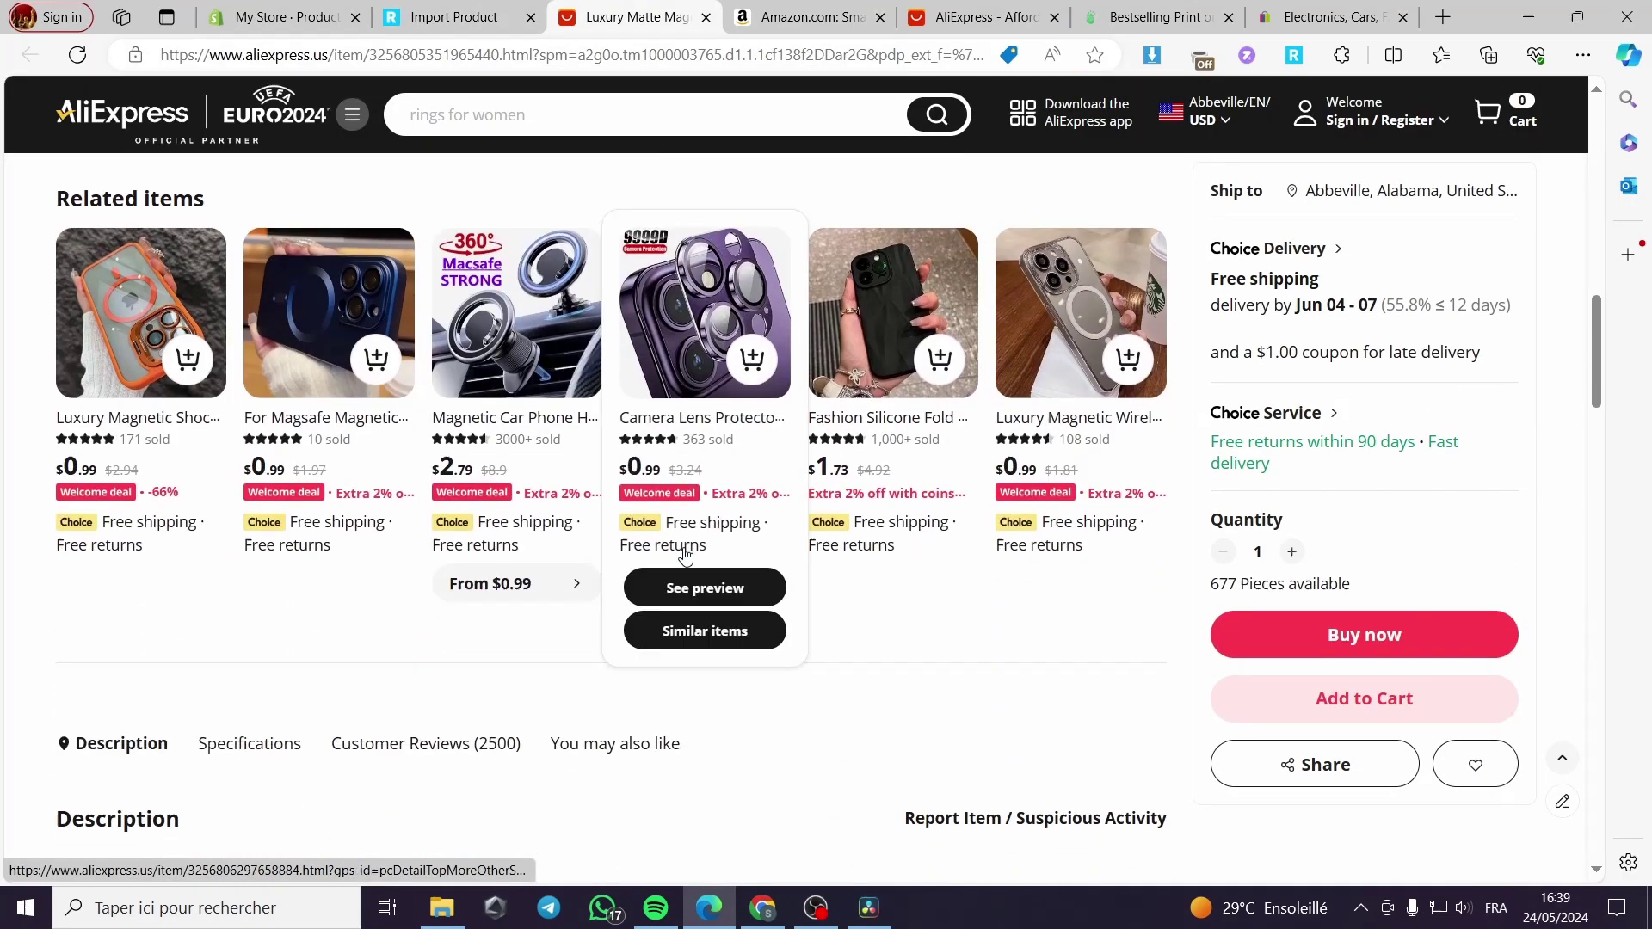
scroll(685, 556, down, 10)
scroll(685, 503, up, 6)
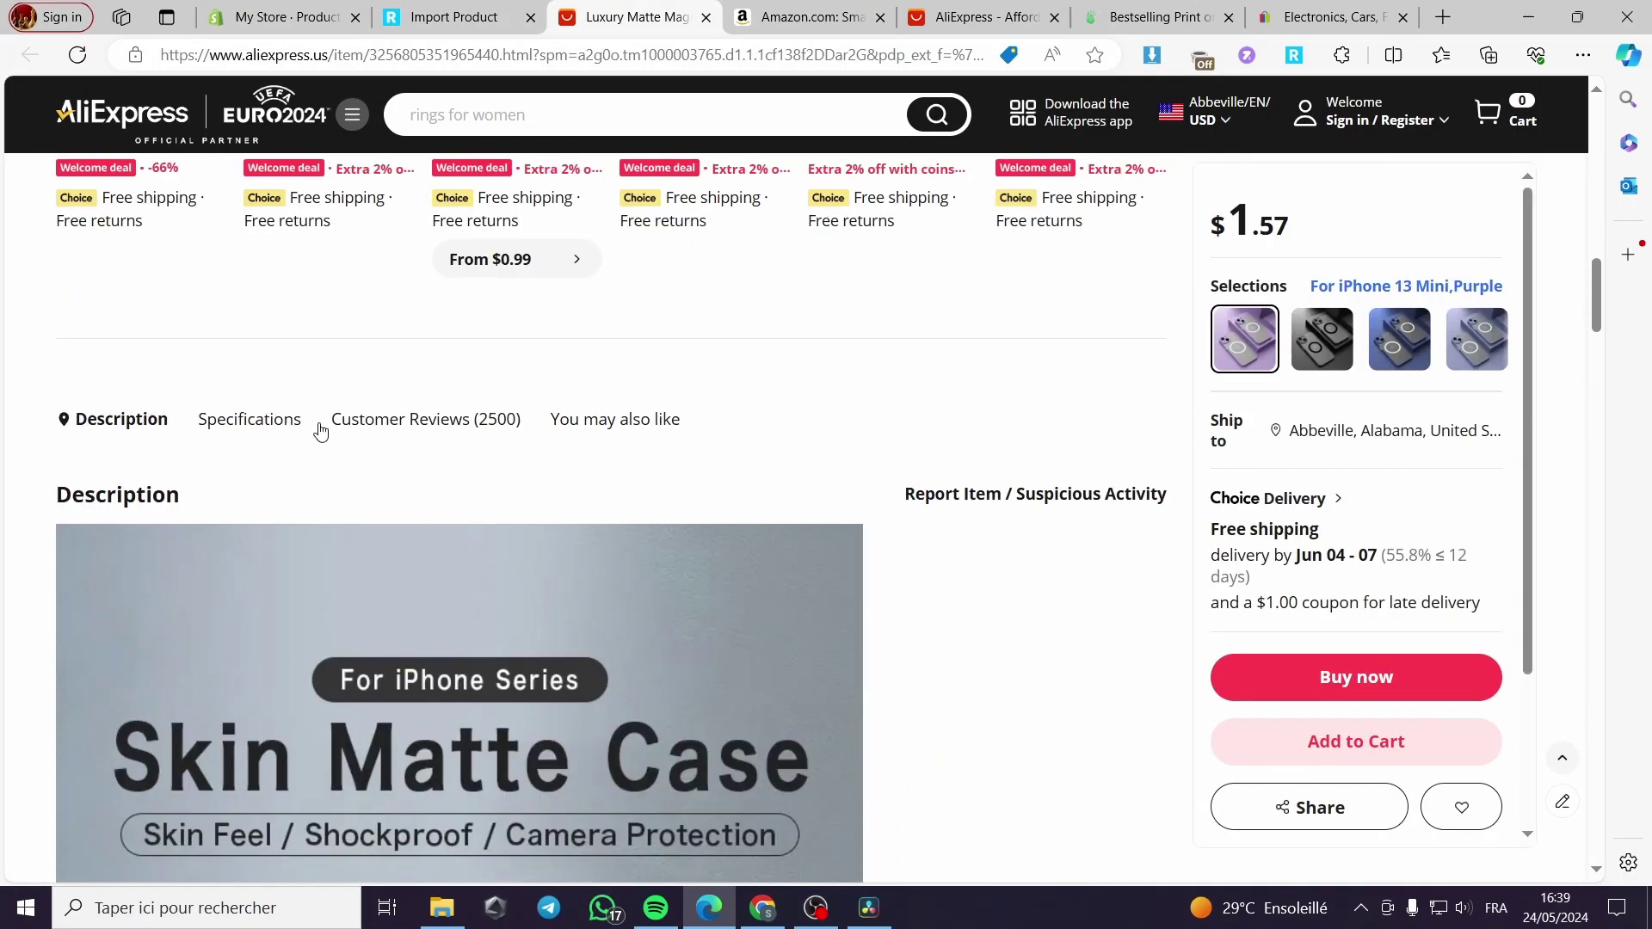
click(294, 430)
scroll(432, 457, down, 2)
scroll(174, 522, up, 5)
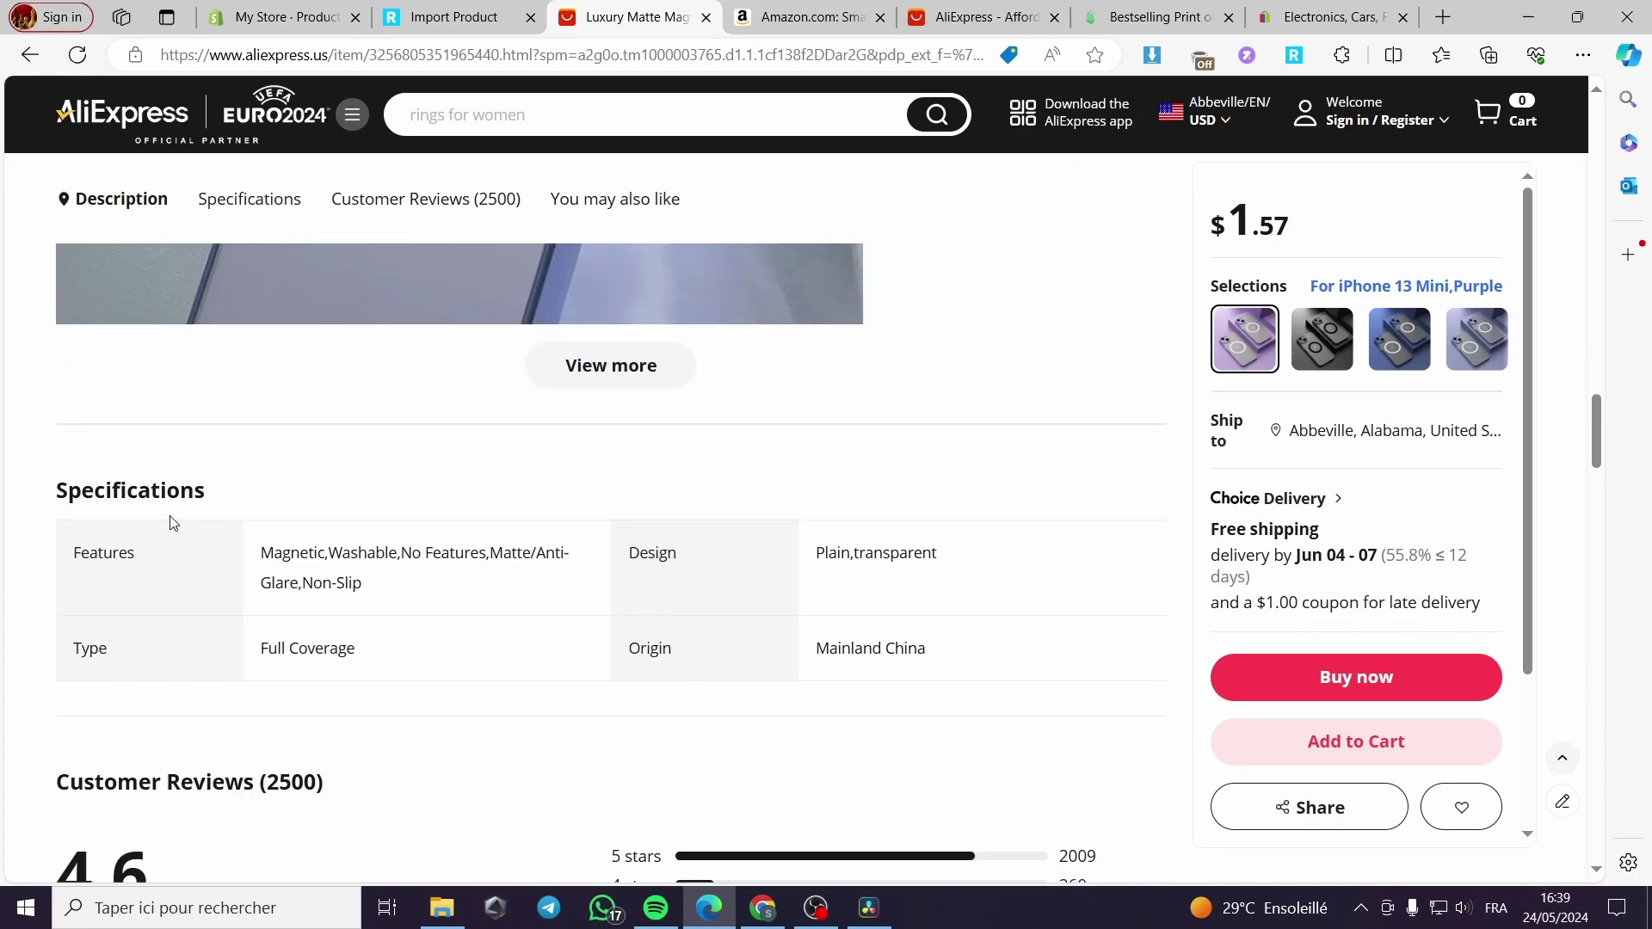
scroll(126, 503, up, 10)
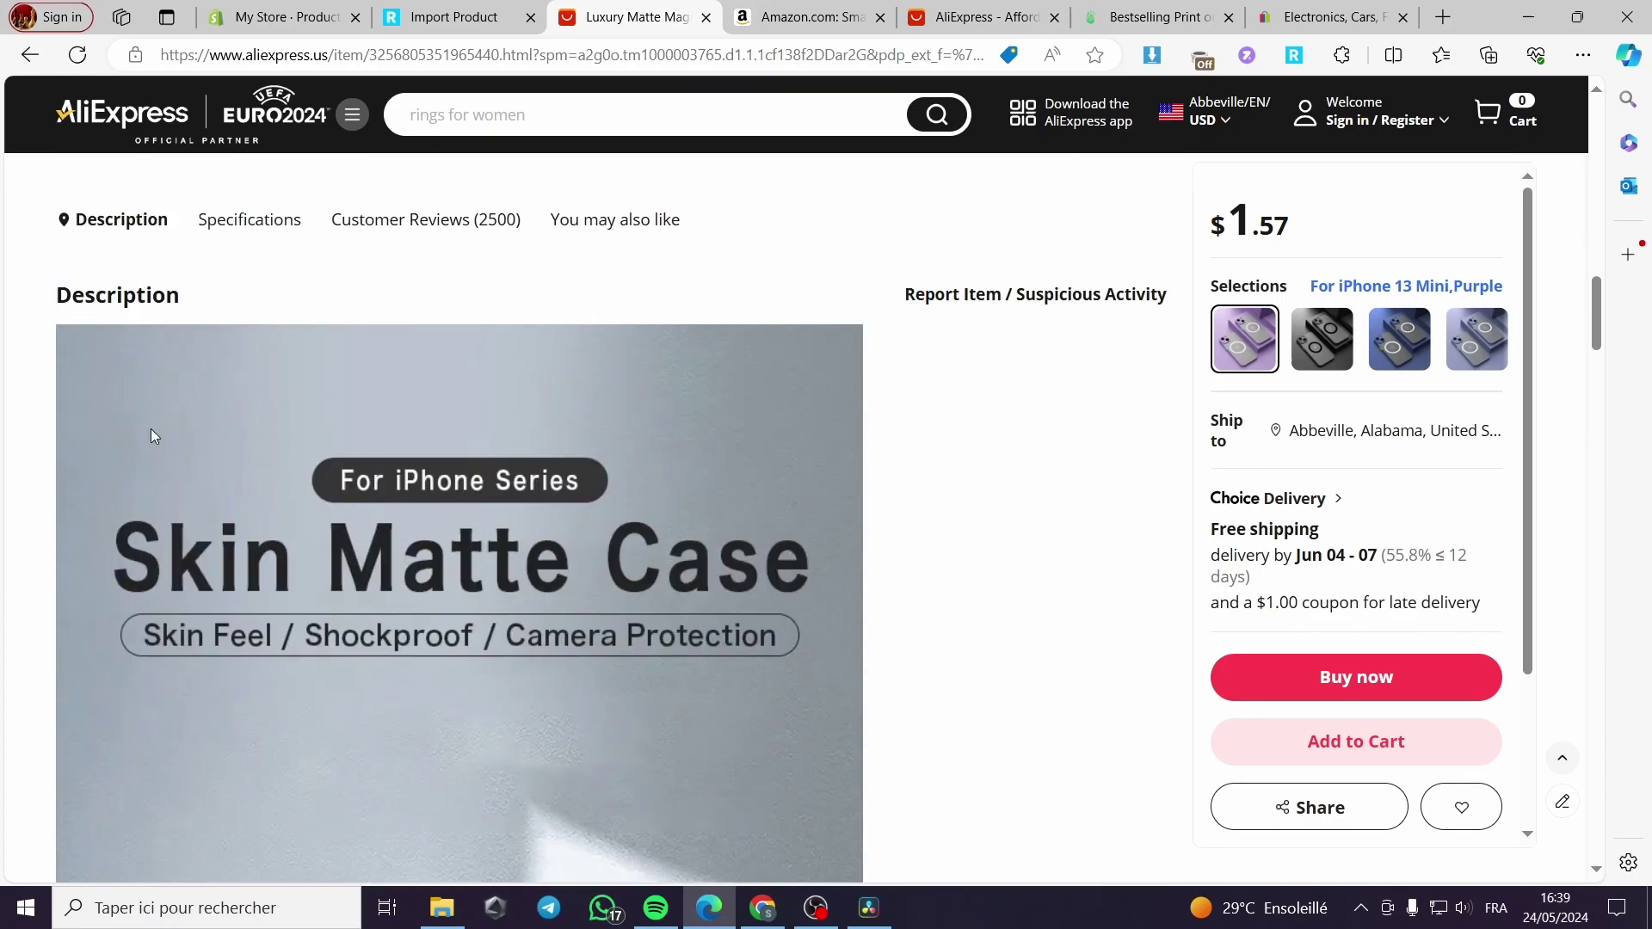
scroll(601, 533, down, 15)
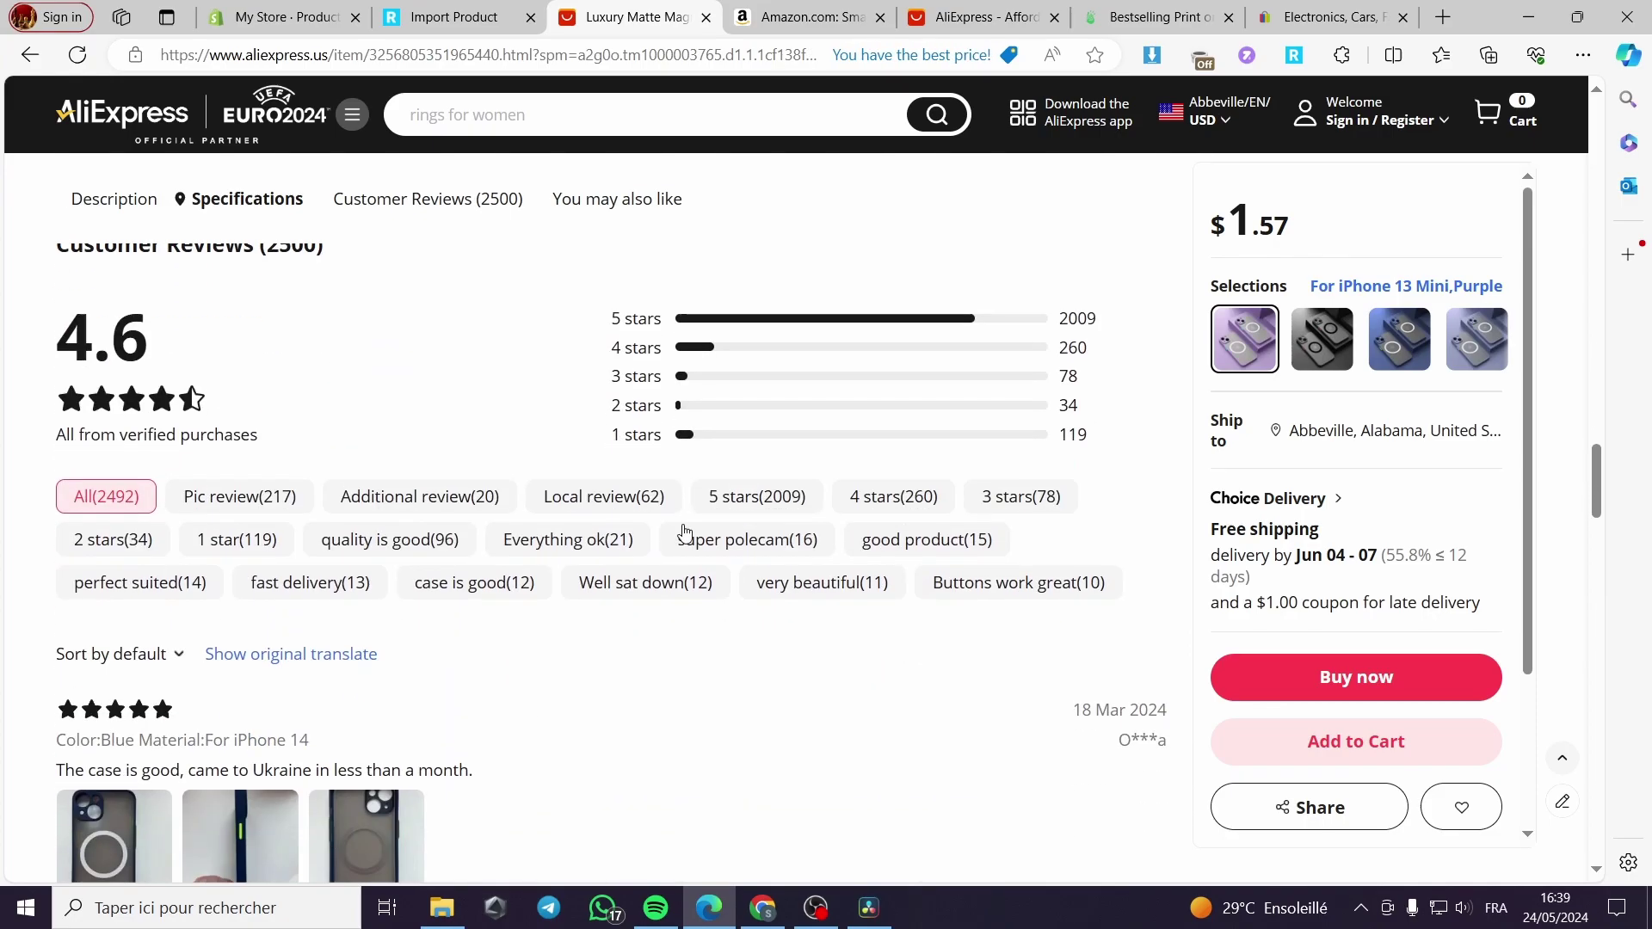
scroll(683, 527, down, 6)
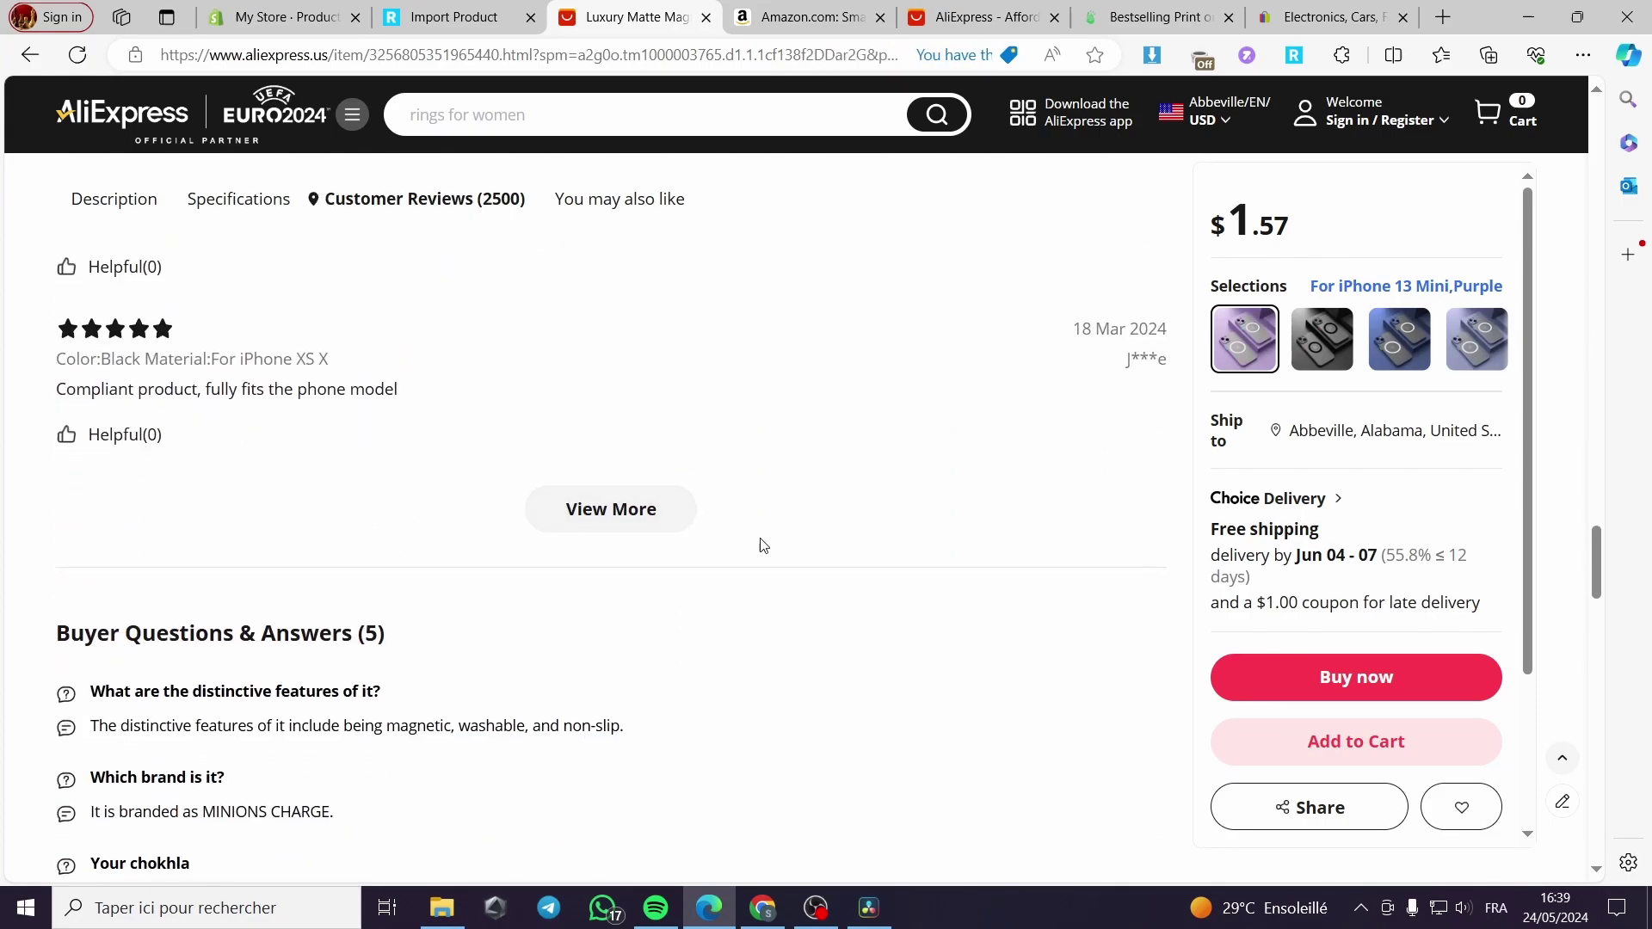
scroll(761, 545, up, 1)
scroll(761, 545, up, 15)
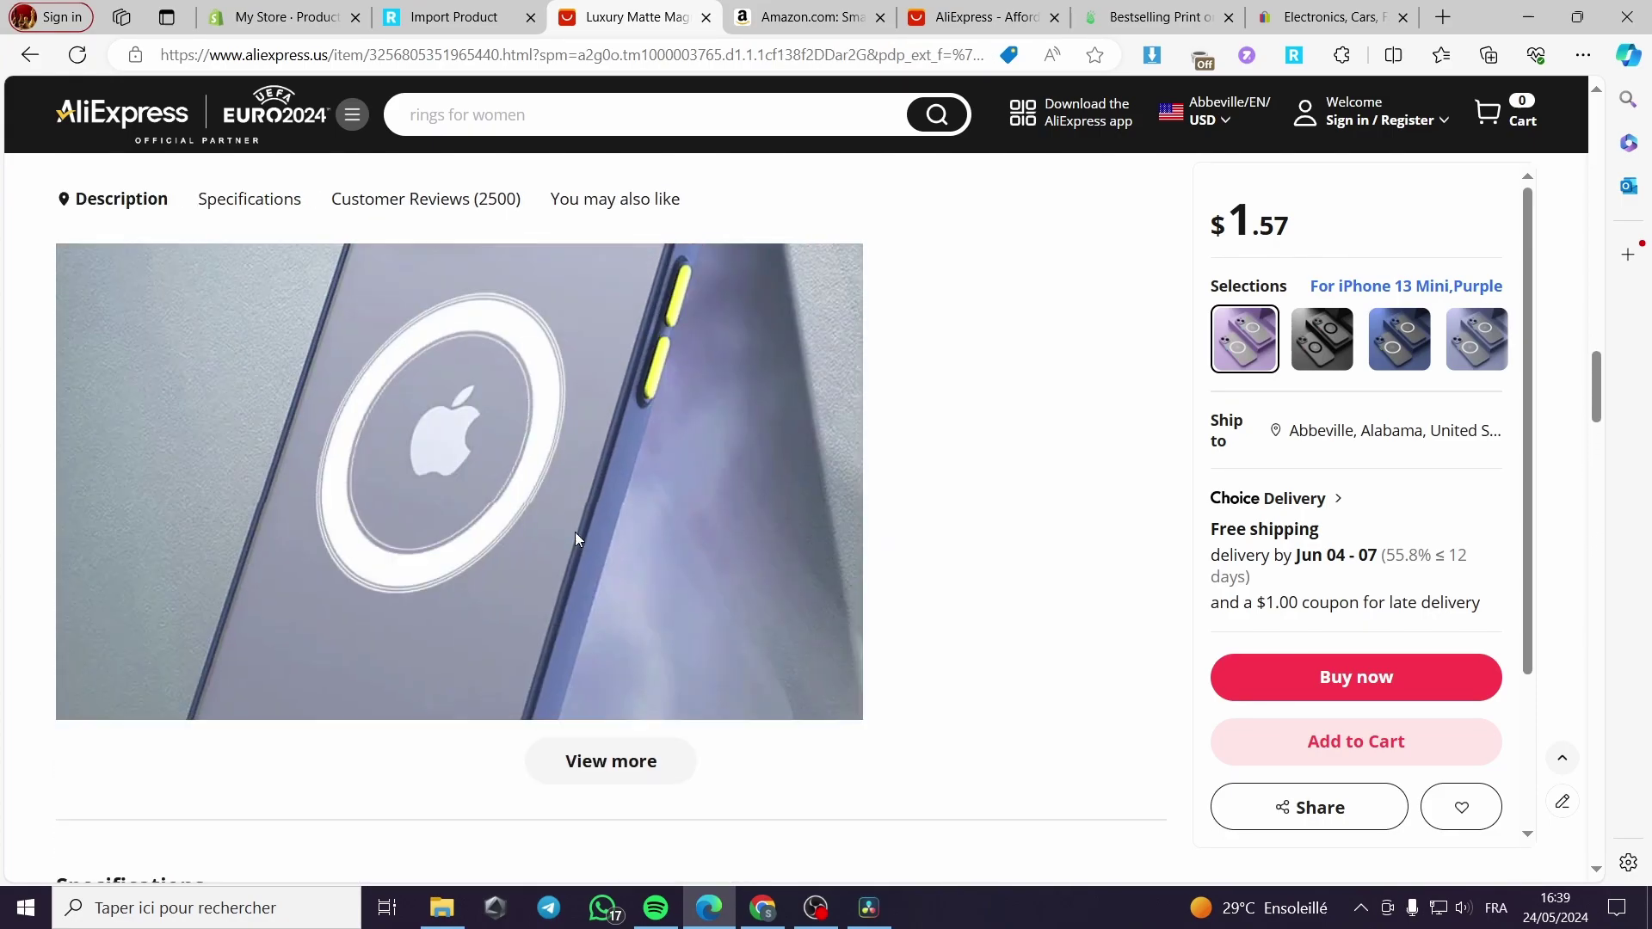
scroll(774, 527, up, 5)
Step: Back in the importer, select all the phone case images in the Images step
click(800, 18)
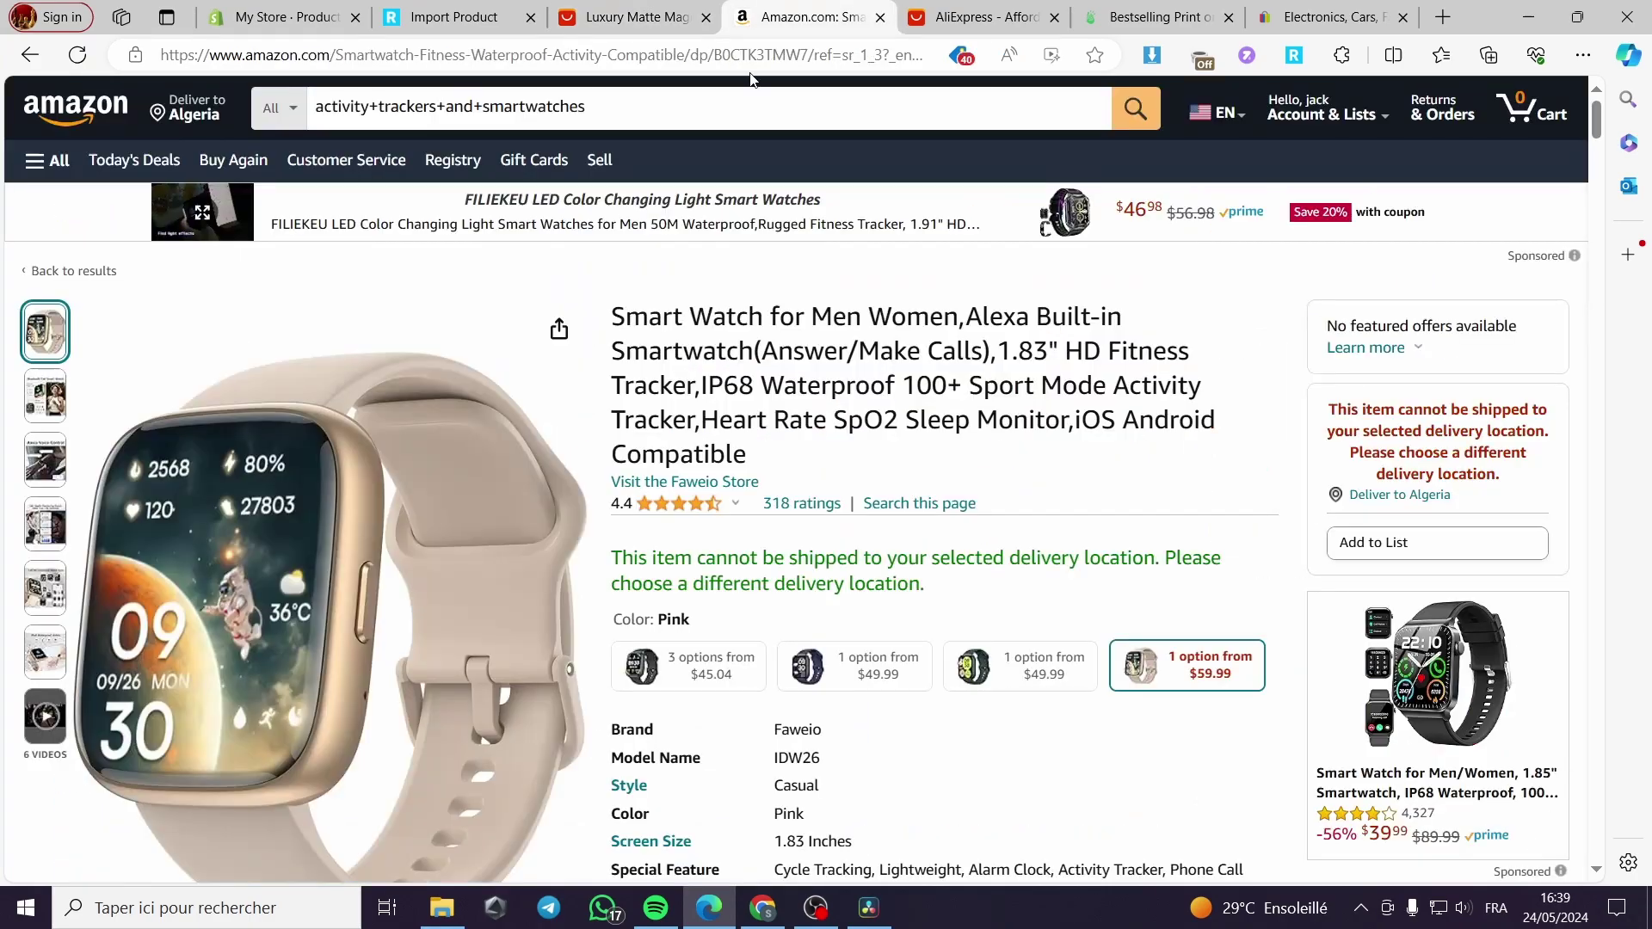
click(453, 17)
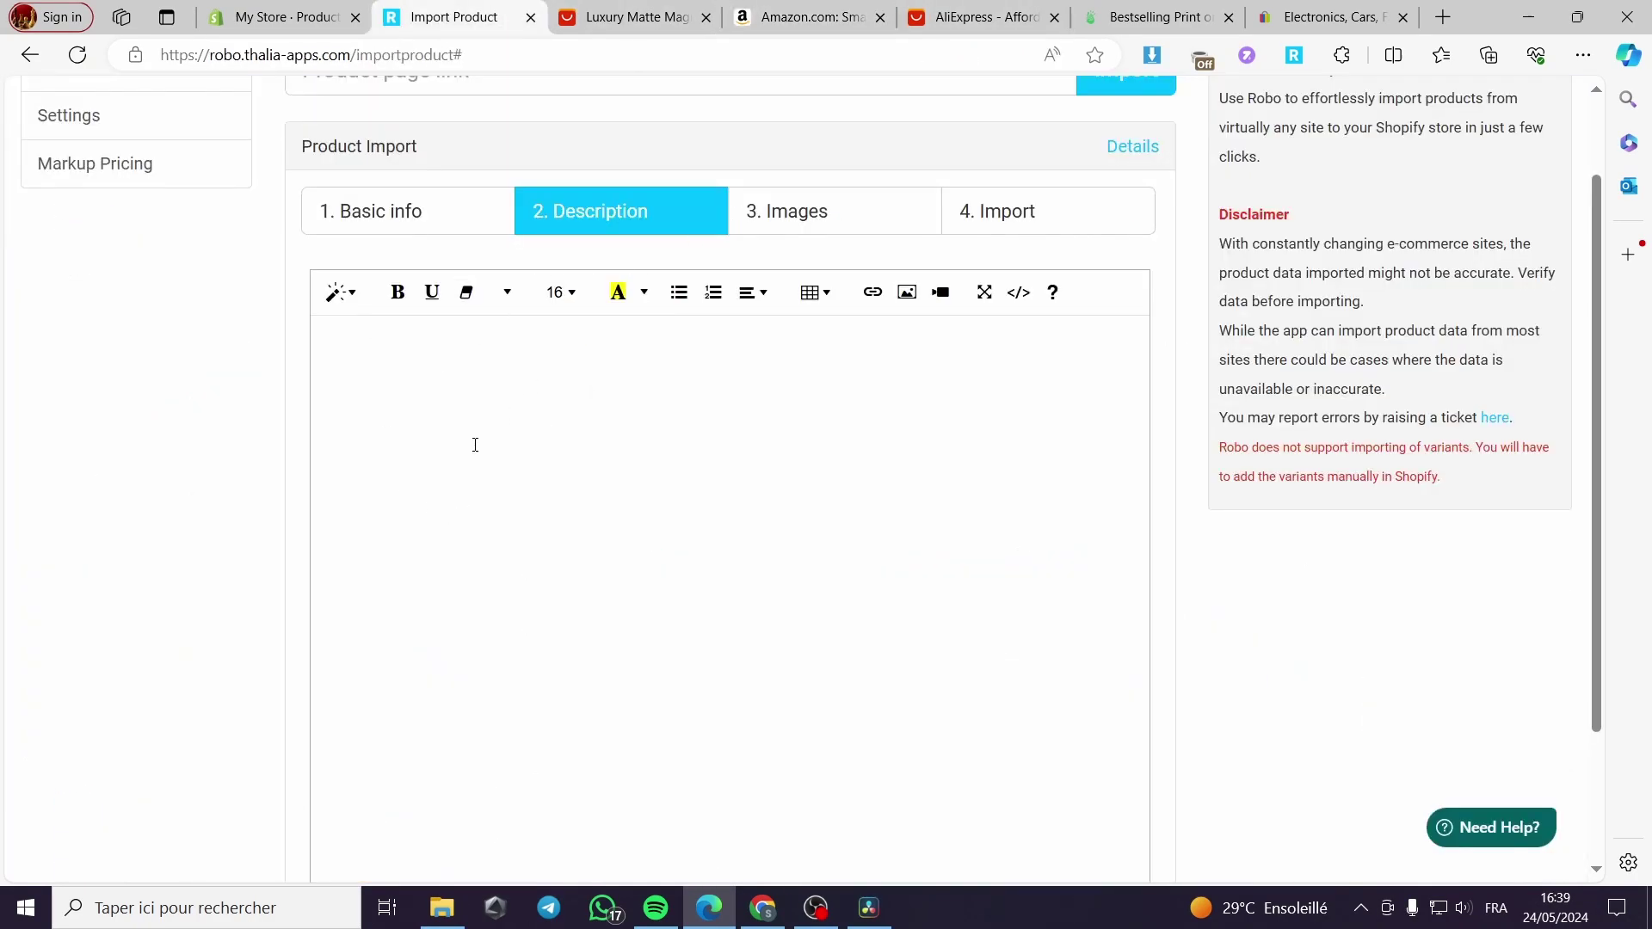
click(855, 212)
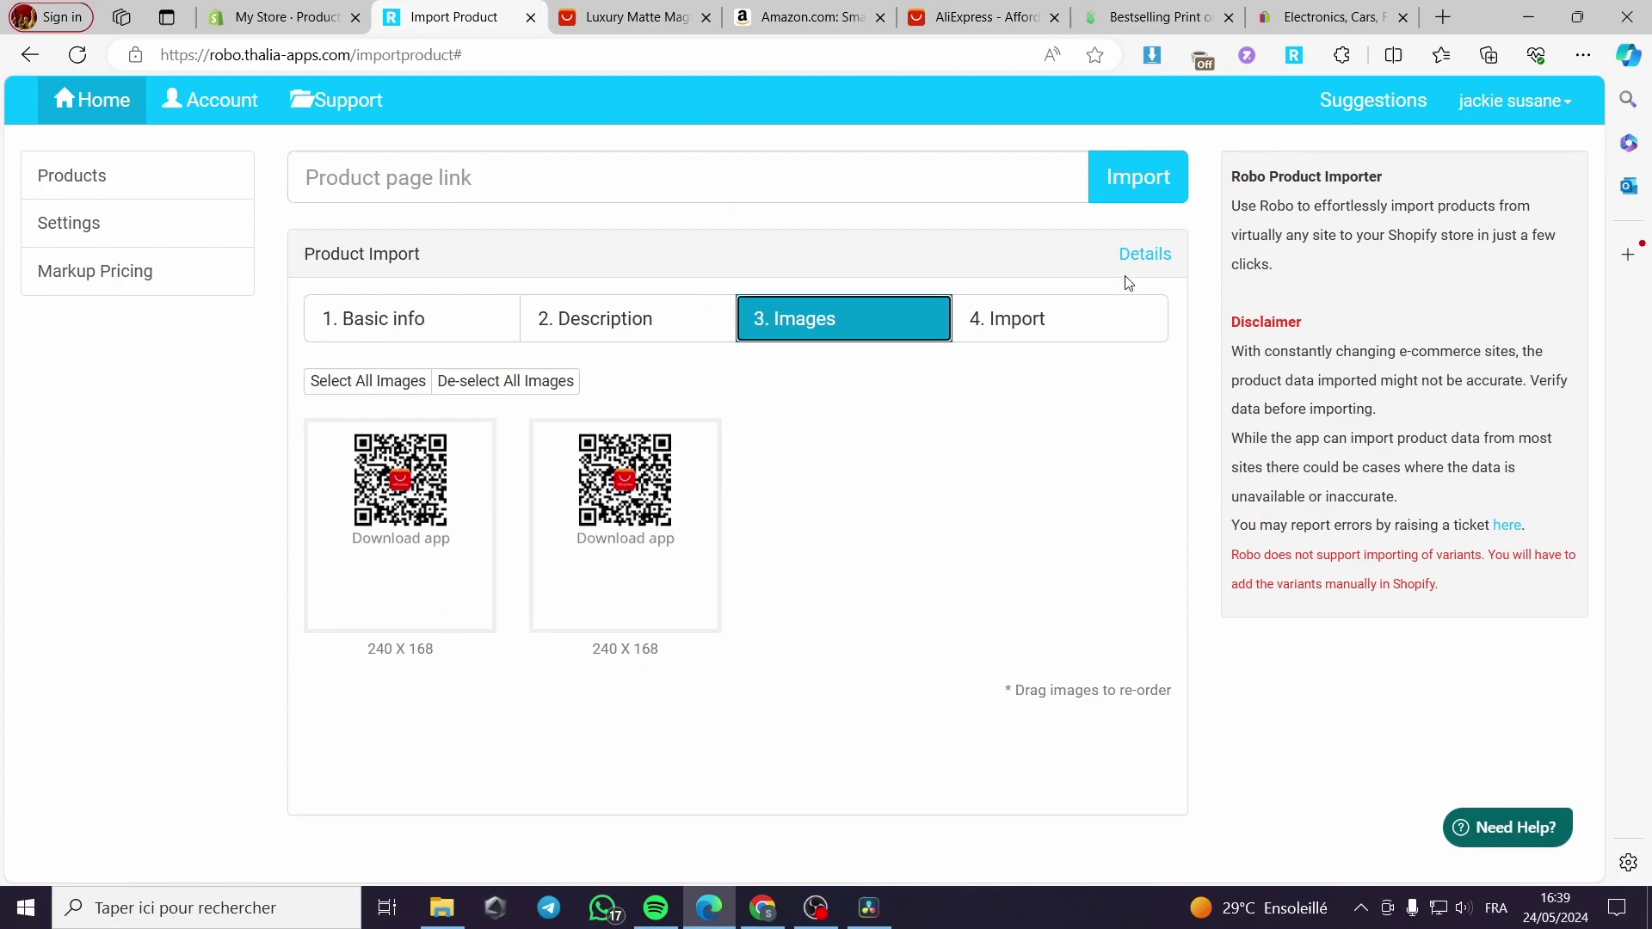
click(379, 382)
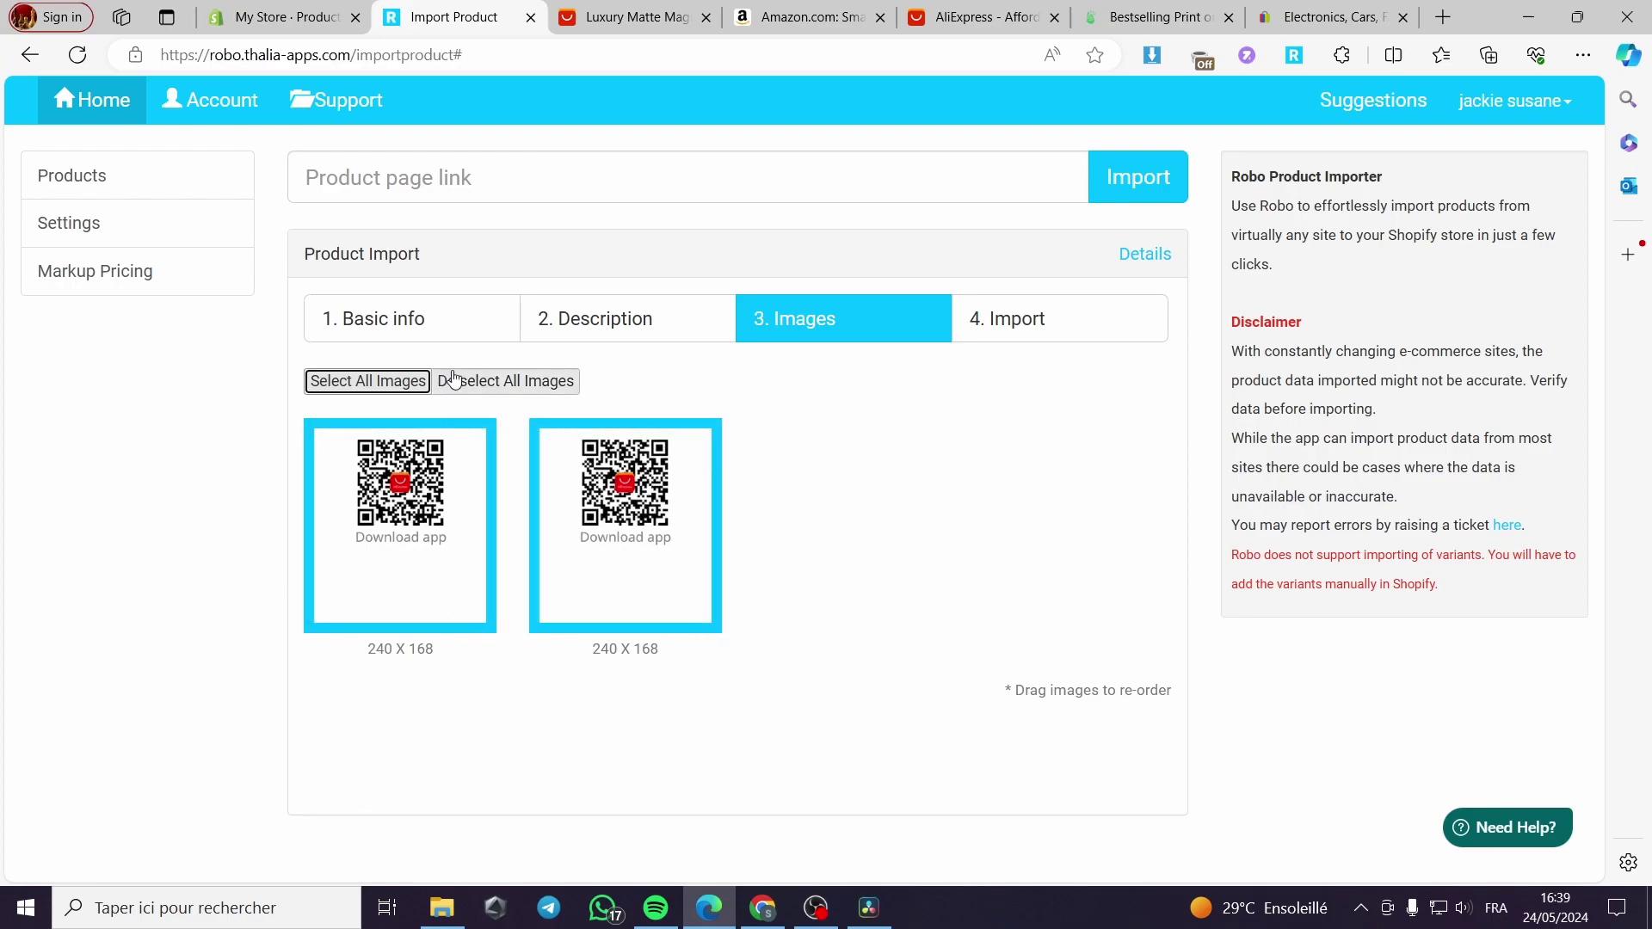
Step: Switch over to the Printify Bestsellers catalog
click(902, 12)
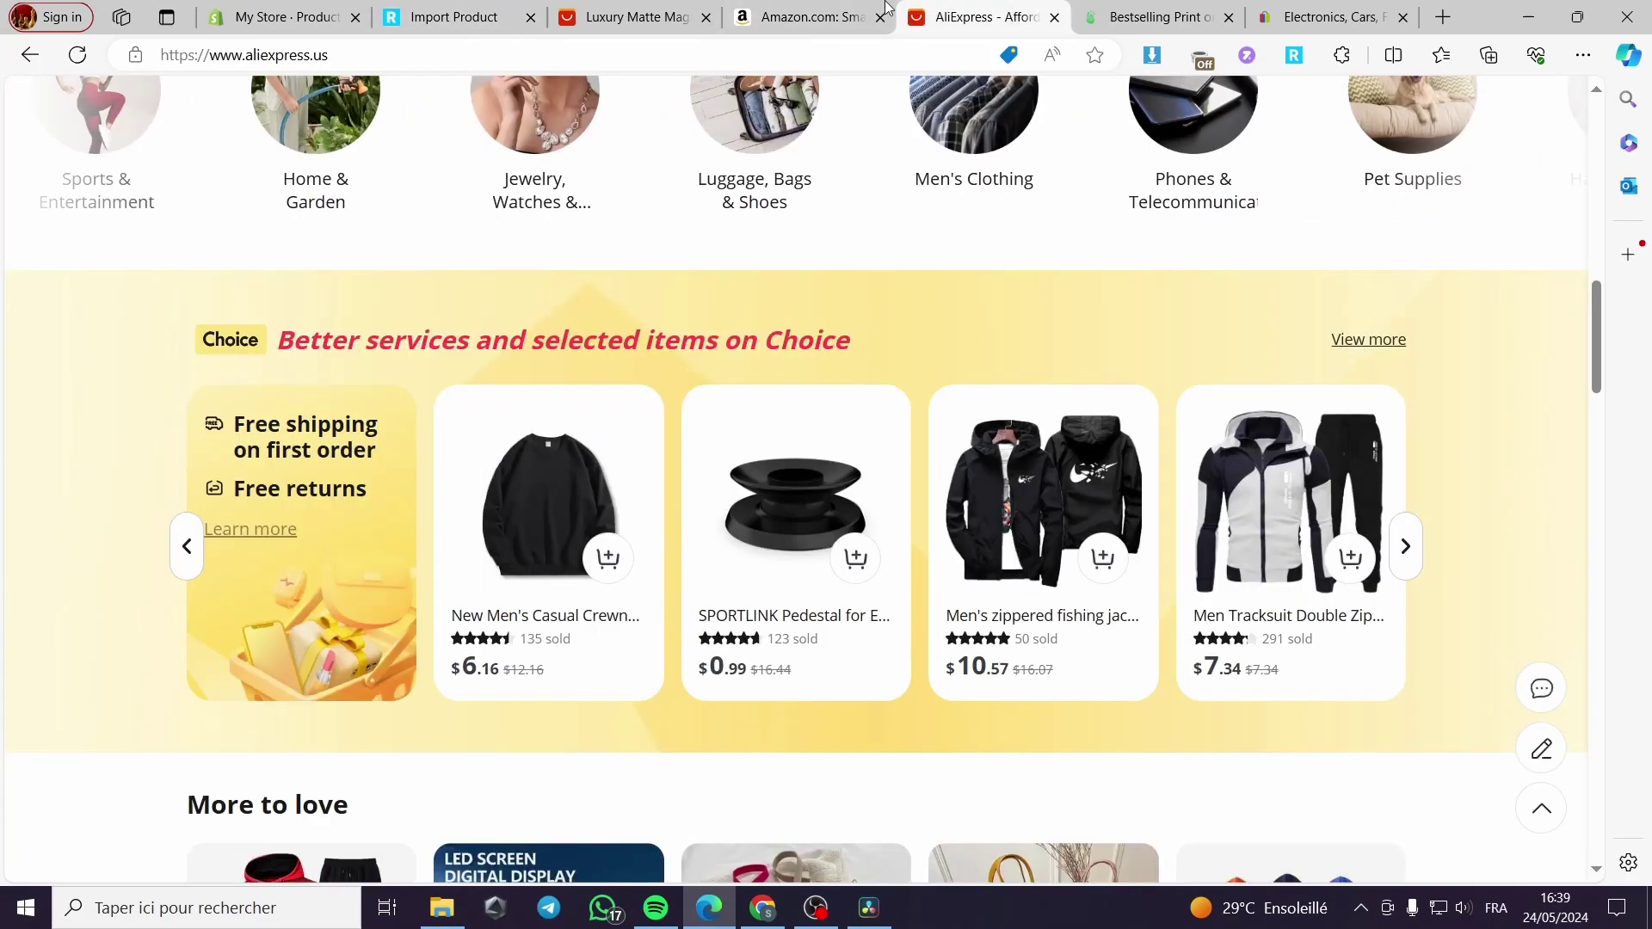
click(630, 14)
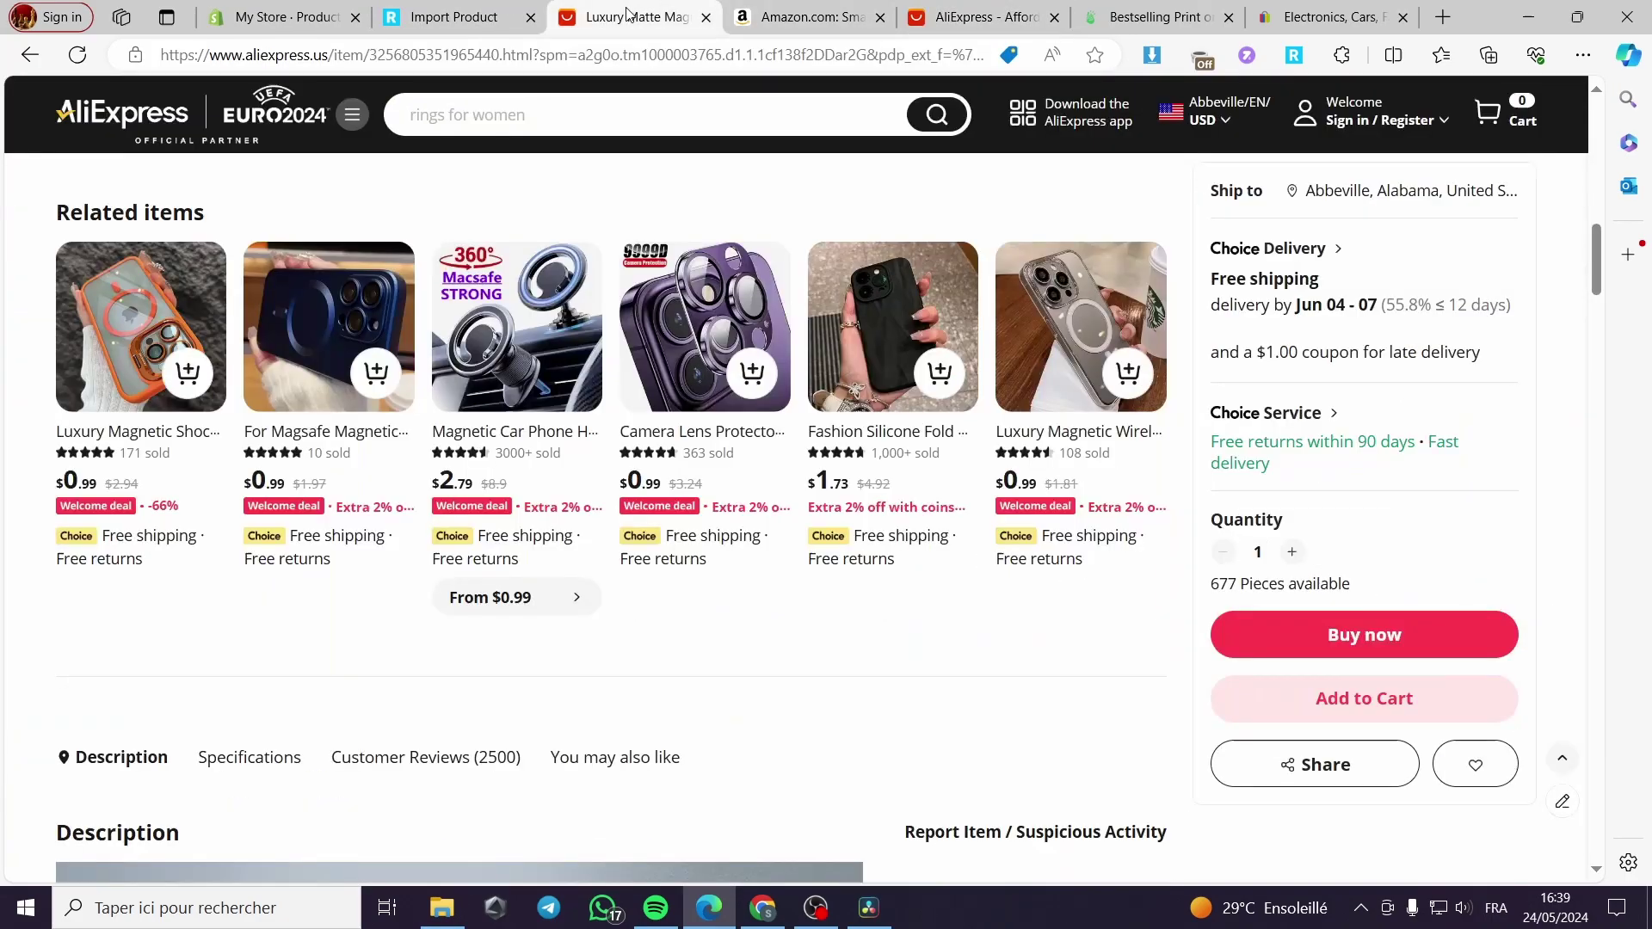
click(1099, 9)
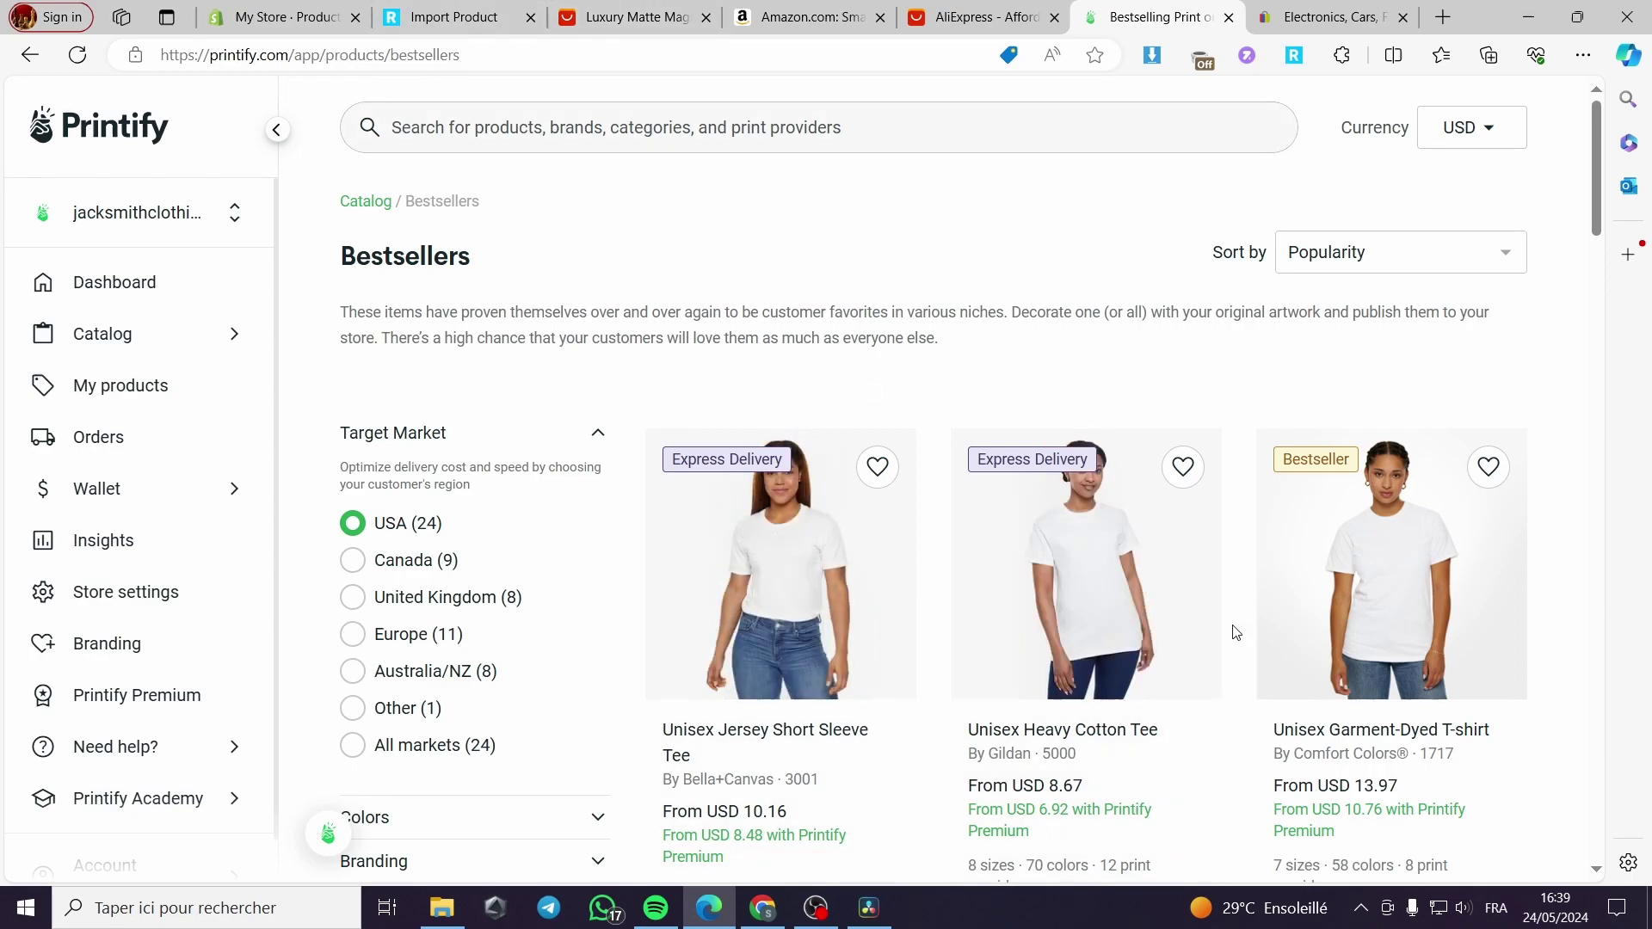
Step: Open the Printify crewneck sweatshirt page and copy its web address
scroll(1237, 633, down, 7)
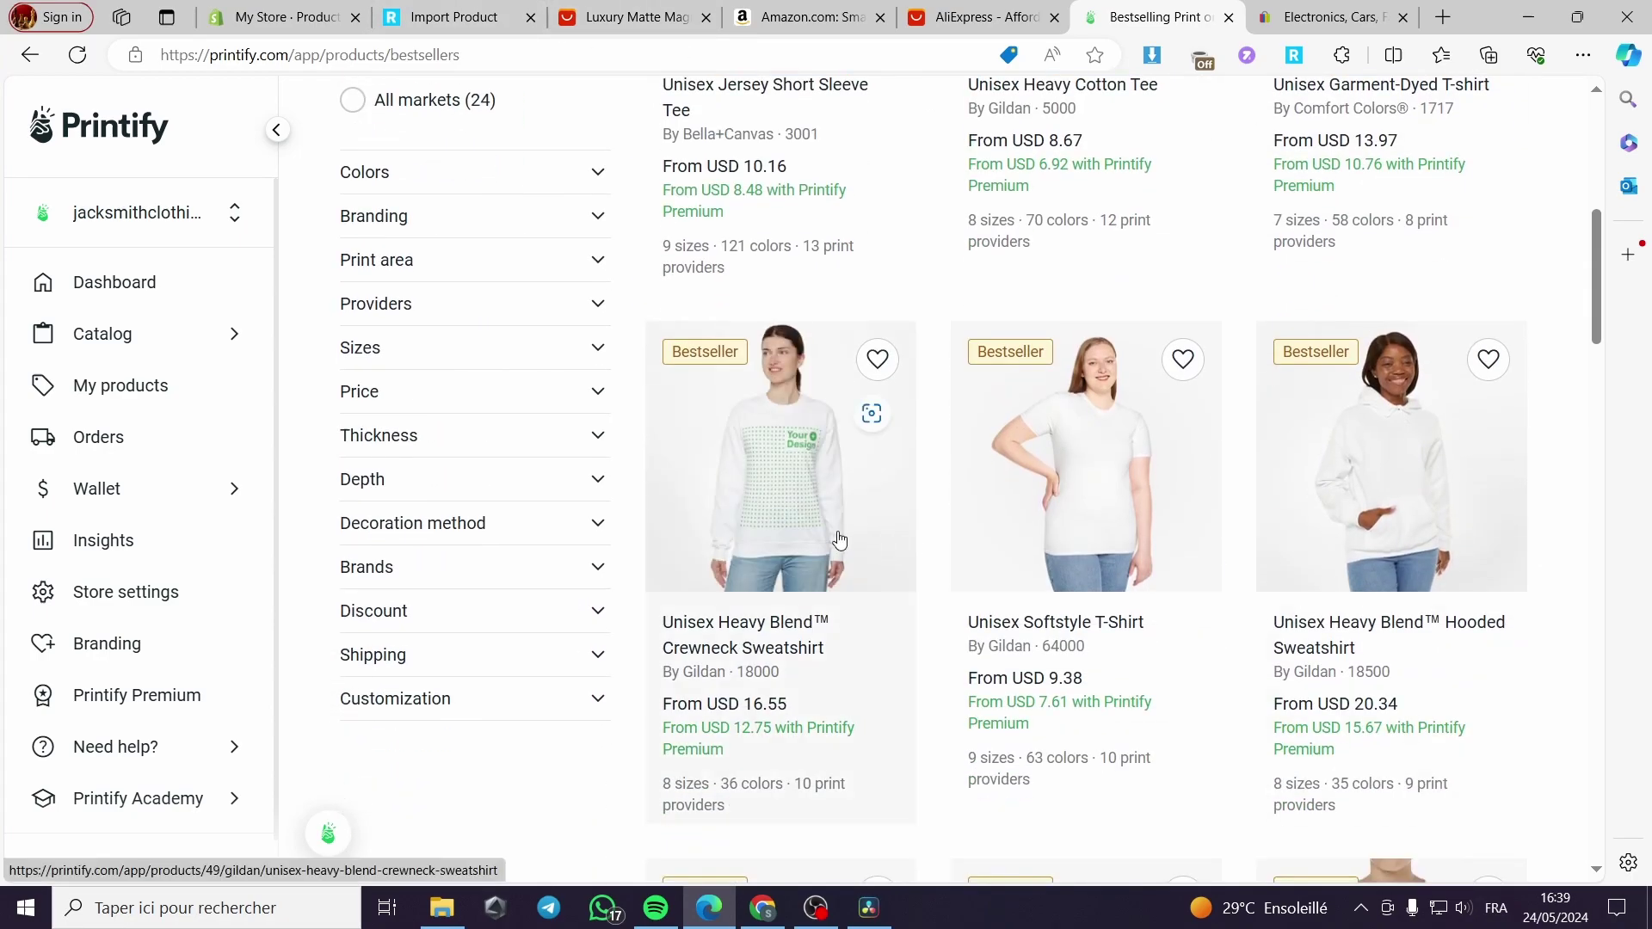
click(852, 534)
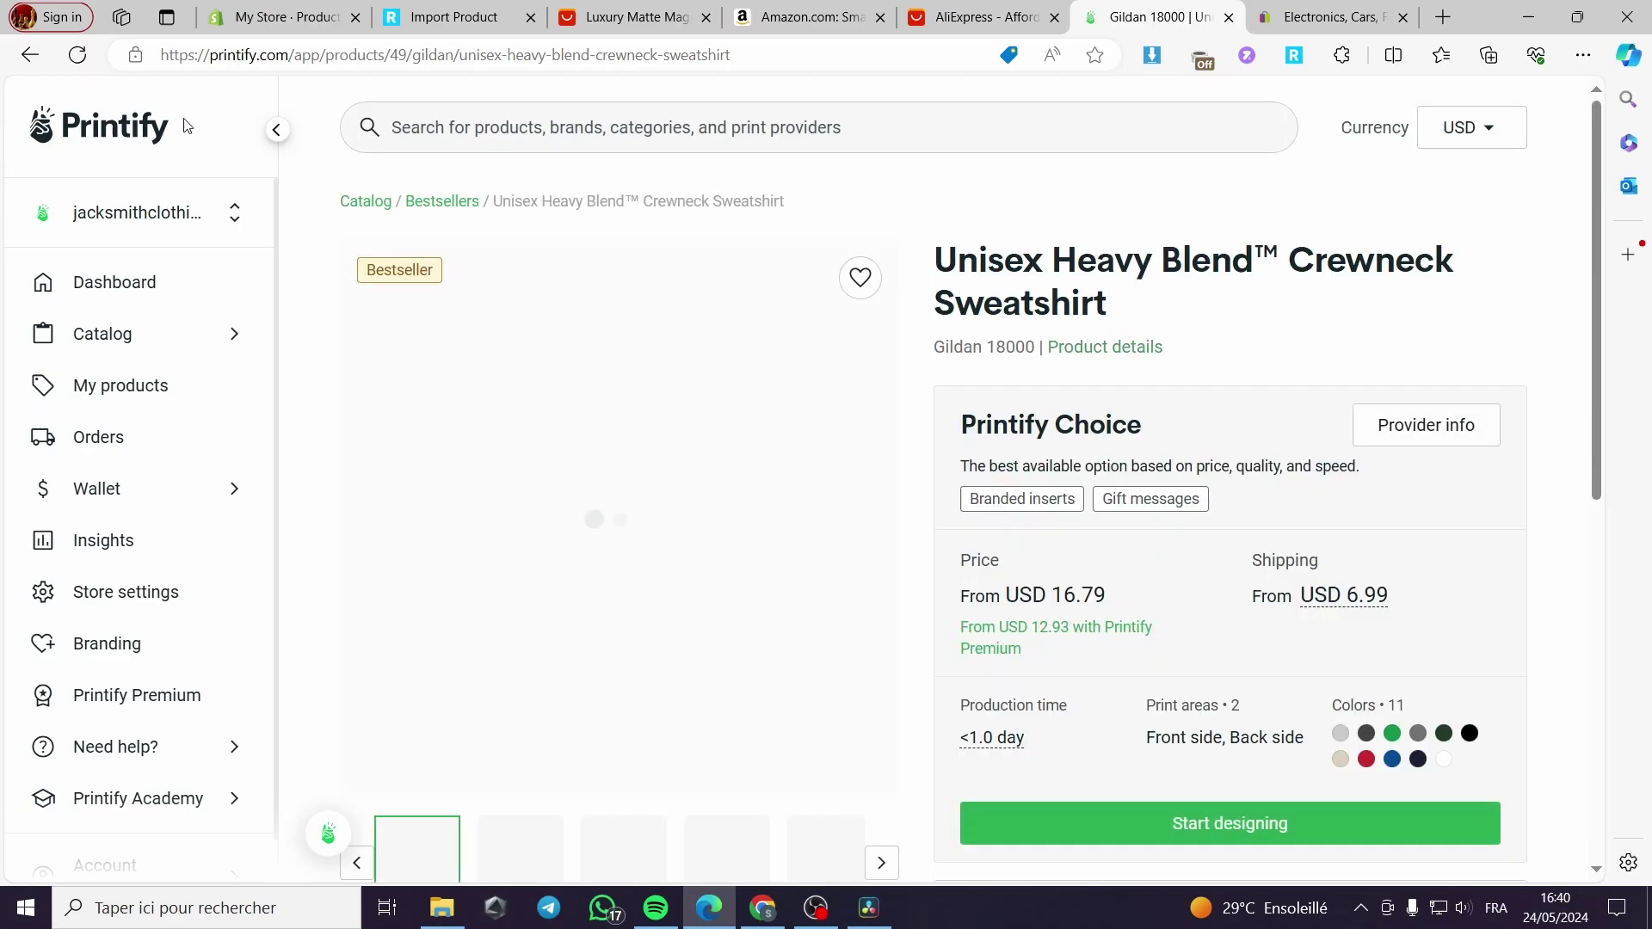
click(702, 54)
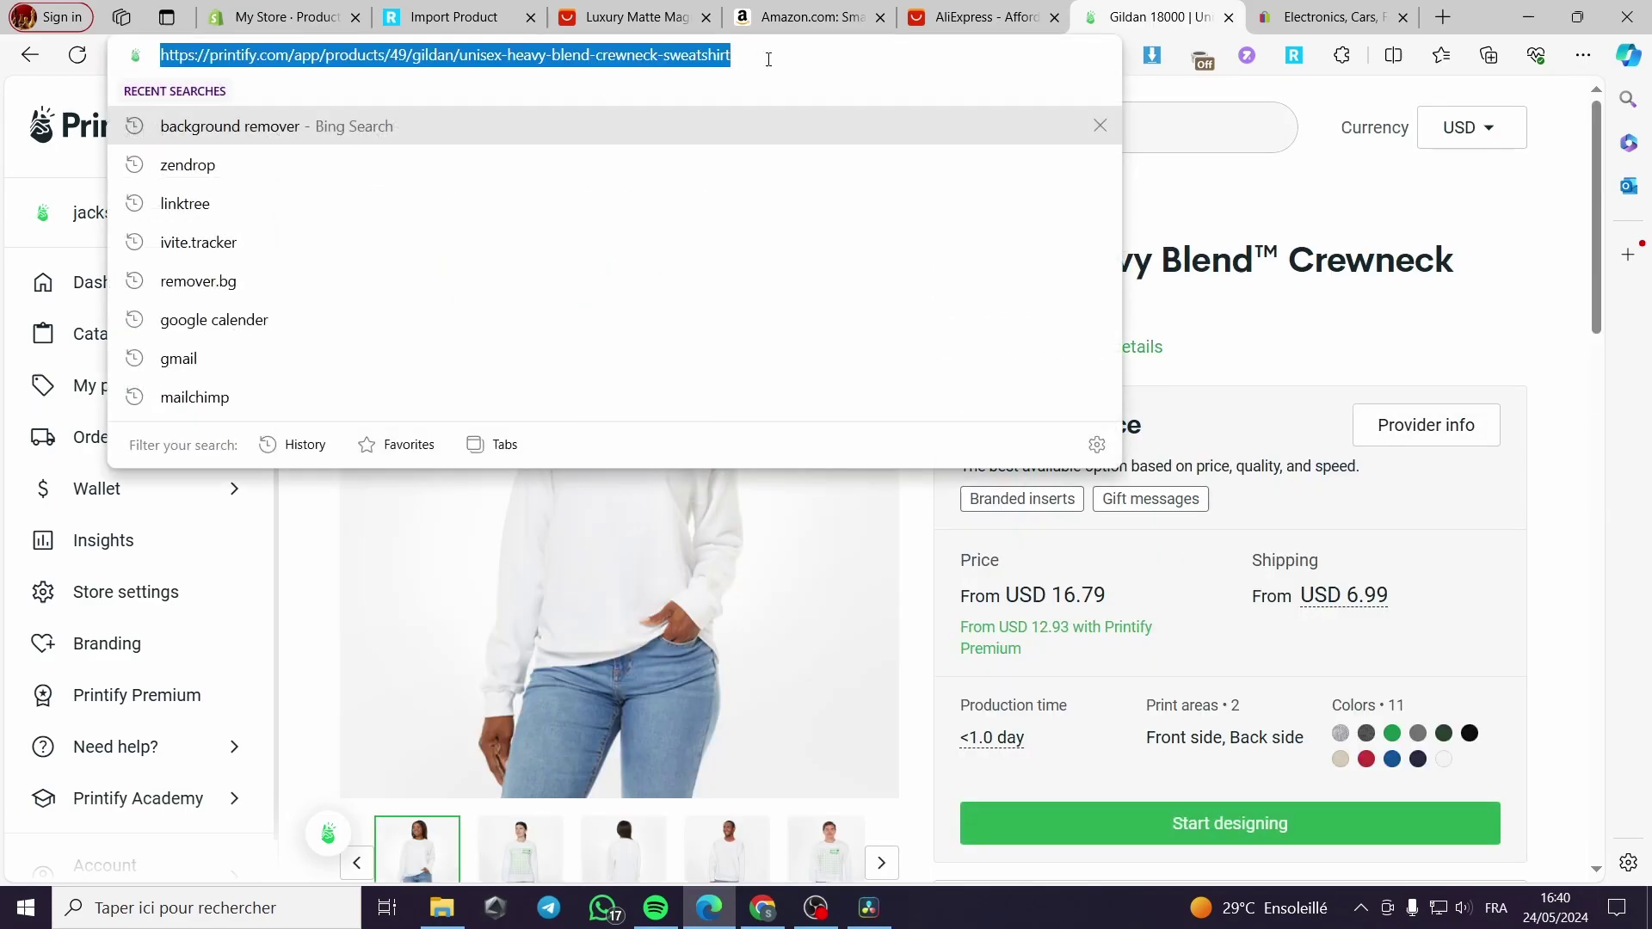
key(ctrl+c)
Step: Paste the sweatshirt link into Robo's Product page link field and import it
click(448, 16)
click(520, 179)
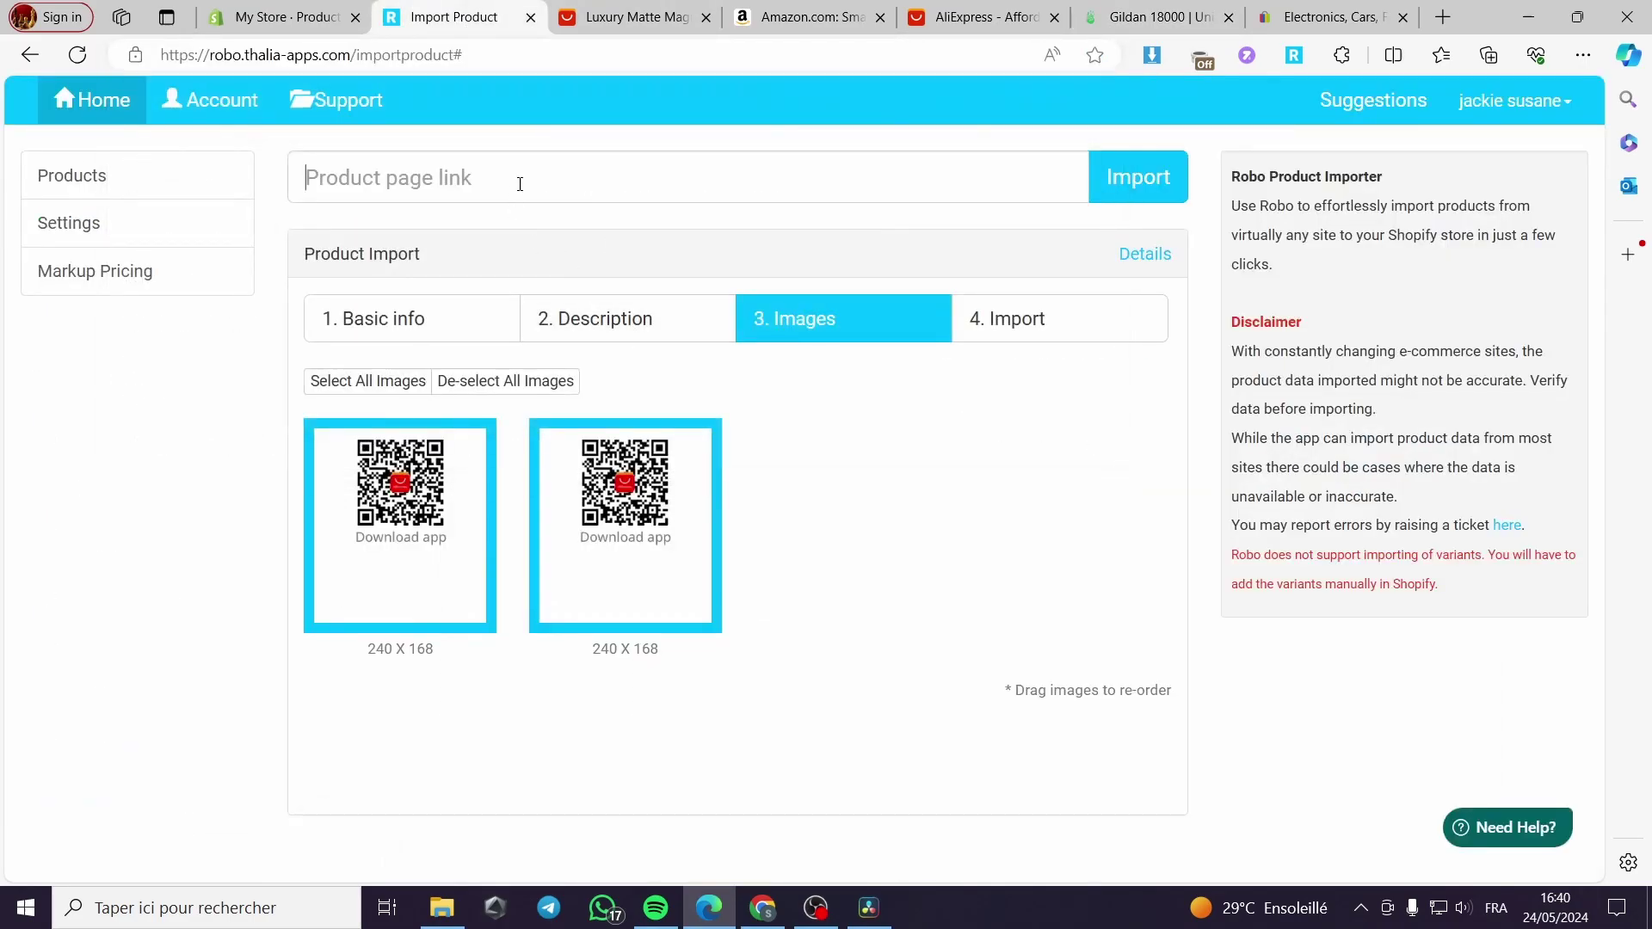
key(ctrl+v)
click(1136, 179)
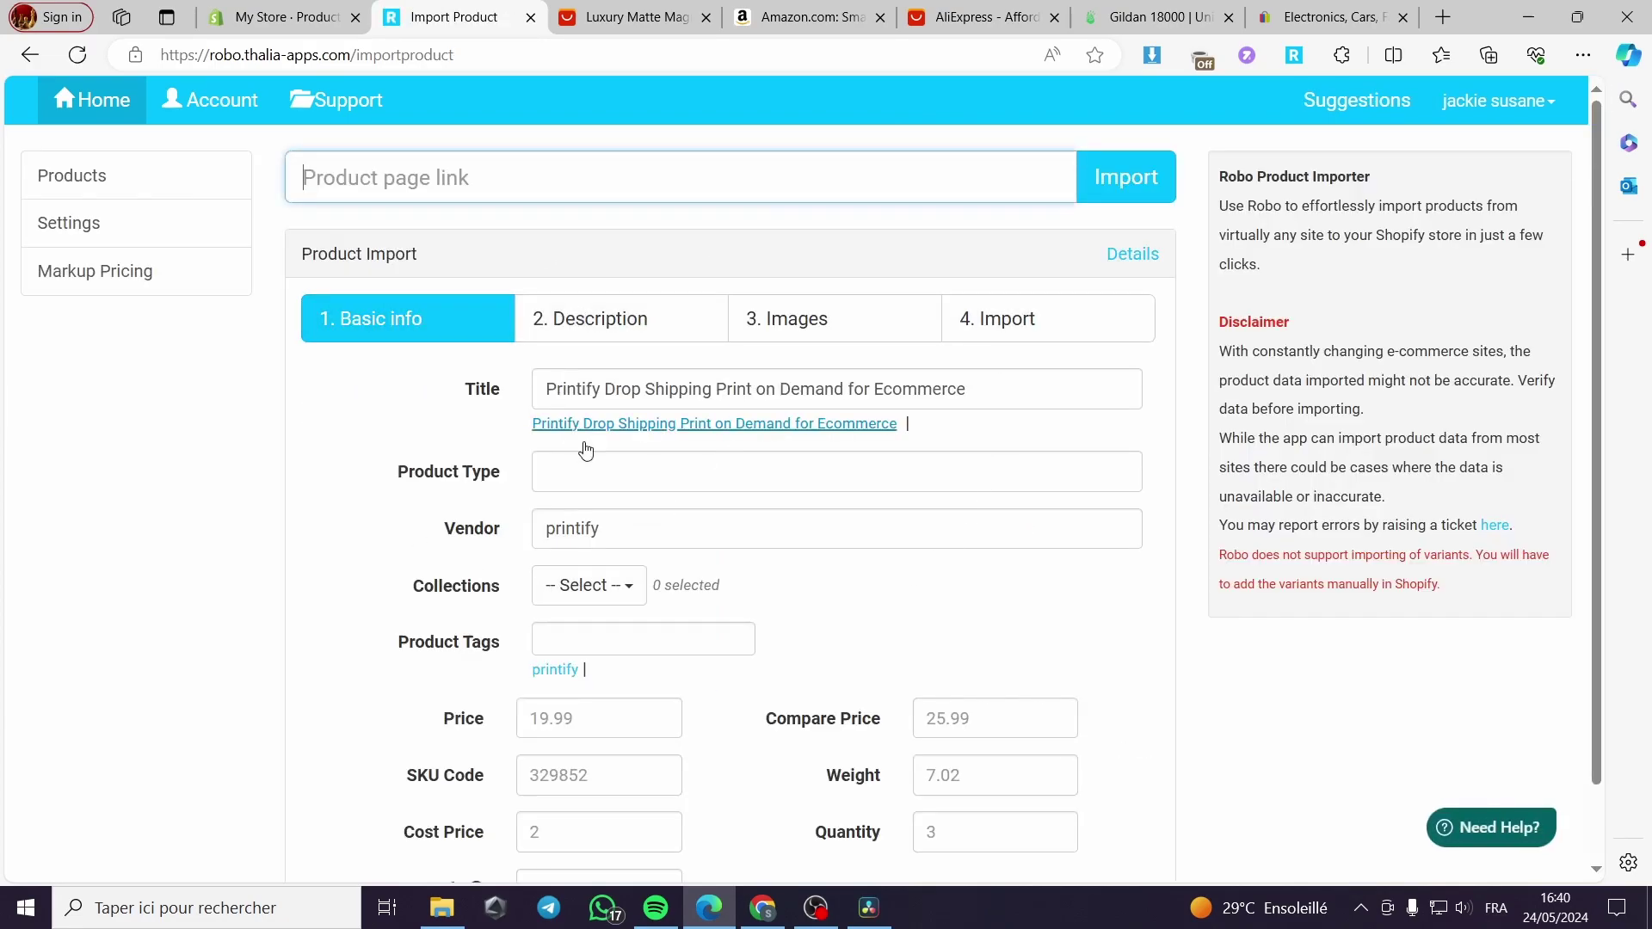
Step: Set the sweatshirt's price to 20 and compare price to 25
scroll(482, 365, down, 1)
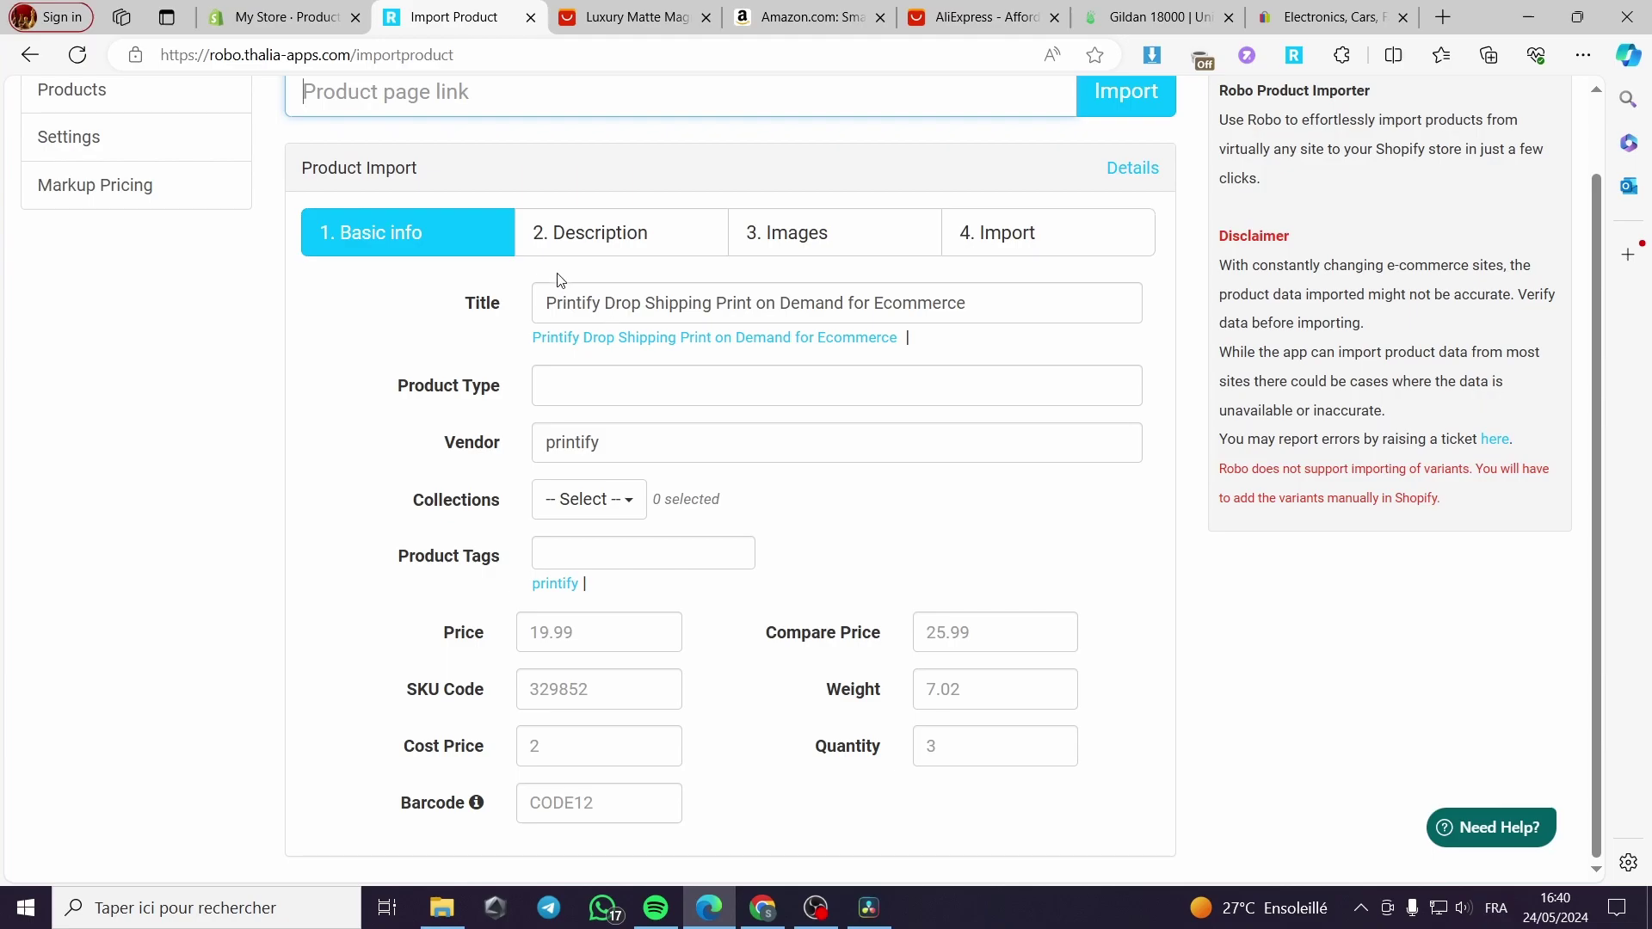
click(574, 632)
text(20)
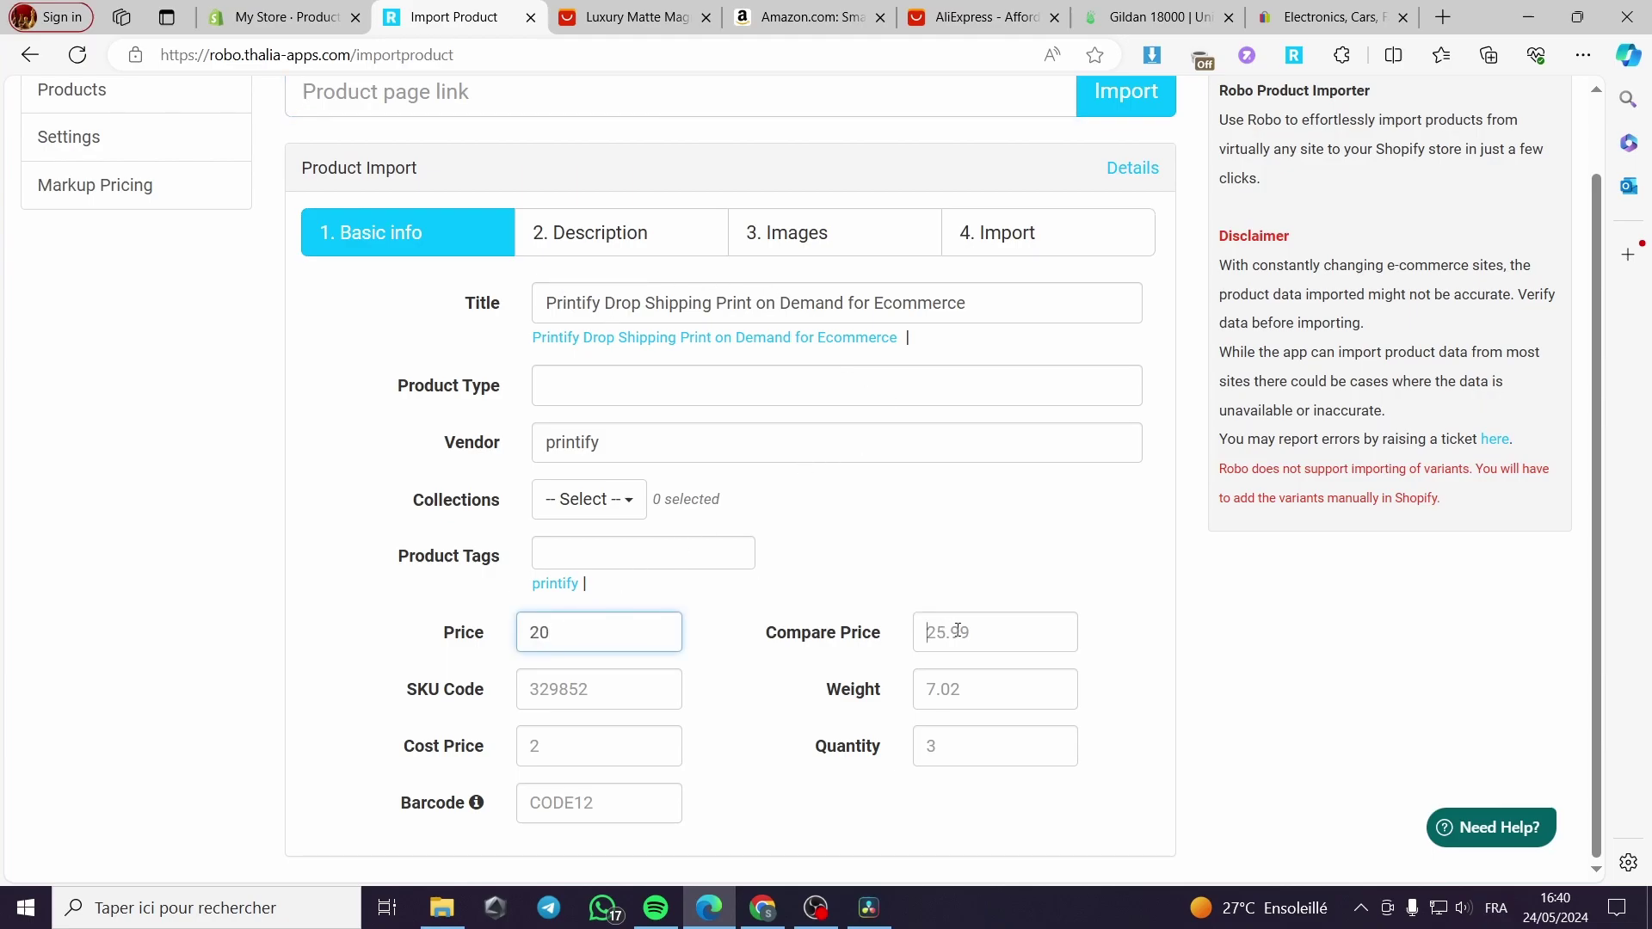
click(958, 631)
text(25)
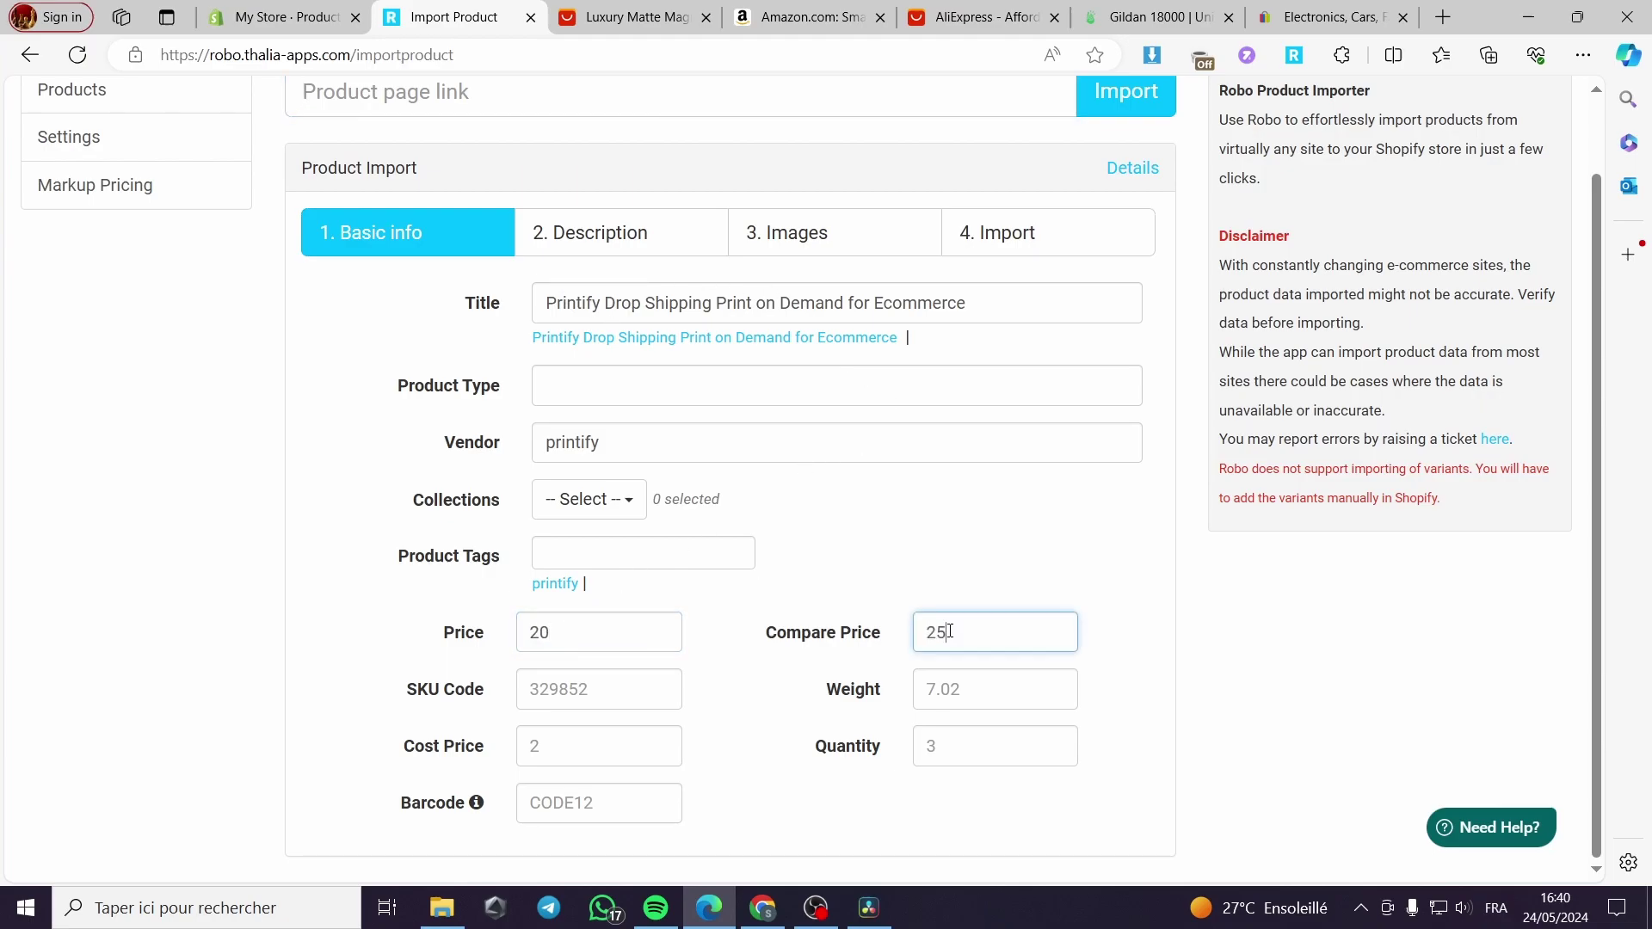
Step: Copy the sweatshirt's About paragraph from Printify into the Description editor
click(605, 249)
scroll(572, 468, up, 1)
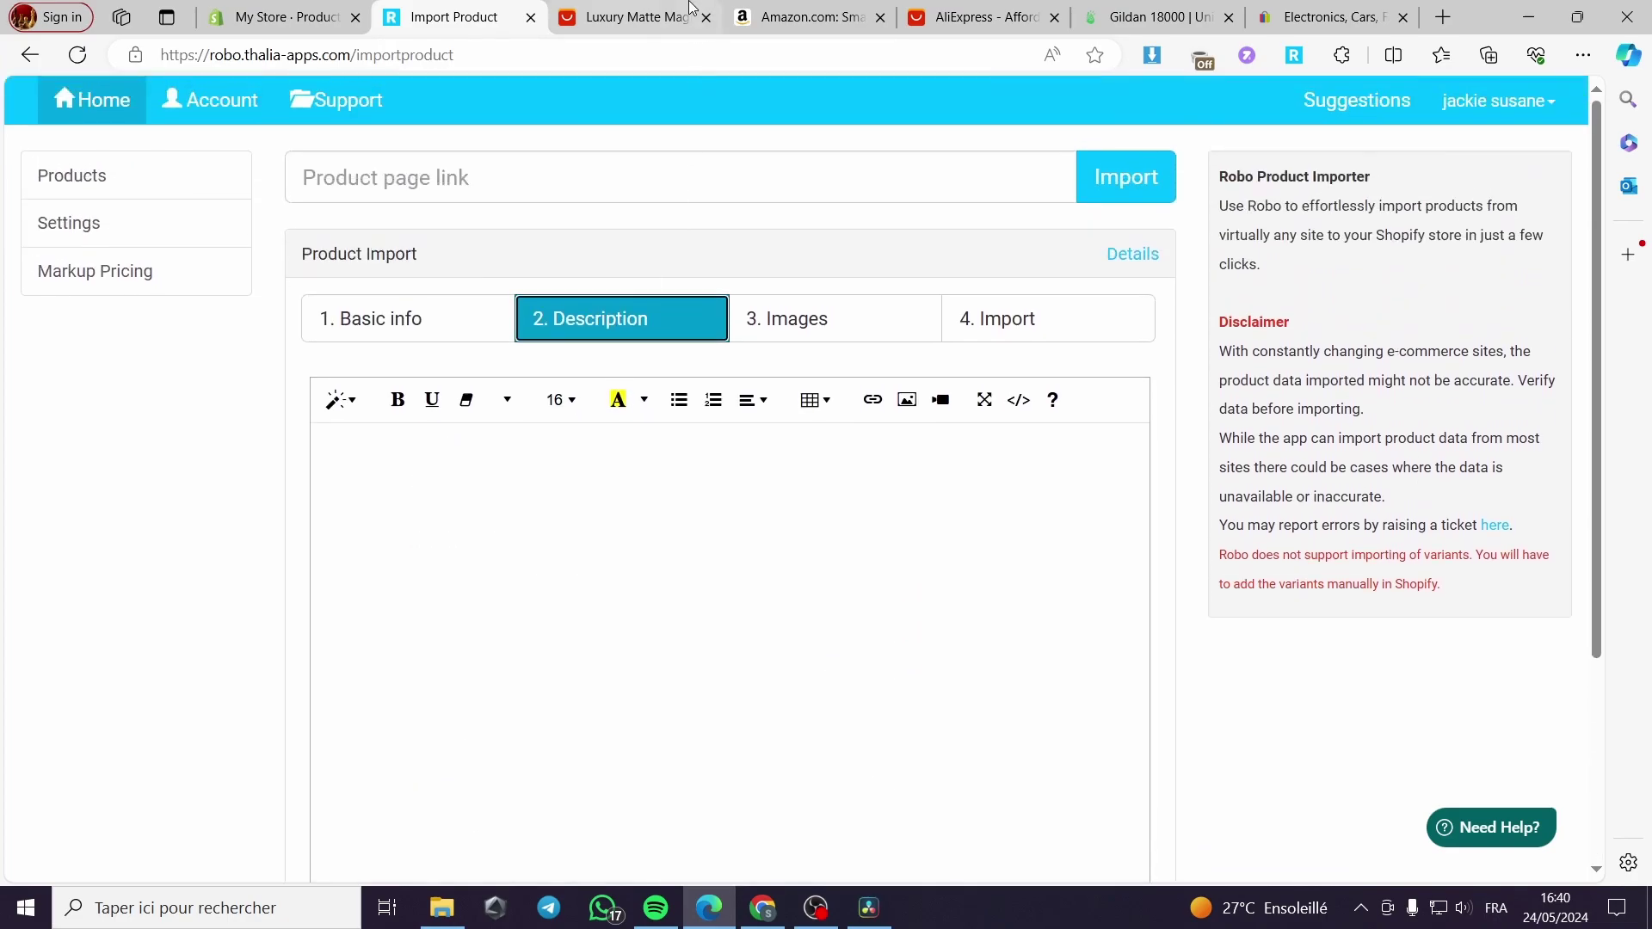
click(629, 17)
click(1153, 17)
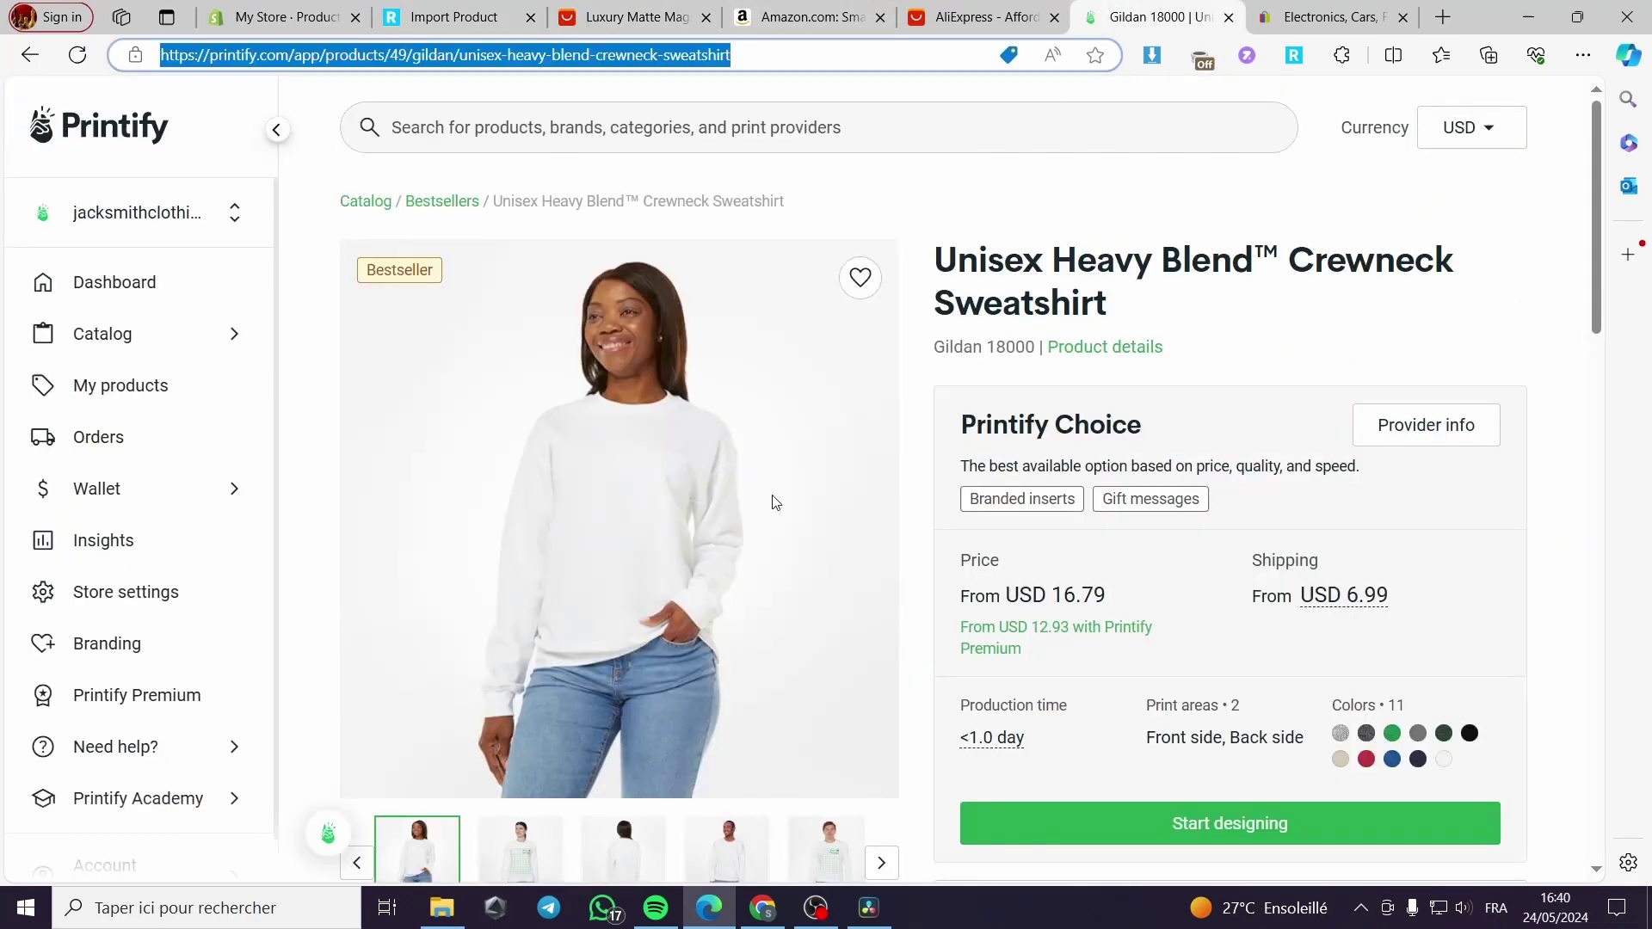
scroll(1011, 558, down, 2)
drag(747, 575, 1046, 654)
key(ctrl+c)
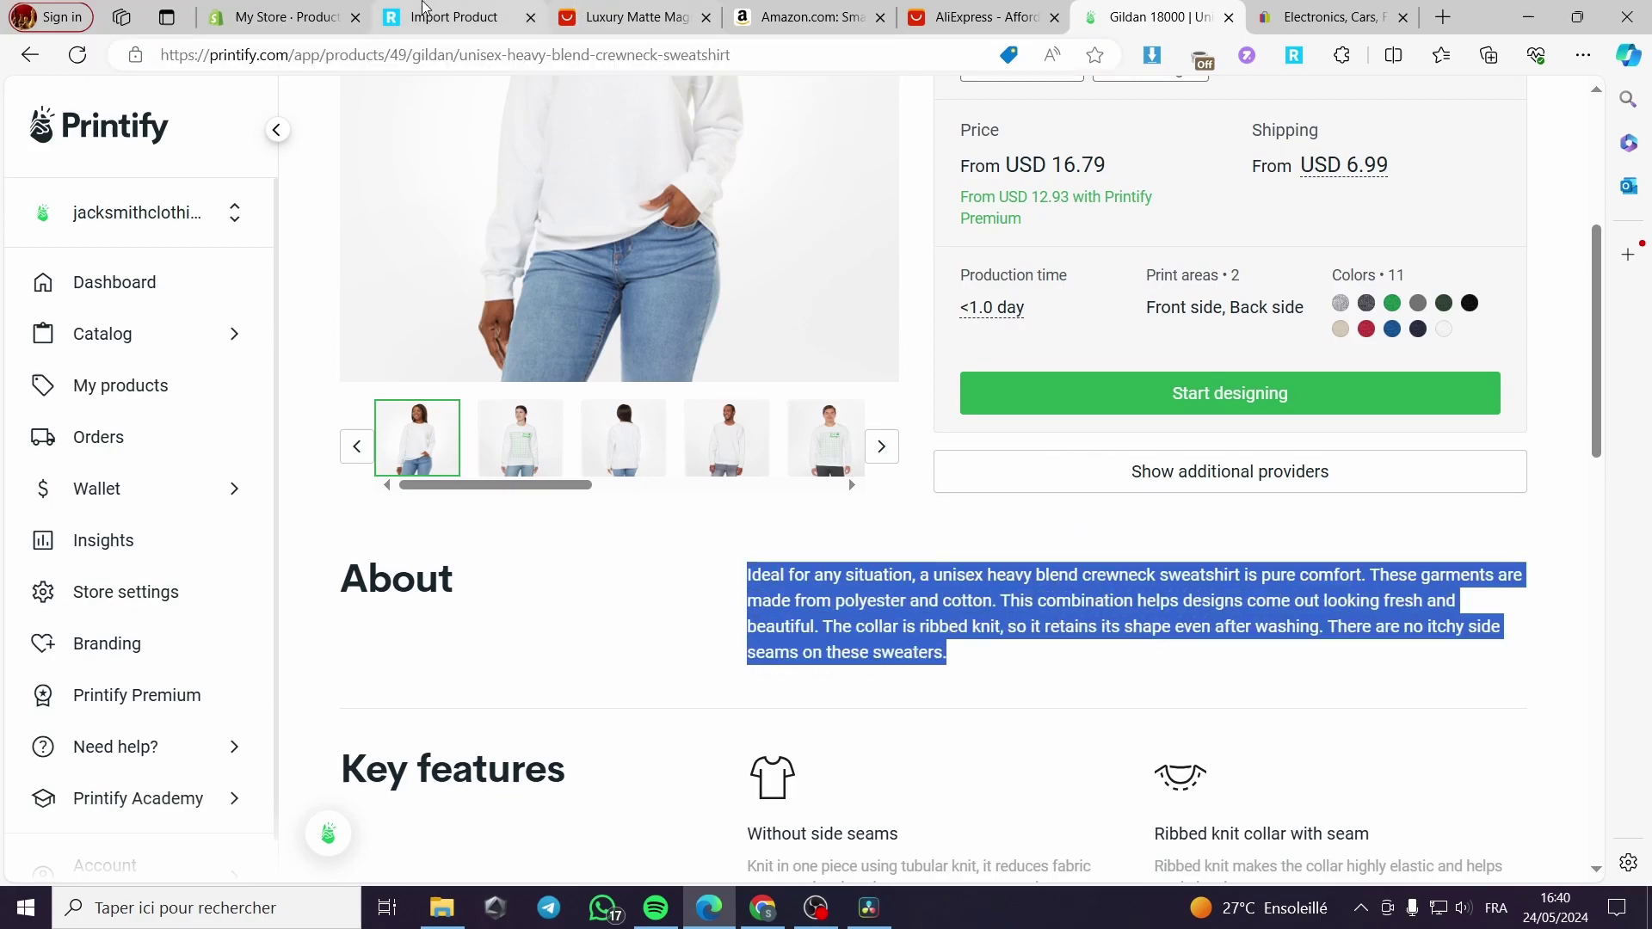
click(455, 17)
click(637, 452)
key(ctrl+v)
Step: Move to the Images step, checking the Printify sweatshirt page in between
click(793, 310)
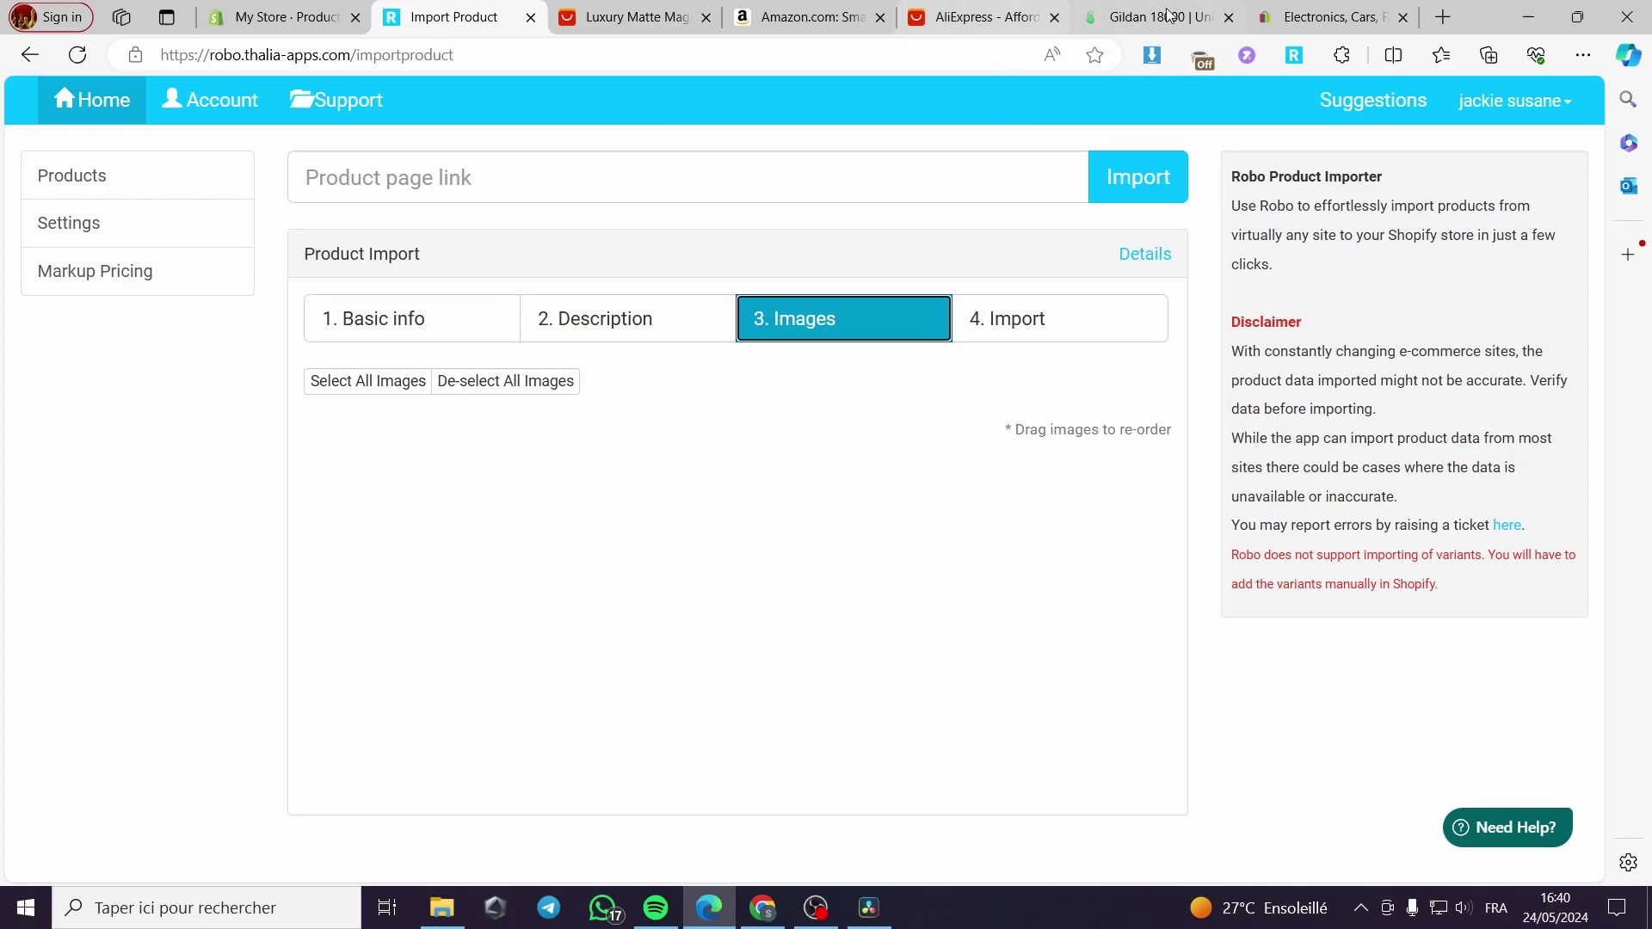
click(1136, 18)
scroll(581, 485, up, 2)
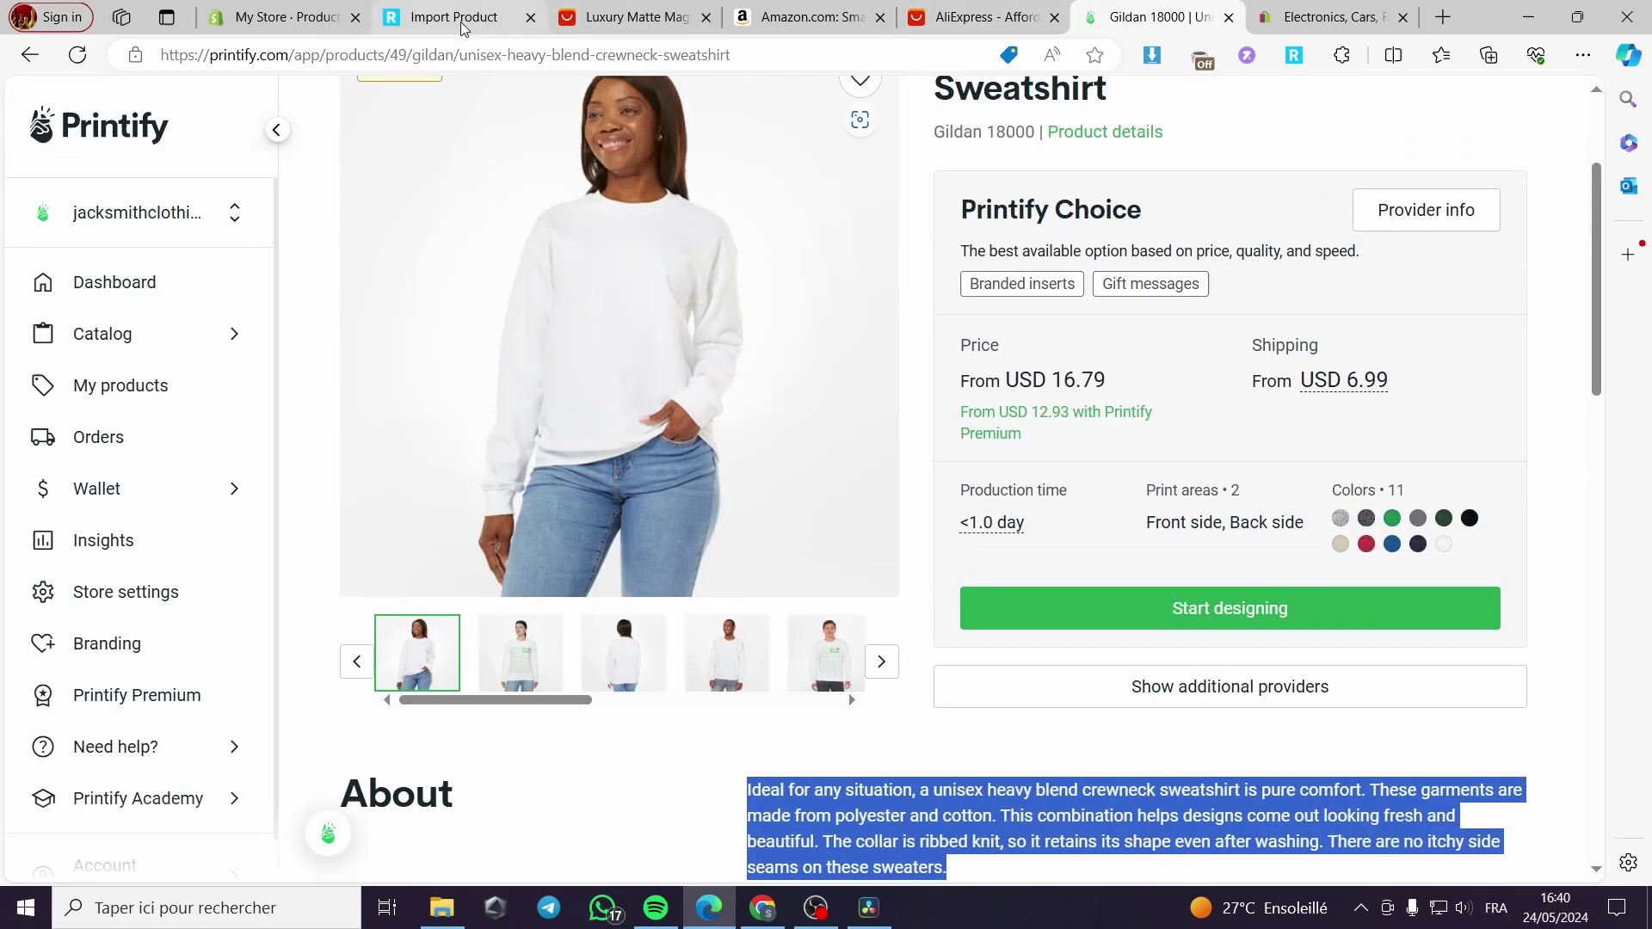
scroll(777, 427, up, 3)
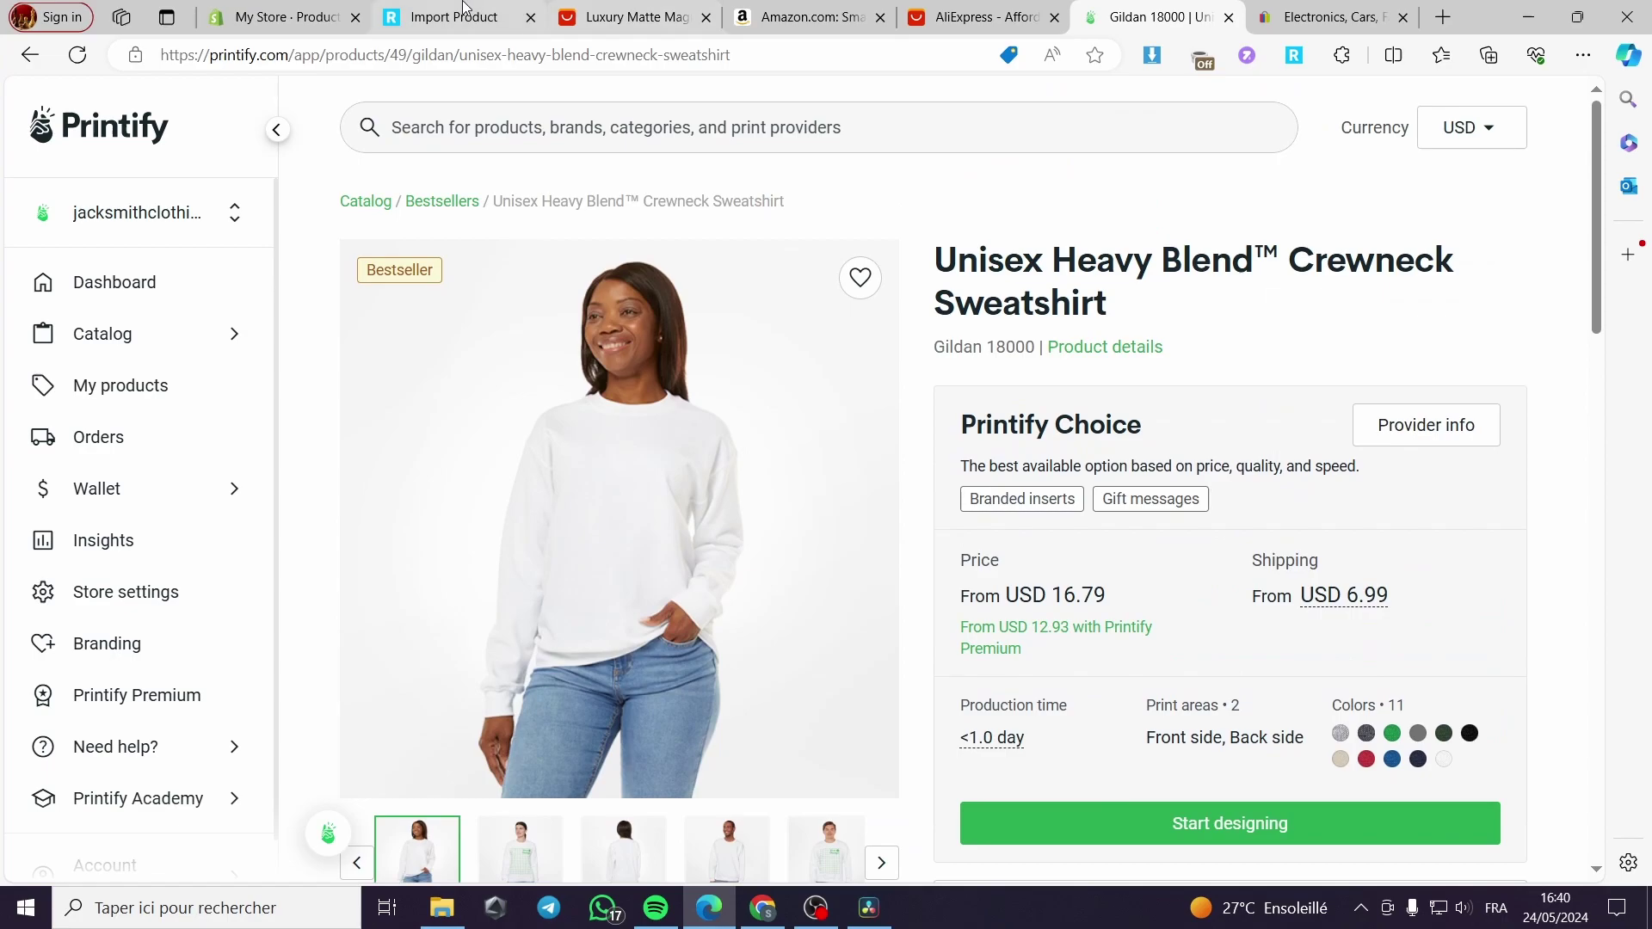
click(447, 17)
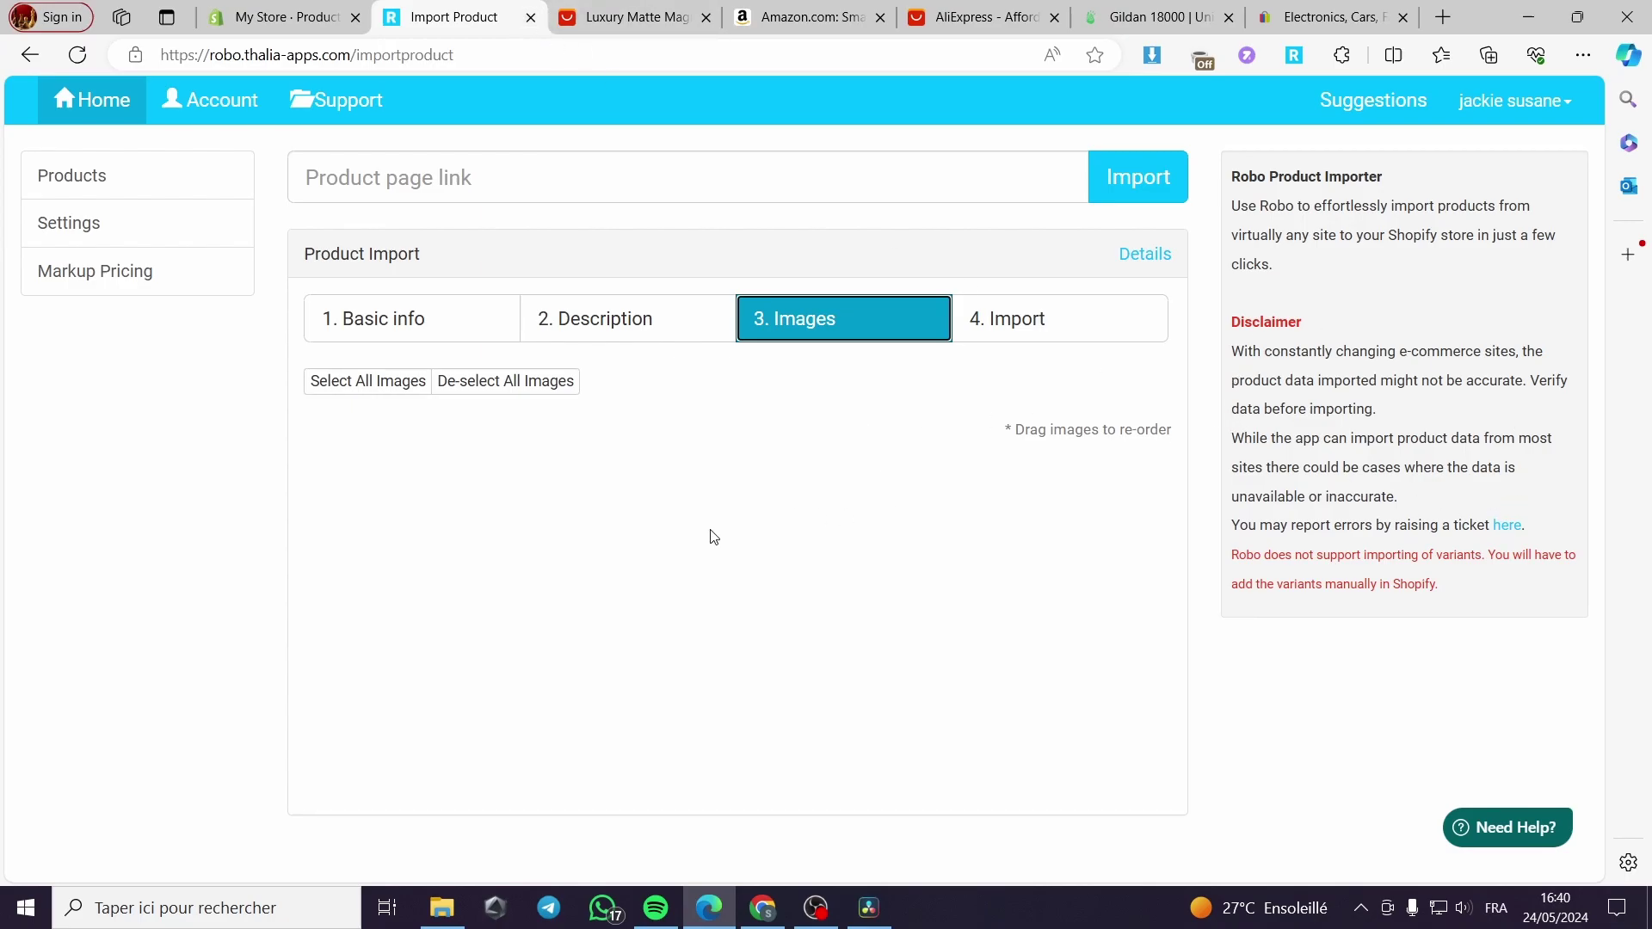
Step: Close the importer and search the Shopify admin for 'copify'
click(530, 17)
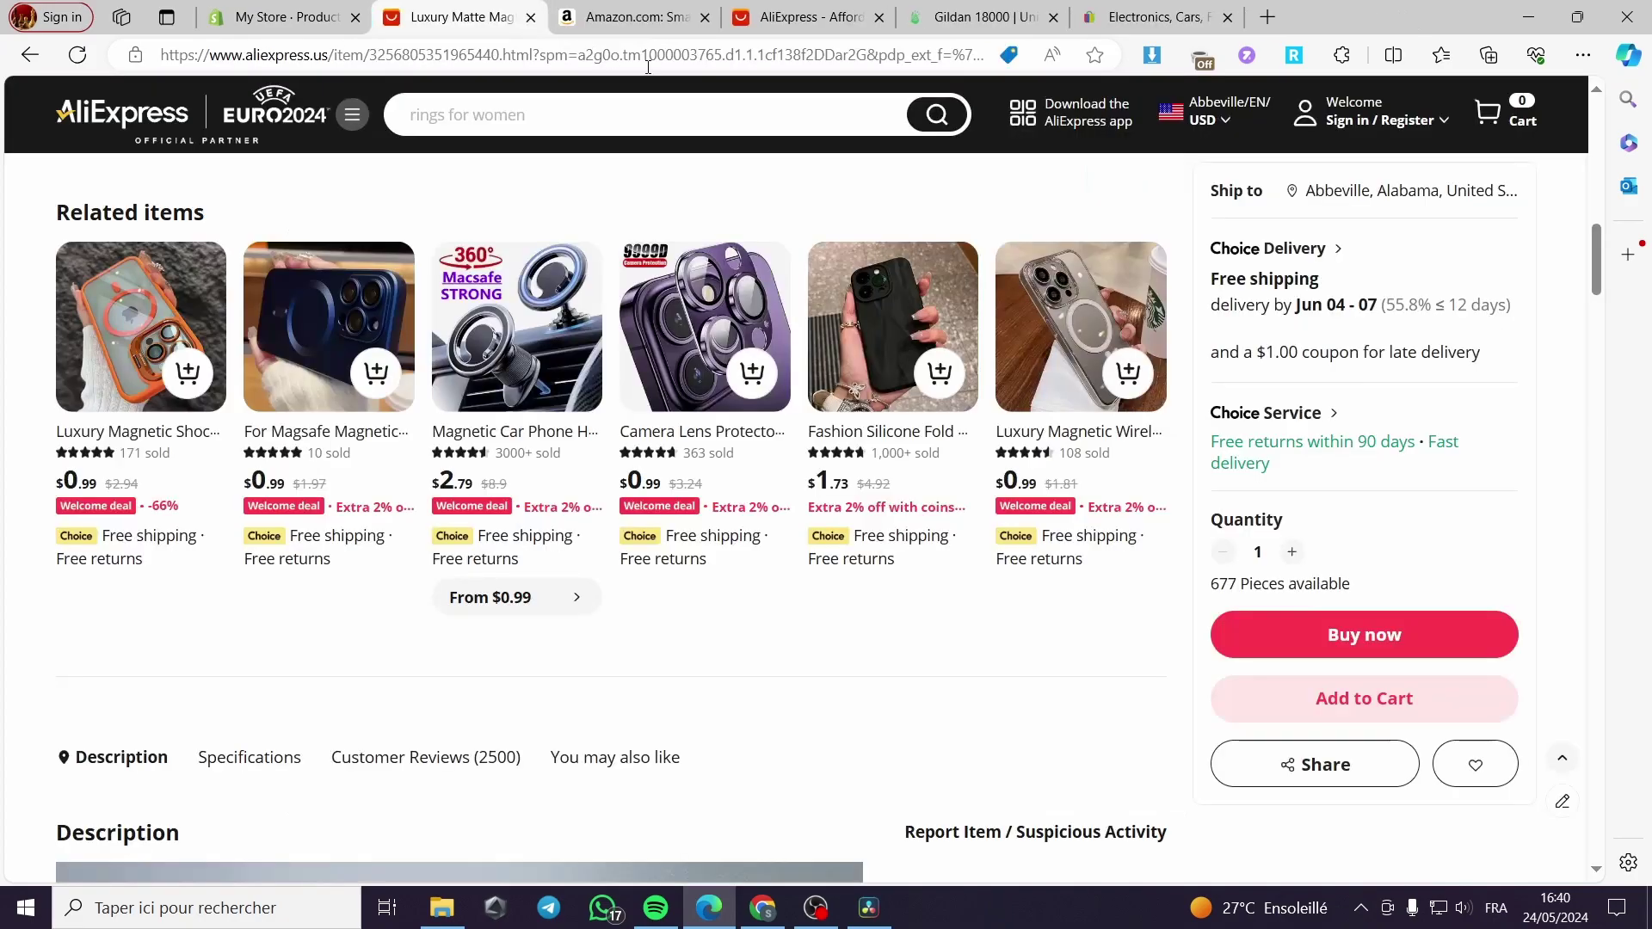
click(325, 10)
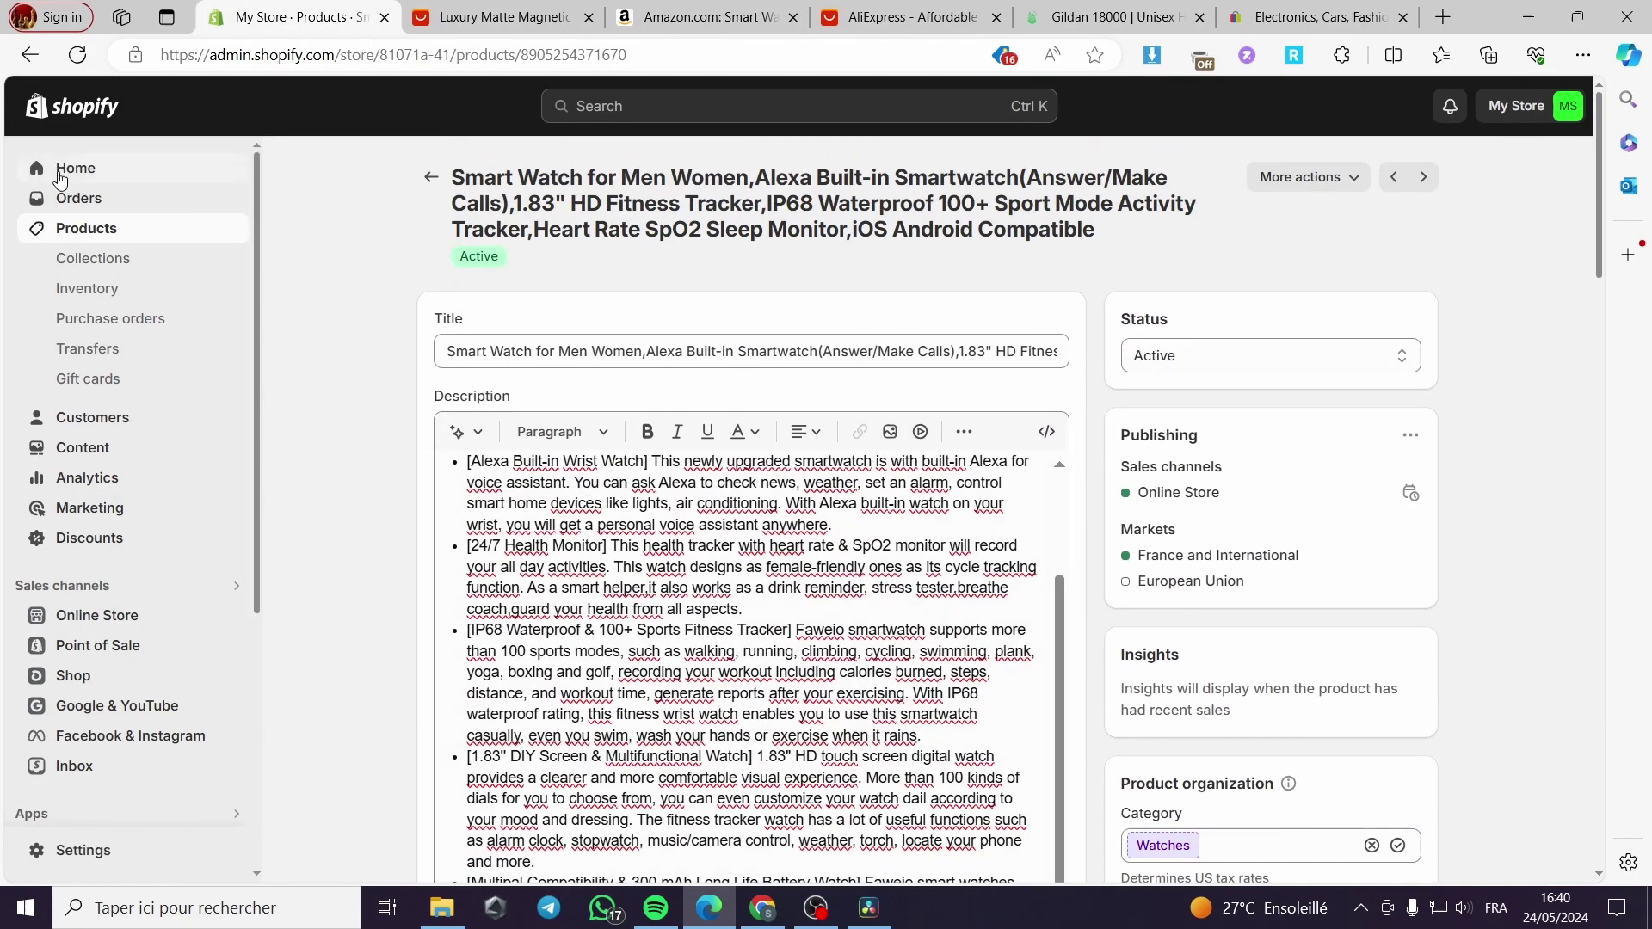
click(58, 172)
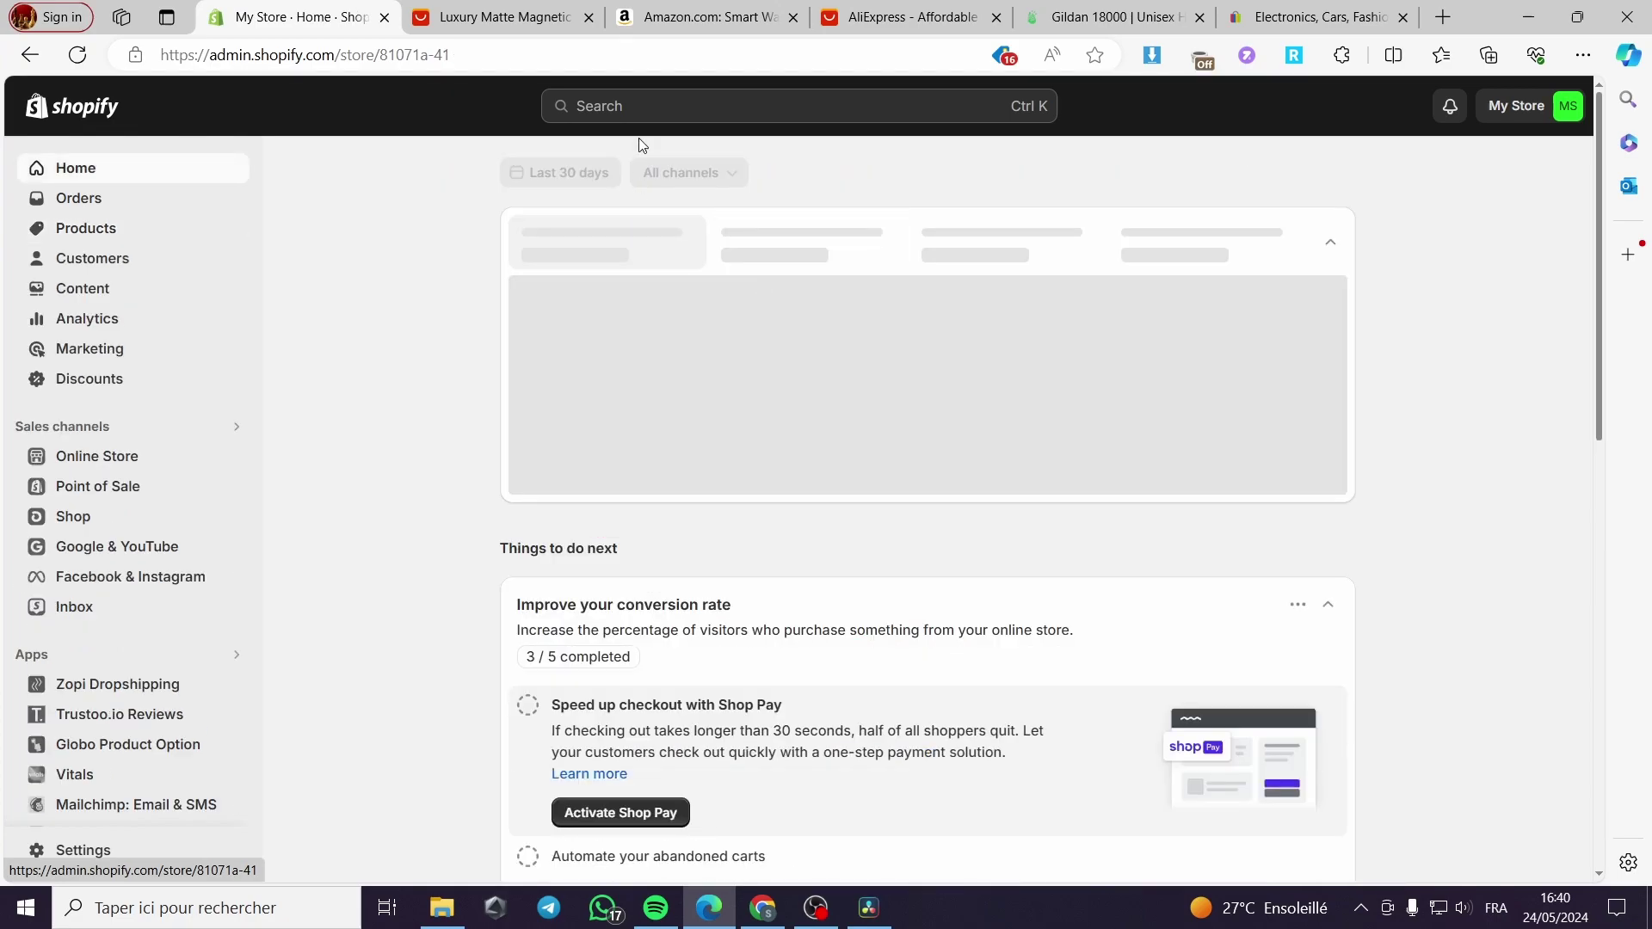
click(643, 106)
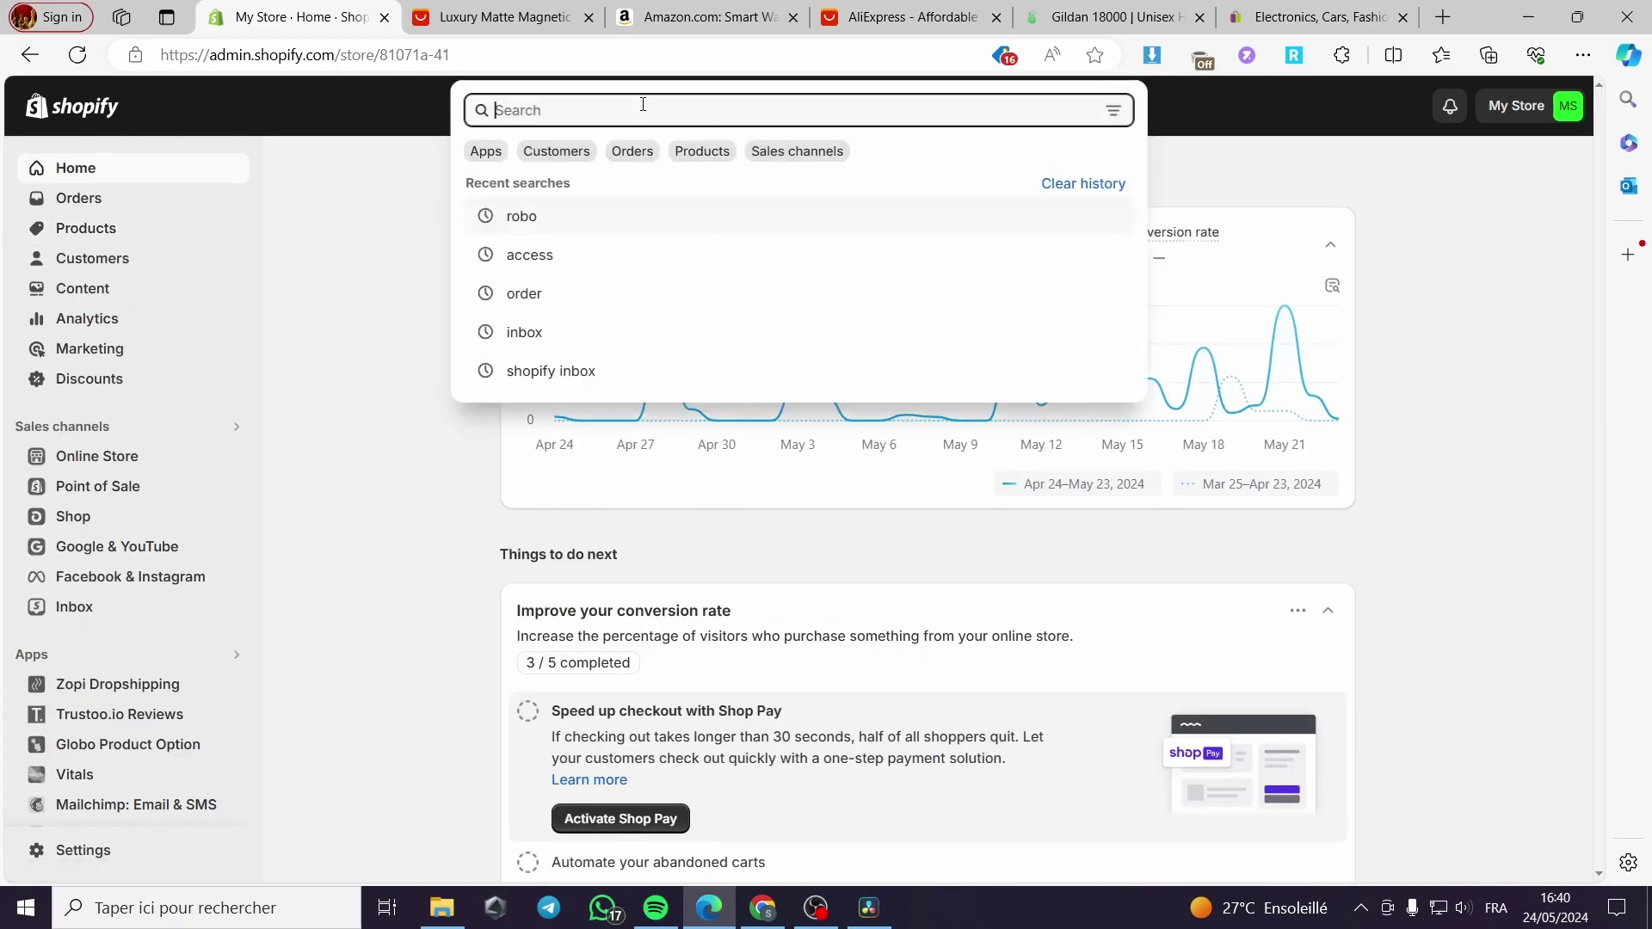
text(cof)
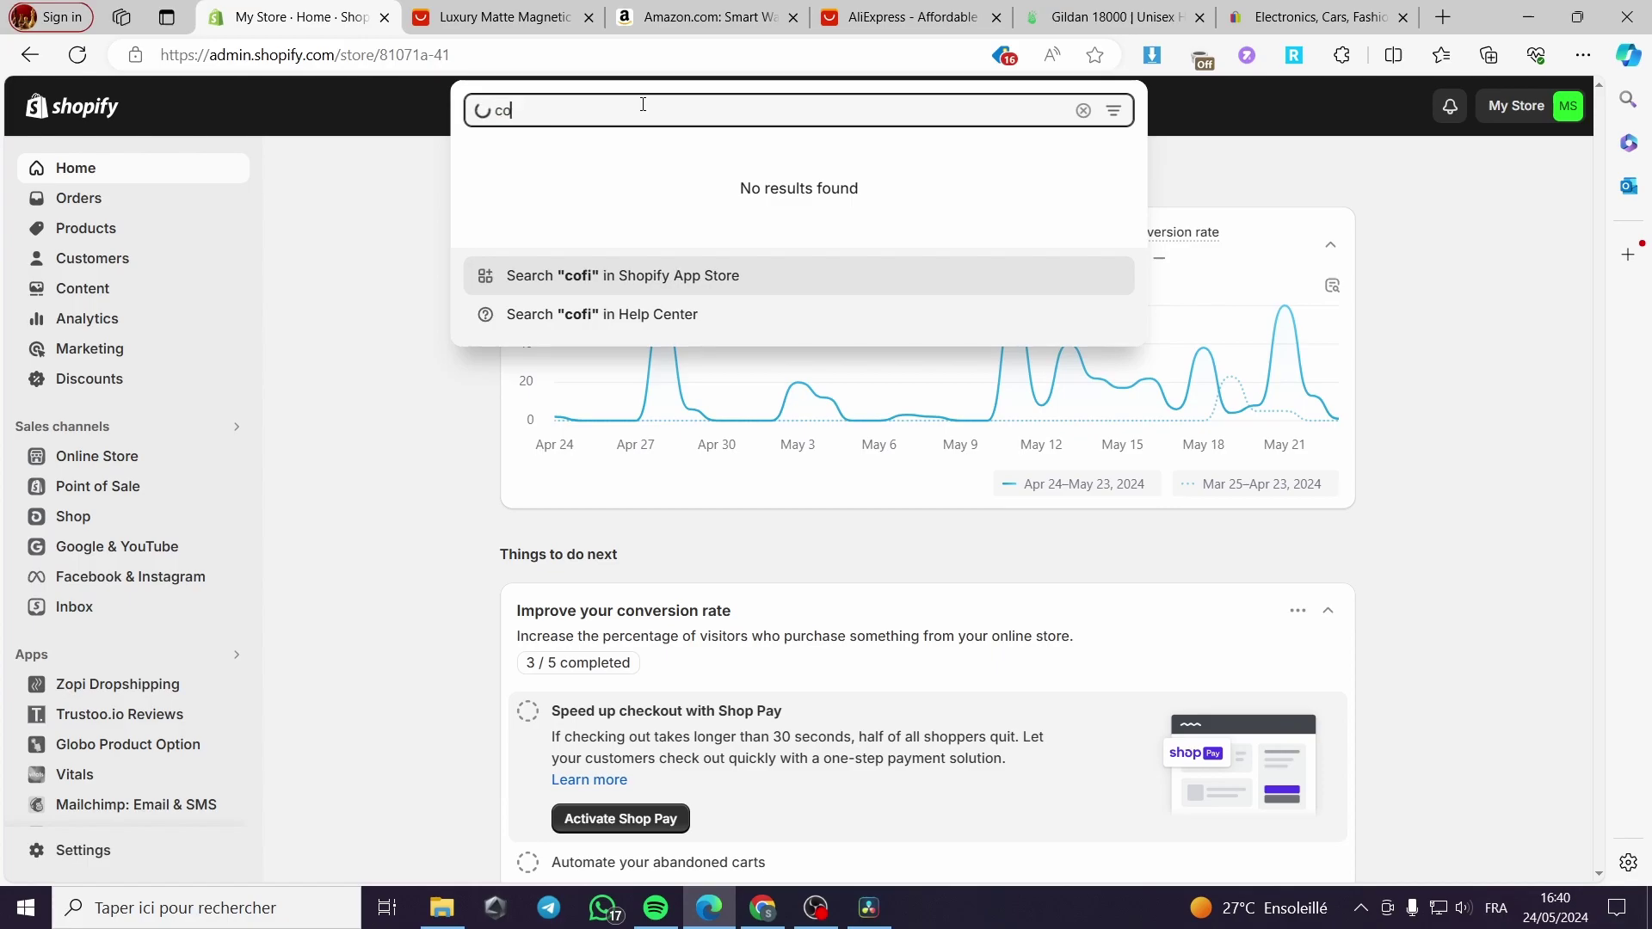
text(pifu)
key(BackSpace)
text(y)
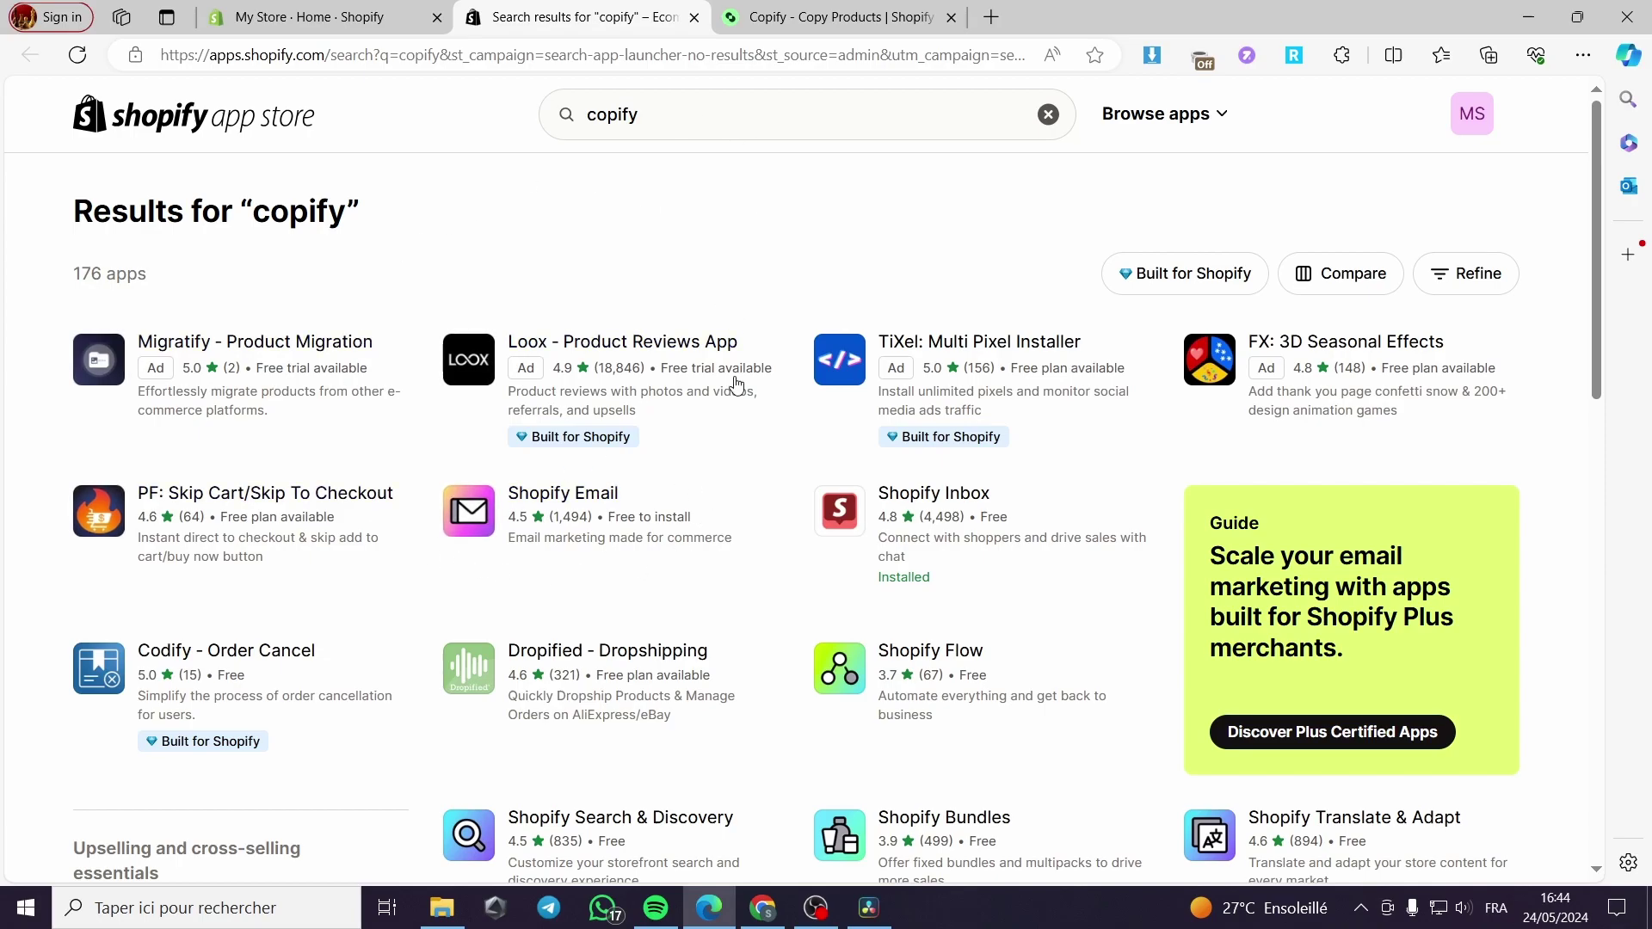
Step: Open the Copify – Copy Products app page and read through its overview and plans
click(785, 24)
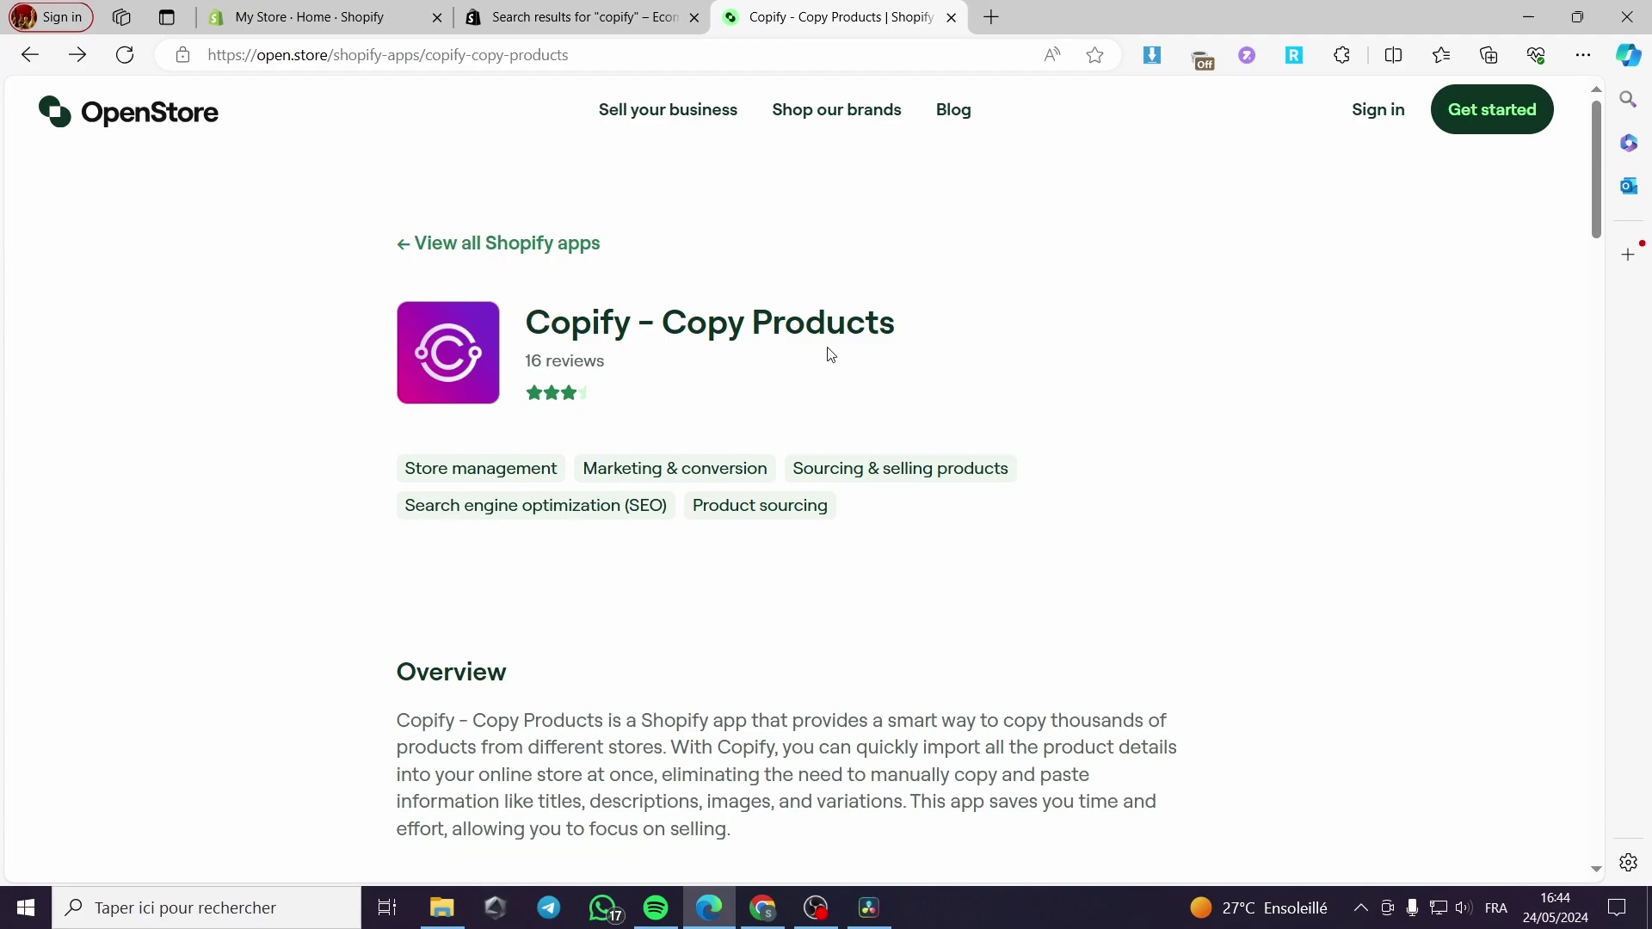
scroll(1010, 373, down, 3)
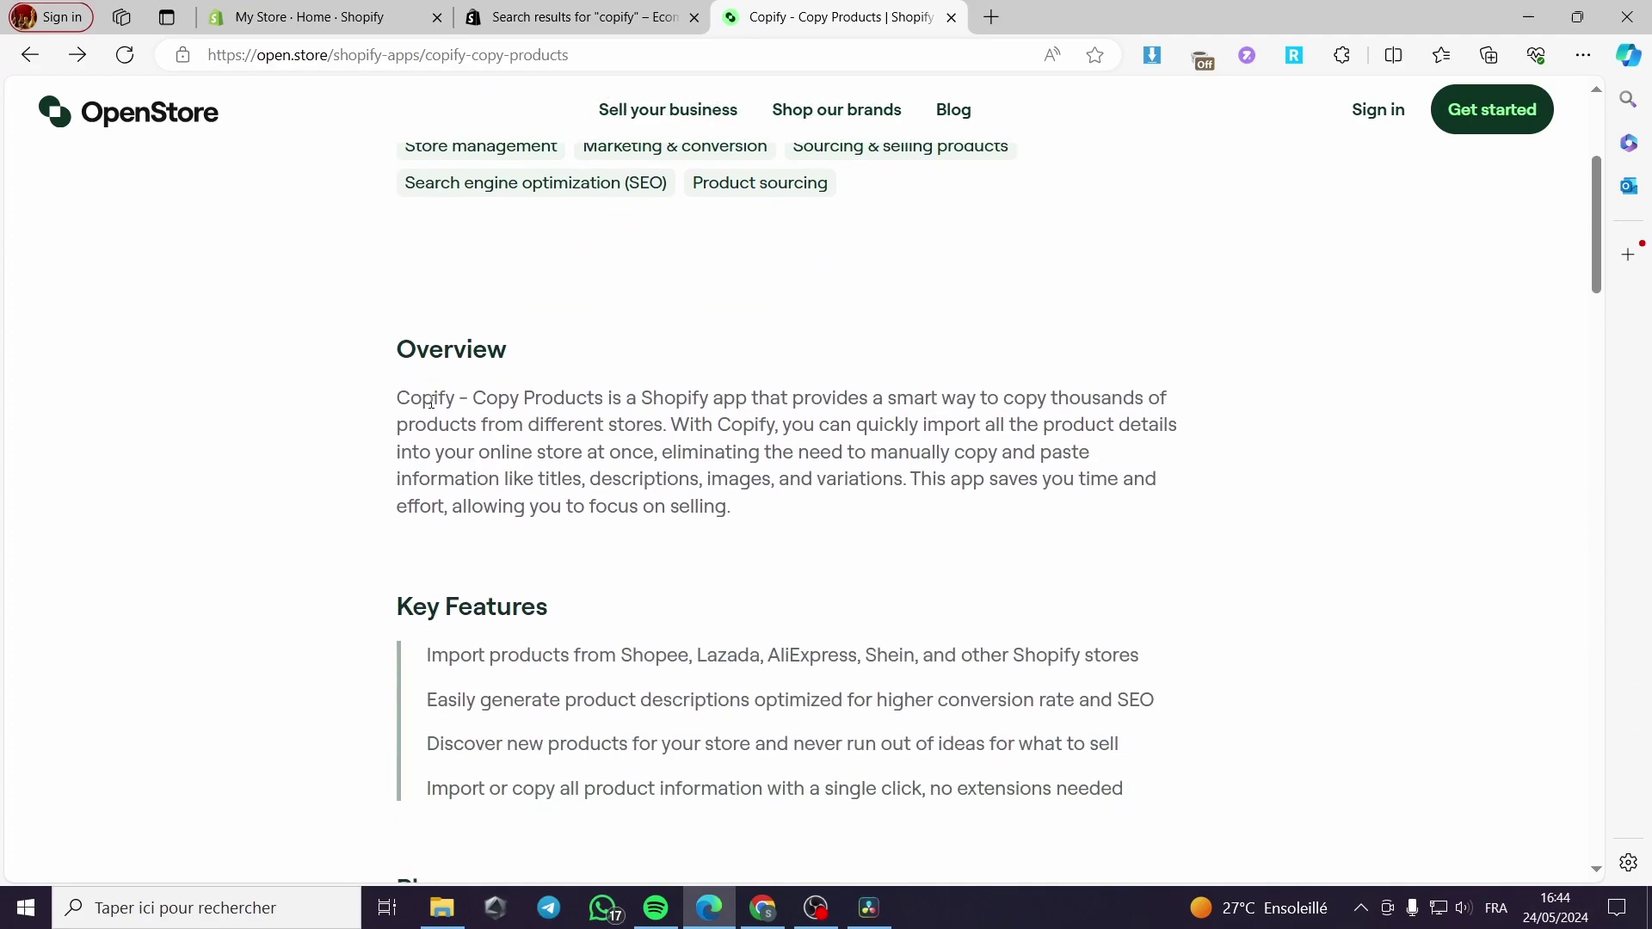
drag(406, 394, 985, 565)
click(637, 534)
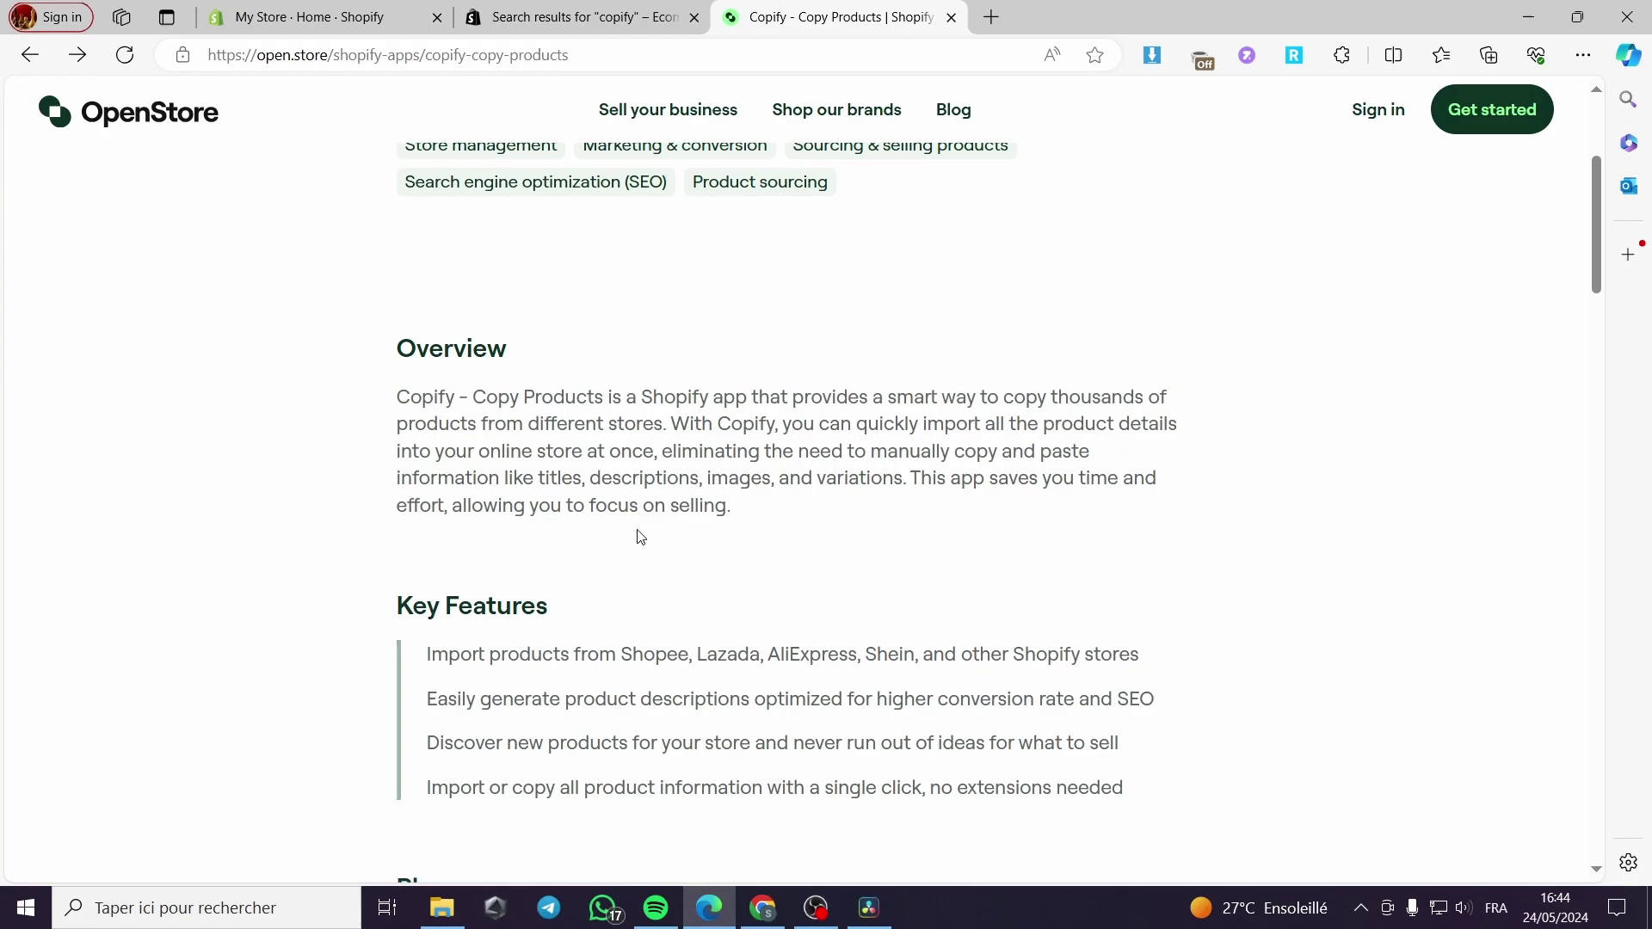
scroll(517, 308, down, 4)
scroll(517, 308, down, 1)
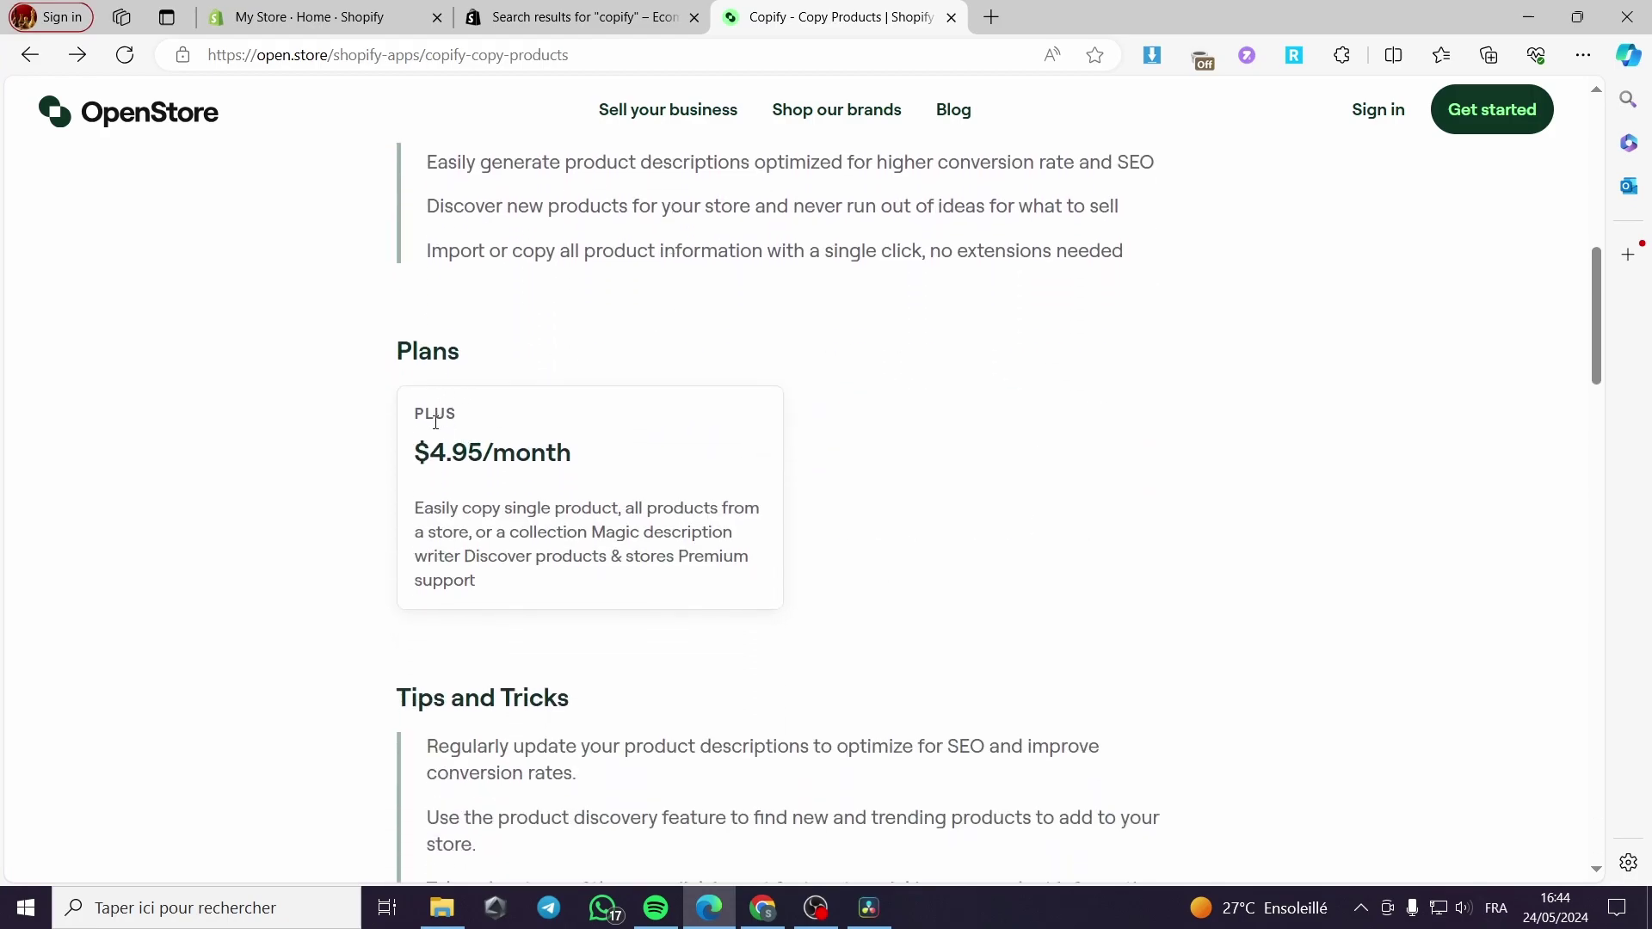
scroll(631, 473, down, 2)
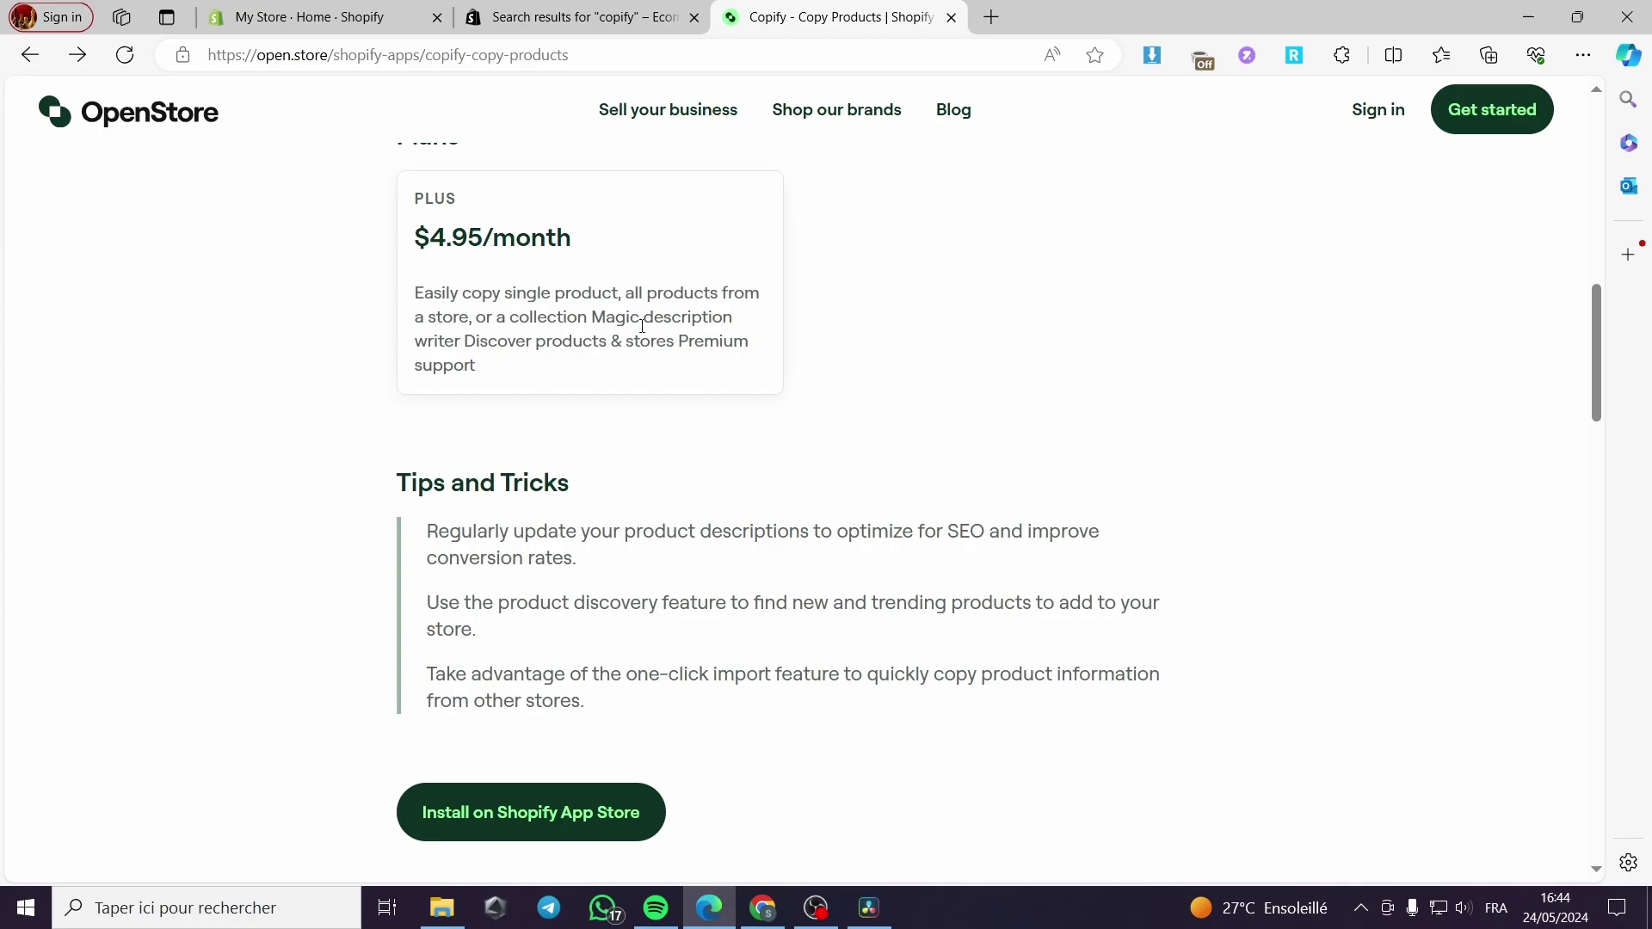
scroll(809, 342, down, 2)
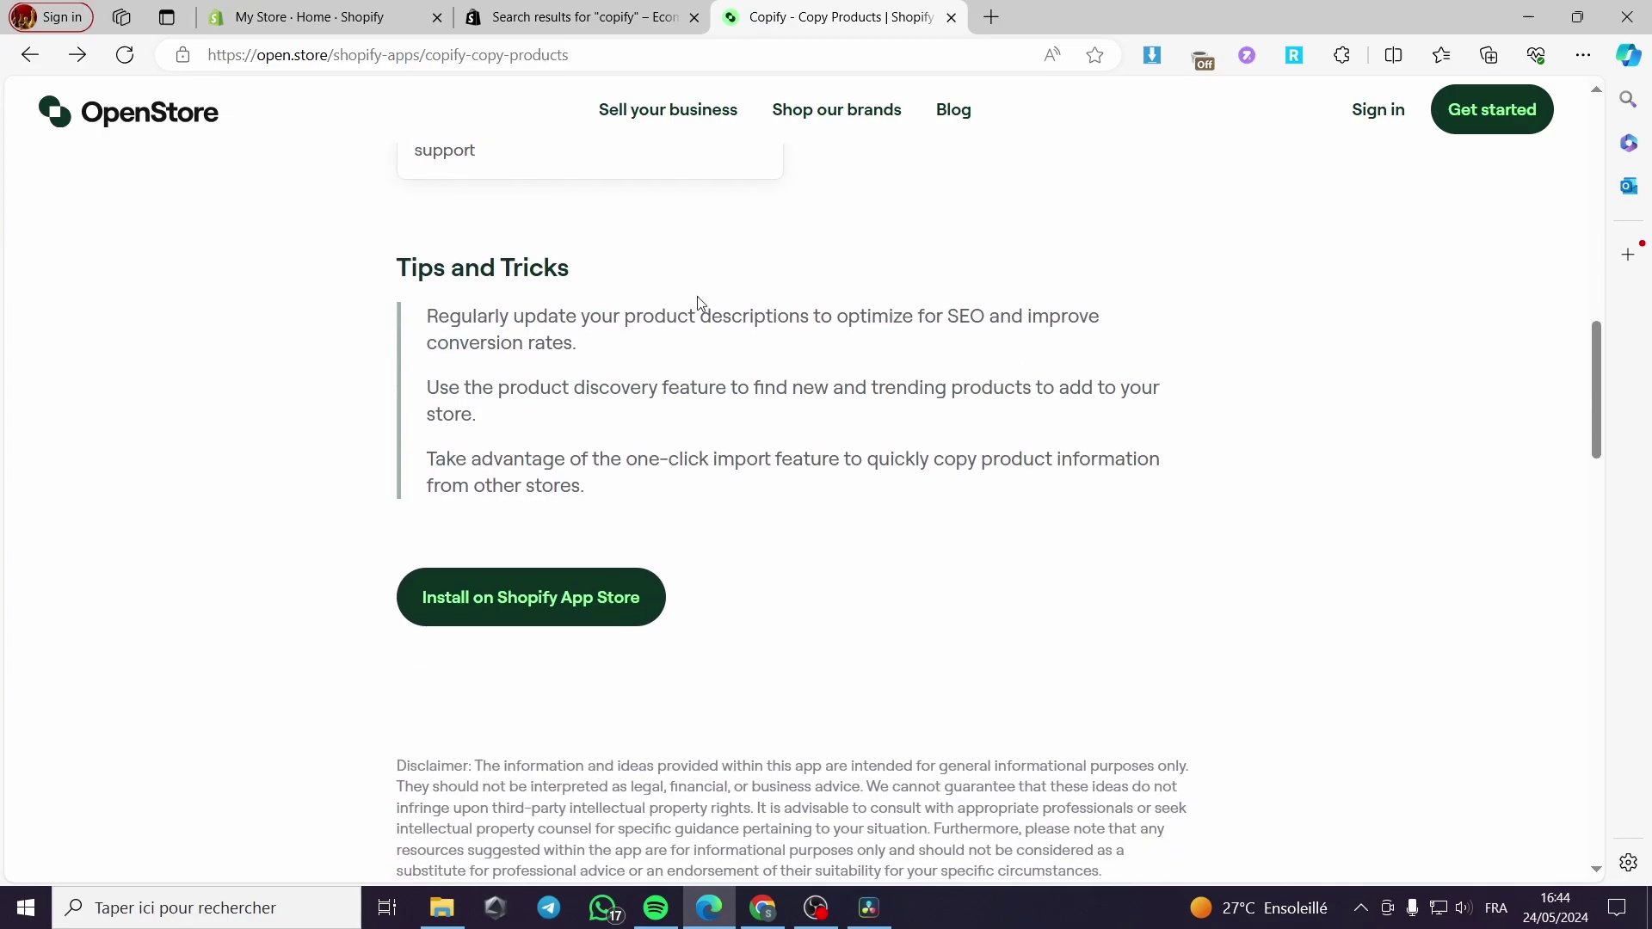
scroll(688, 344, down, 1)
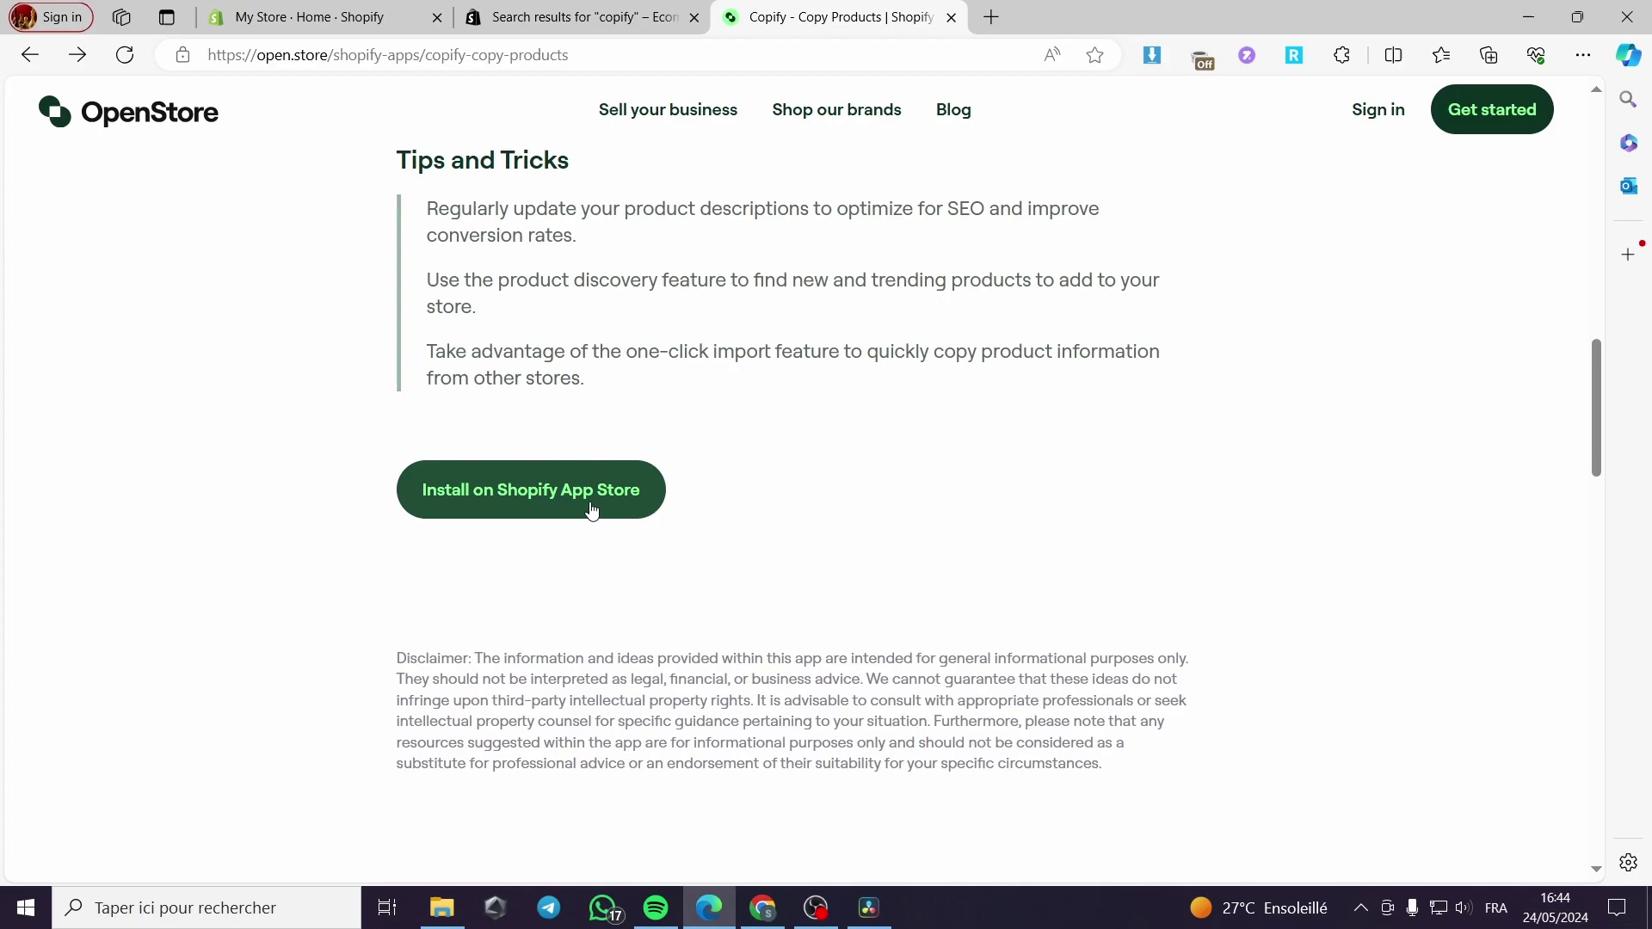